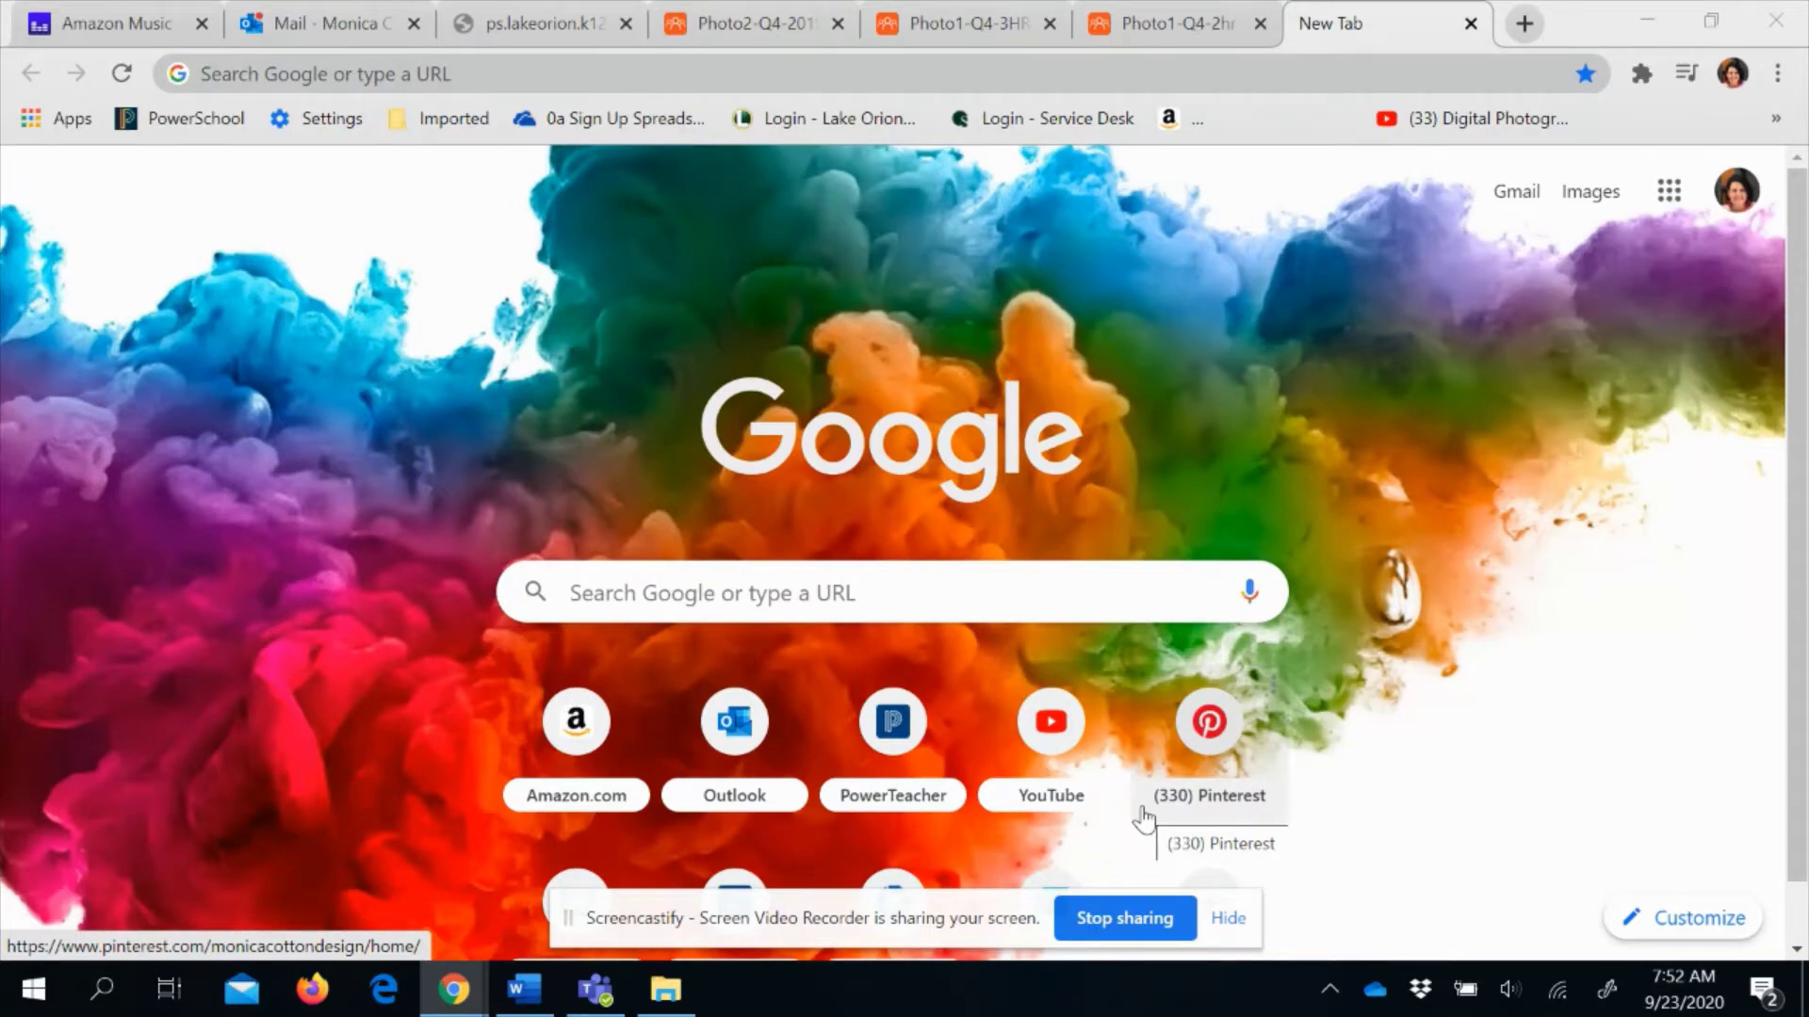
Search the computer for Bridge and launch Adobe Bridge 2019
{"action": "left_click", "coordinate": [100, 991]}
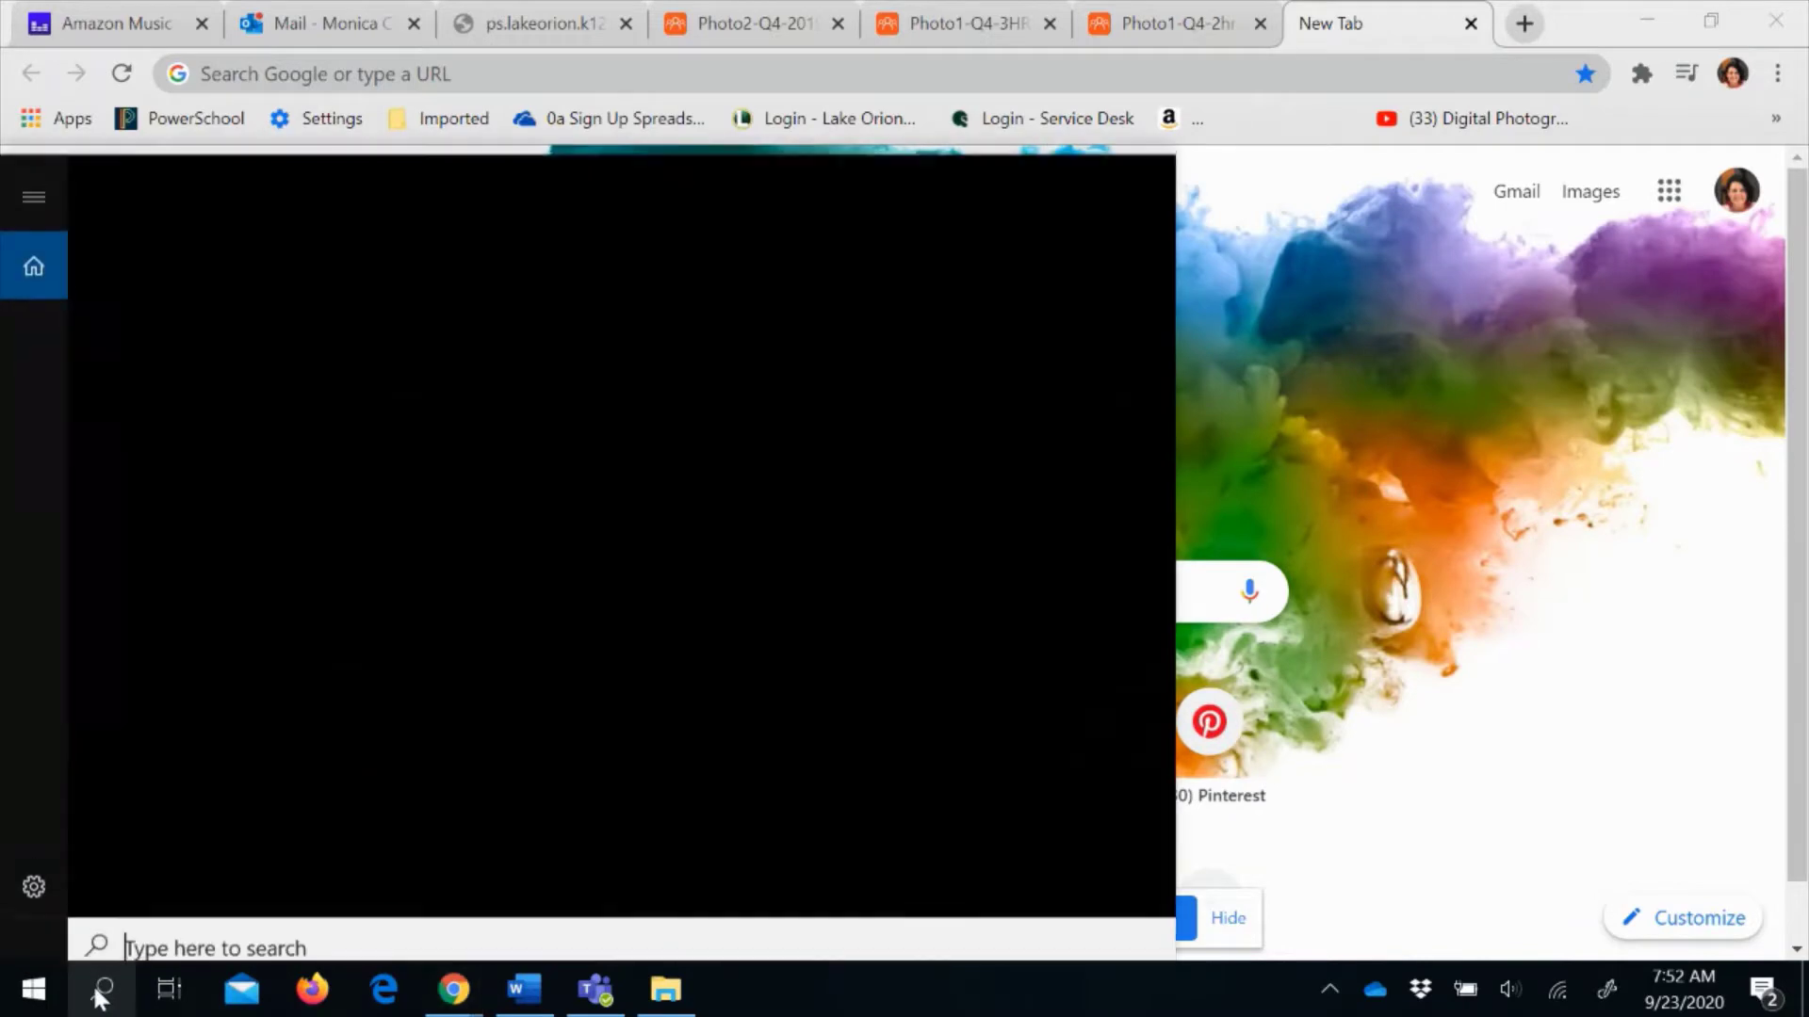
{"action": "type", "text": "B"}
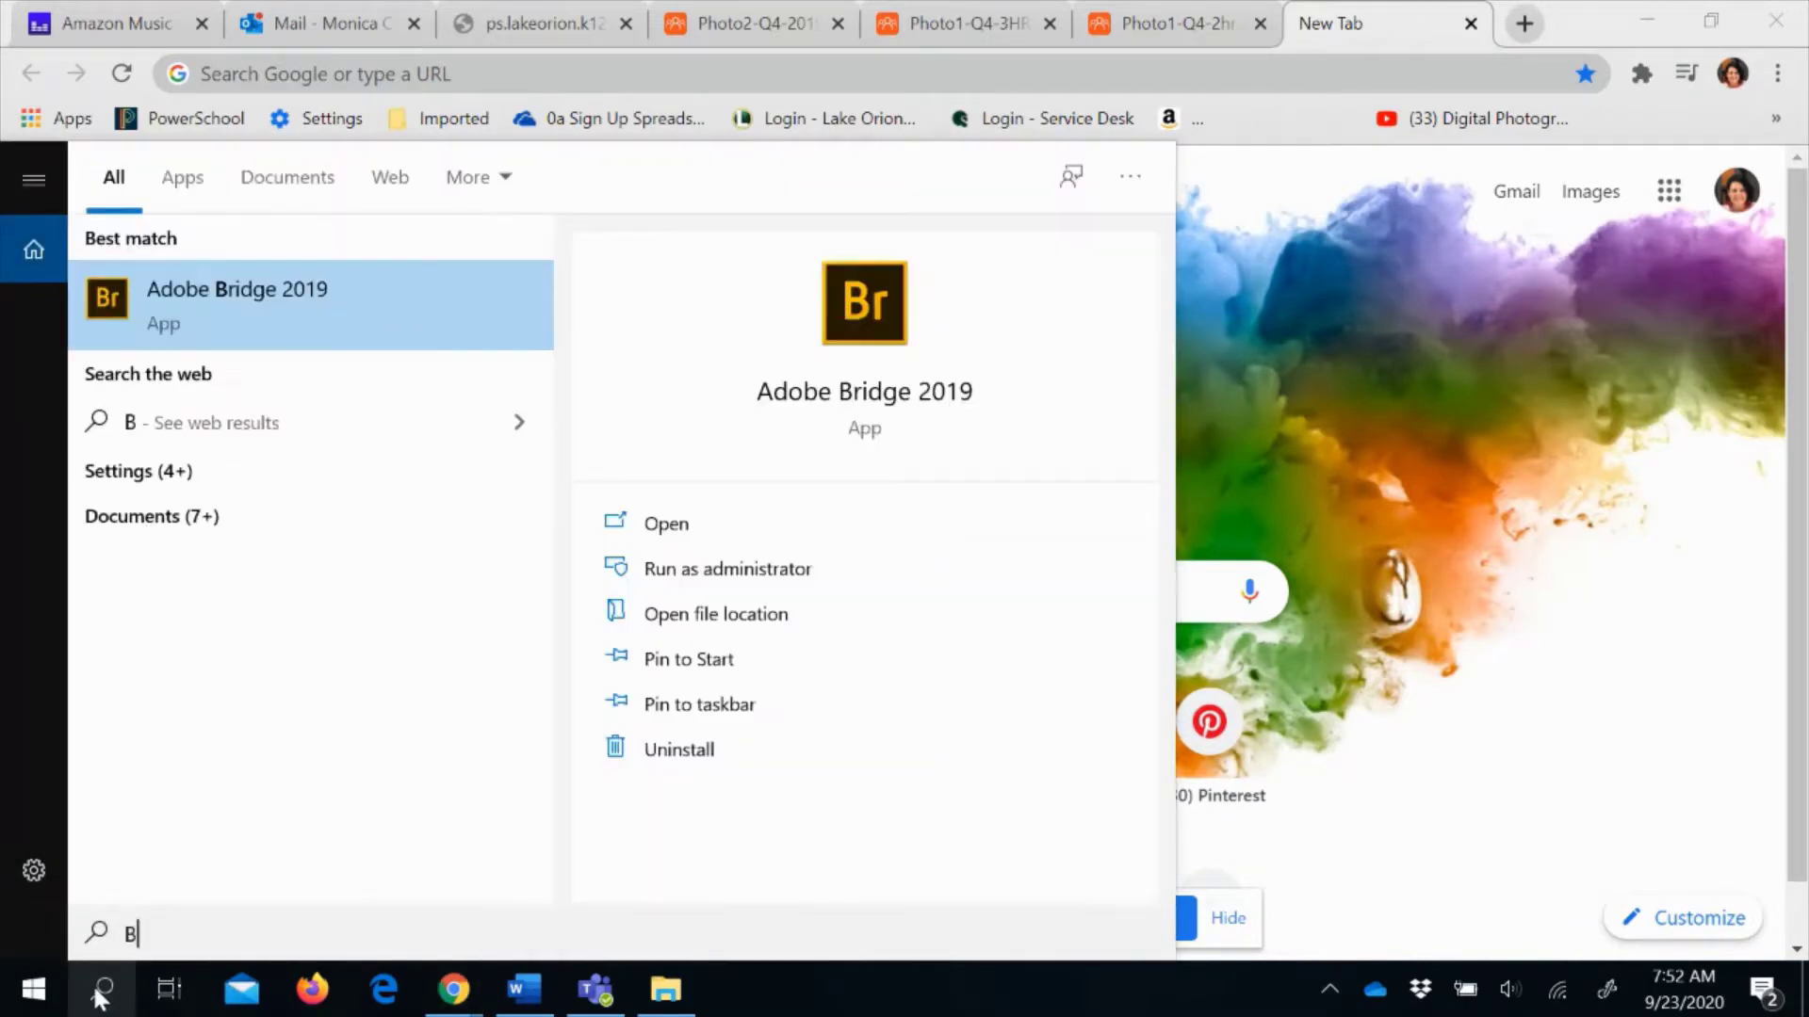
{"action": "type", "text": "r"}
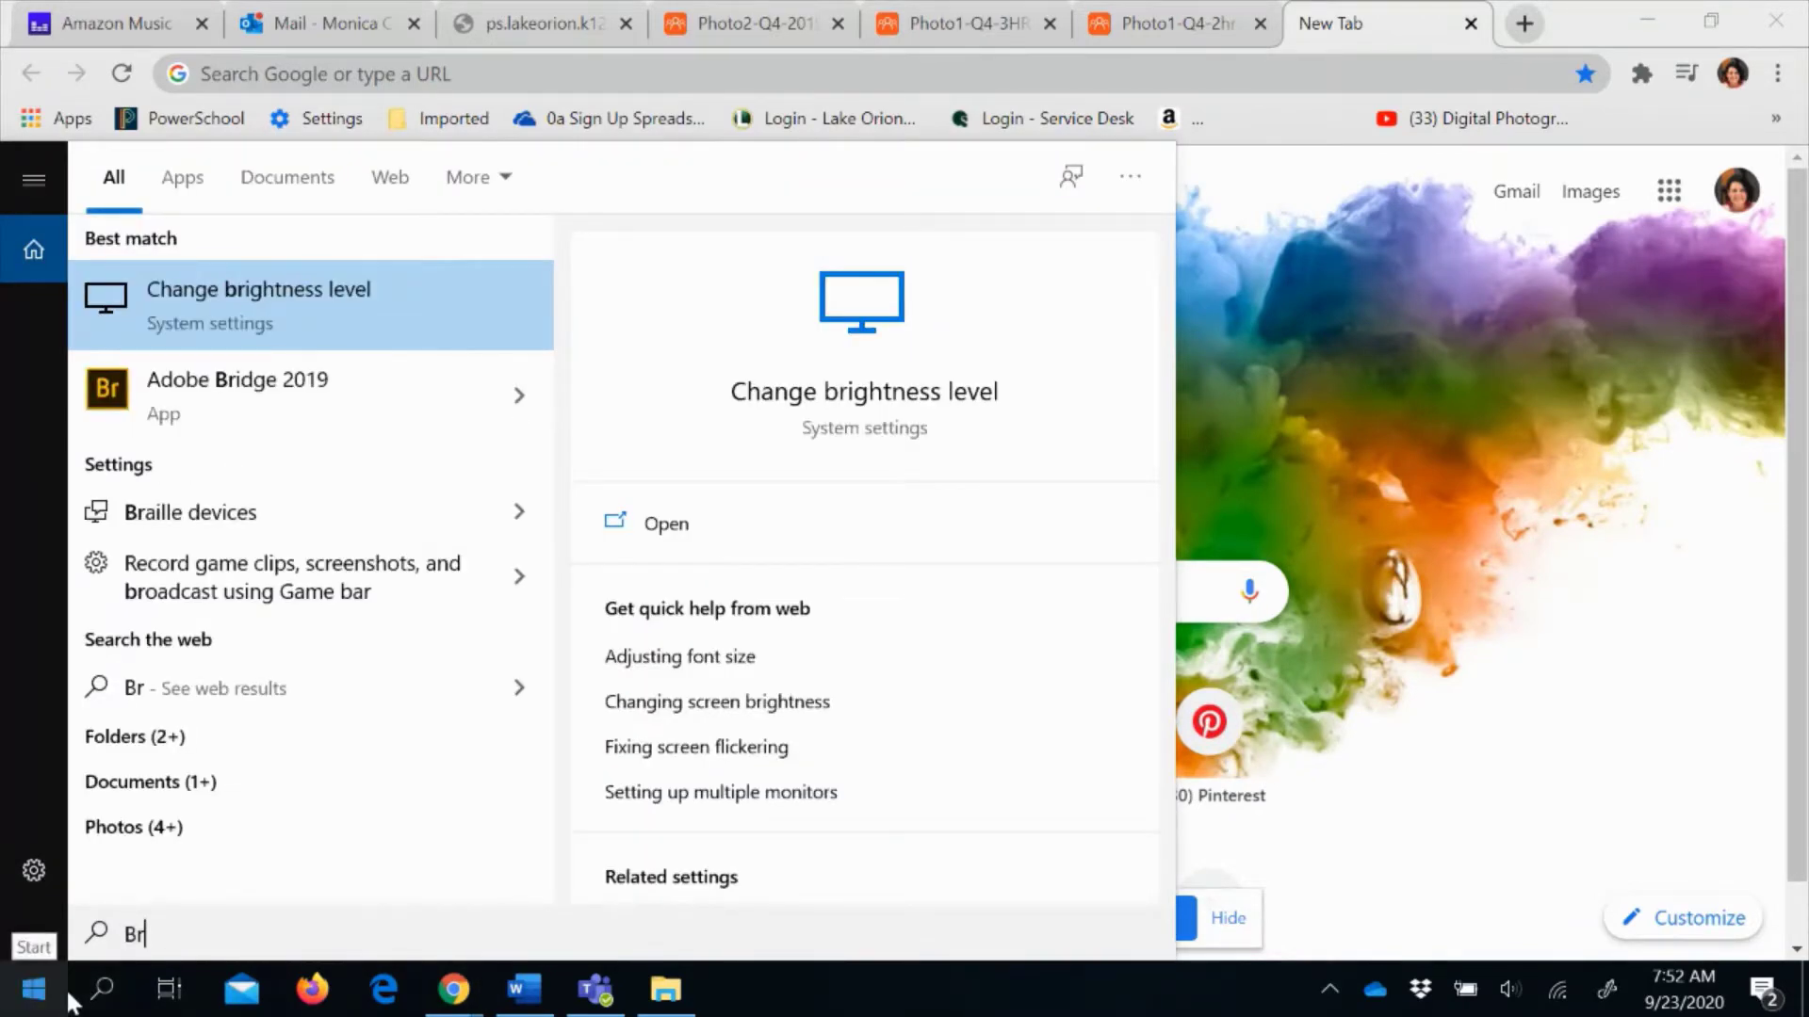
{"action": "left_click", "coordinate": [162, 405]}
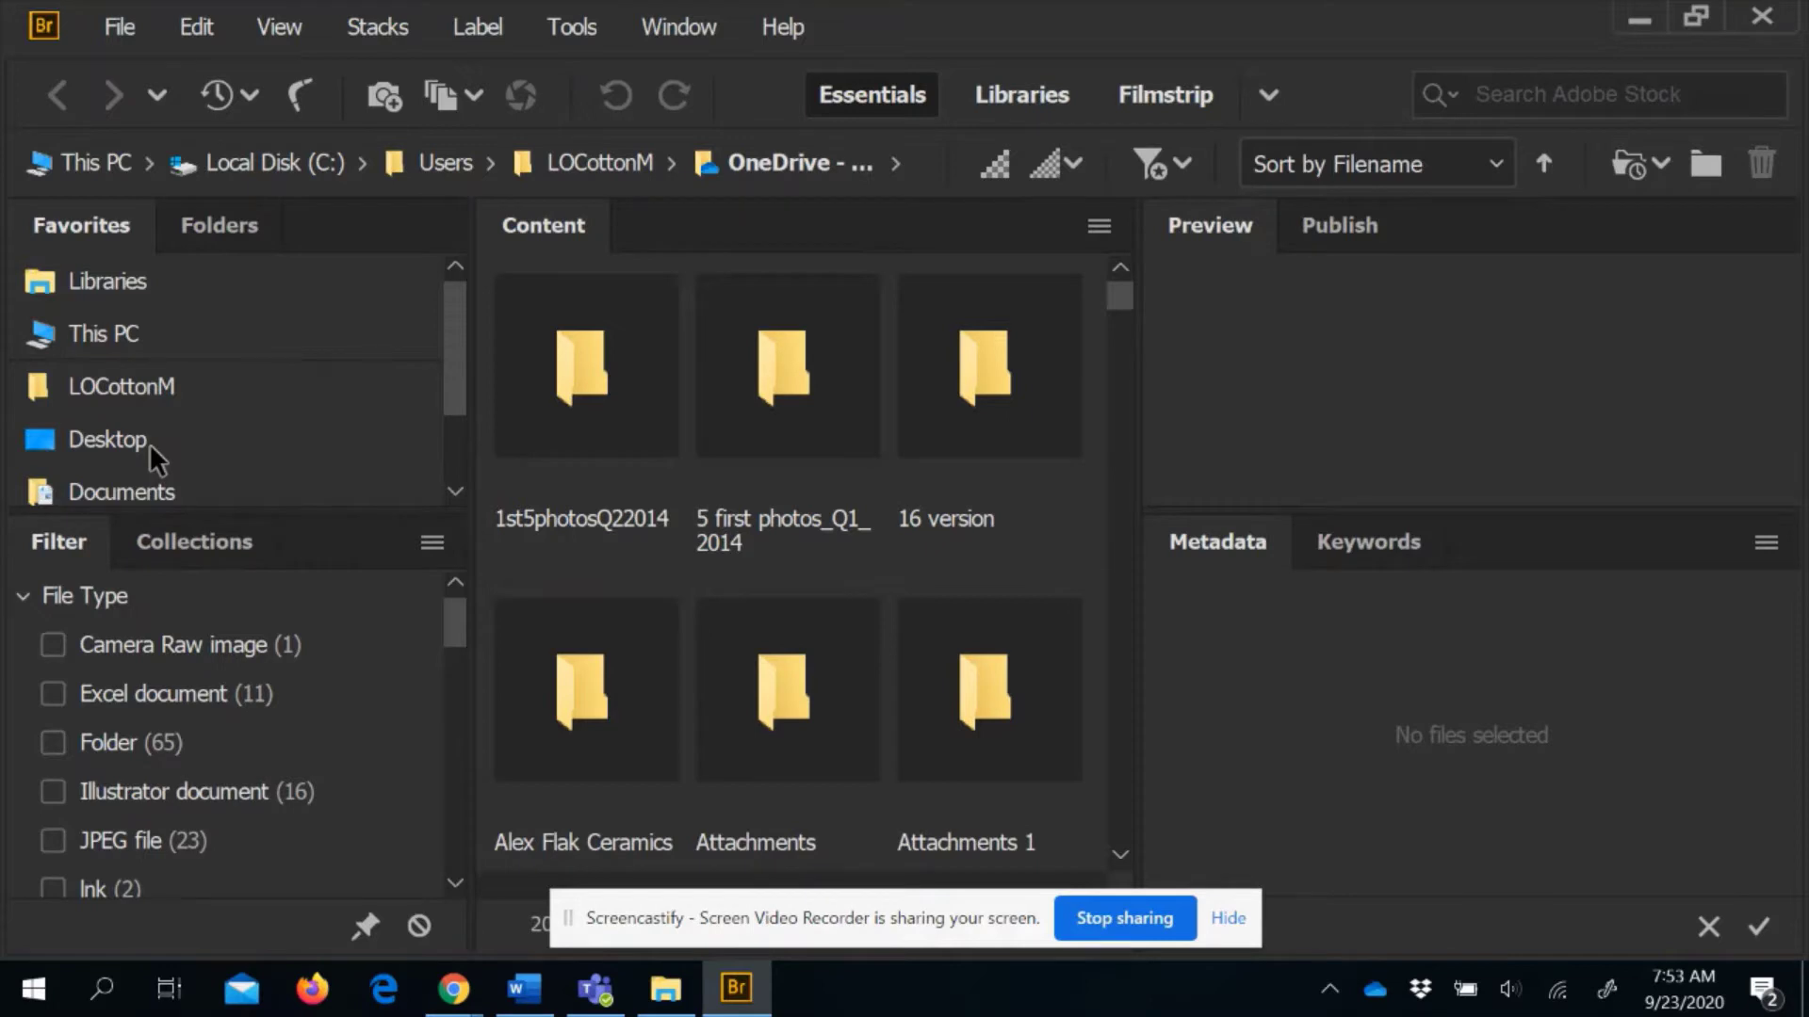
Show the contents of This PC and look at the Libraries and Filmstrip workspaces before returning to Essentials
{"action": "left_click", "coordinate": [97, 336]}
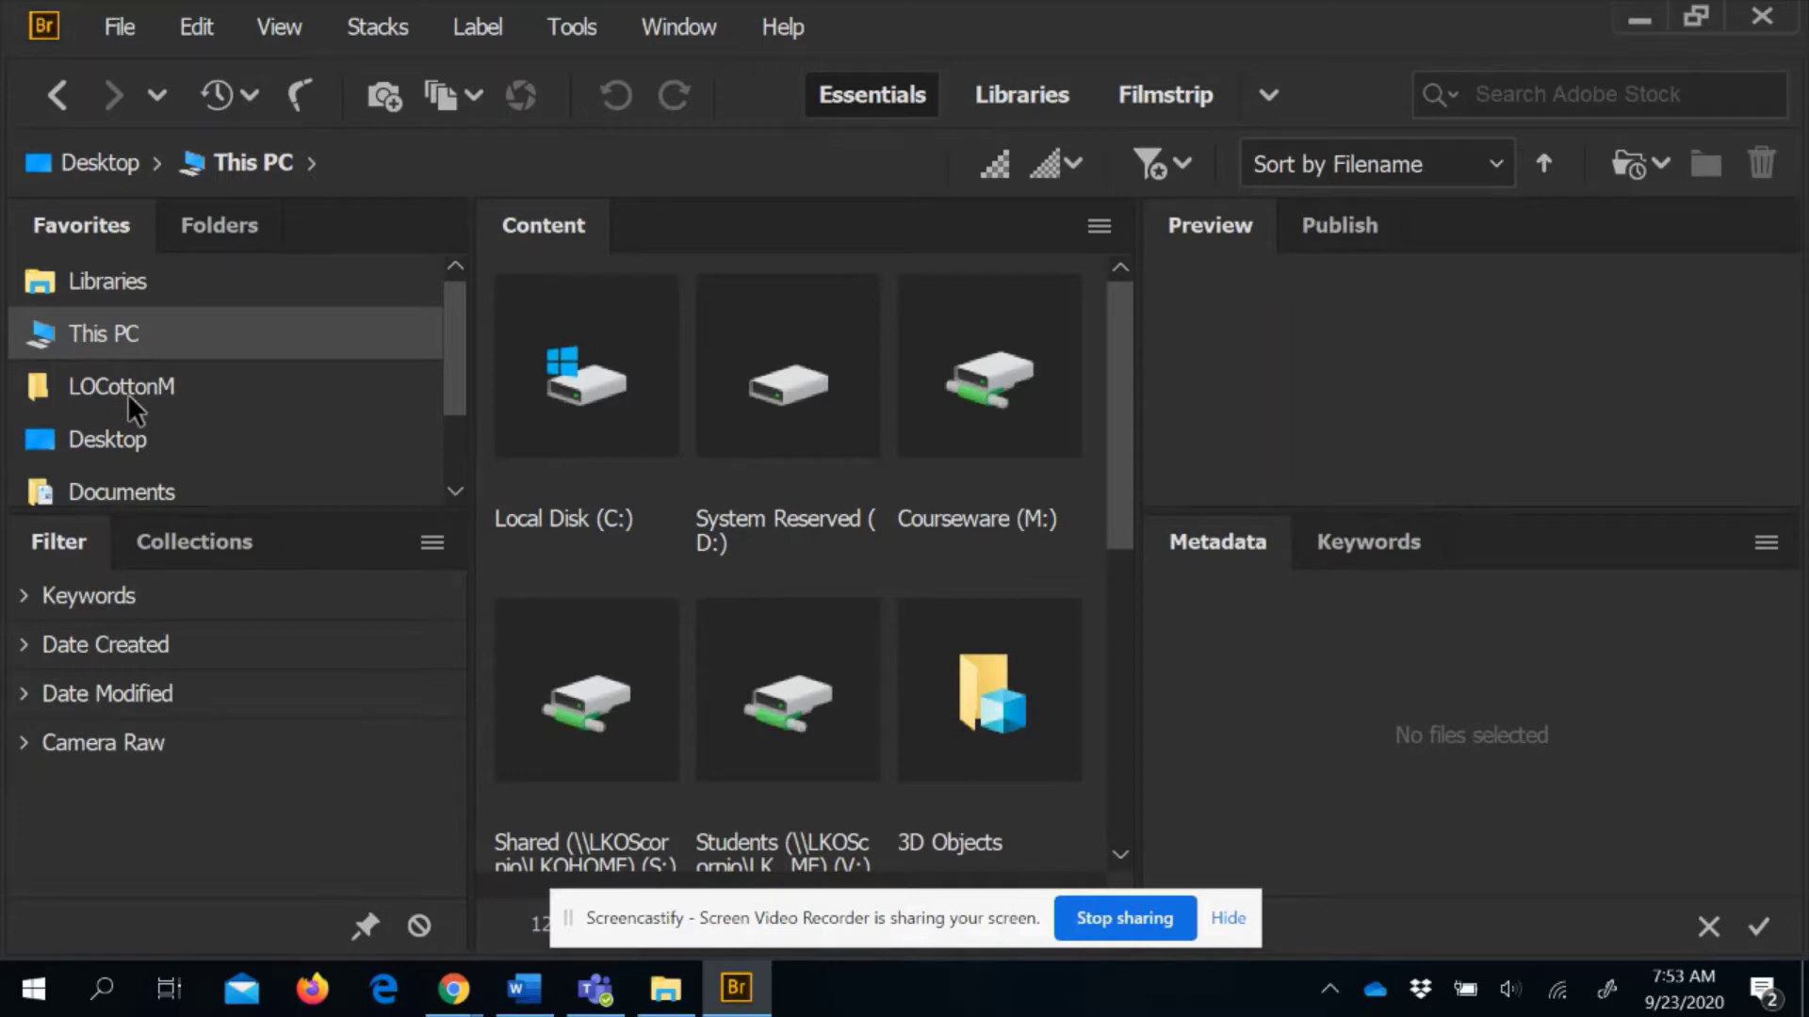
{"action": "left_click", "coordinate": [1015, 108]}
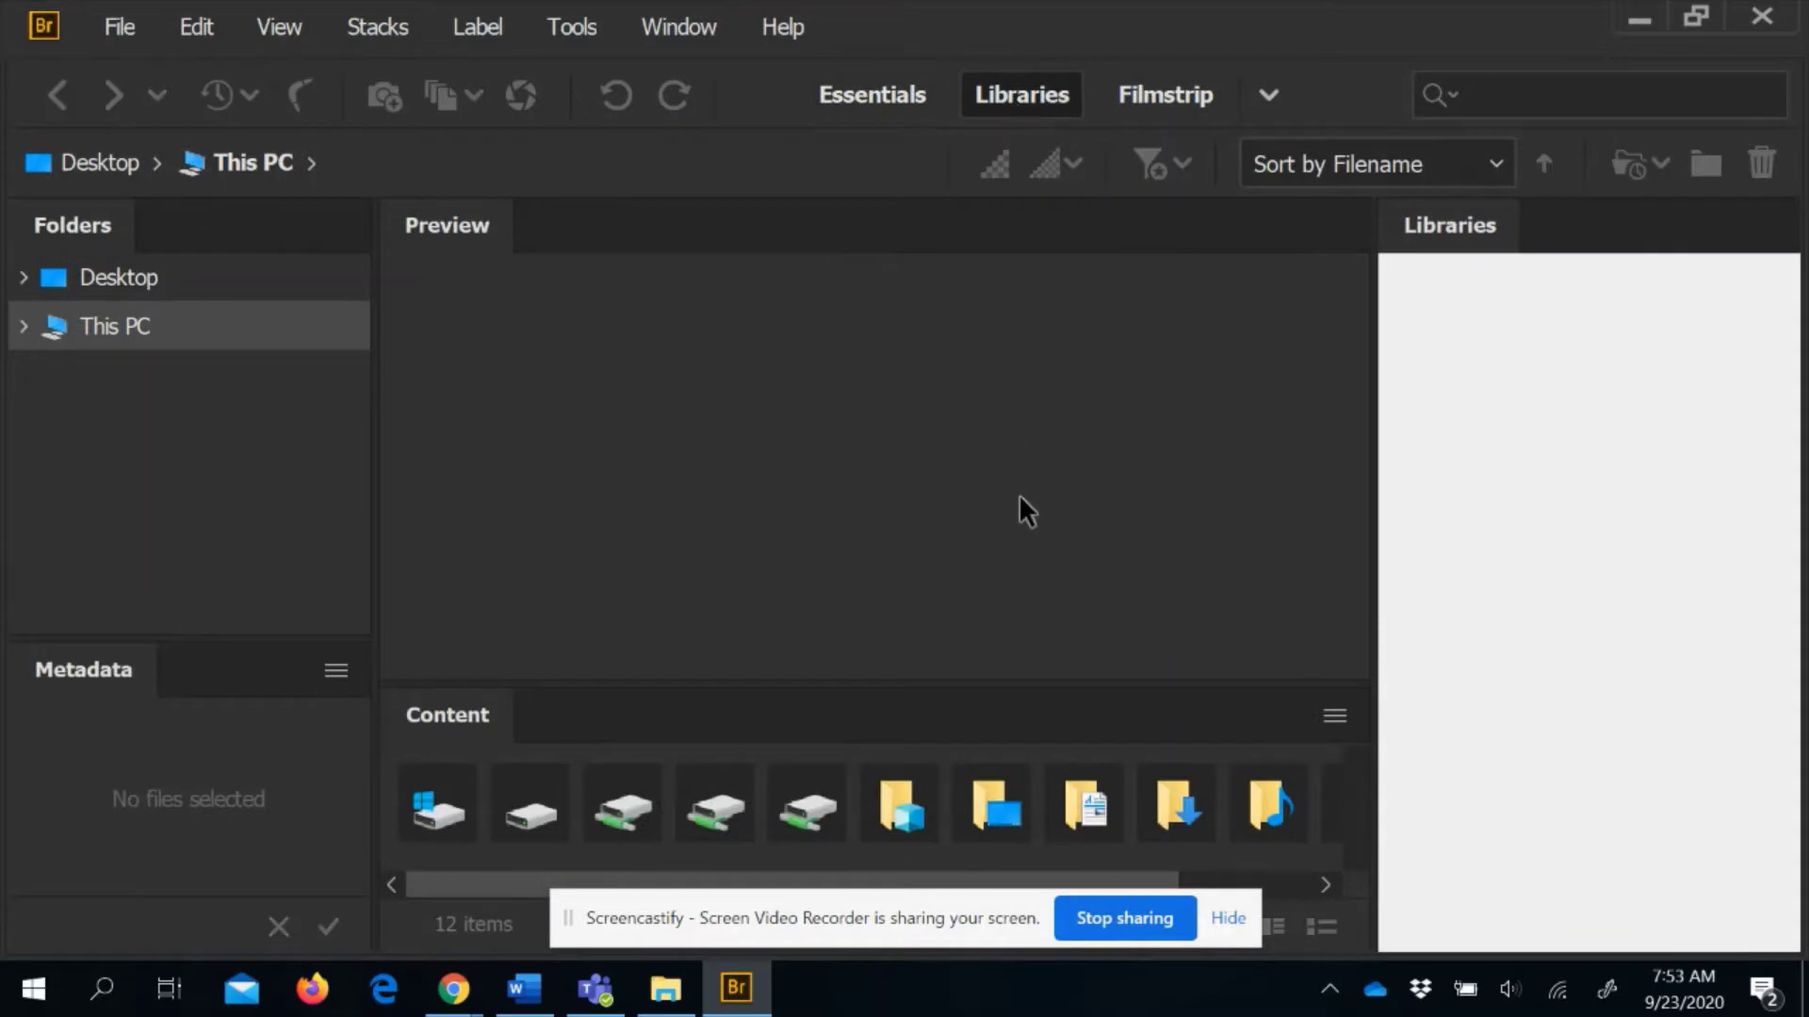
{"action": "left_click", "coordinate": [1164, 107]}
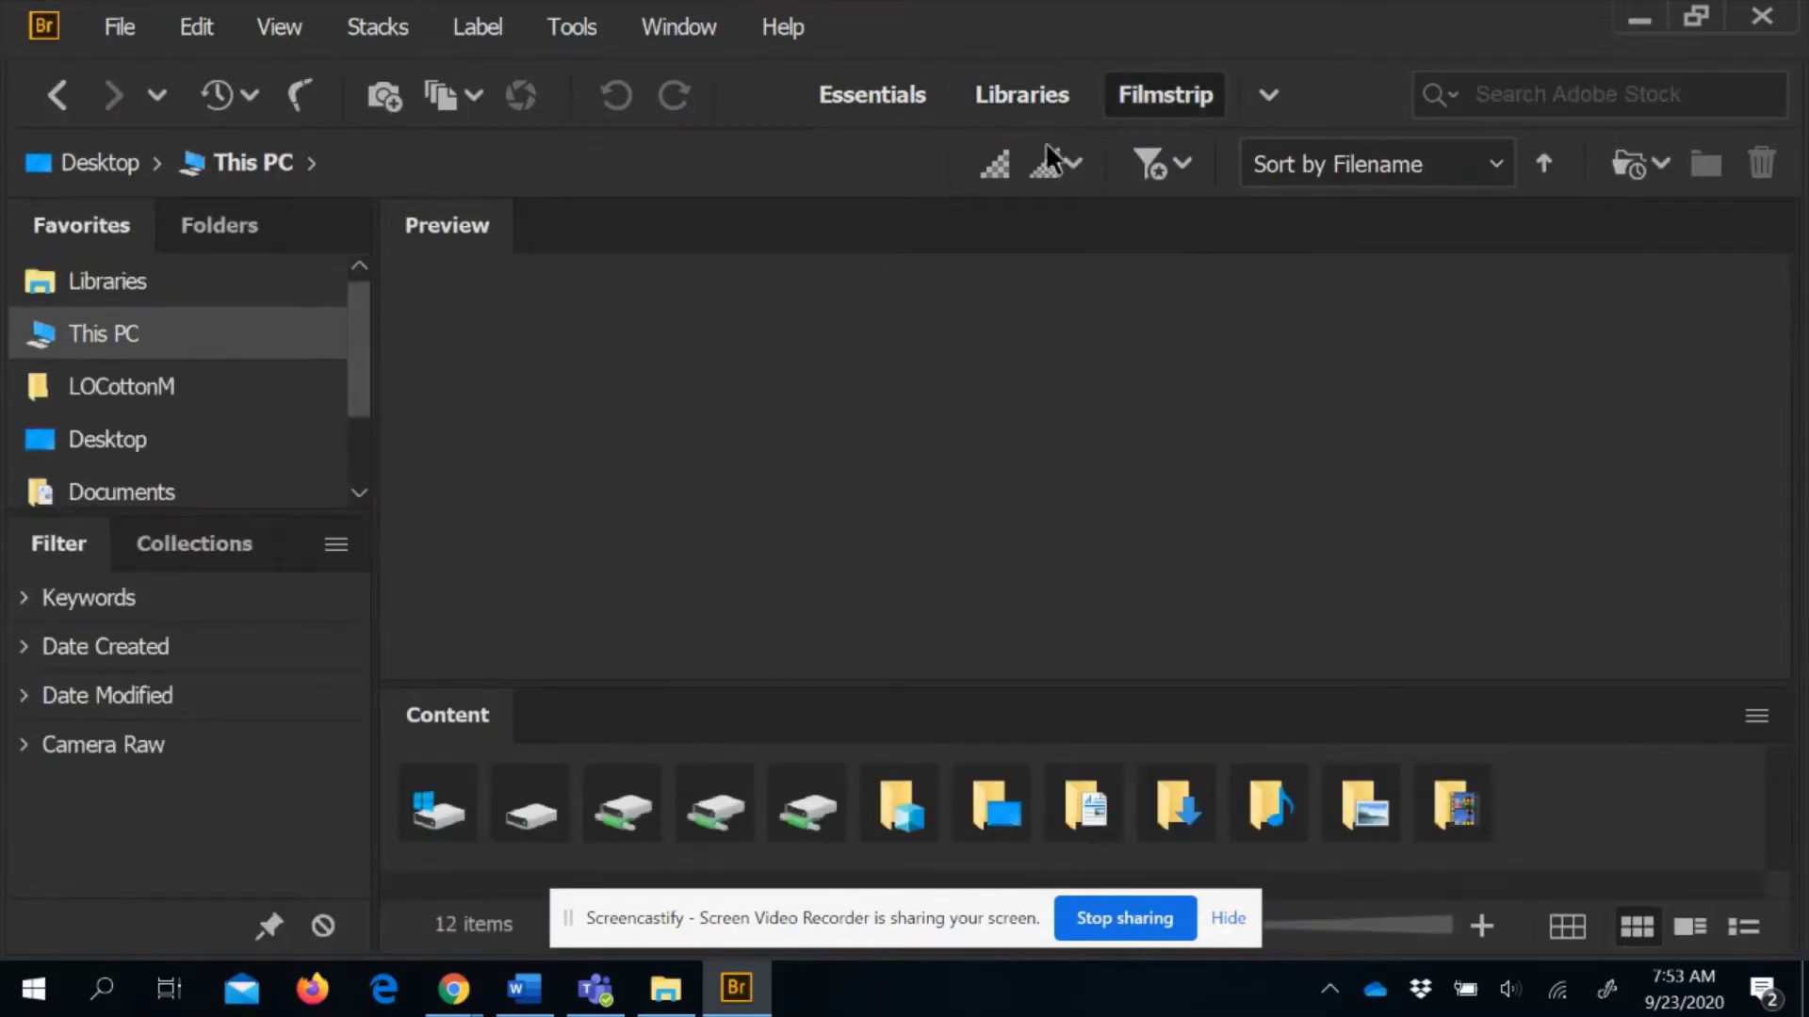
{"action": "left_click", "coordinate": [884, 109]}
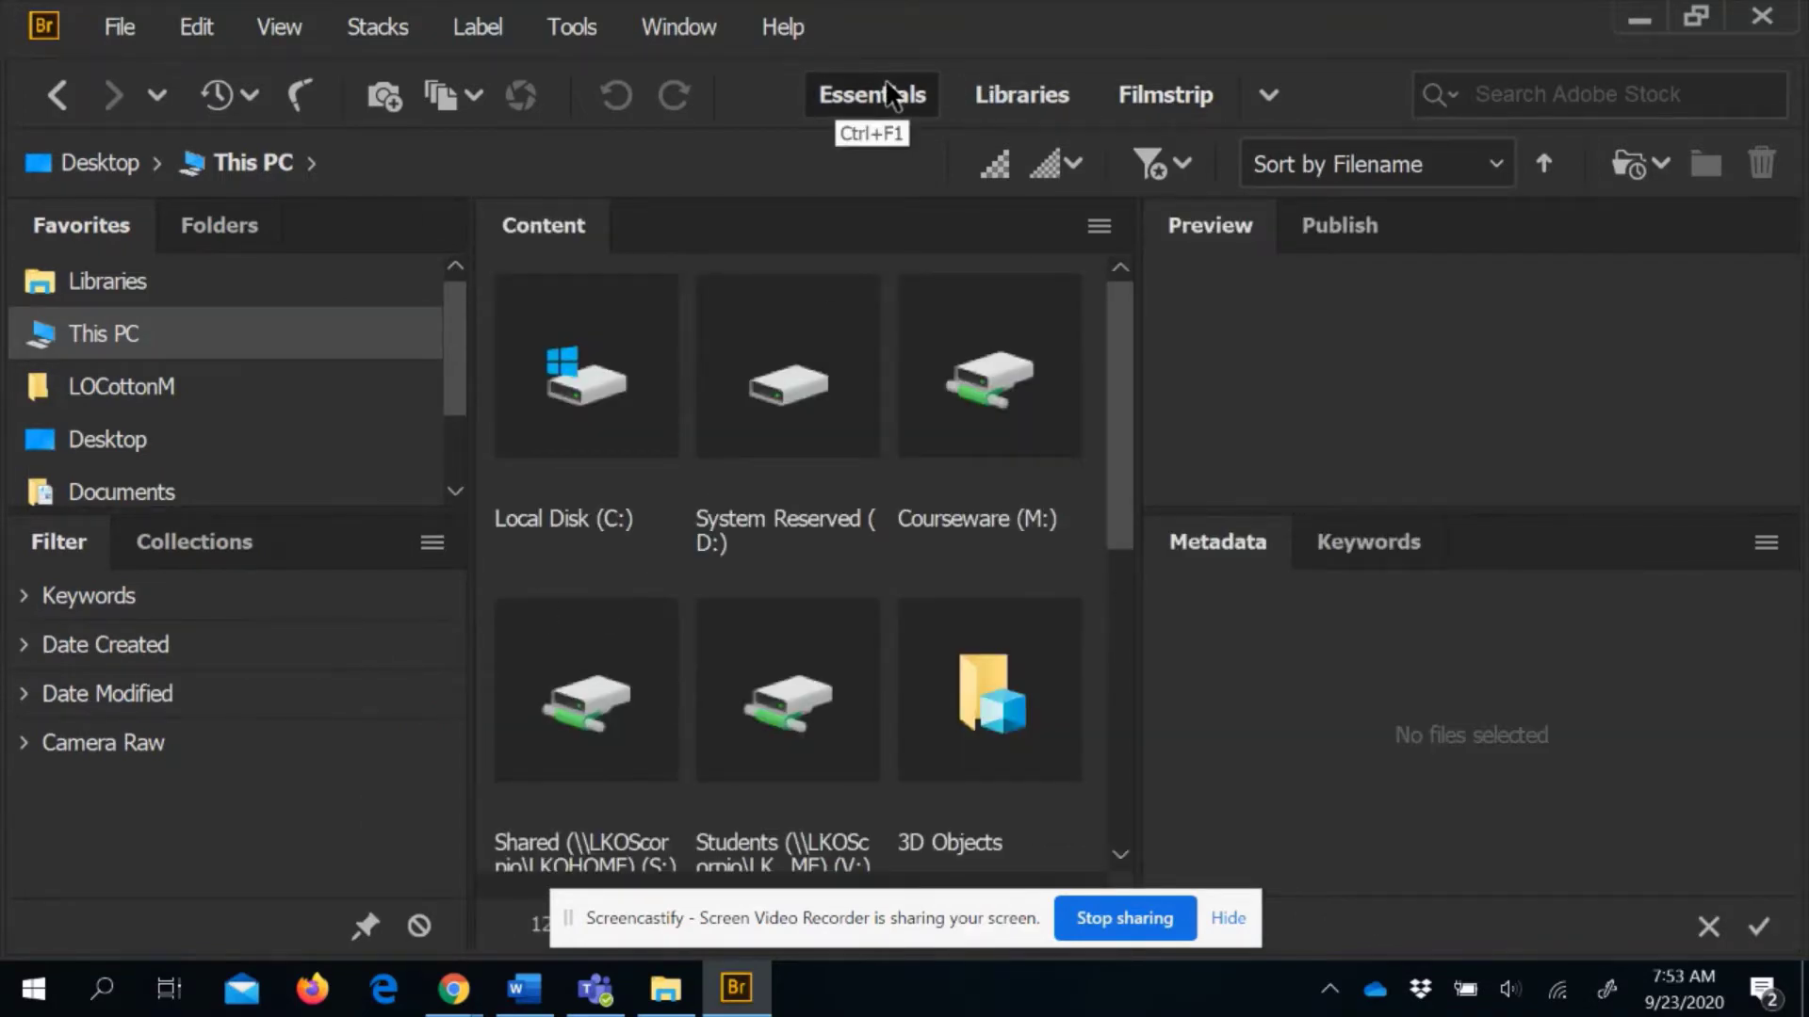
Open the Photo 1 folder stored in the school OneDrive folder of the user's home directory
{"action": "left_click", "coordinate": [130, 394]}
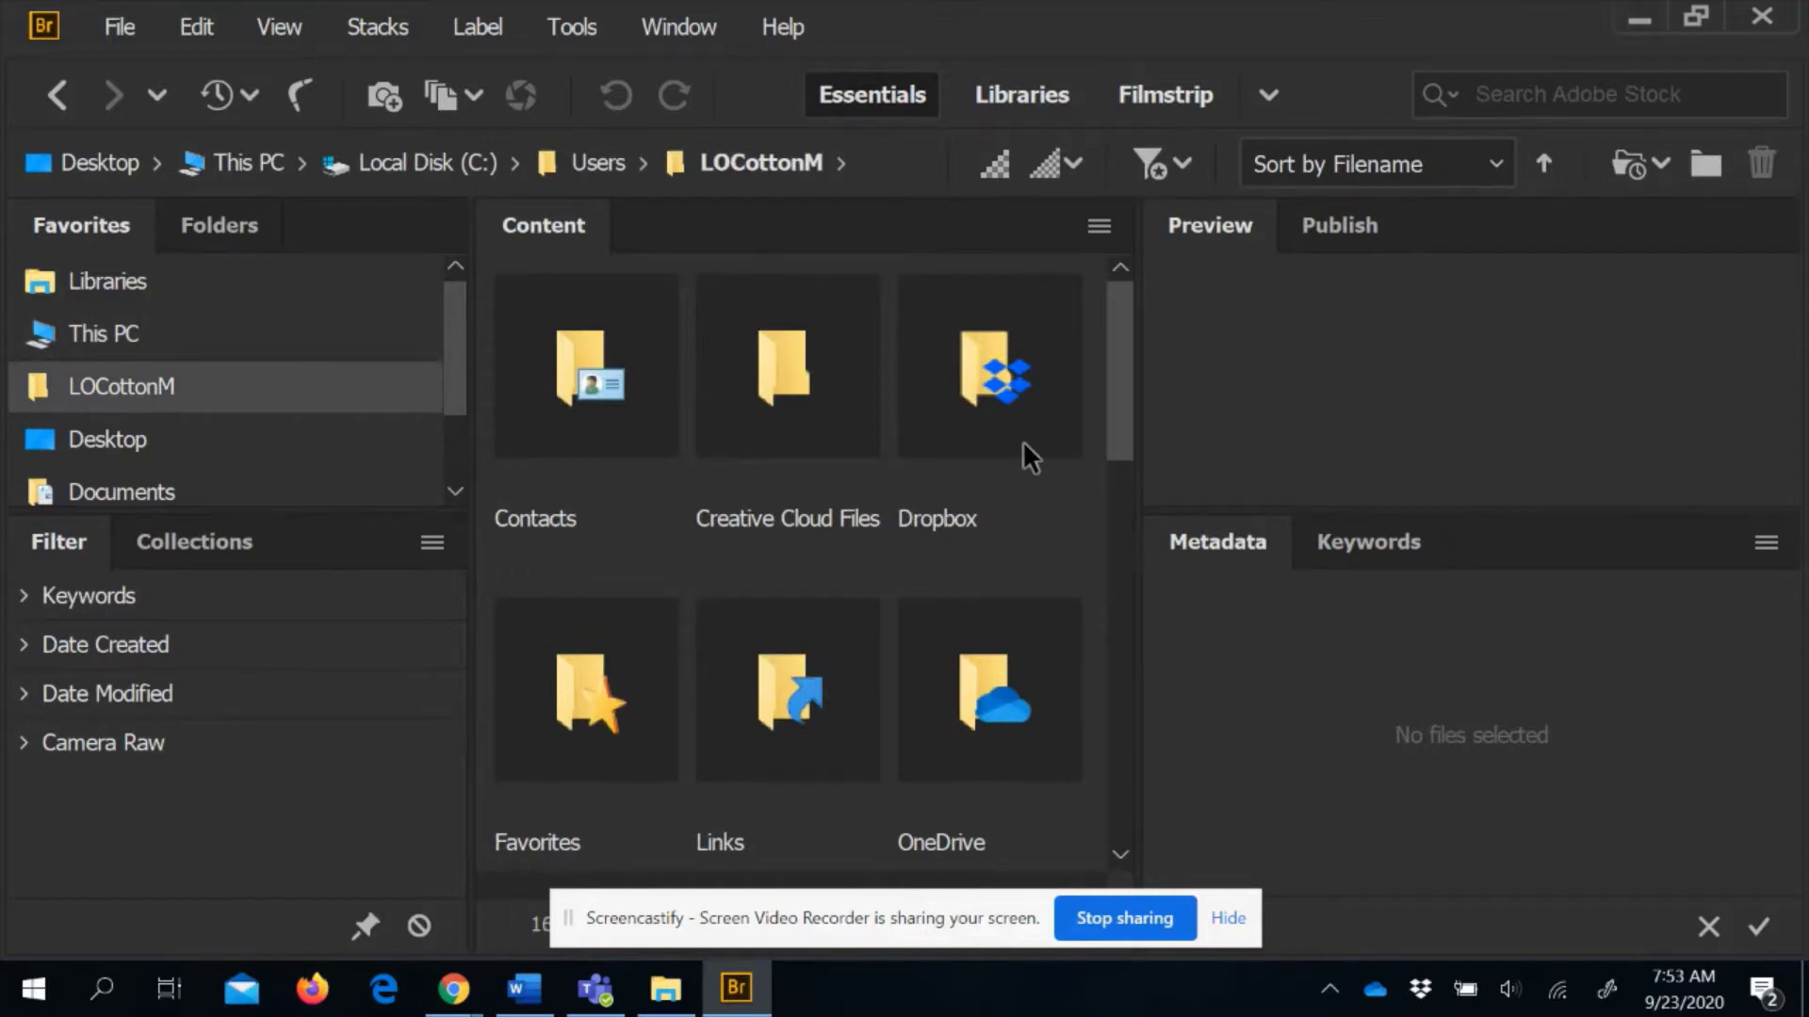
{"action": "left_click_drag", "start_coordinate": [1121, 380], "coordinate": [1108, 507]}
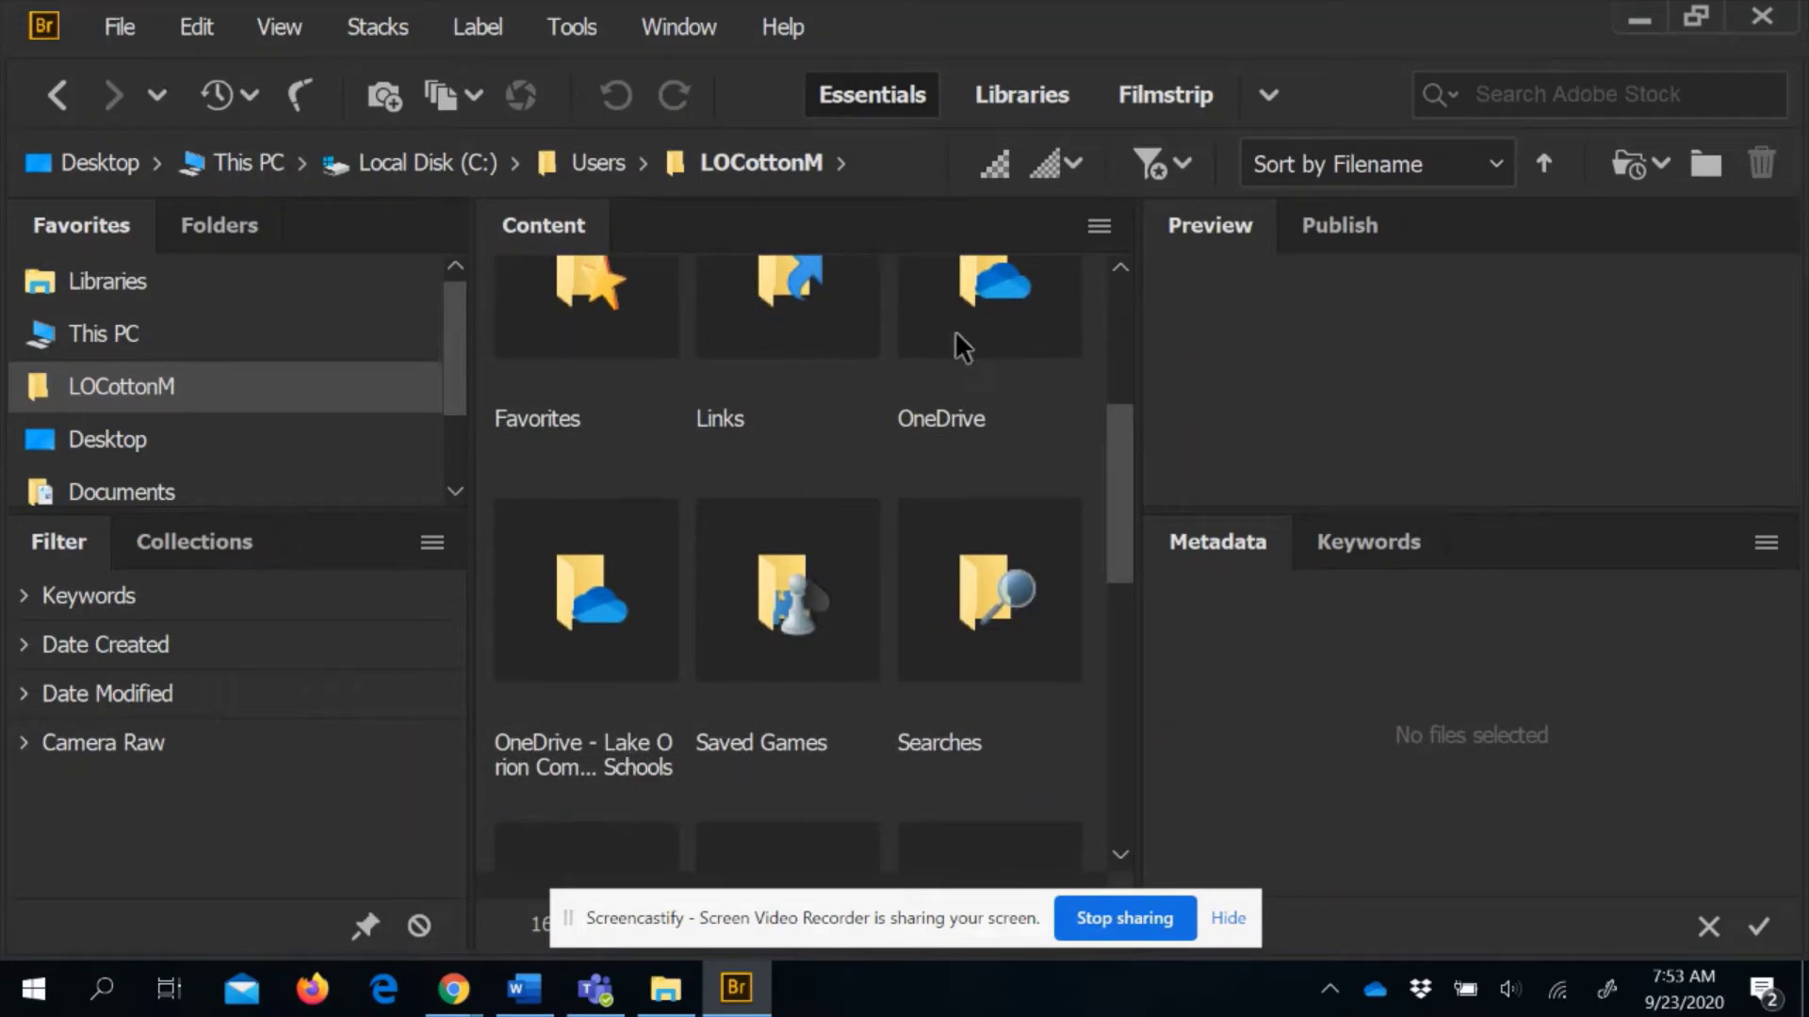
{"action": "double_click", "coordinate": [575, 630]}
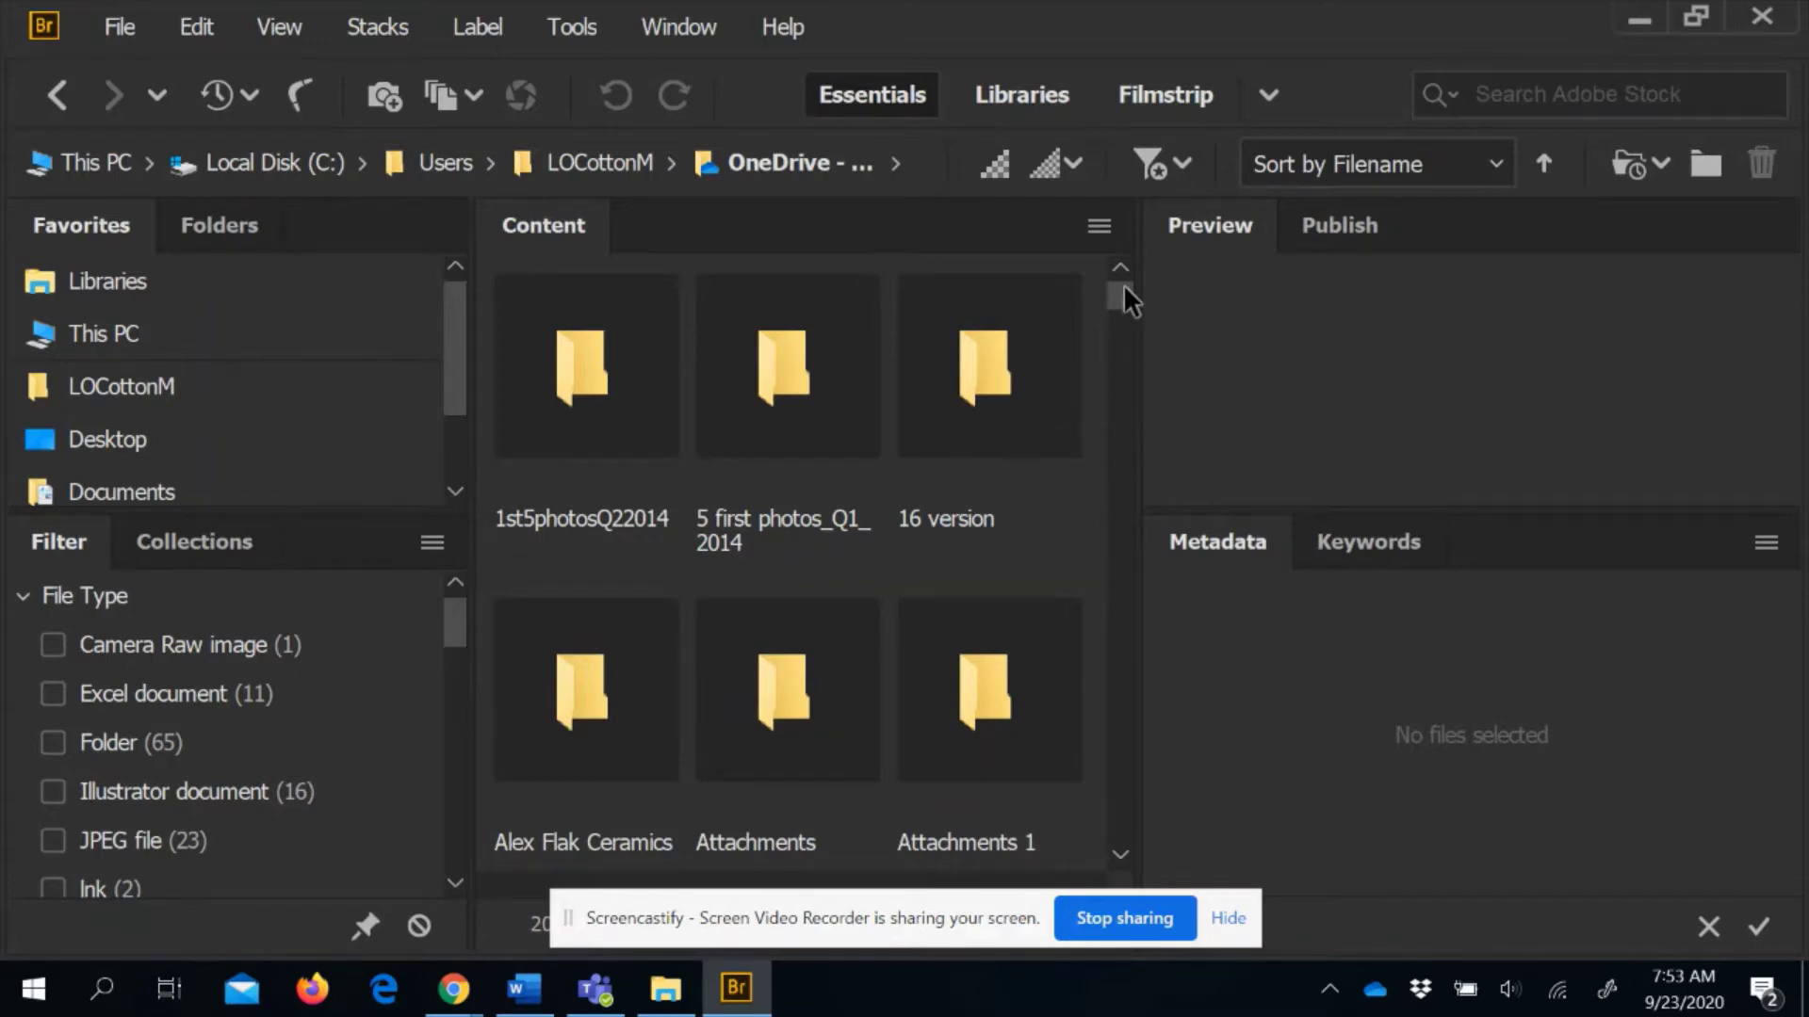
{"action": "left_click_drag", "start_coordinate": [1123, 285], "coordinate": [1118, 392]}
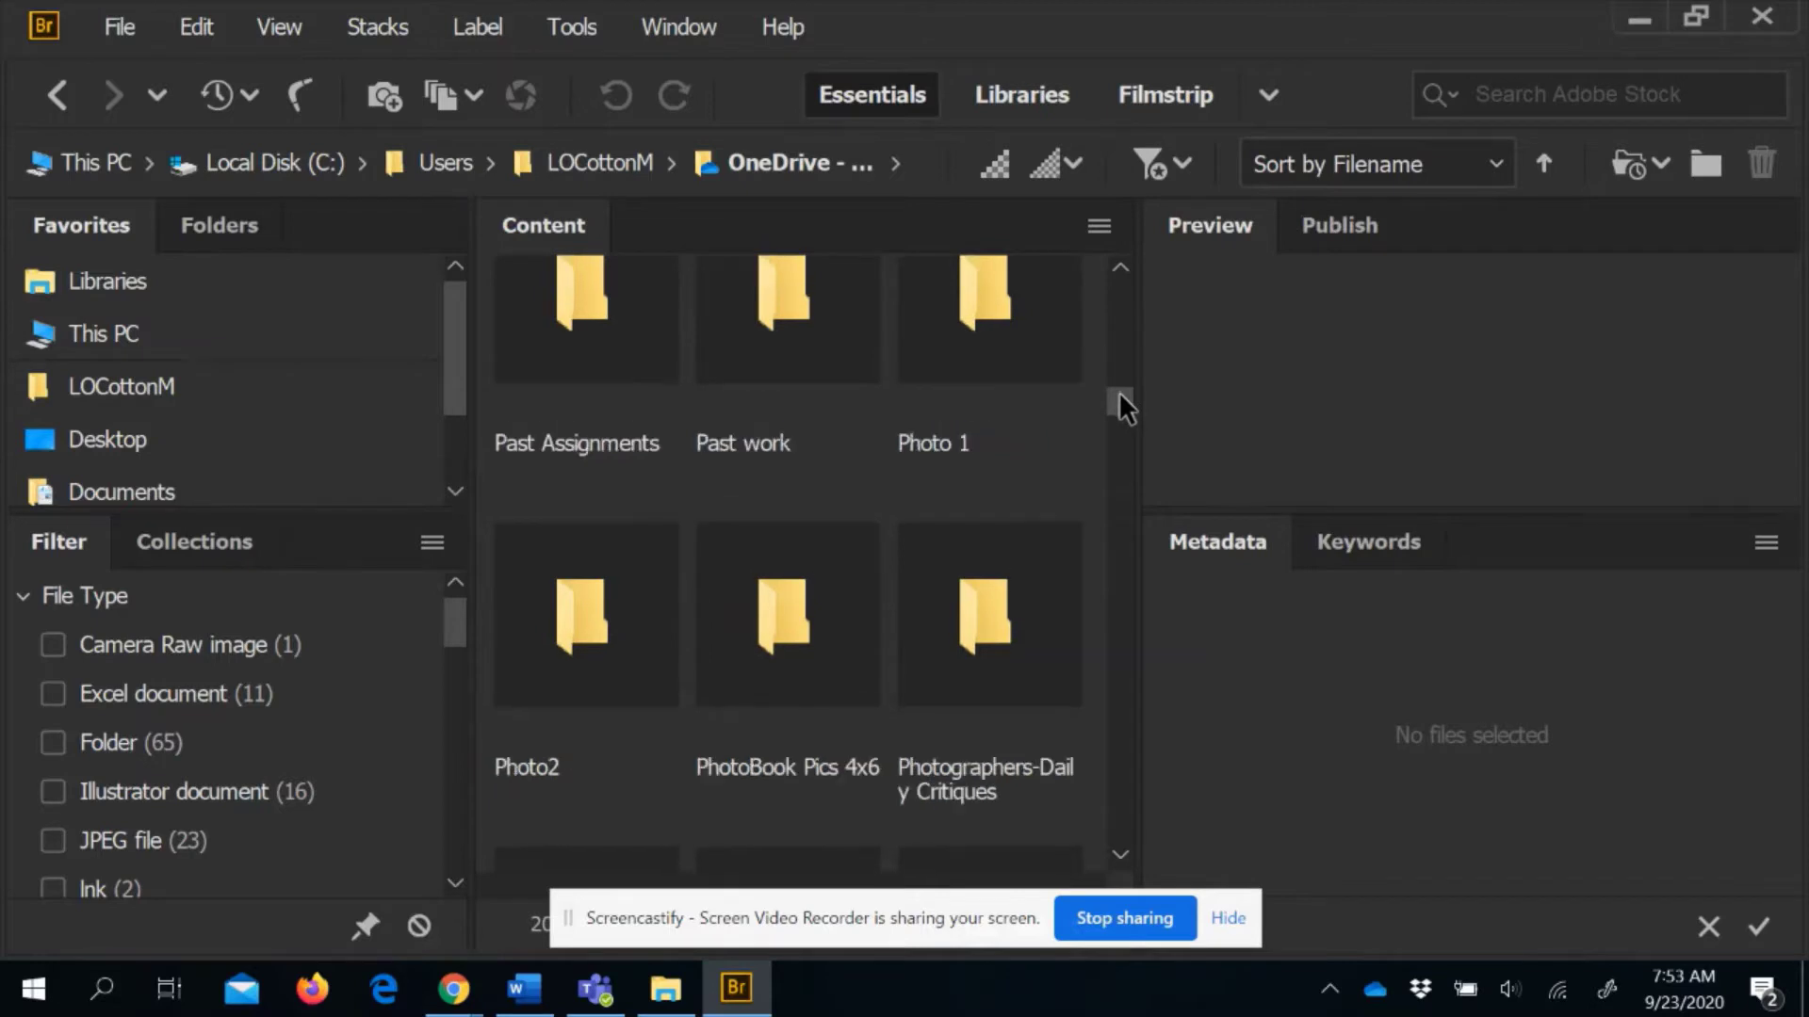
{"action": "double_click", "coordinate": [1002, 286]}
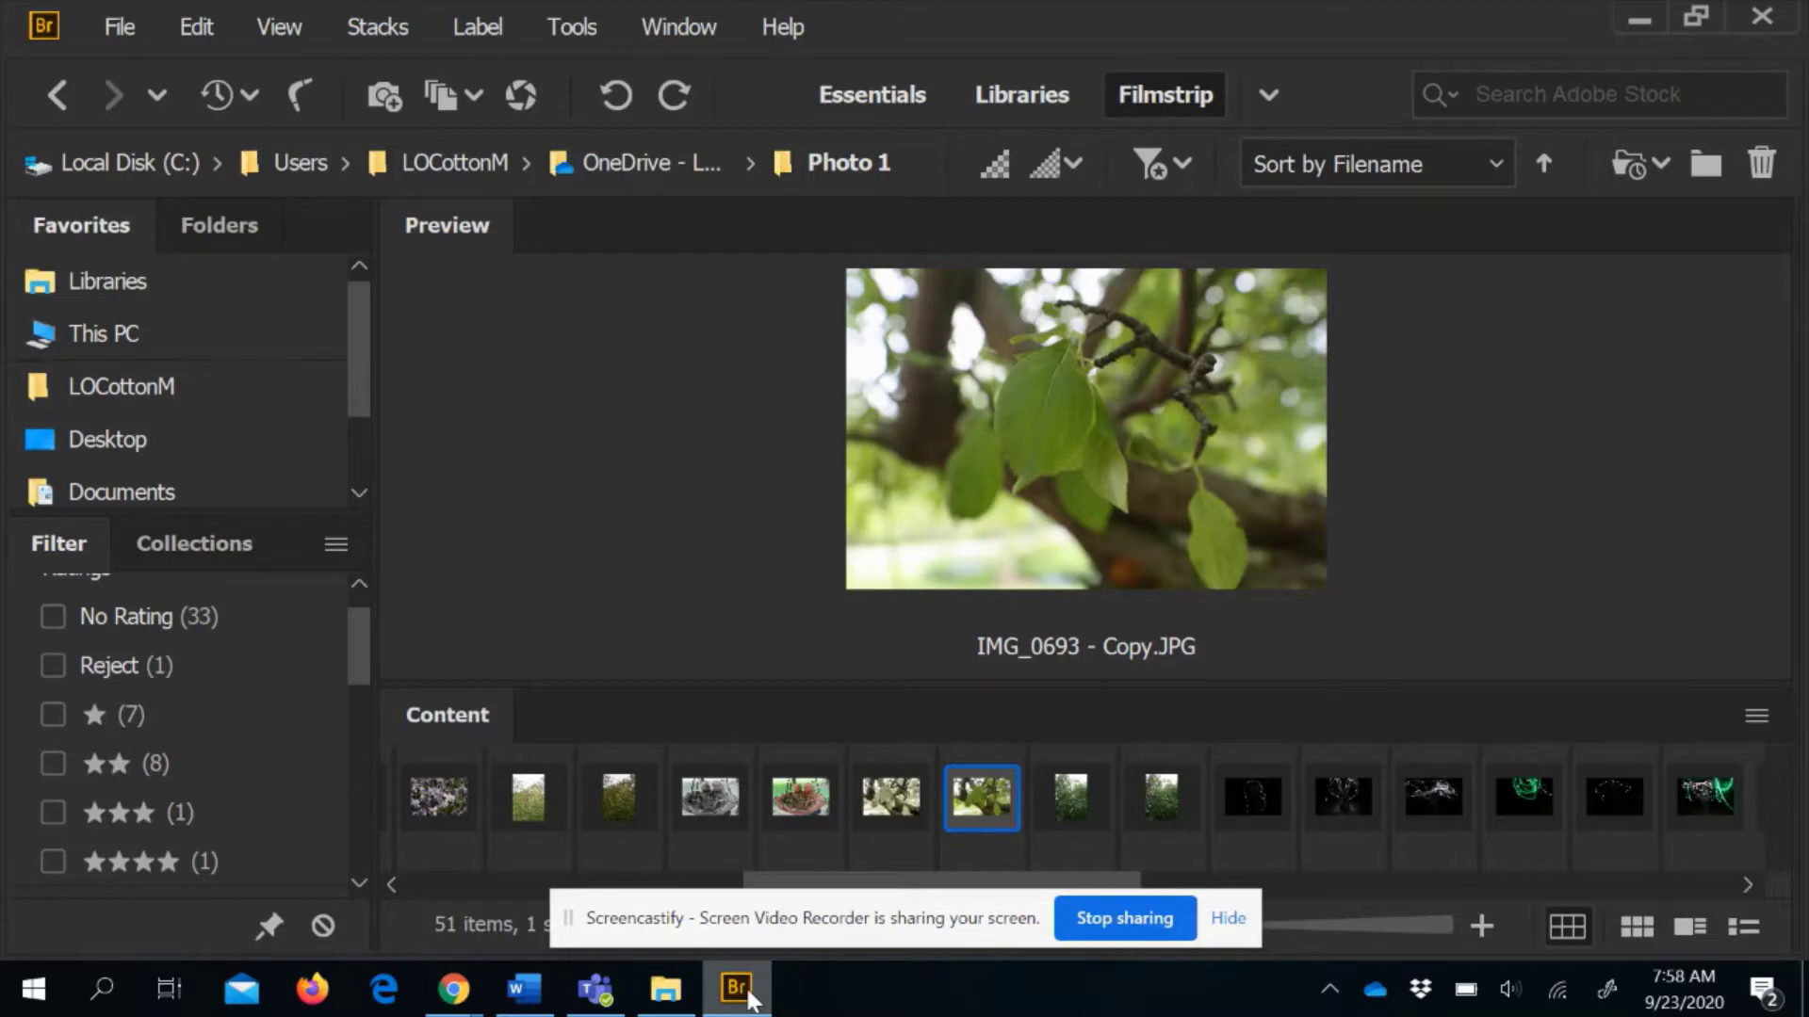
Preview the bird bath photo IMG_0691 - Copy.JPG and the leaf photo IMG_0692 - Copy.JPG
{"action": "left_click", "coordinate": [797, 784]}
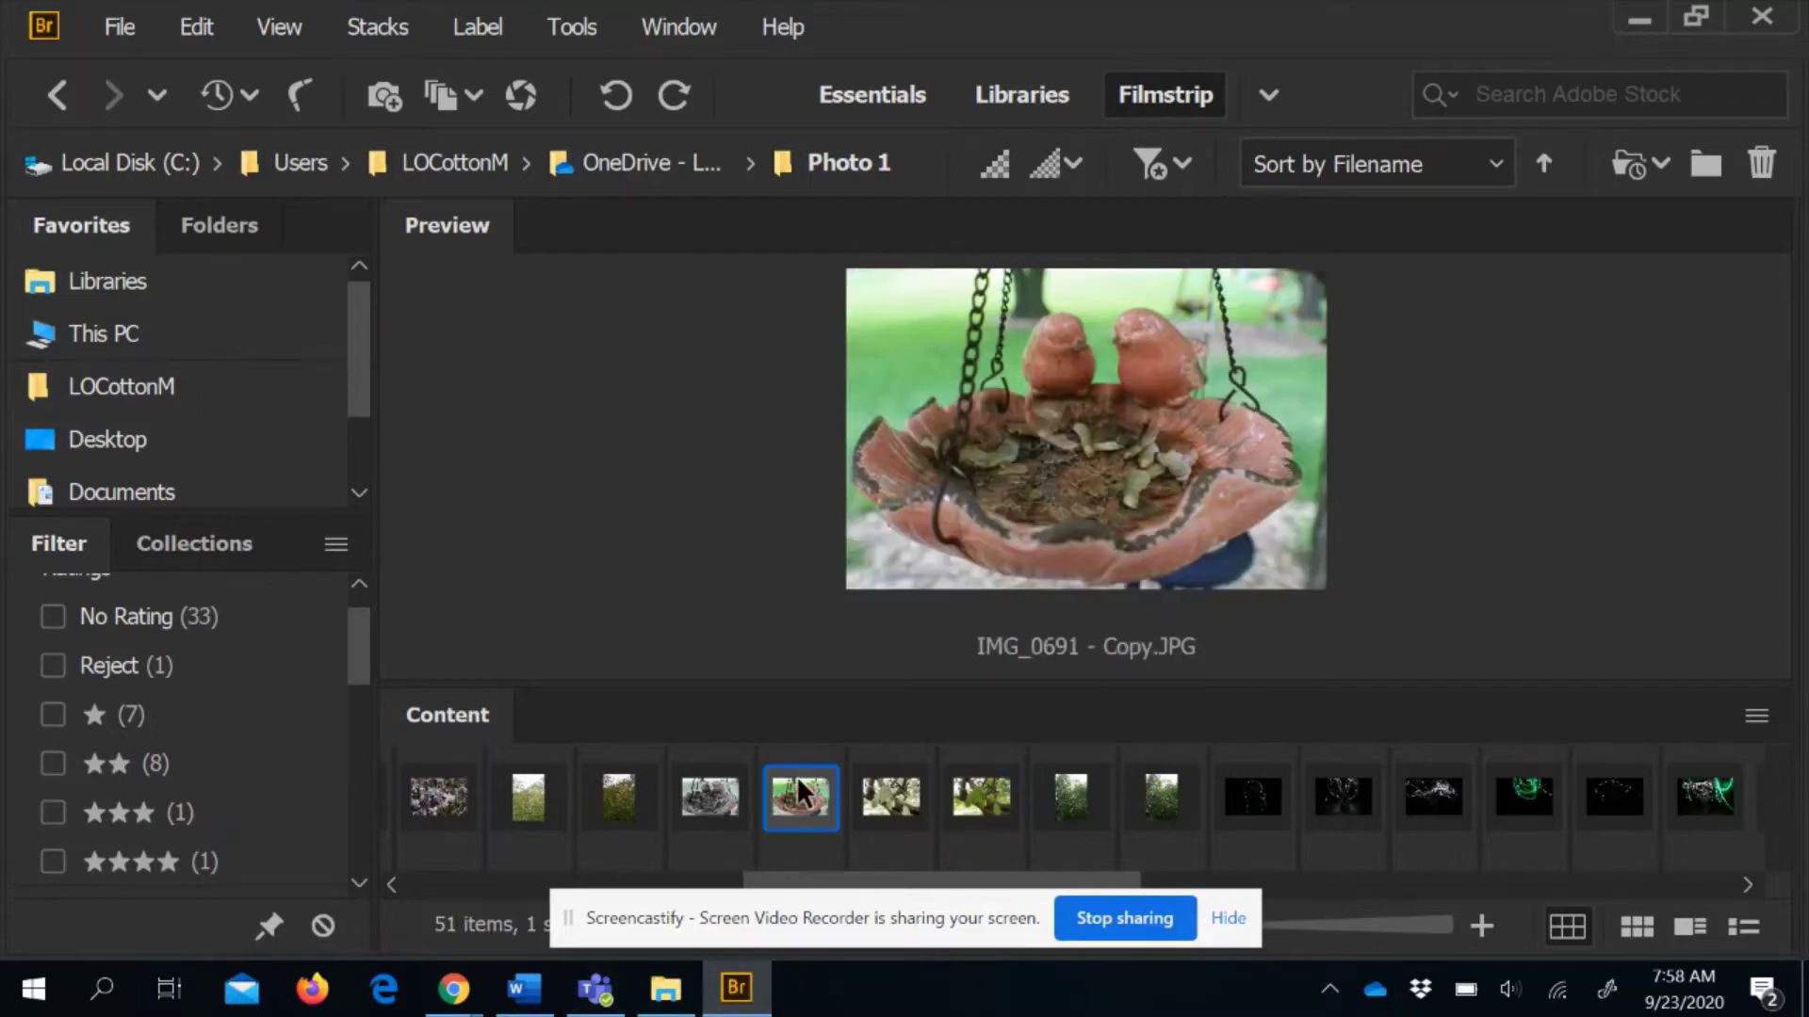
{"action": "left_click", "coordinate": [878, 794]}
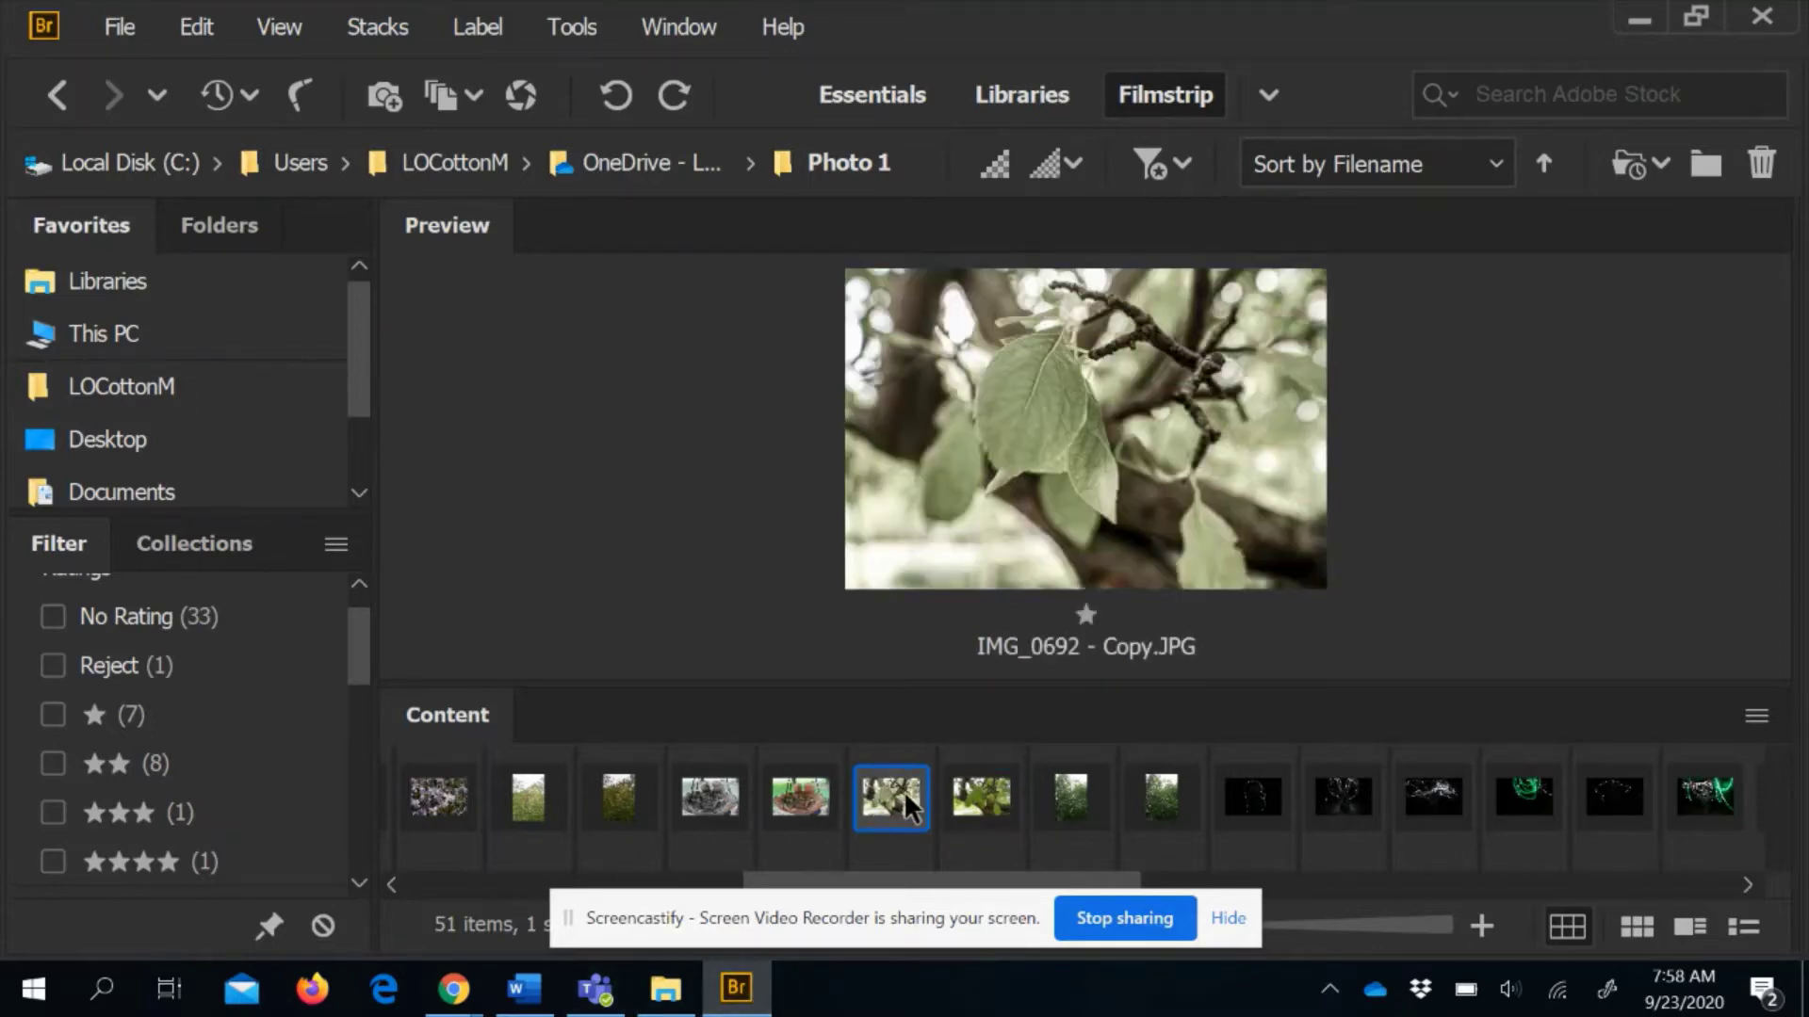
{"action": "left_click", "coordinate": [1756, 716]}
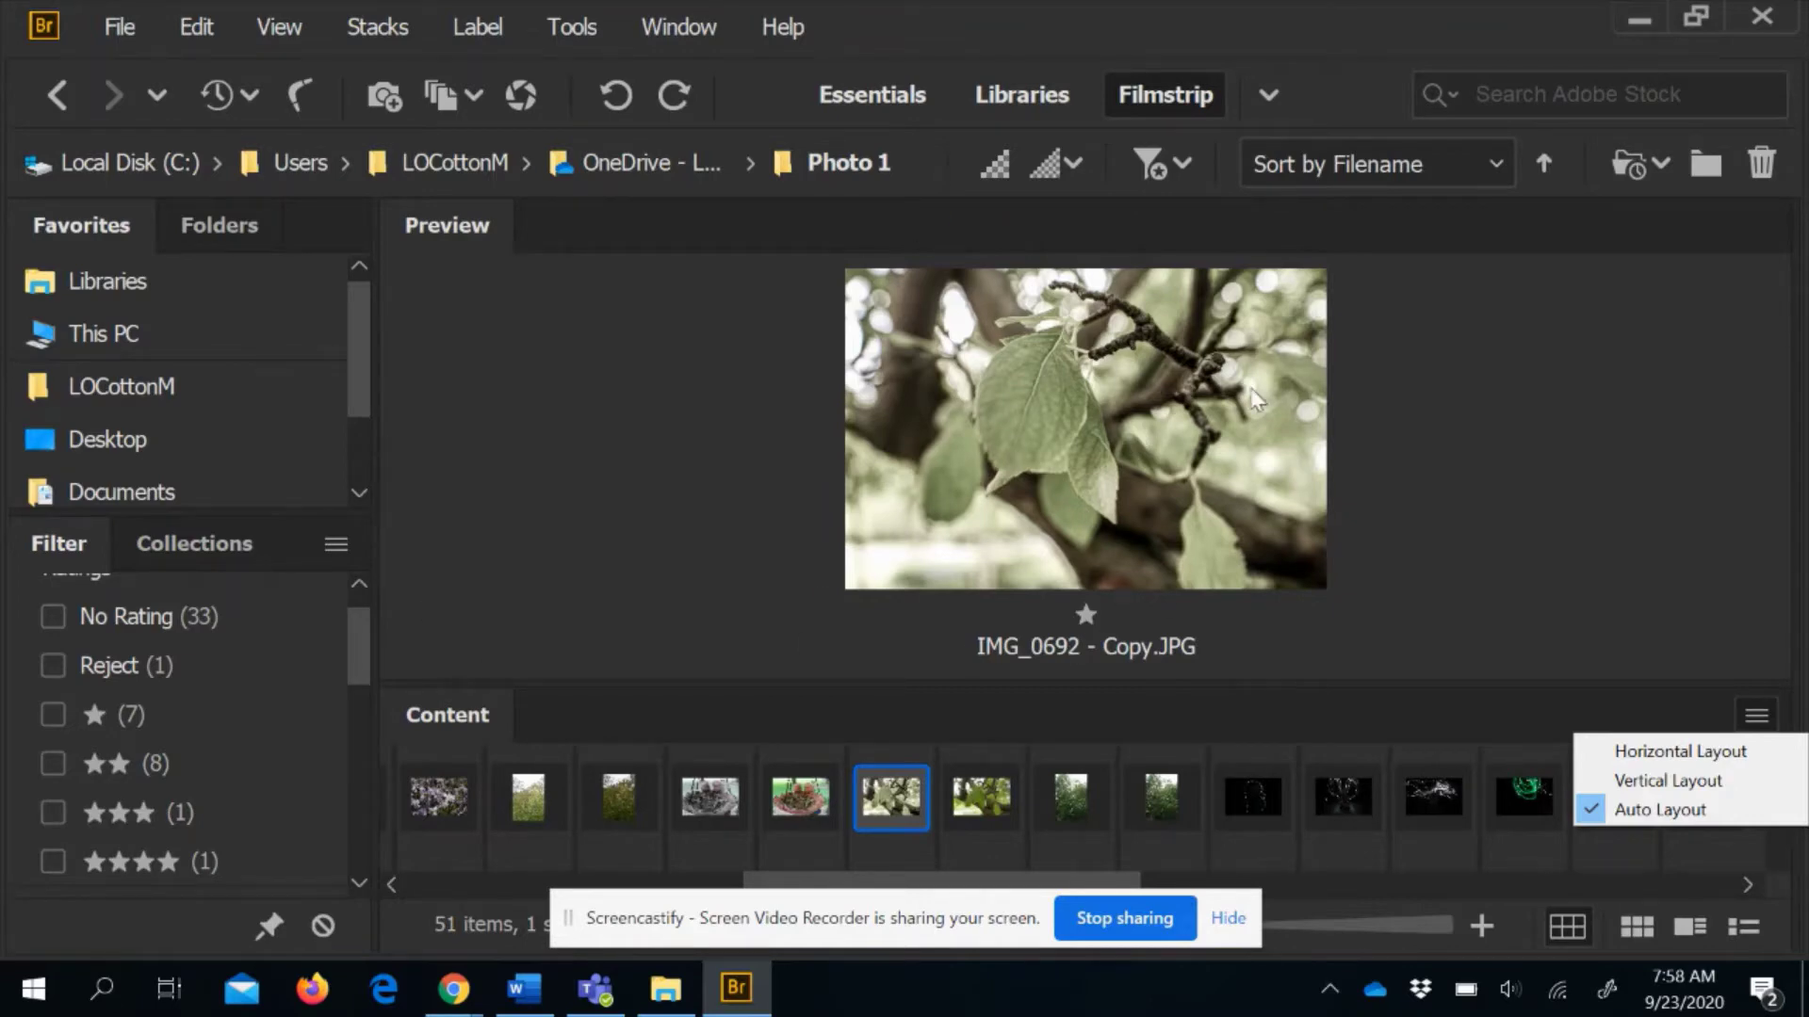
{"action": "left_click", "coordinate": [1740, 759]}
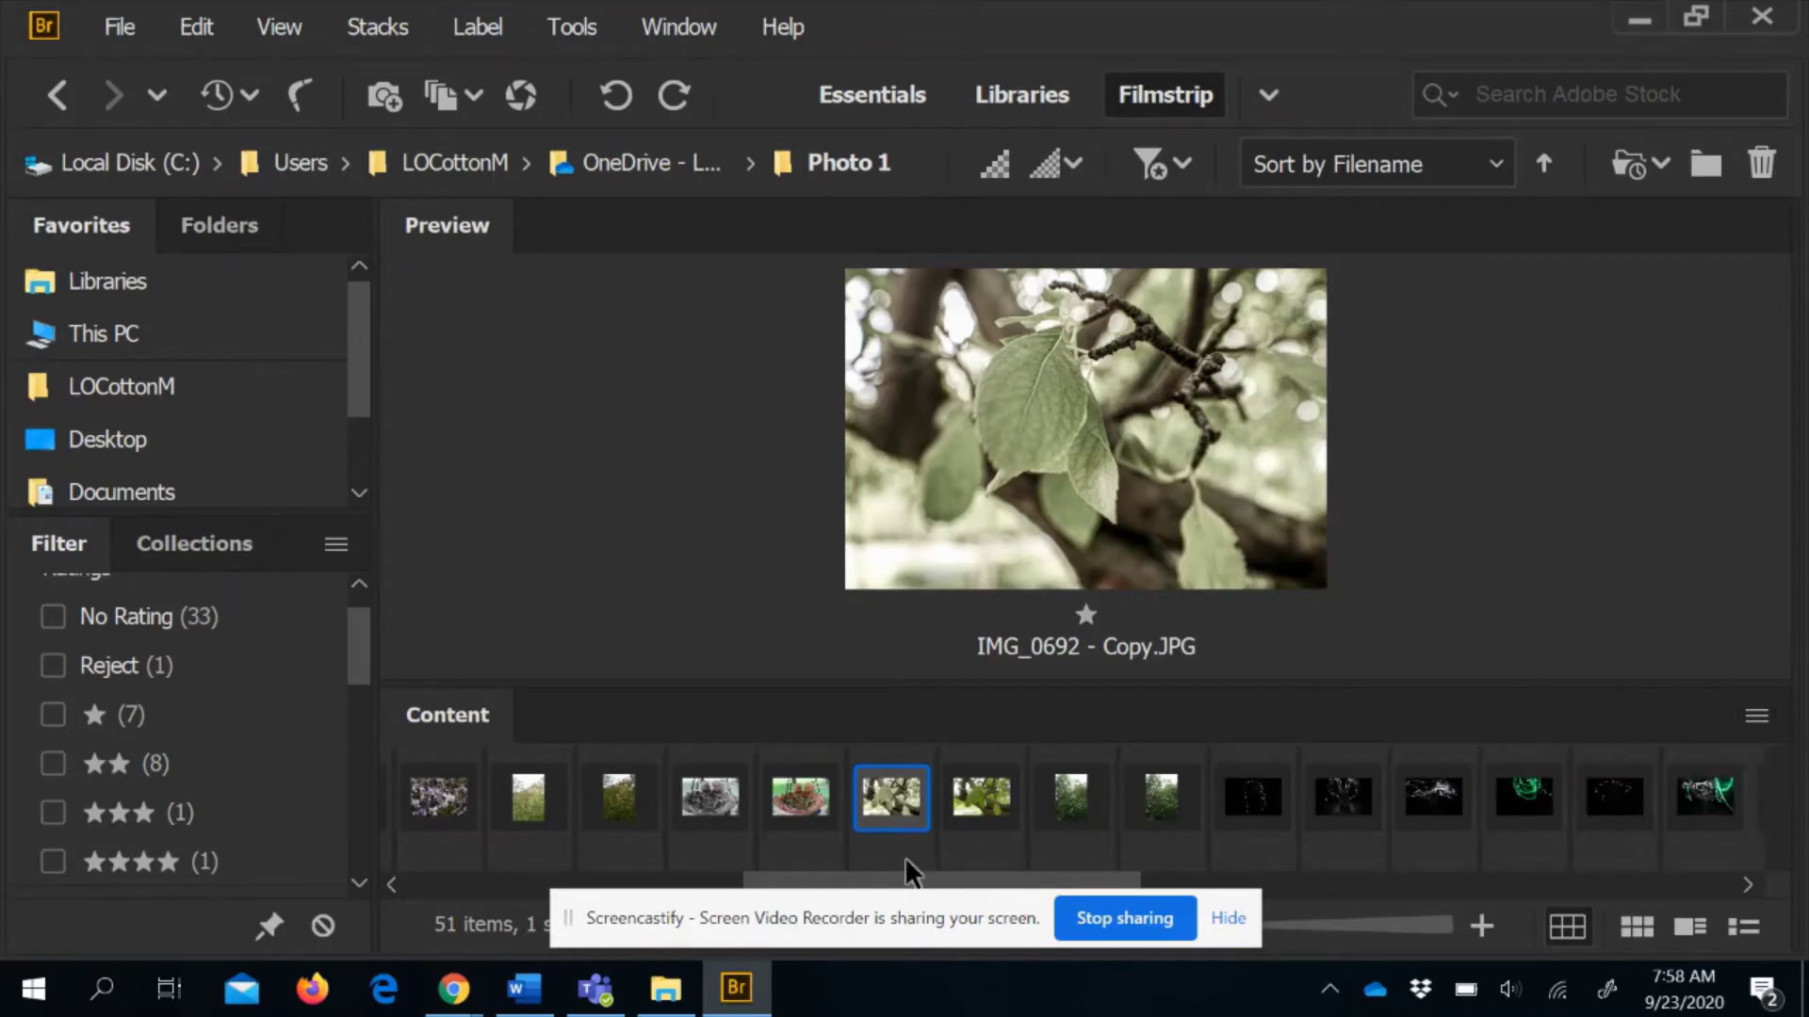
Rate the green leaf photo IMG_0693 - Copy.JPG and the light-wings photo IMG_0715 - Copy.JPG with one star each
{"action": "left_click", "coordinate": [974, 827]}
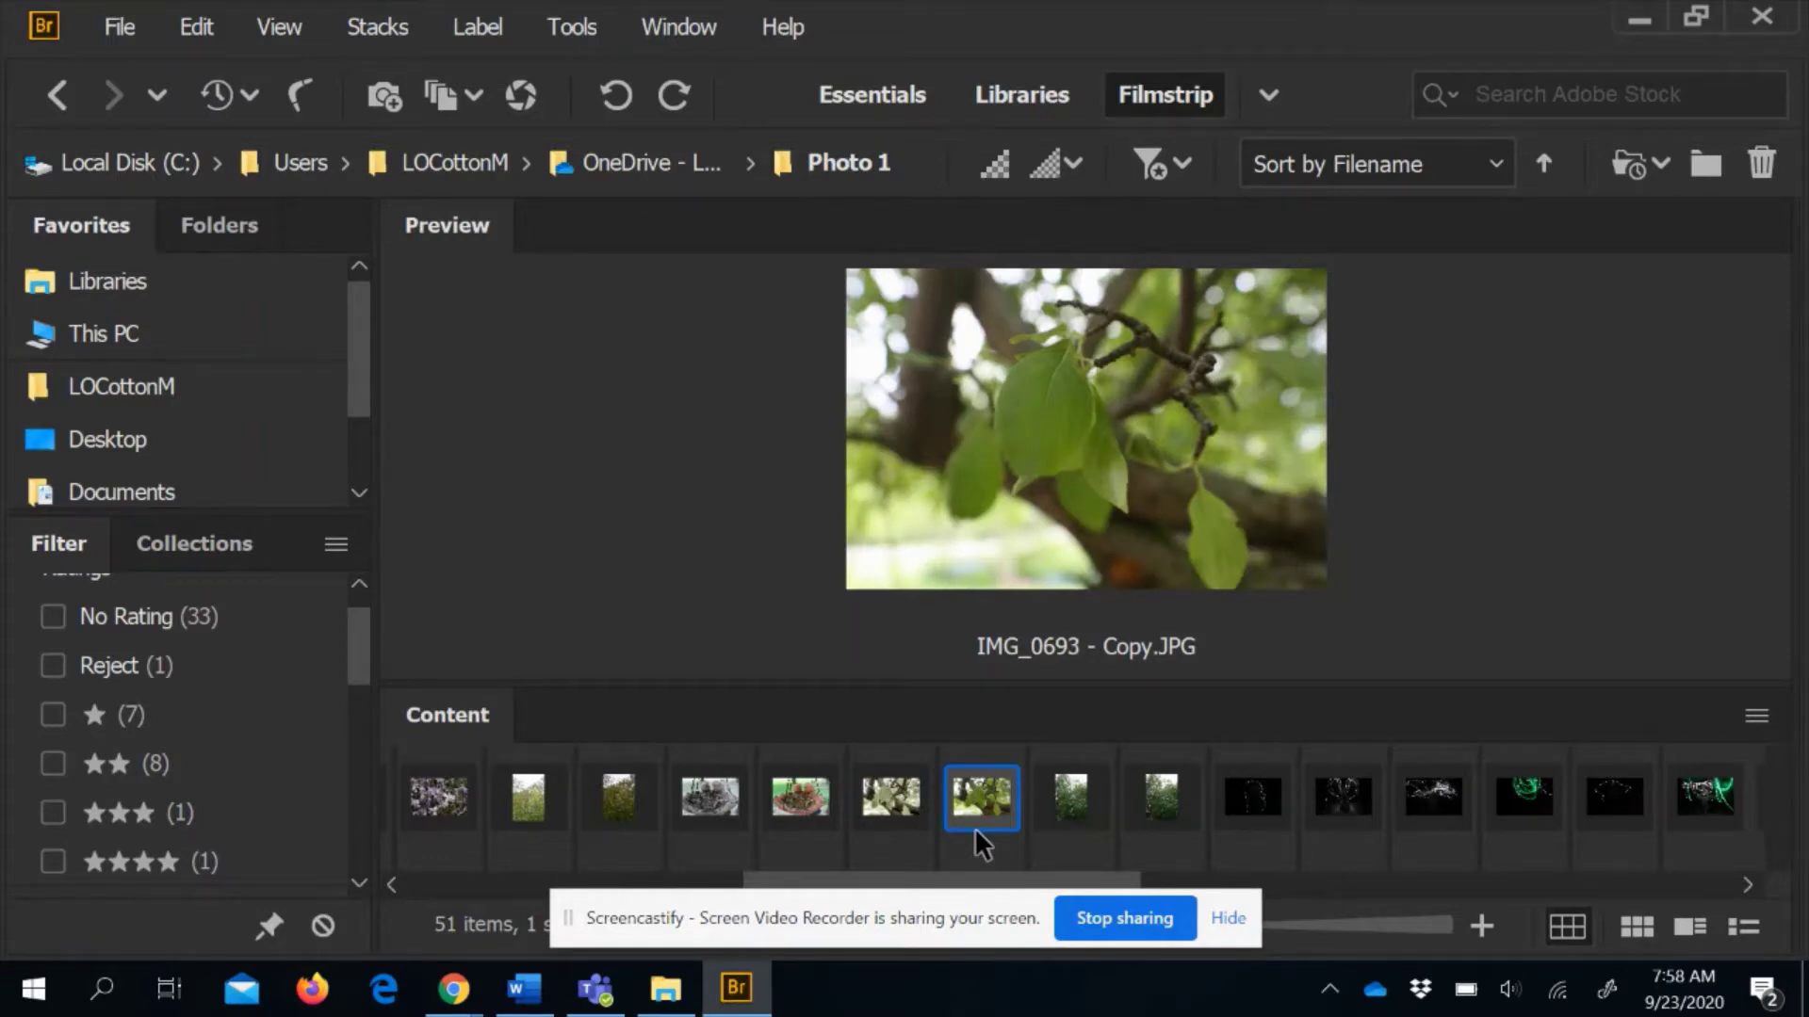
{"action": "key", "text": "ctrl+1"}
{"action": "key", "text": "Right"}
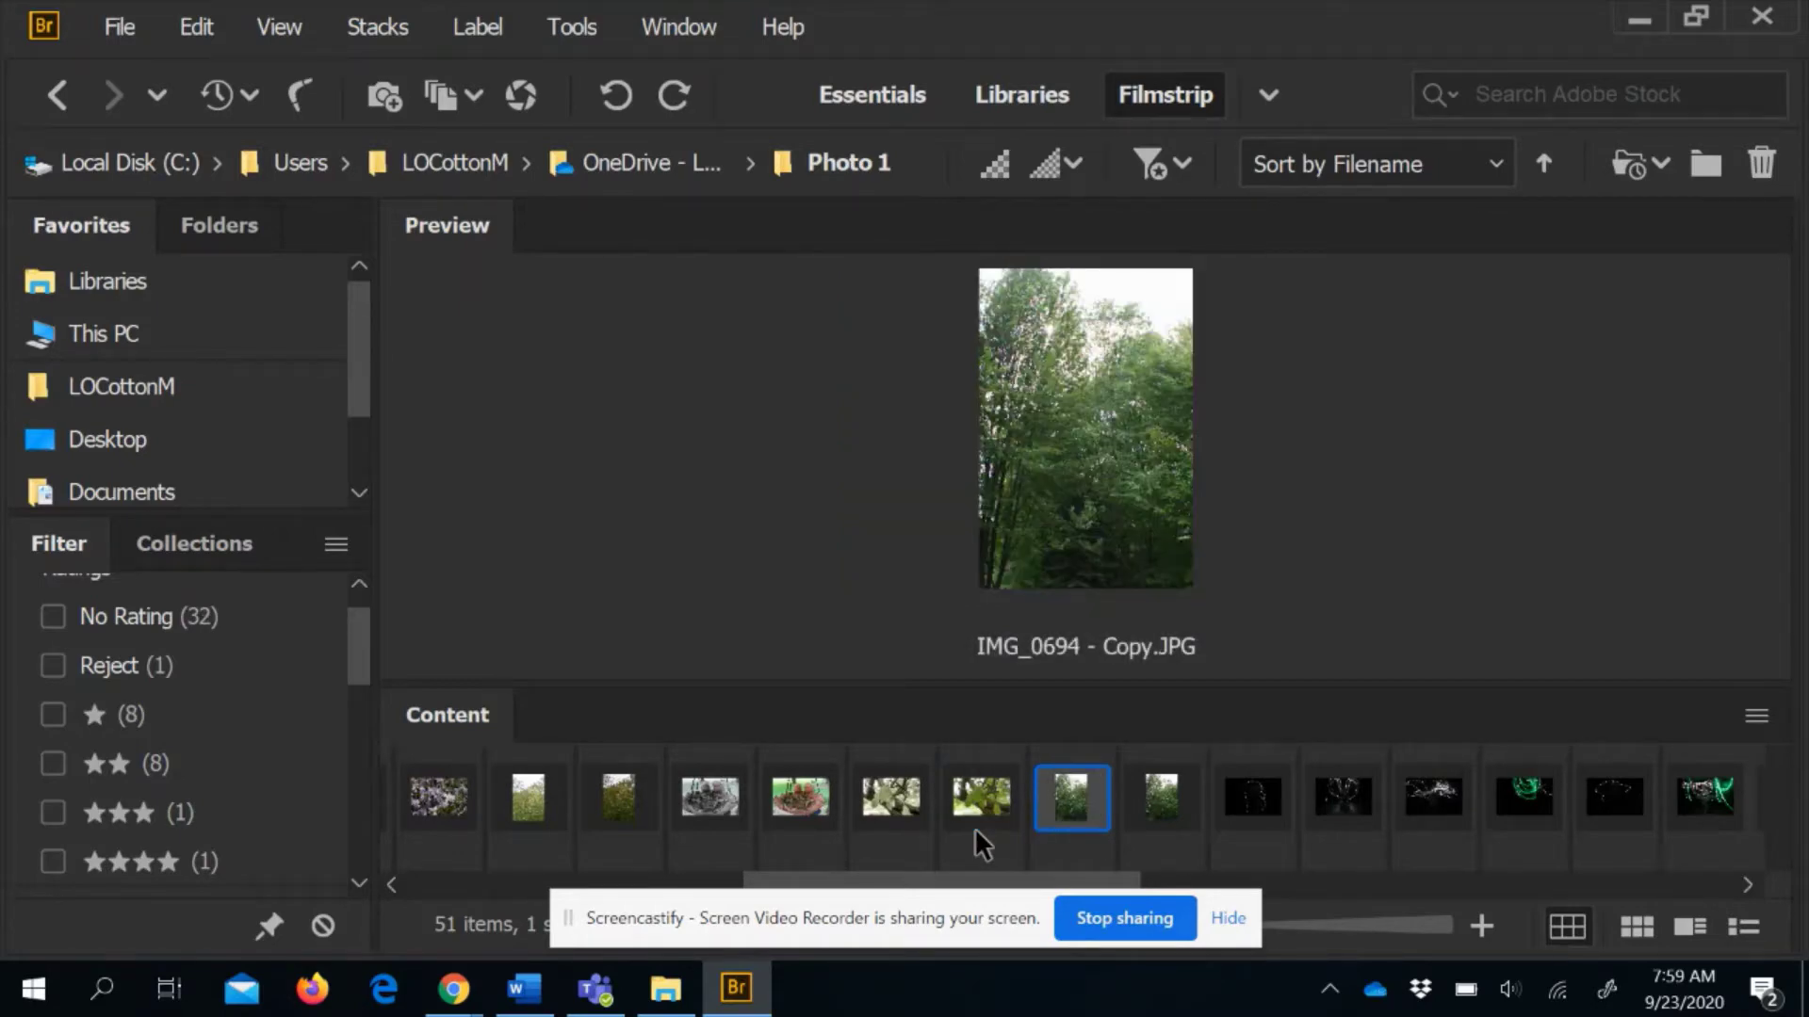
{"action": "key", "text": "Right"}
{"action": "key", "text": "Right"}
{"action": "key", "text": "Right"}
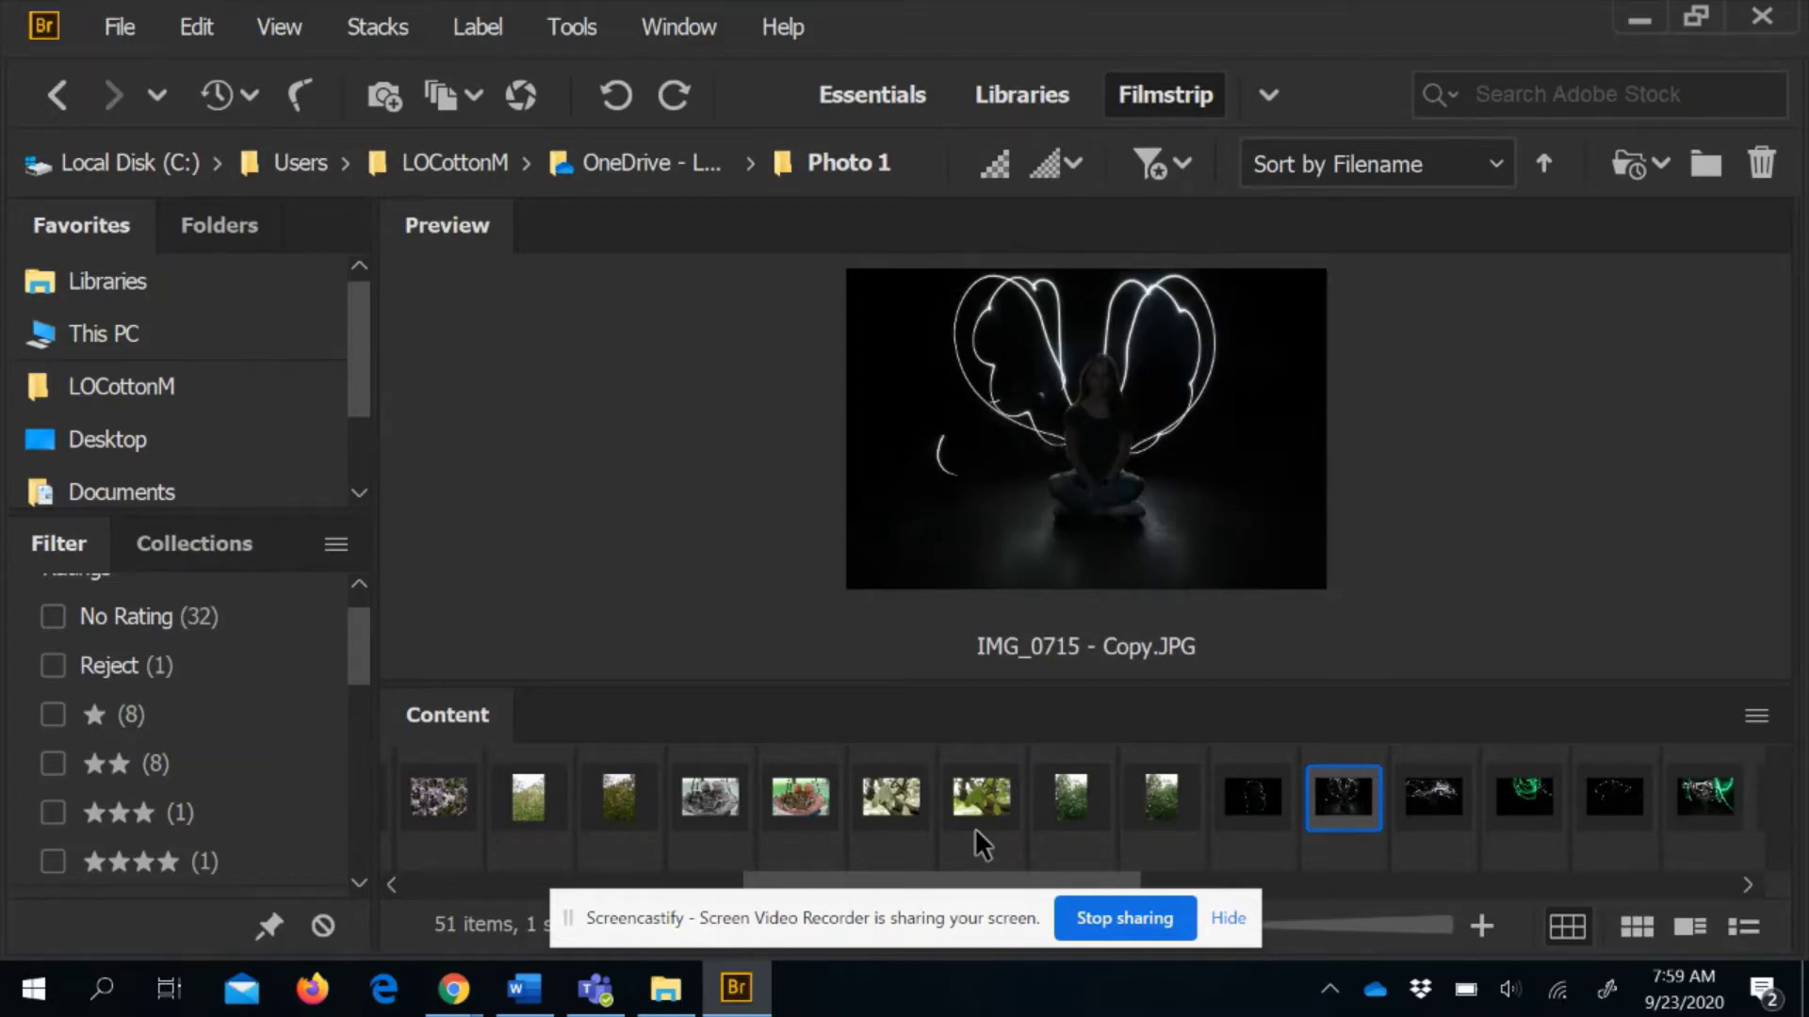
{"action": "key", "text": "ctrl+1"}
Compare the light paintings IMG_0716 - Copy.JPG and IMG_0717 - Copy.JPG, and give IMG_0716 - Copy.JPG one star
{"action": "key", "text": "Right"}
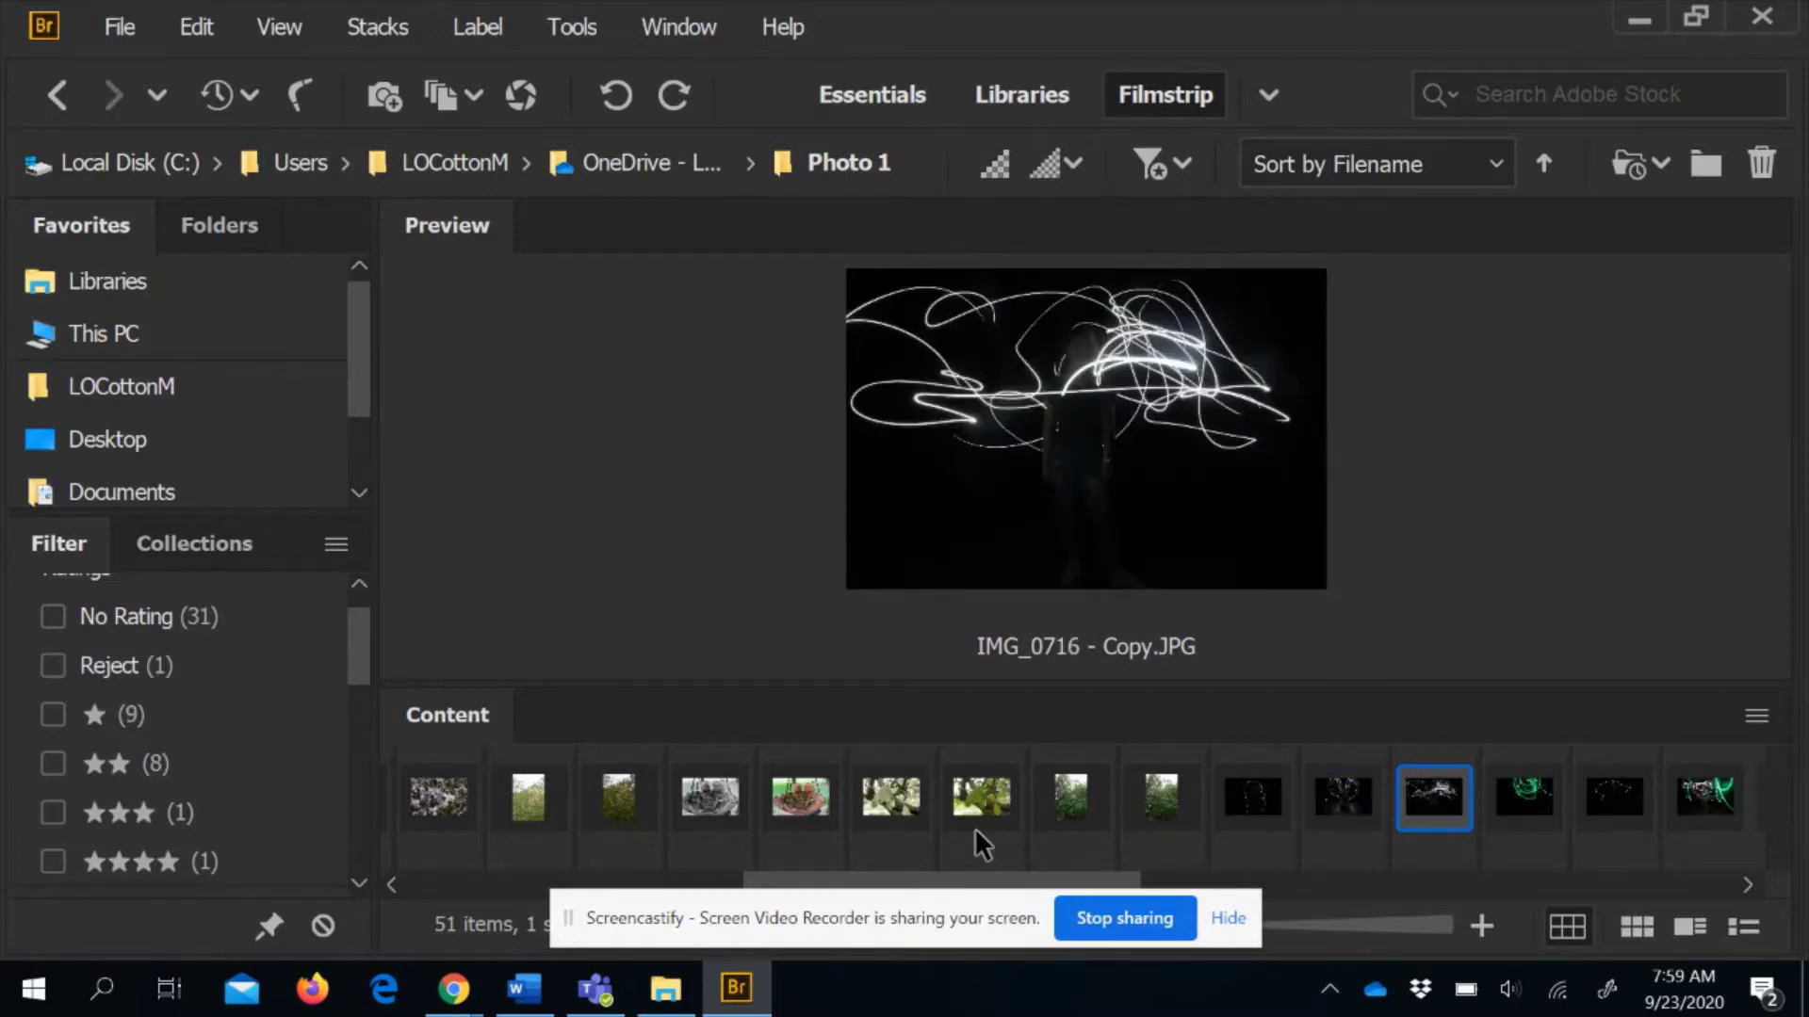
{"action": "key", "text": "Right"}
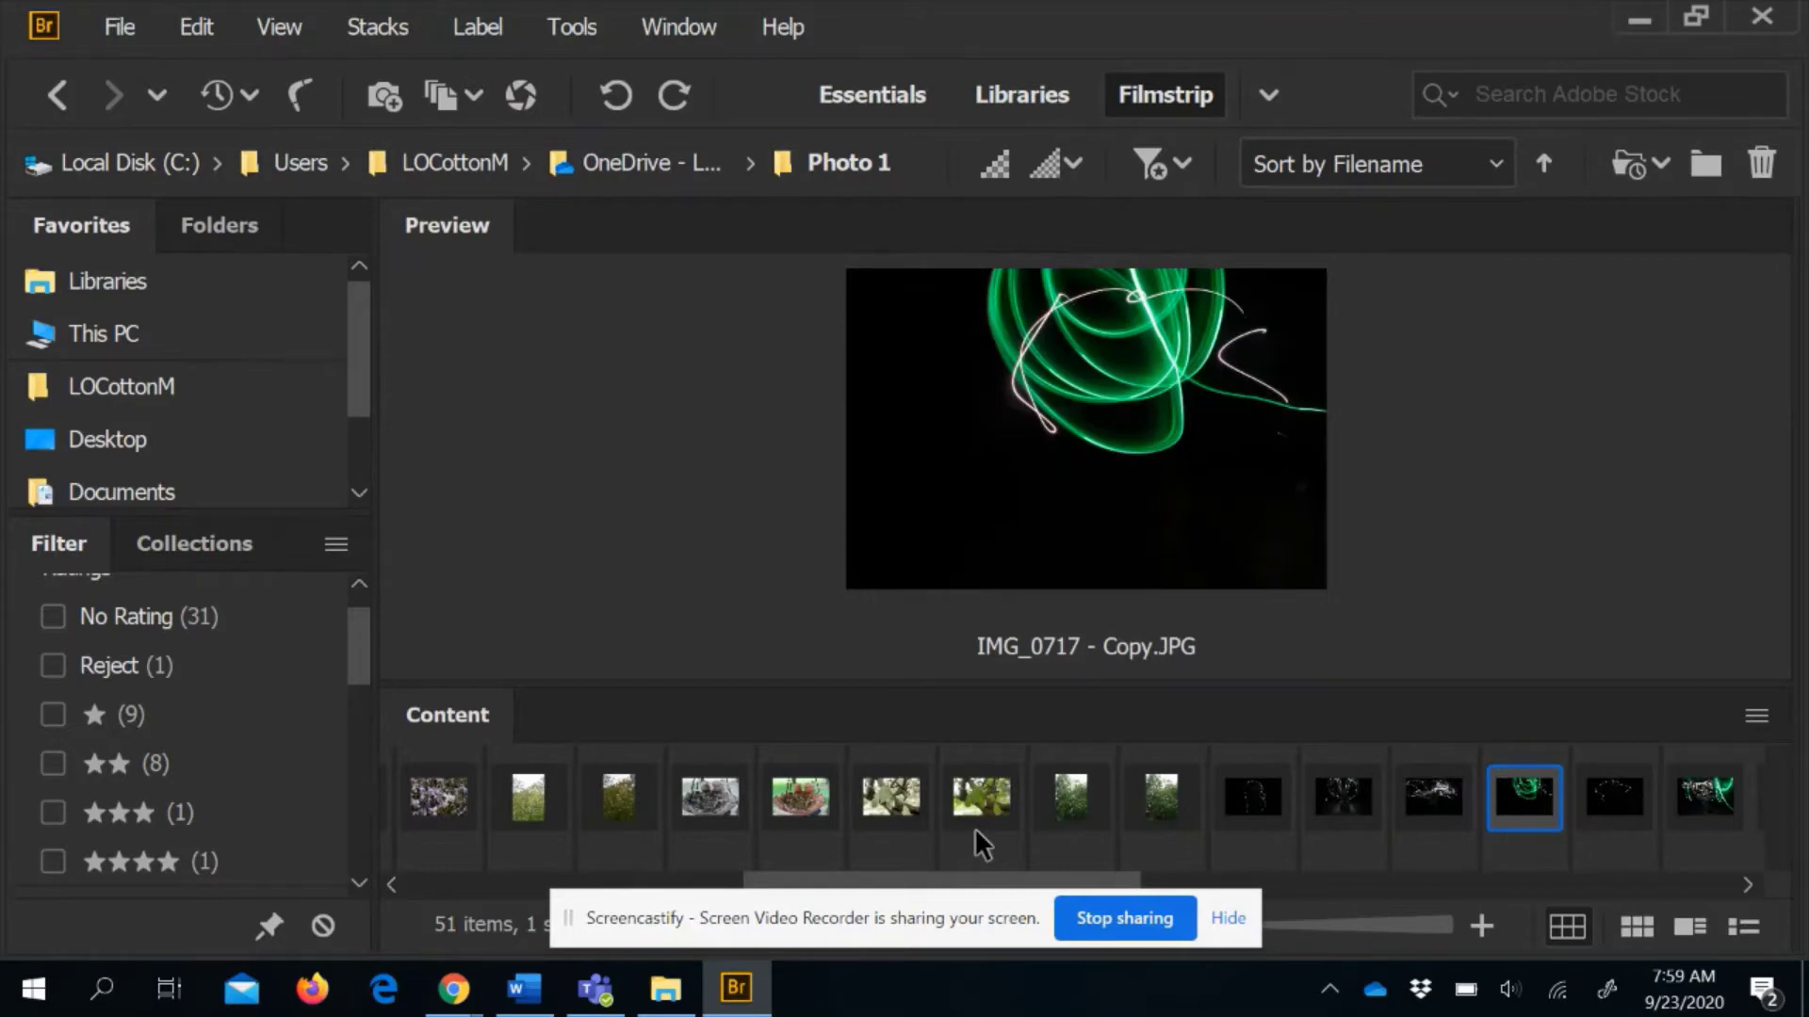
{"action": "key", "text": "Left"}
{"action": "key", "text": "ctrl+1"}
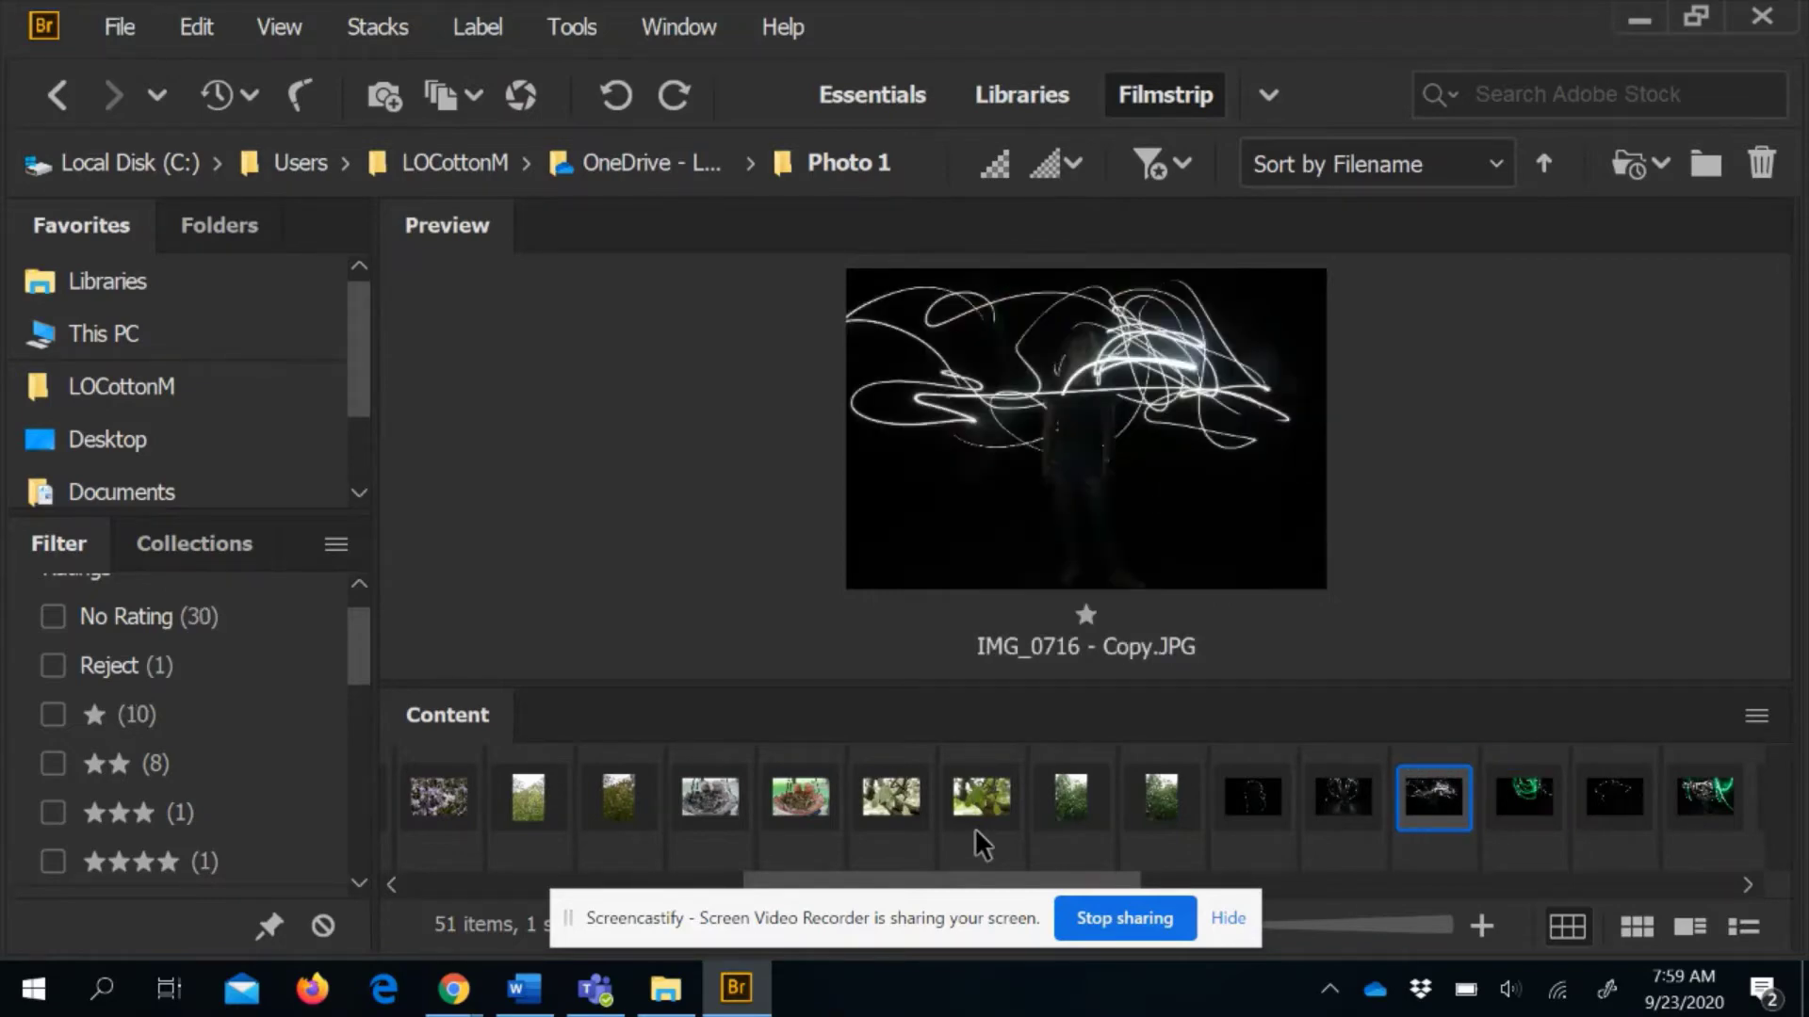
Skip the remaining light paintings and give one star to the portrait IMG_5748.JPG
{"action": "key", "text": "Right"}
{"action": "key", "text": "Right"}
{"action": "key", "text": "Right"}
{"action": "key", "text": "Right"}
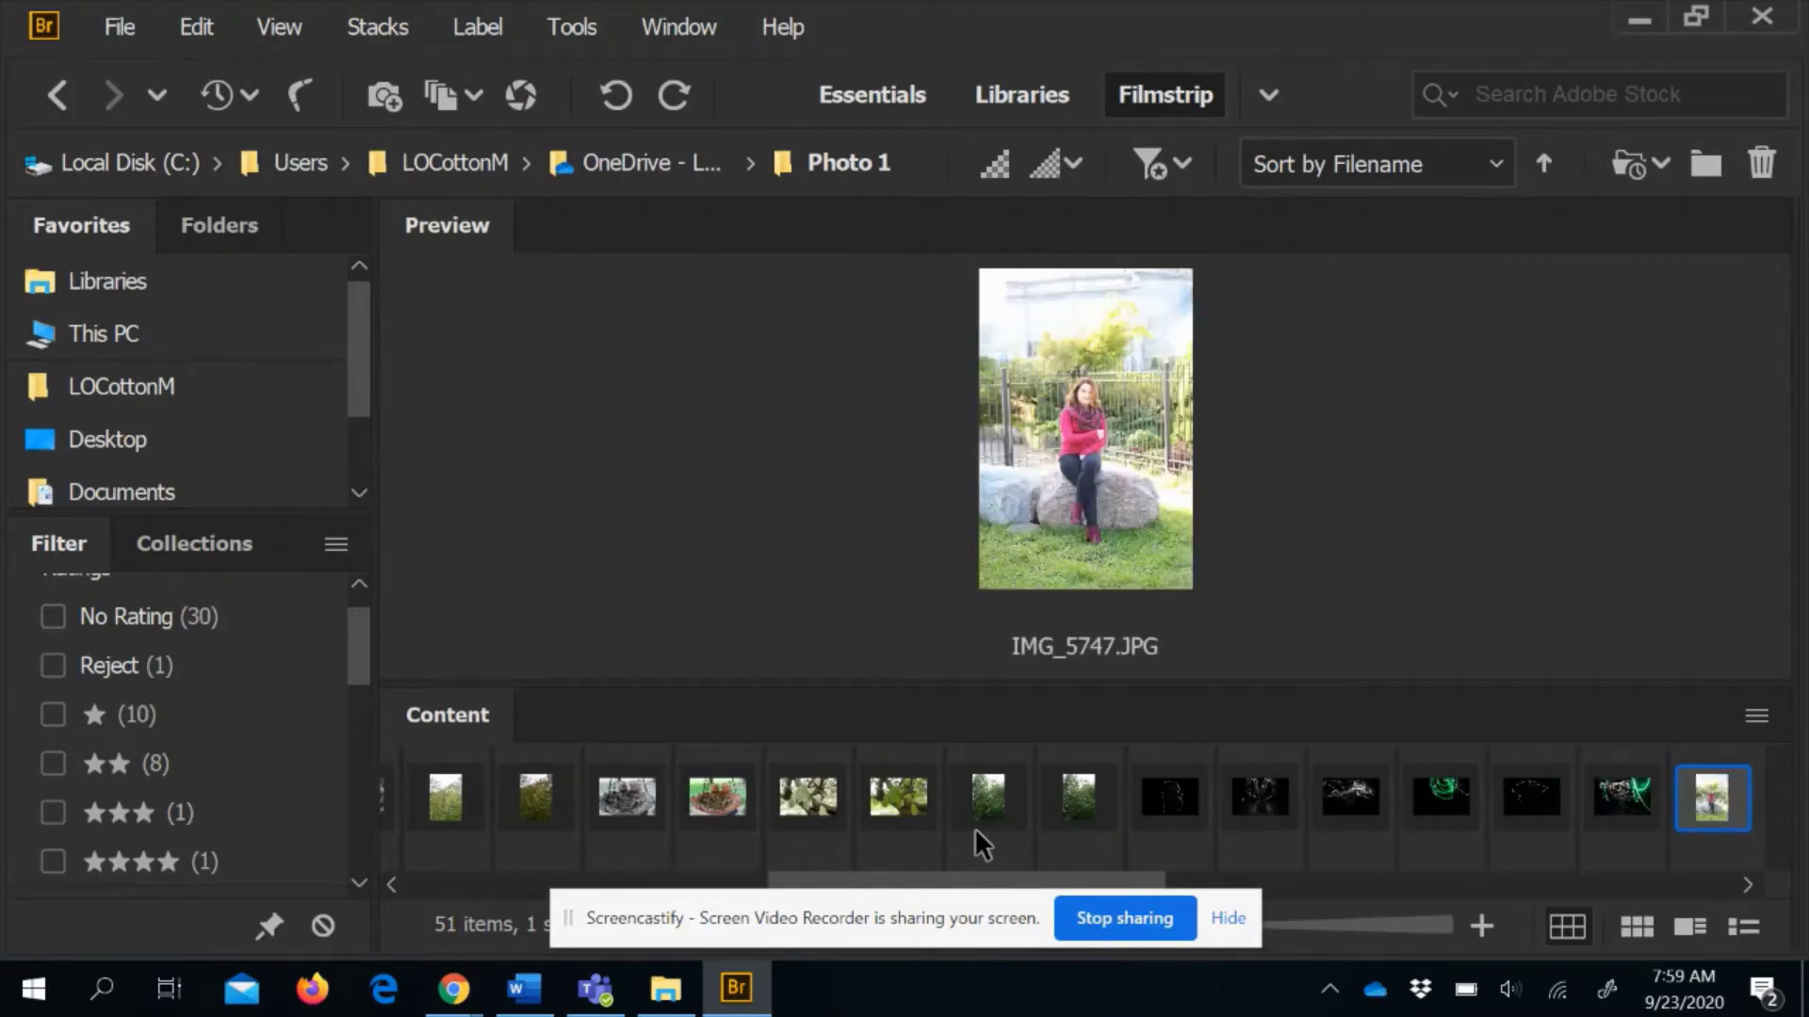
{"action": "key", "text": "Right"}
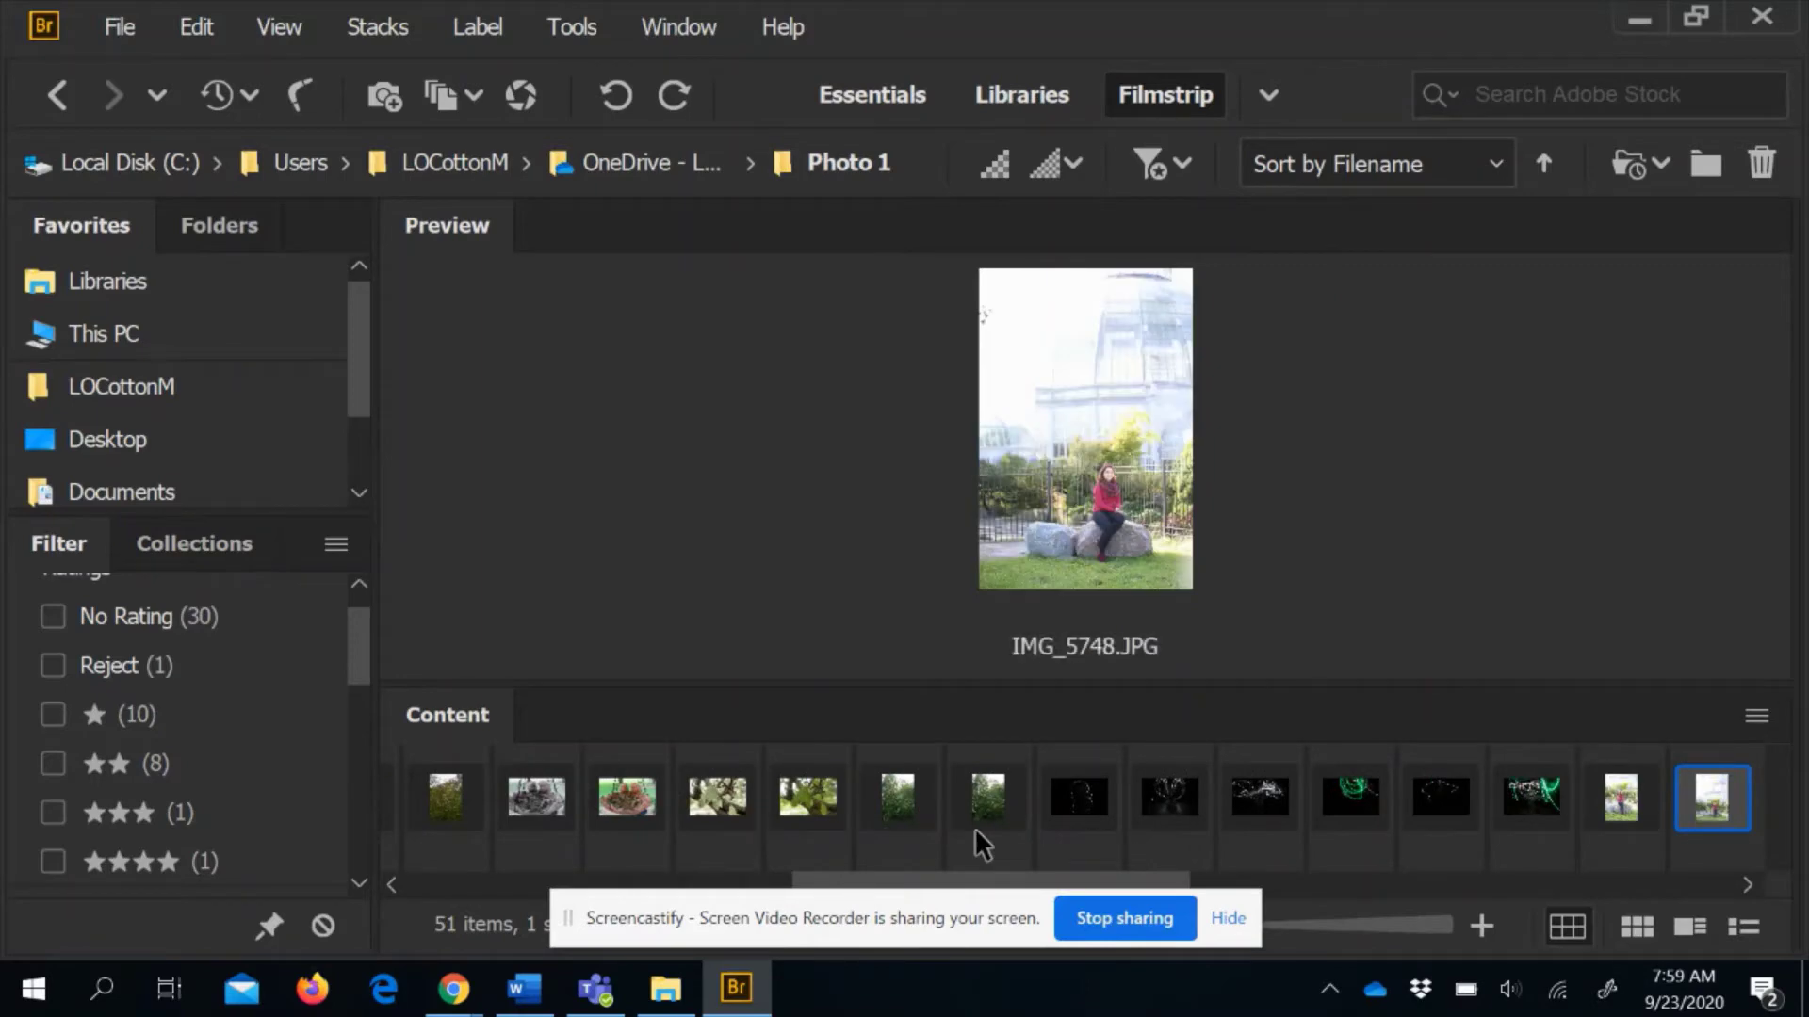
{"action": "key", "text": "ctrl+1"}
Give one star to the bright flag and sombrero photo, and review the darker versions up to IMG_9346.JPG
{"action": "key", "text": "Right"}
{"action": "key", "text": "Right"}
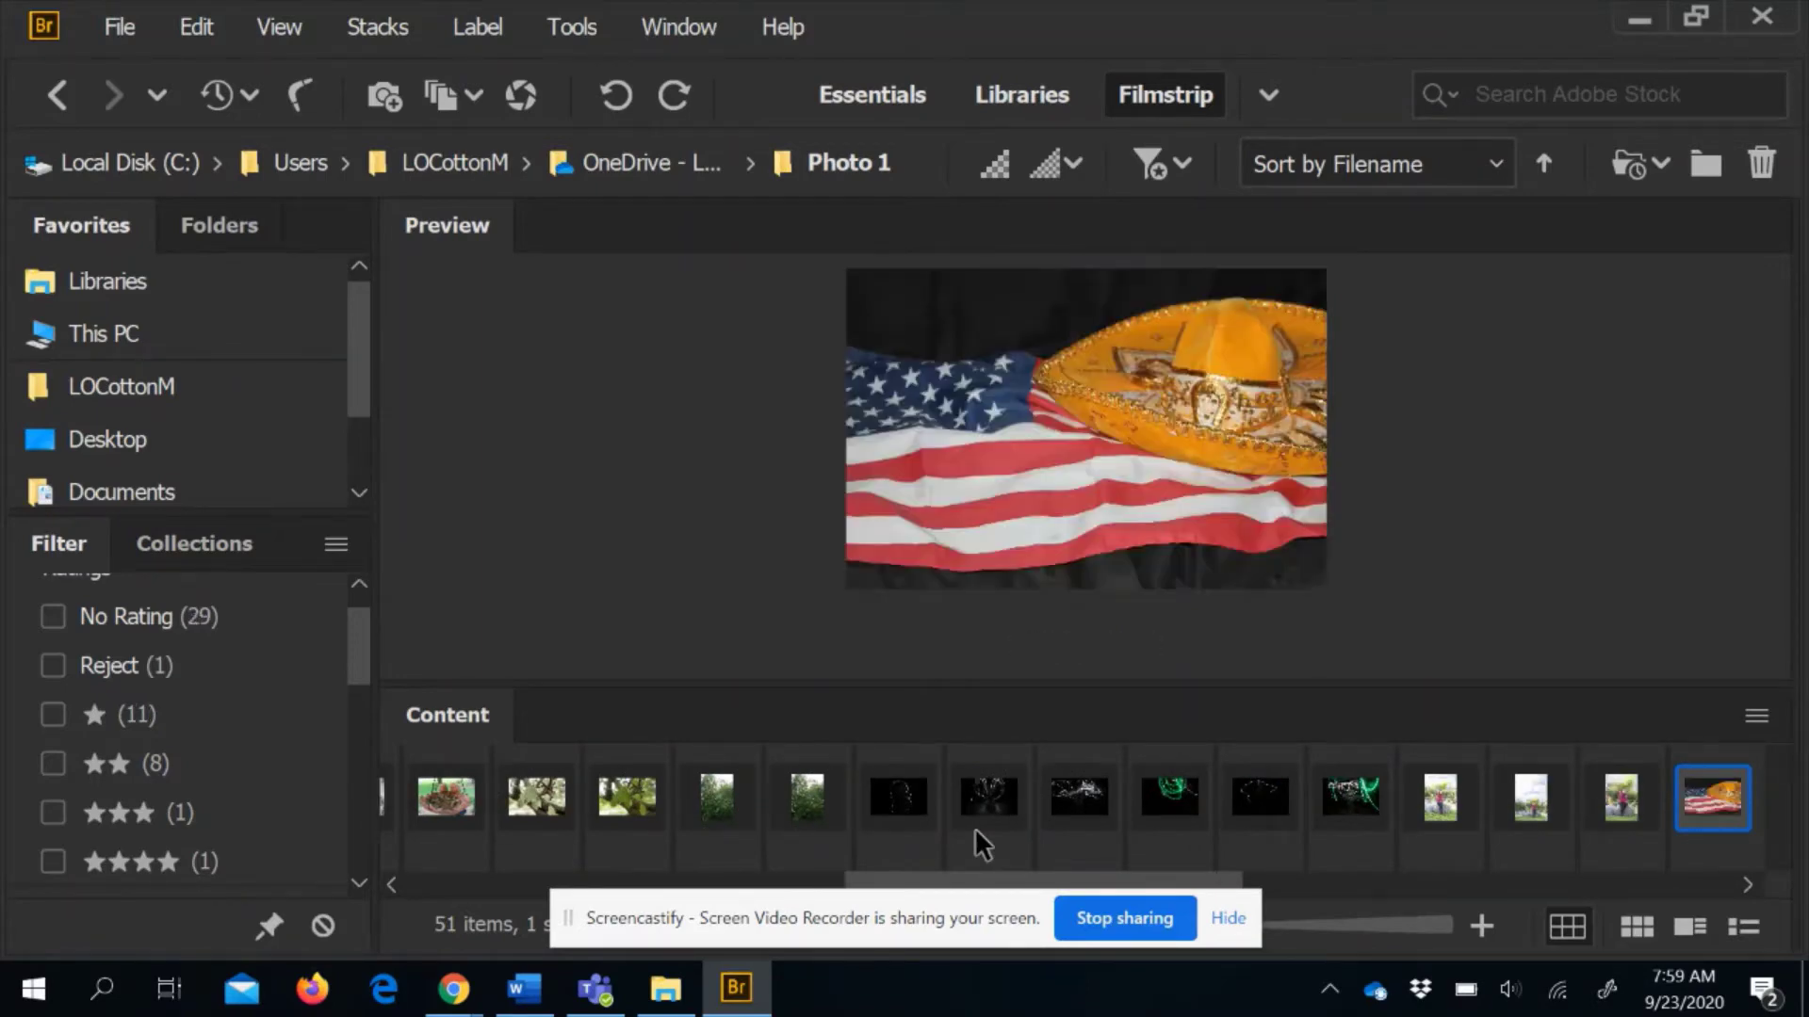
{"action": "key", "text": "ctrl+1"}
{"action": "key", "text": "Right"}
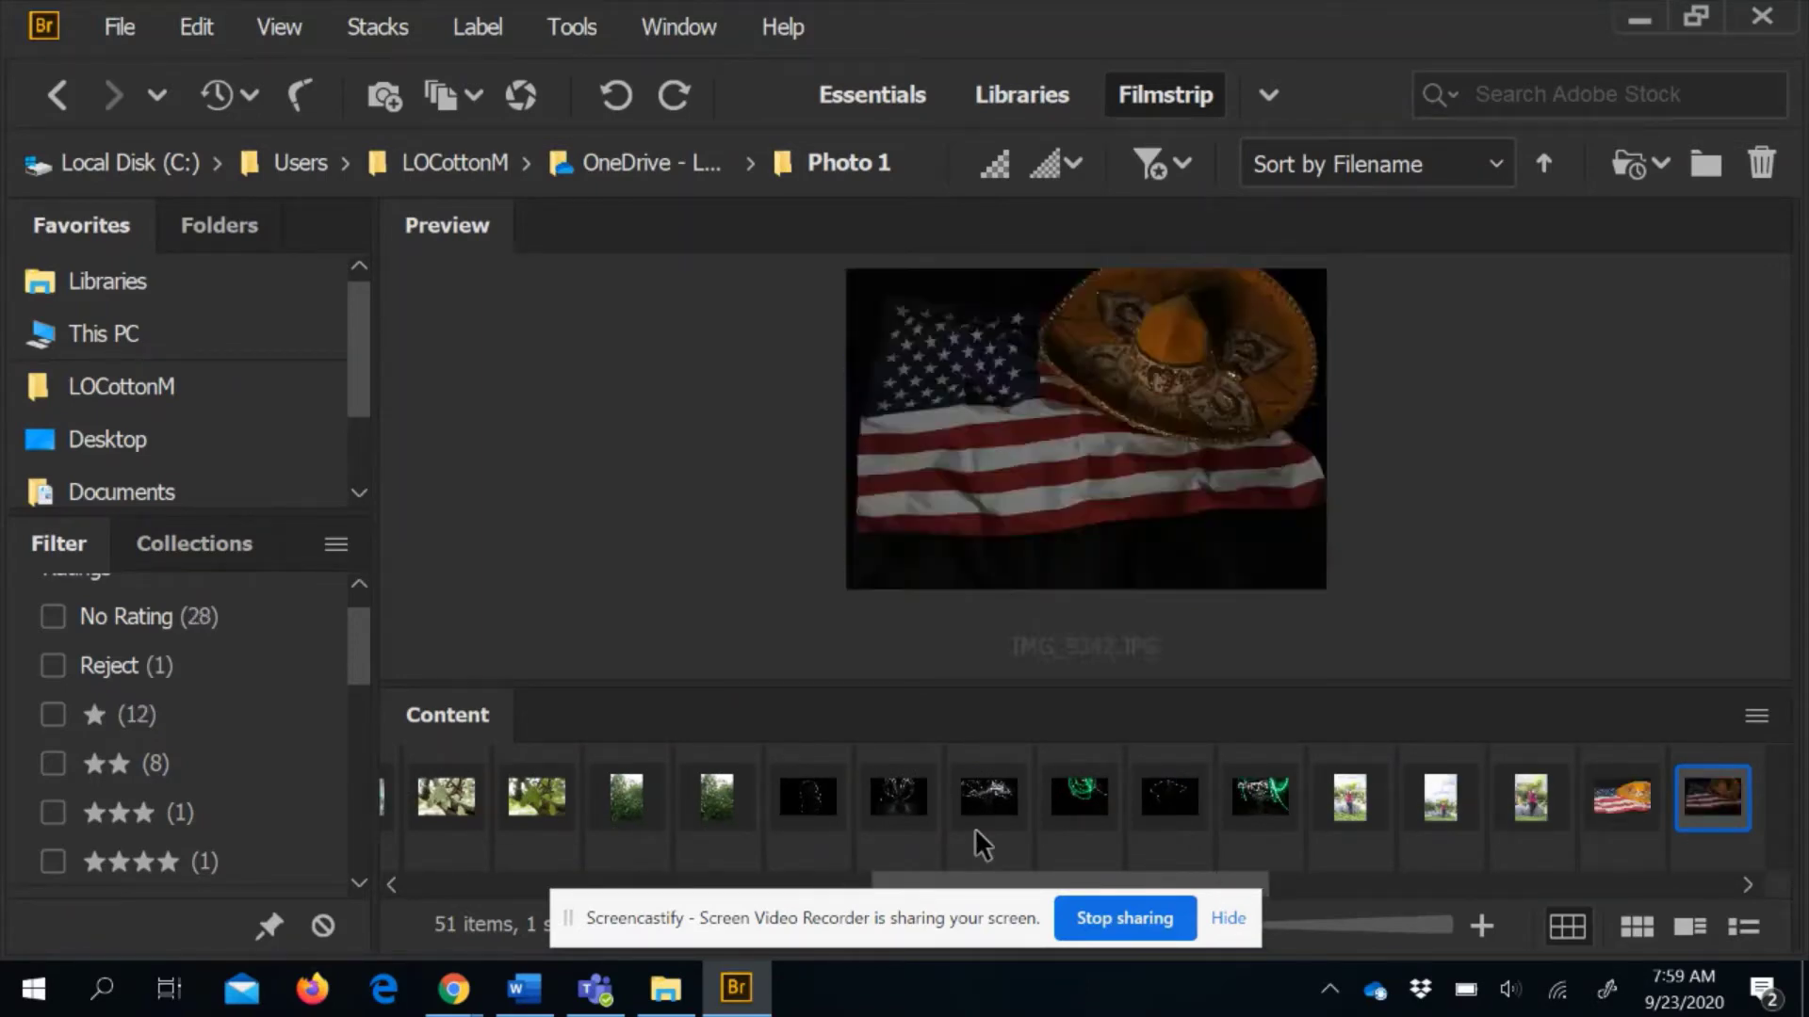
{"action": "key", "text": "Right"}
{"action": "key", "text": "Right"}
{"action": "key", "text": "Right"}
{"action": "key", "text": "Right"}
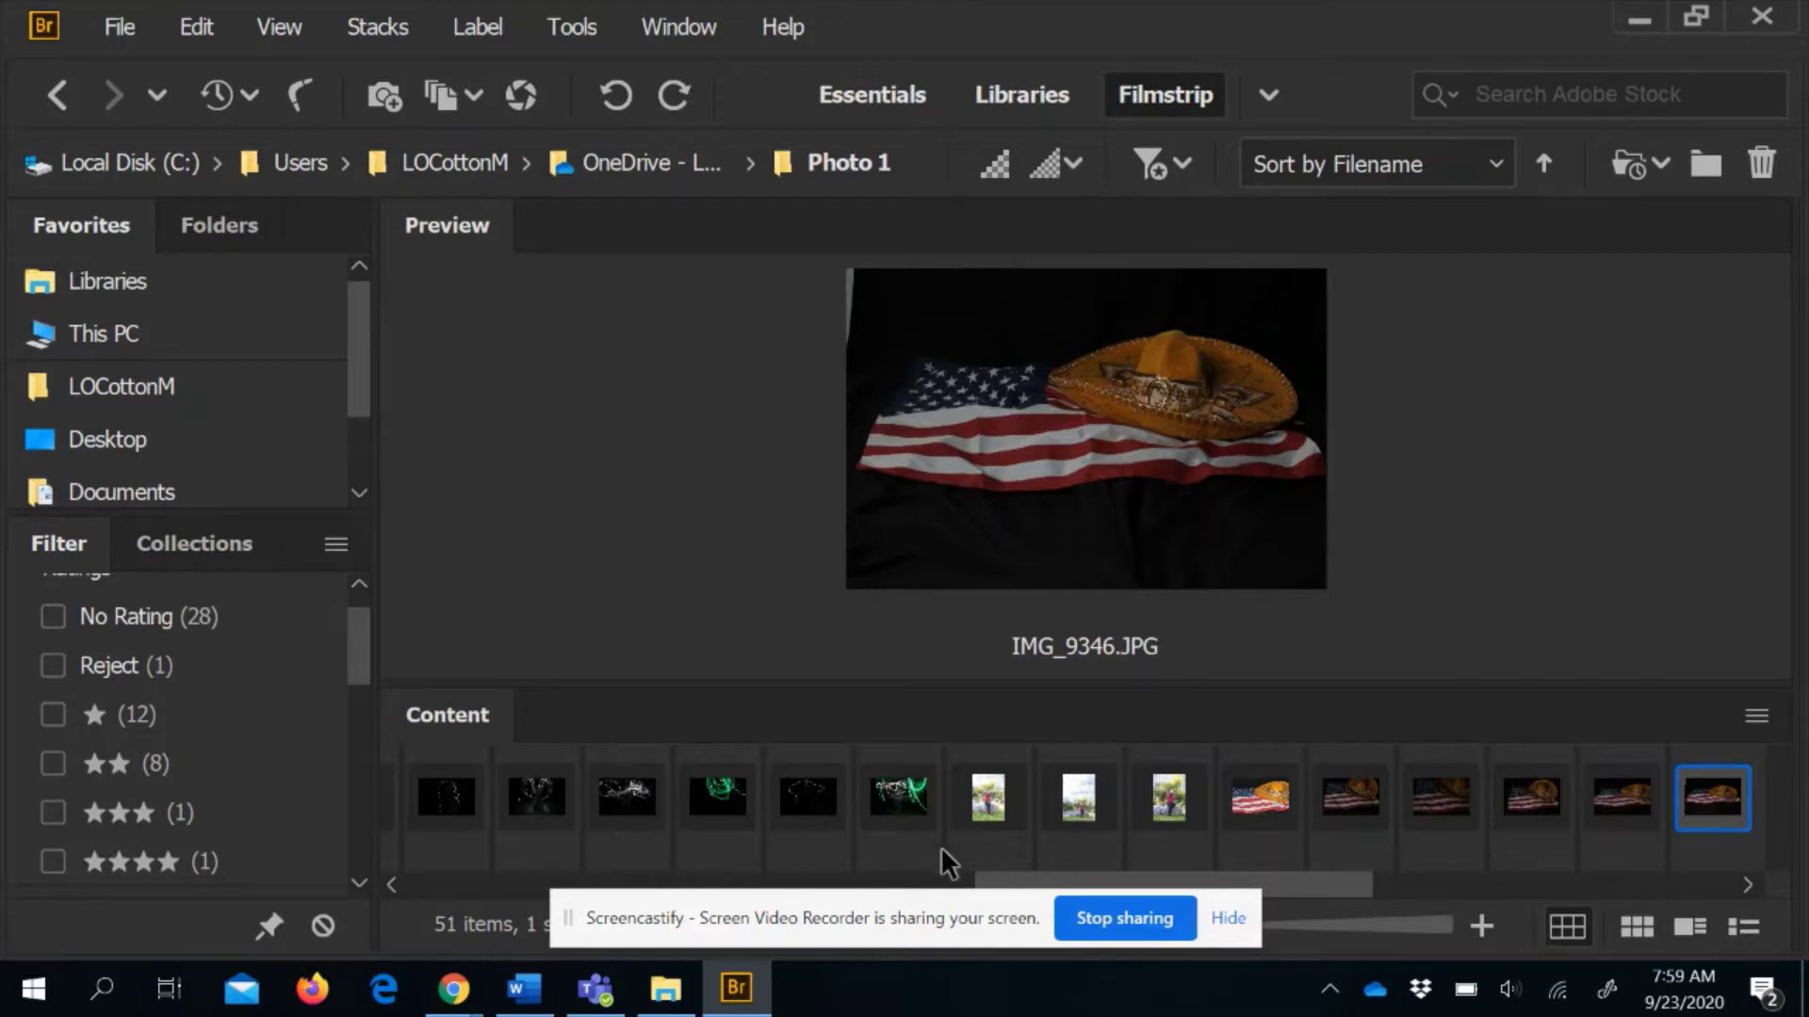
Filter the folder by rating to show only items with 1 or more stars
{"action": "left_click", "coordinate": [1155, 173]}
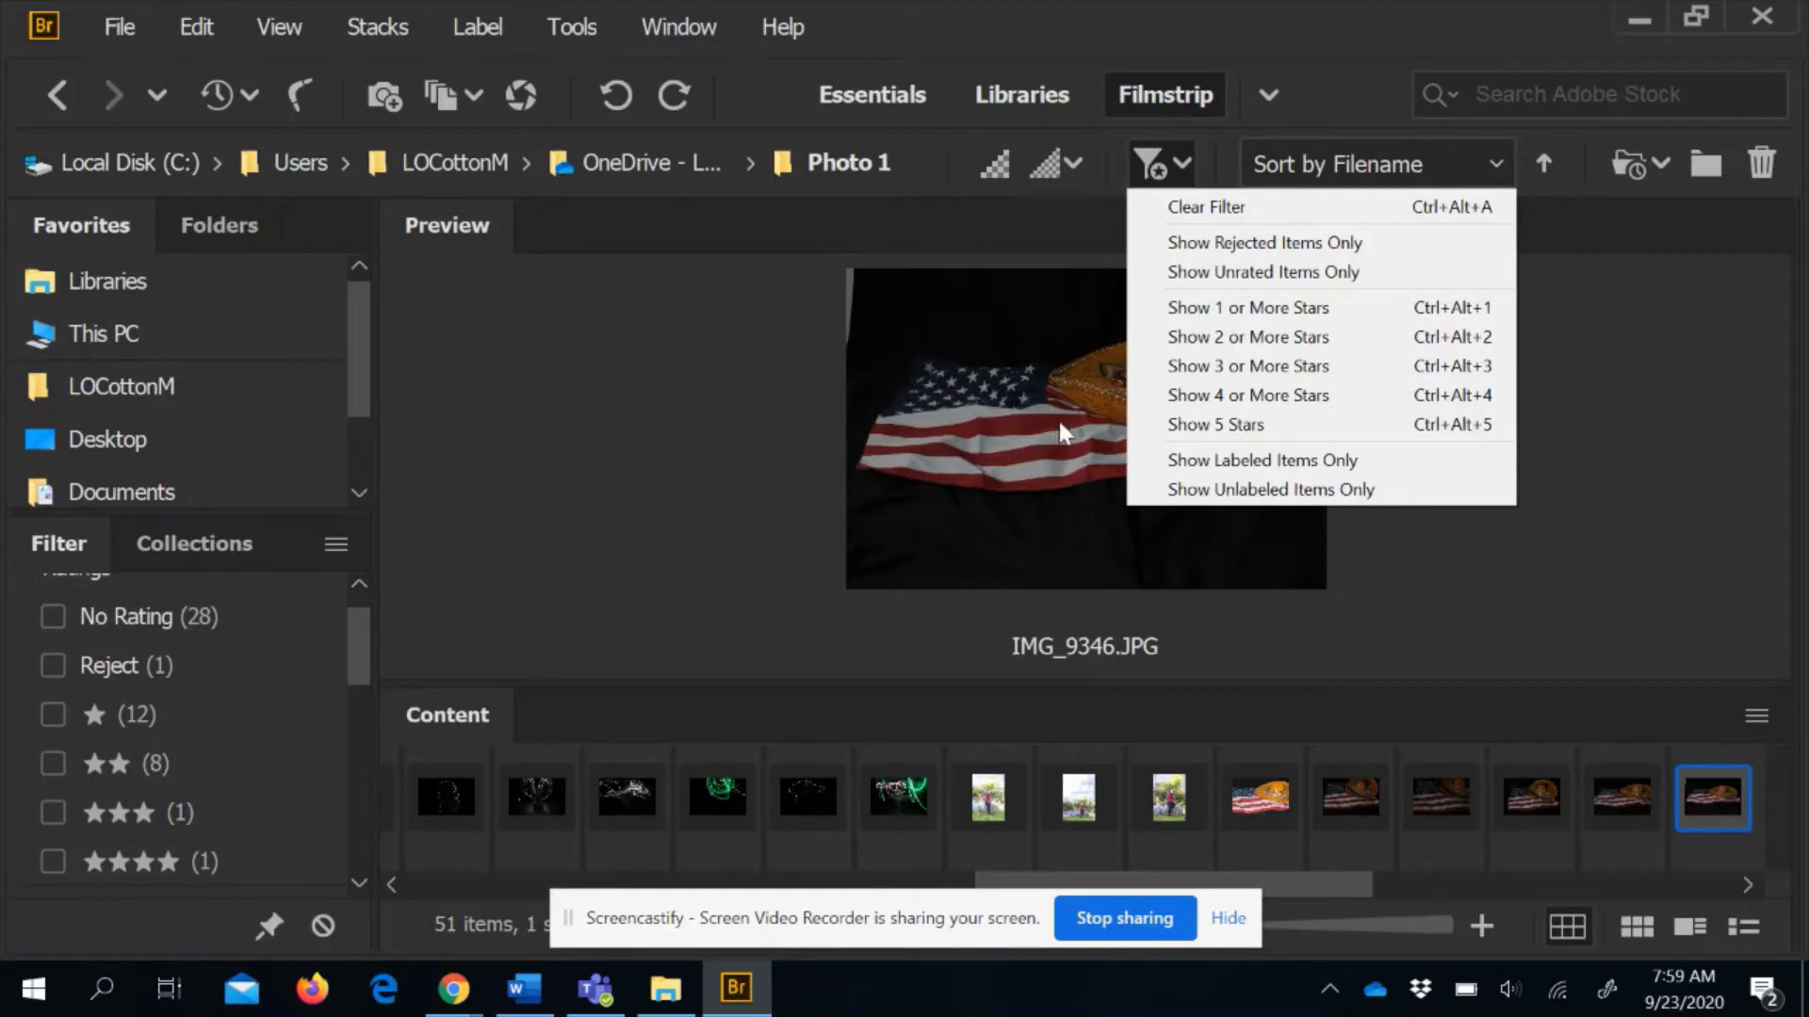
{"action": "left_click", "coordinate": [1227, 306]}
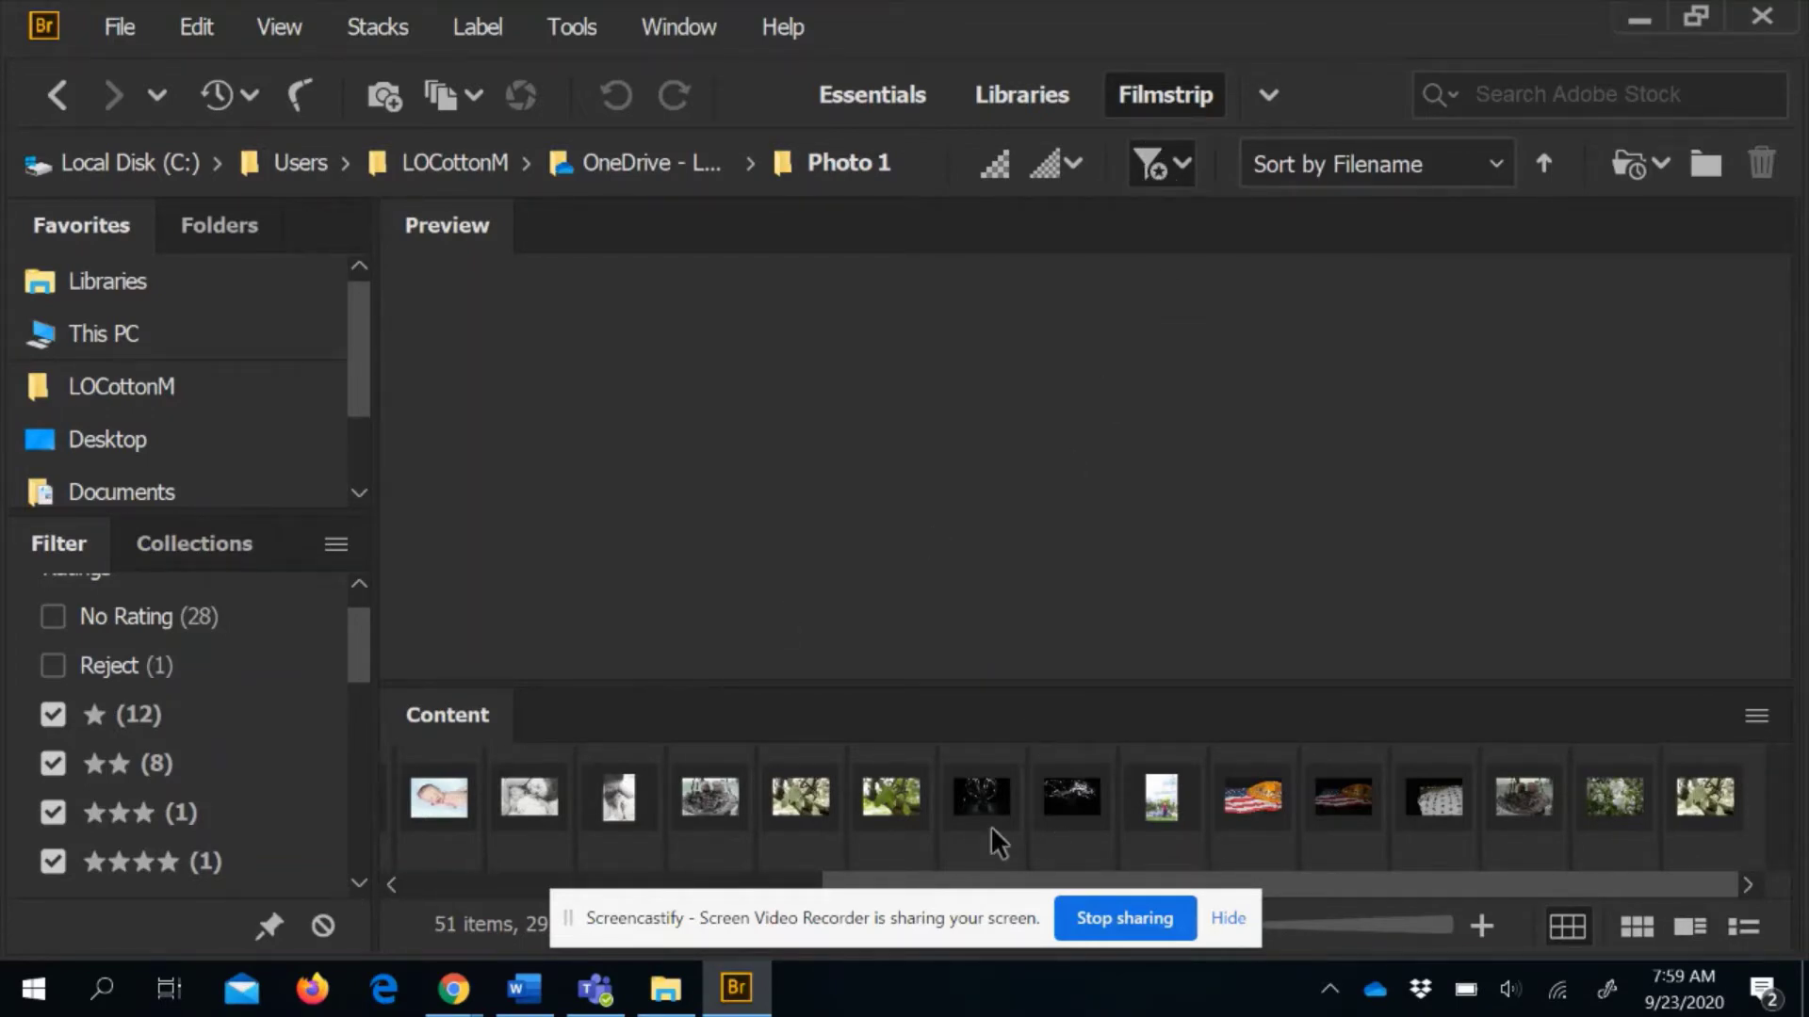
{"action": "left_click", "coordinate": [1181, 166]}
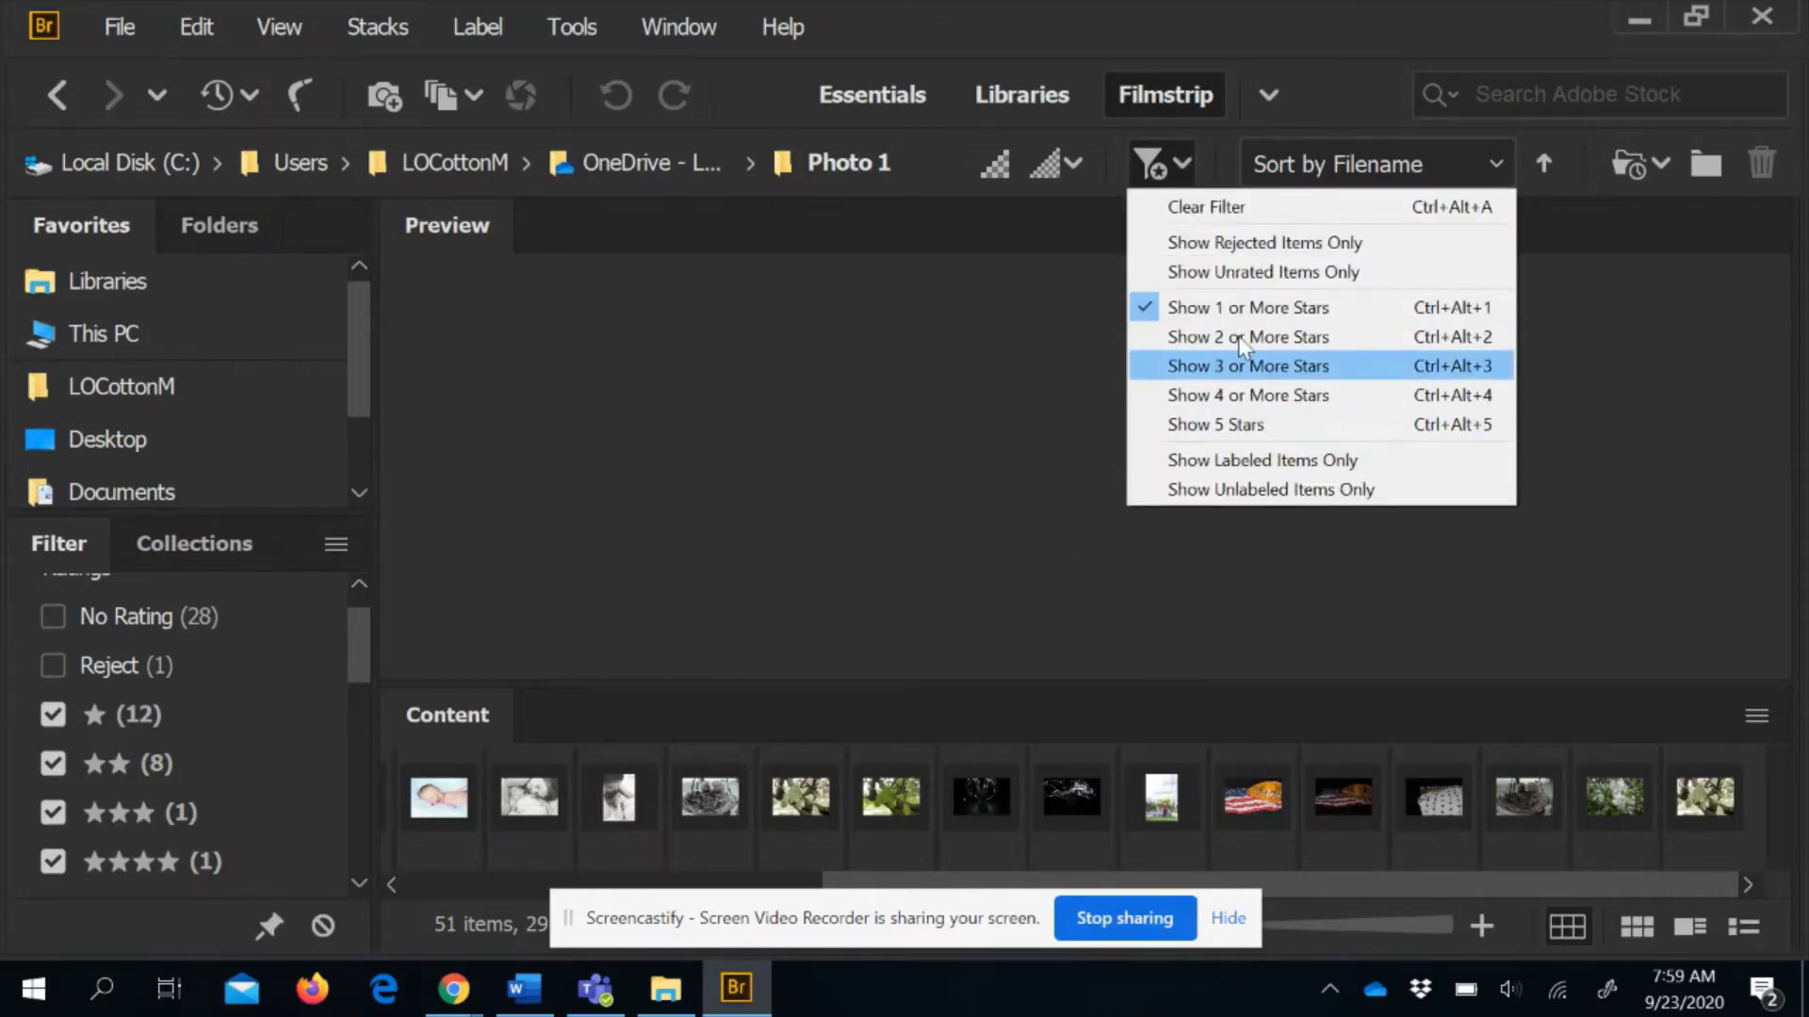
{"action": "left_click", "coordinate": [1009, 384]}
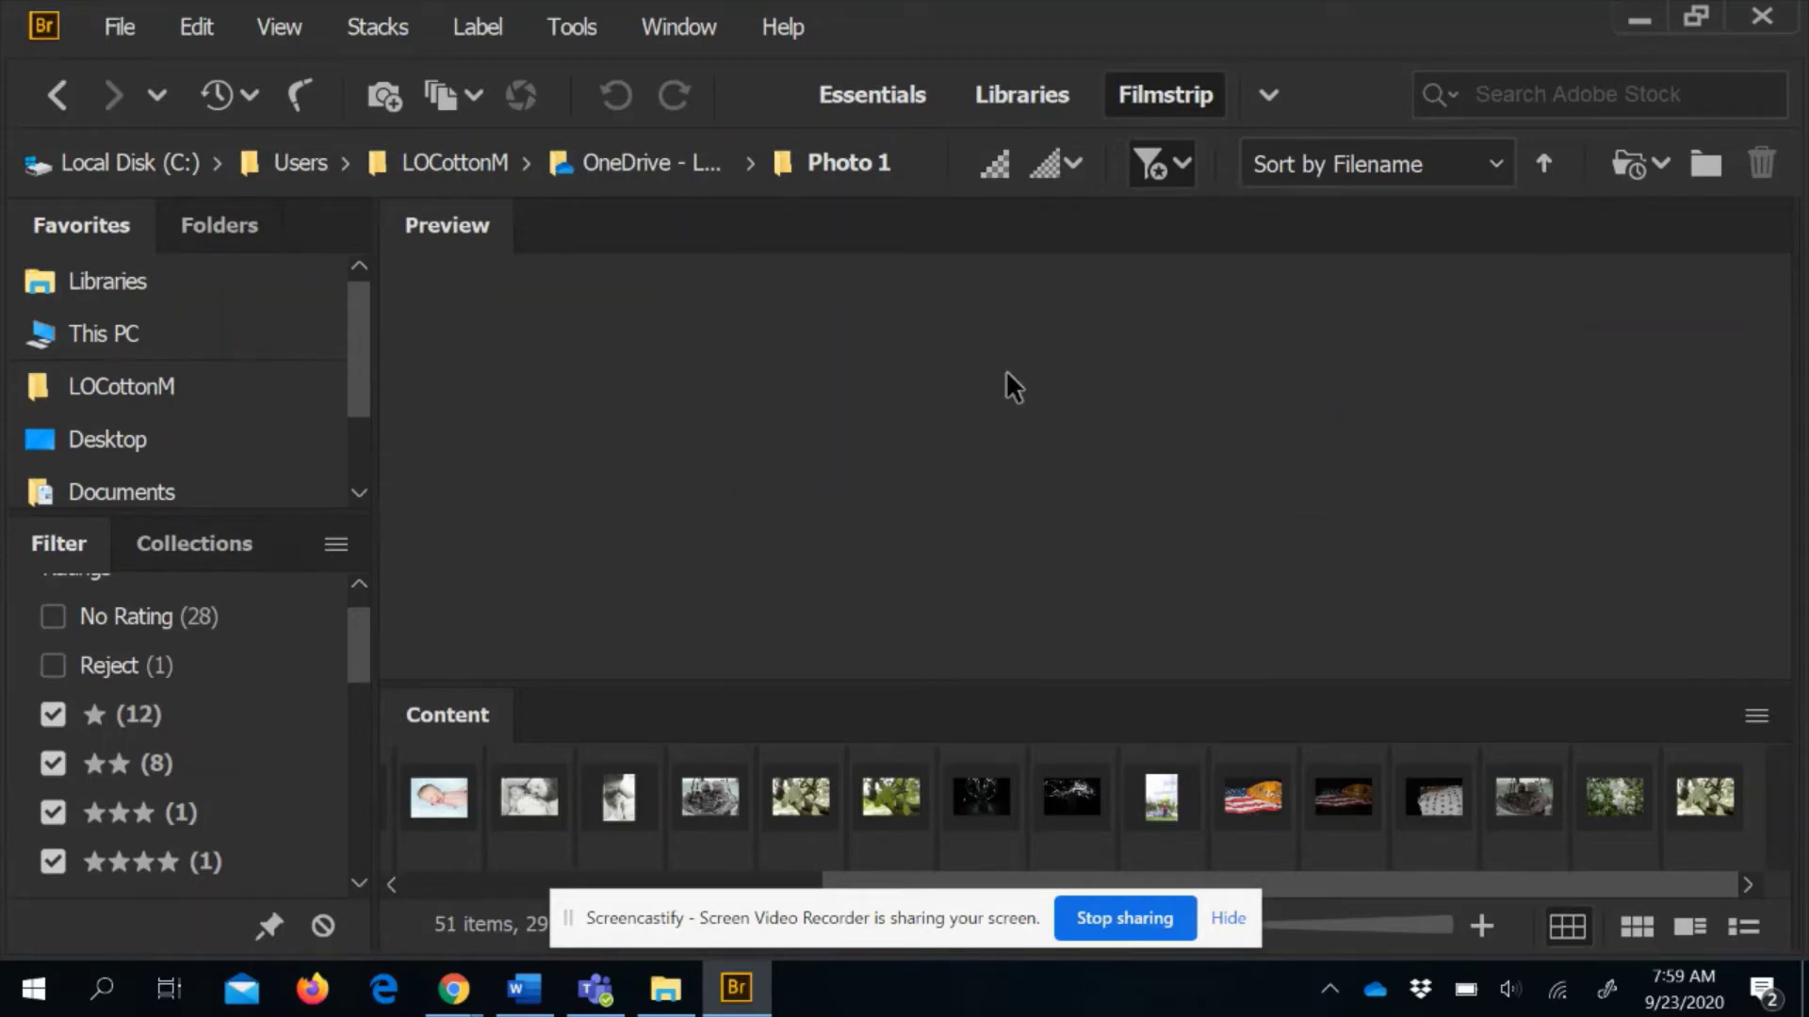
Review the starred photos from the sleeping baby picture on the blue blanket through IMG_0692 - Copy.JPG
{"action": "left_click", "coordinate": [439, 797]}
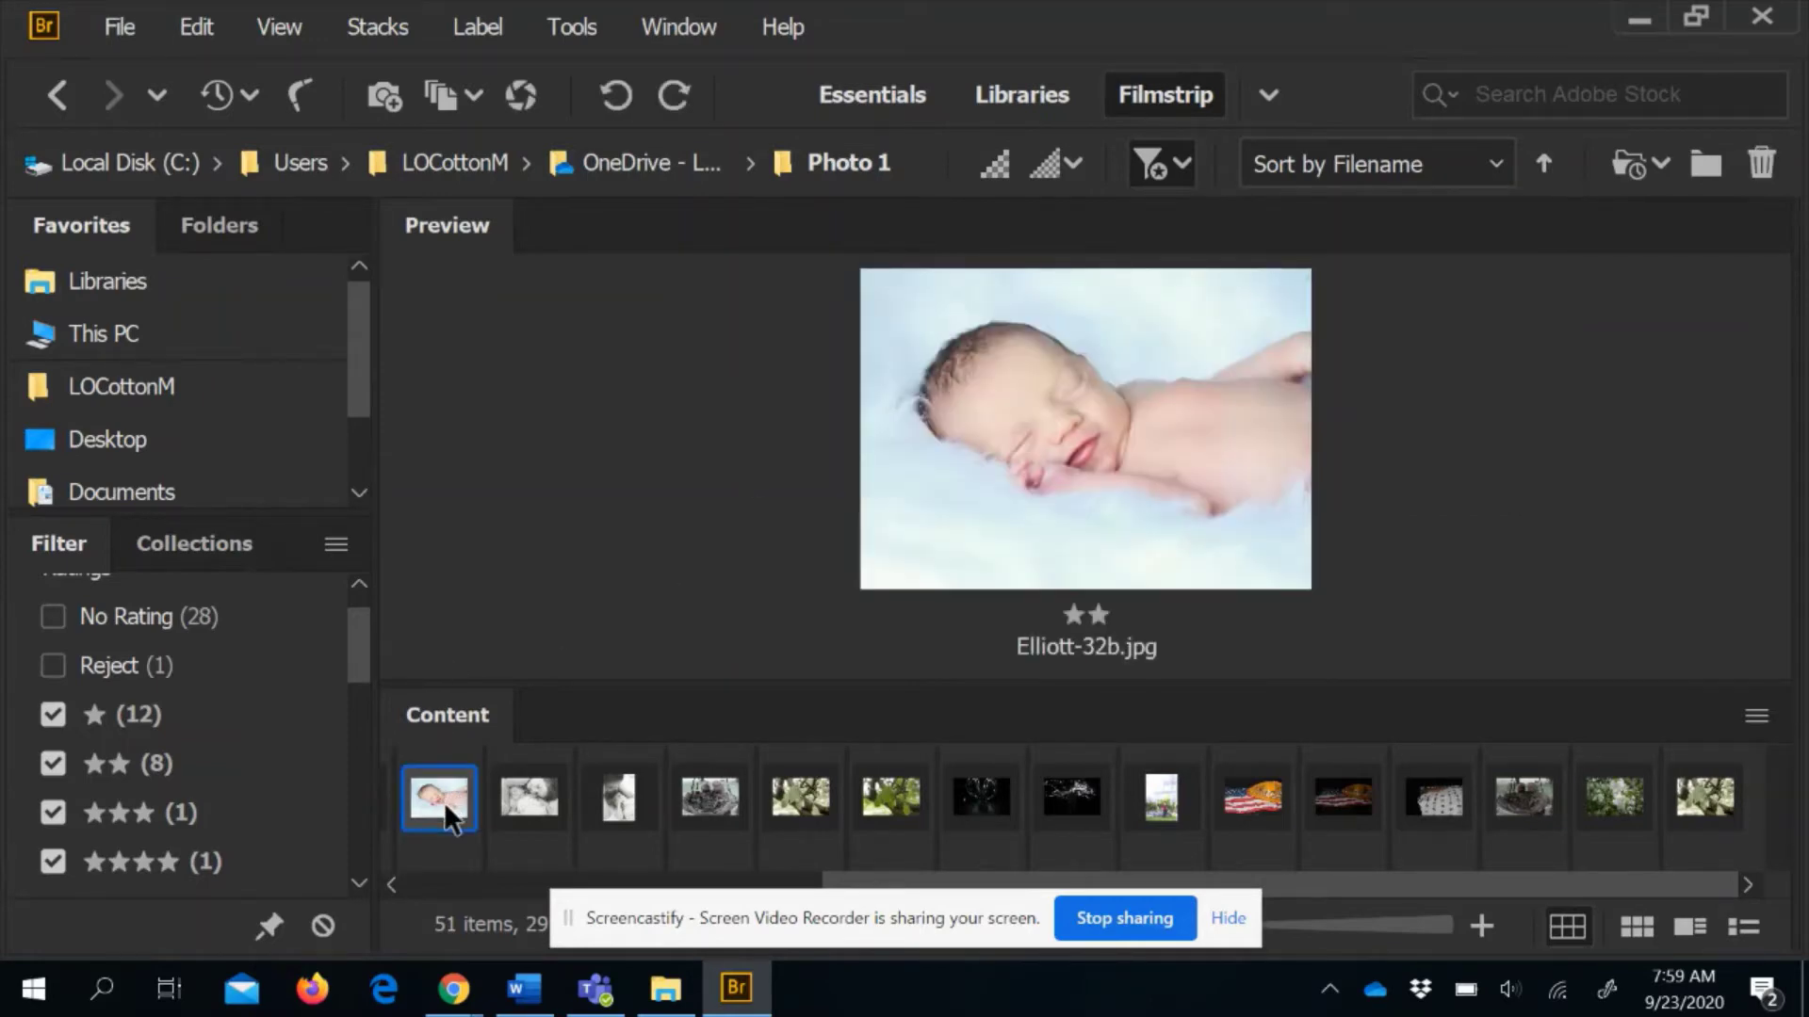
{"action": "key", "text": "Right"}
{"action": "key", "text": "Right"}
{"action": "key", "text": "Right"}
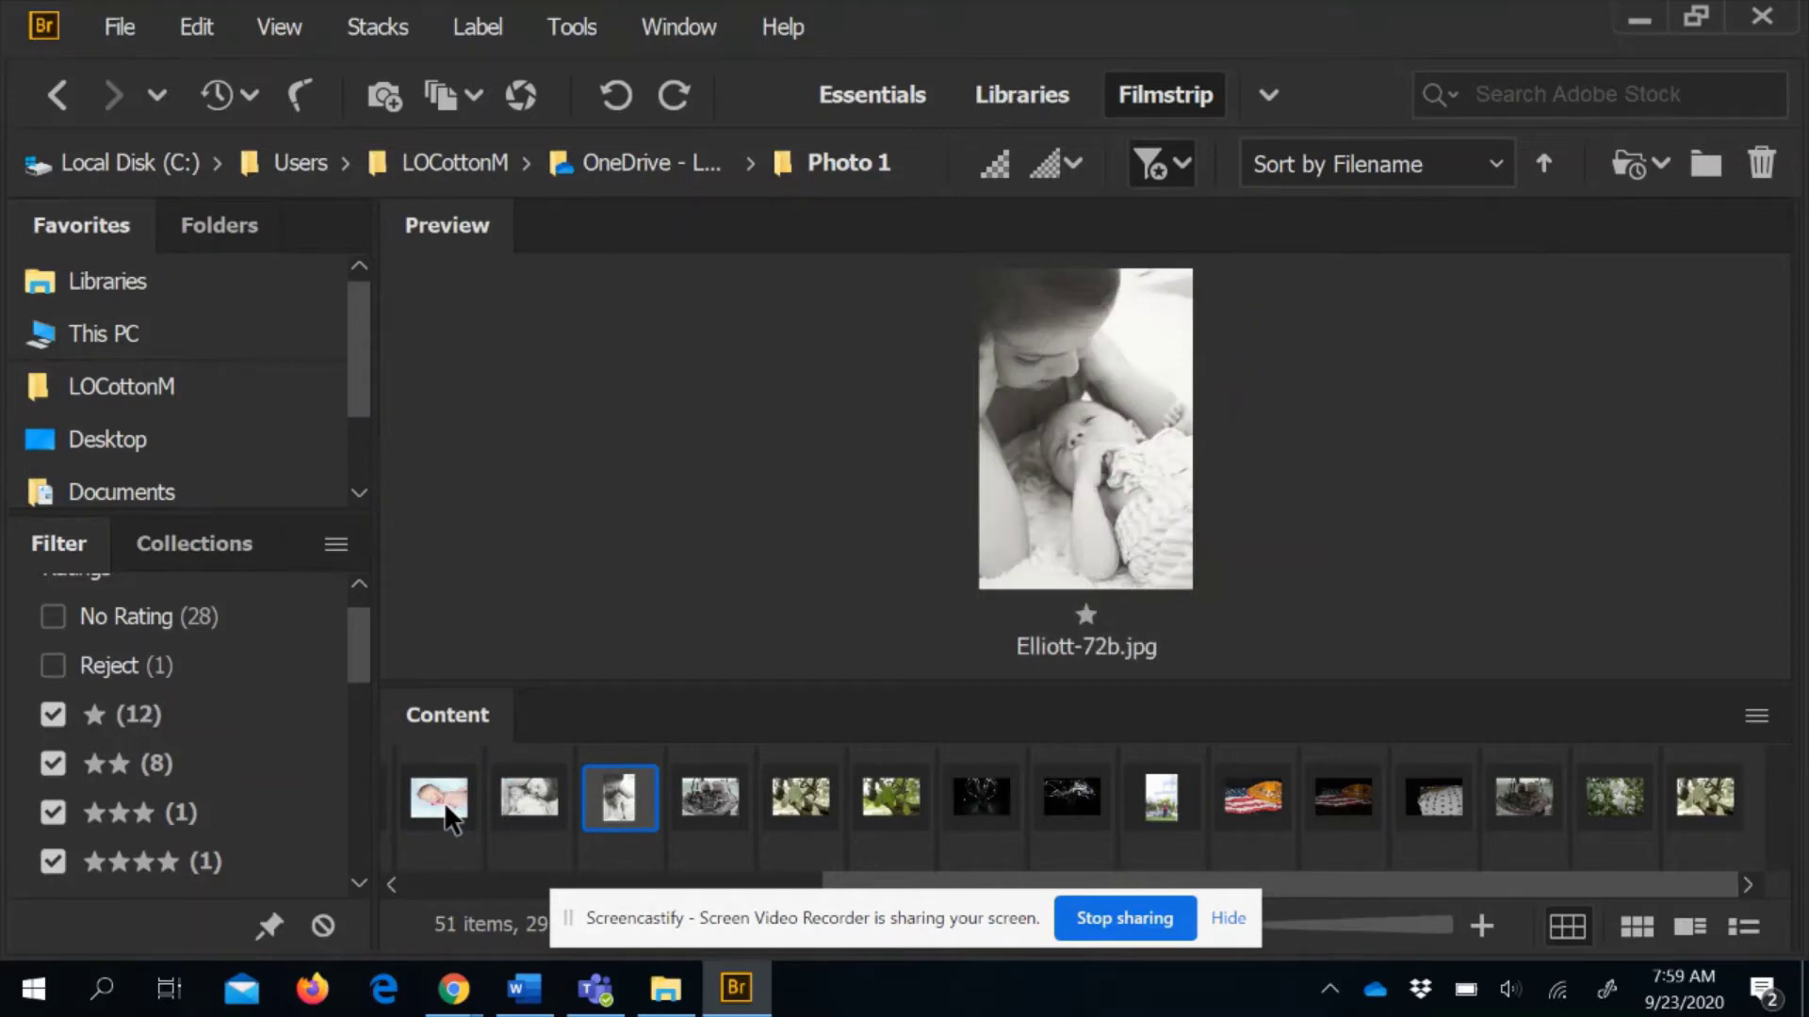
{"action": "key", "text": "Right"}
{"action": "key", "text": "Right"}
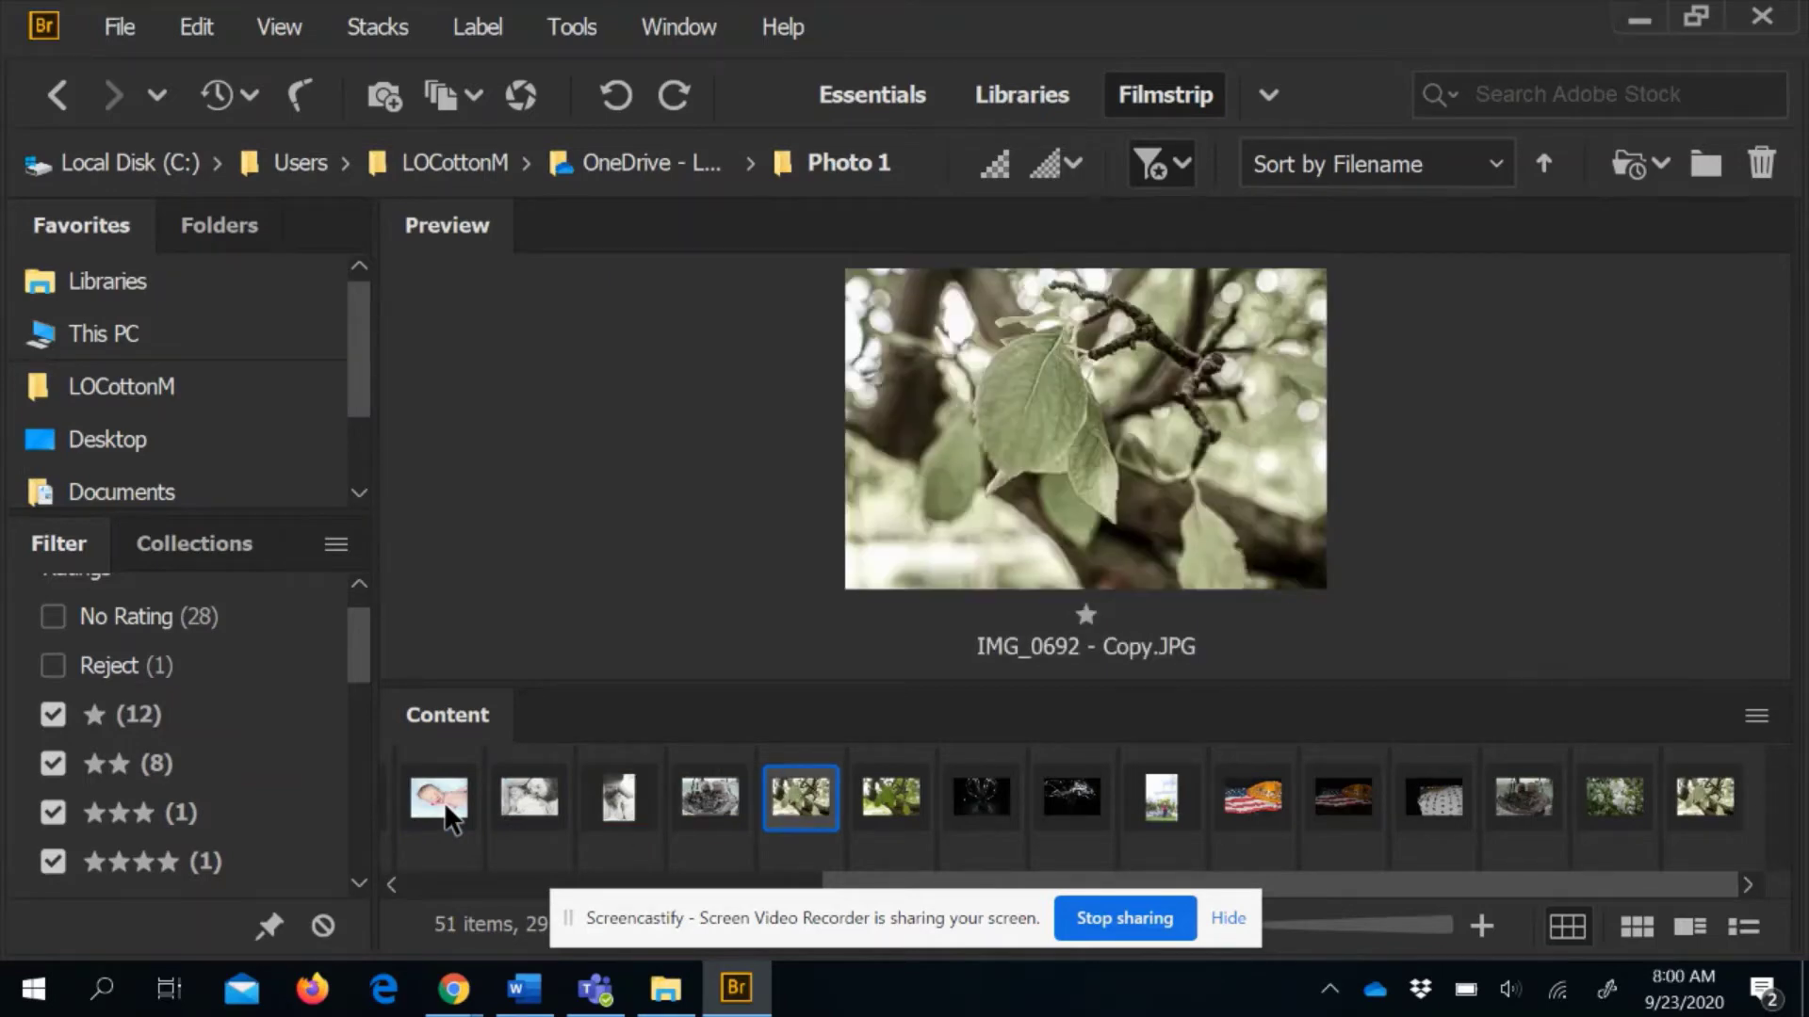
Rename the light-wings photo IMG_0715 - Copy.JPG with the photographer's last name followed by "-Light 1"
{"action": "key", "text": "Right"}
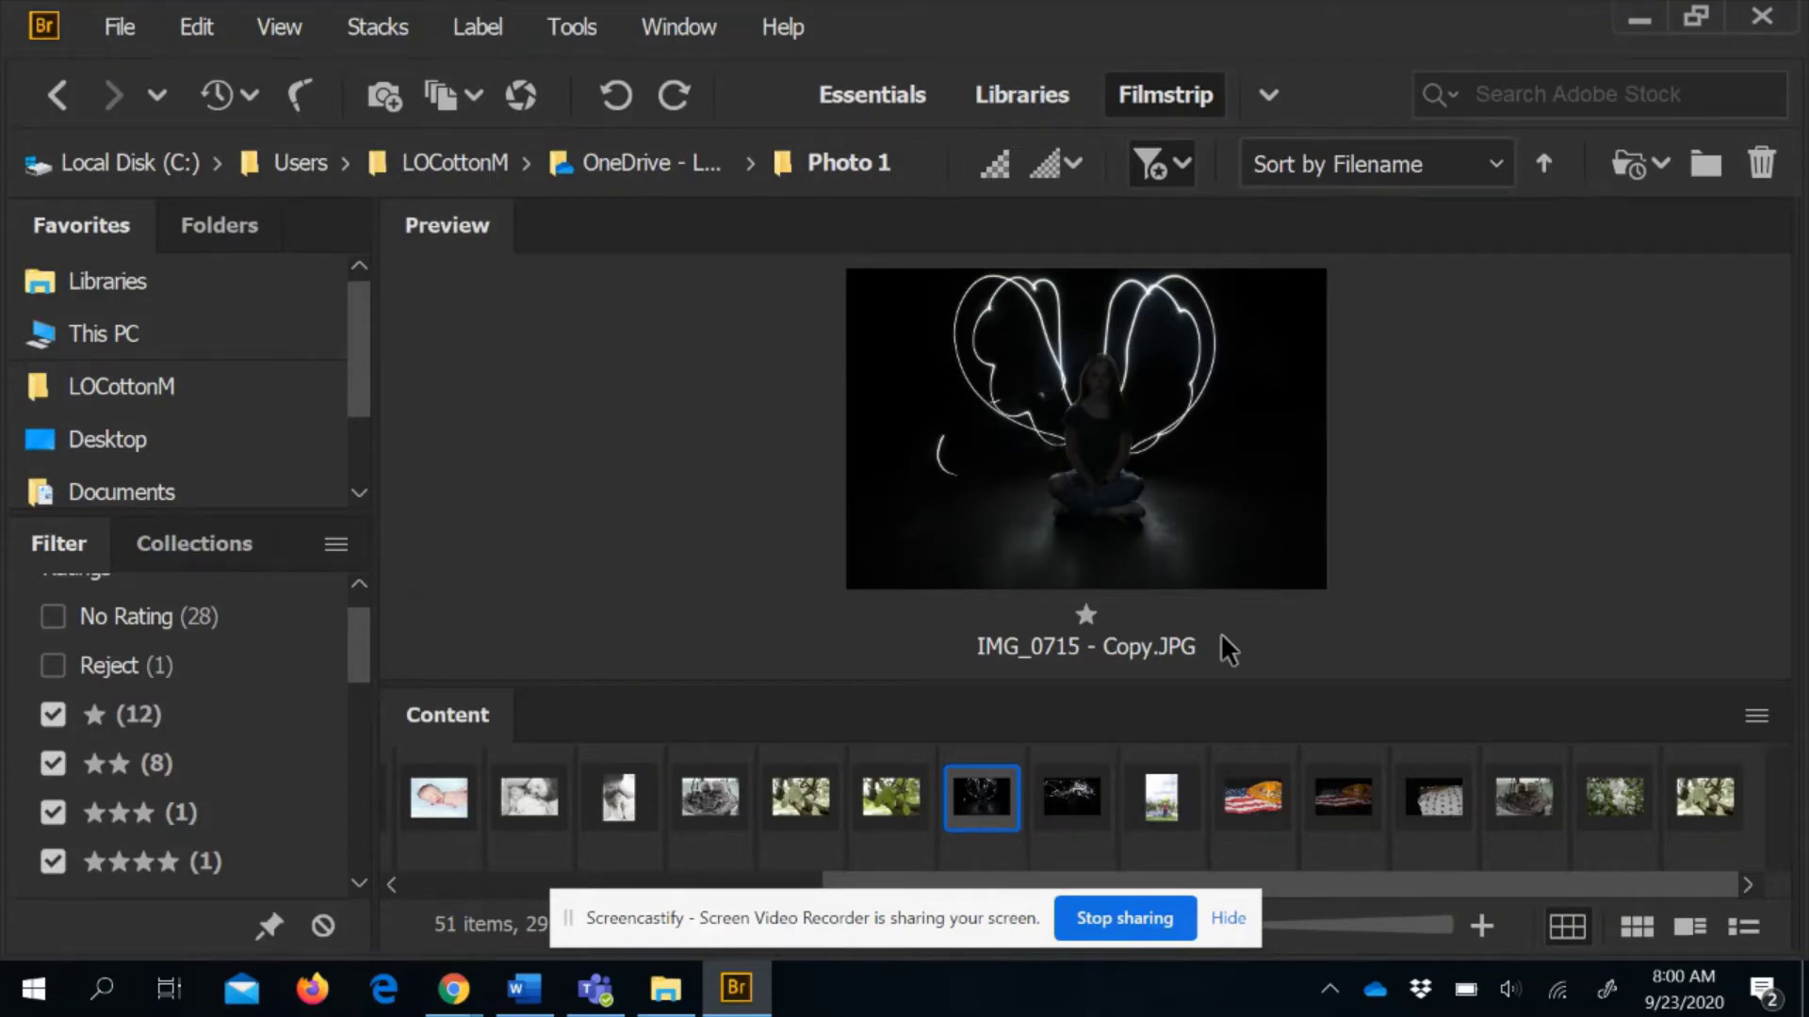
{"action": "right_click", "coordinate": [989, 799]}
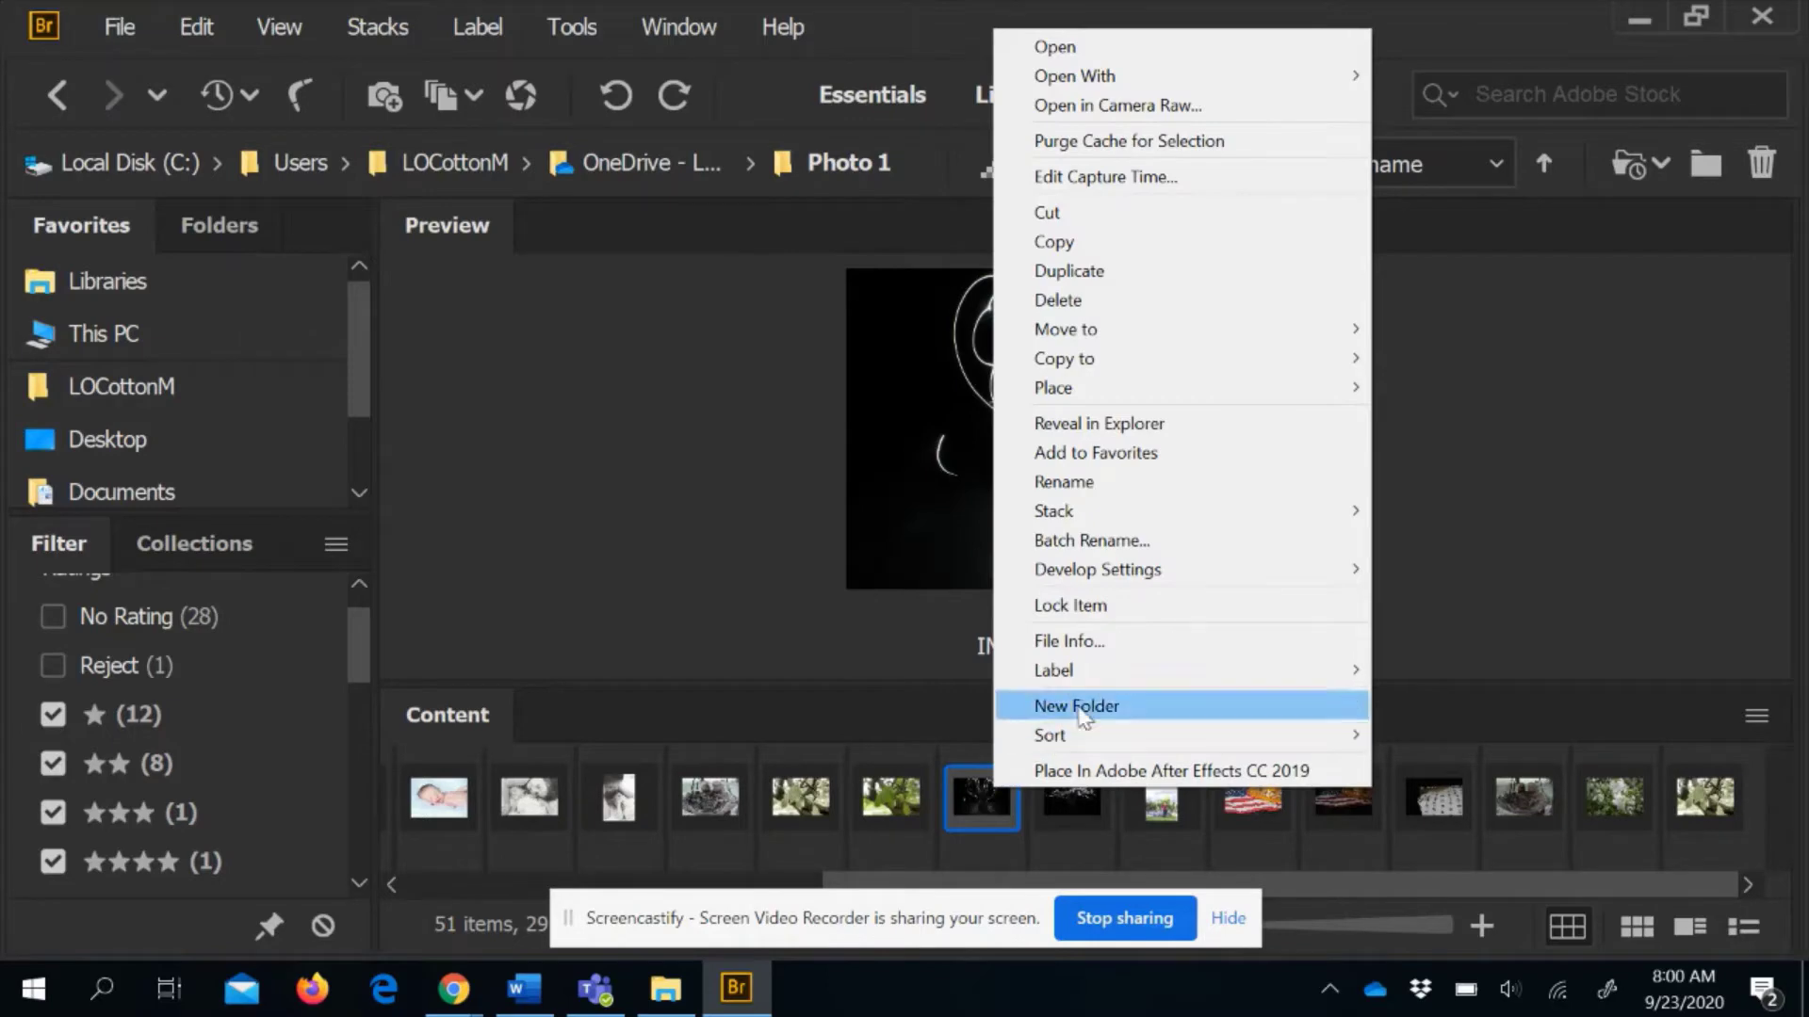
{"action": "left_click", "coordinate": [1104, 488]}
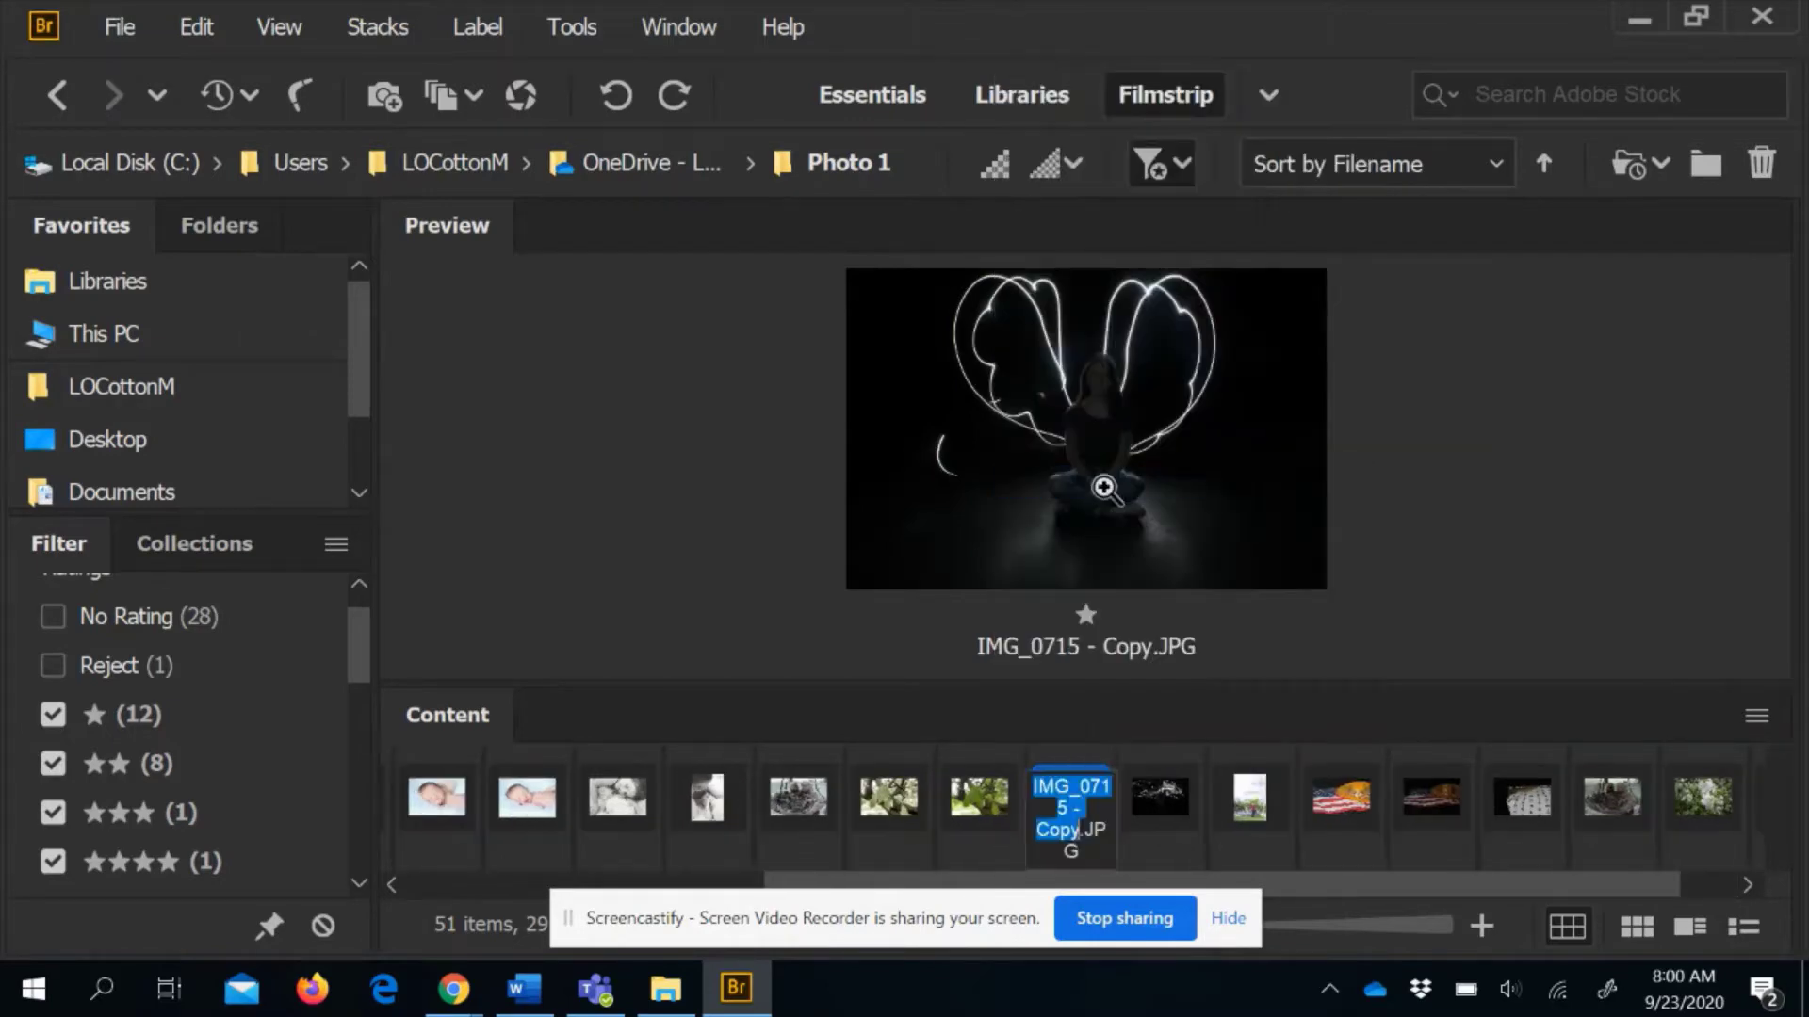
{"action": "type", "text": "Cotton-"}
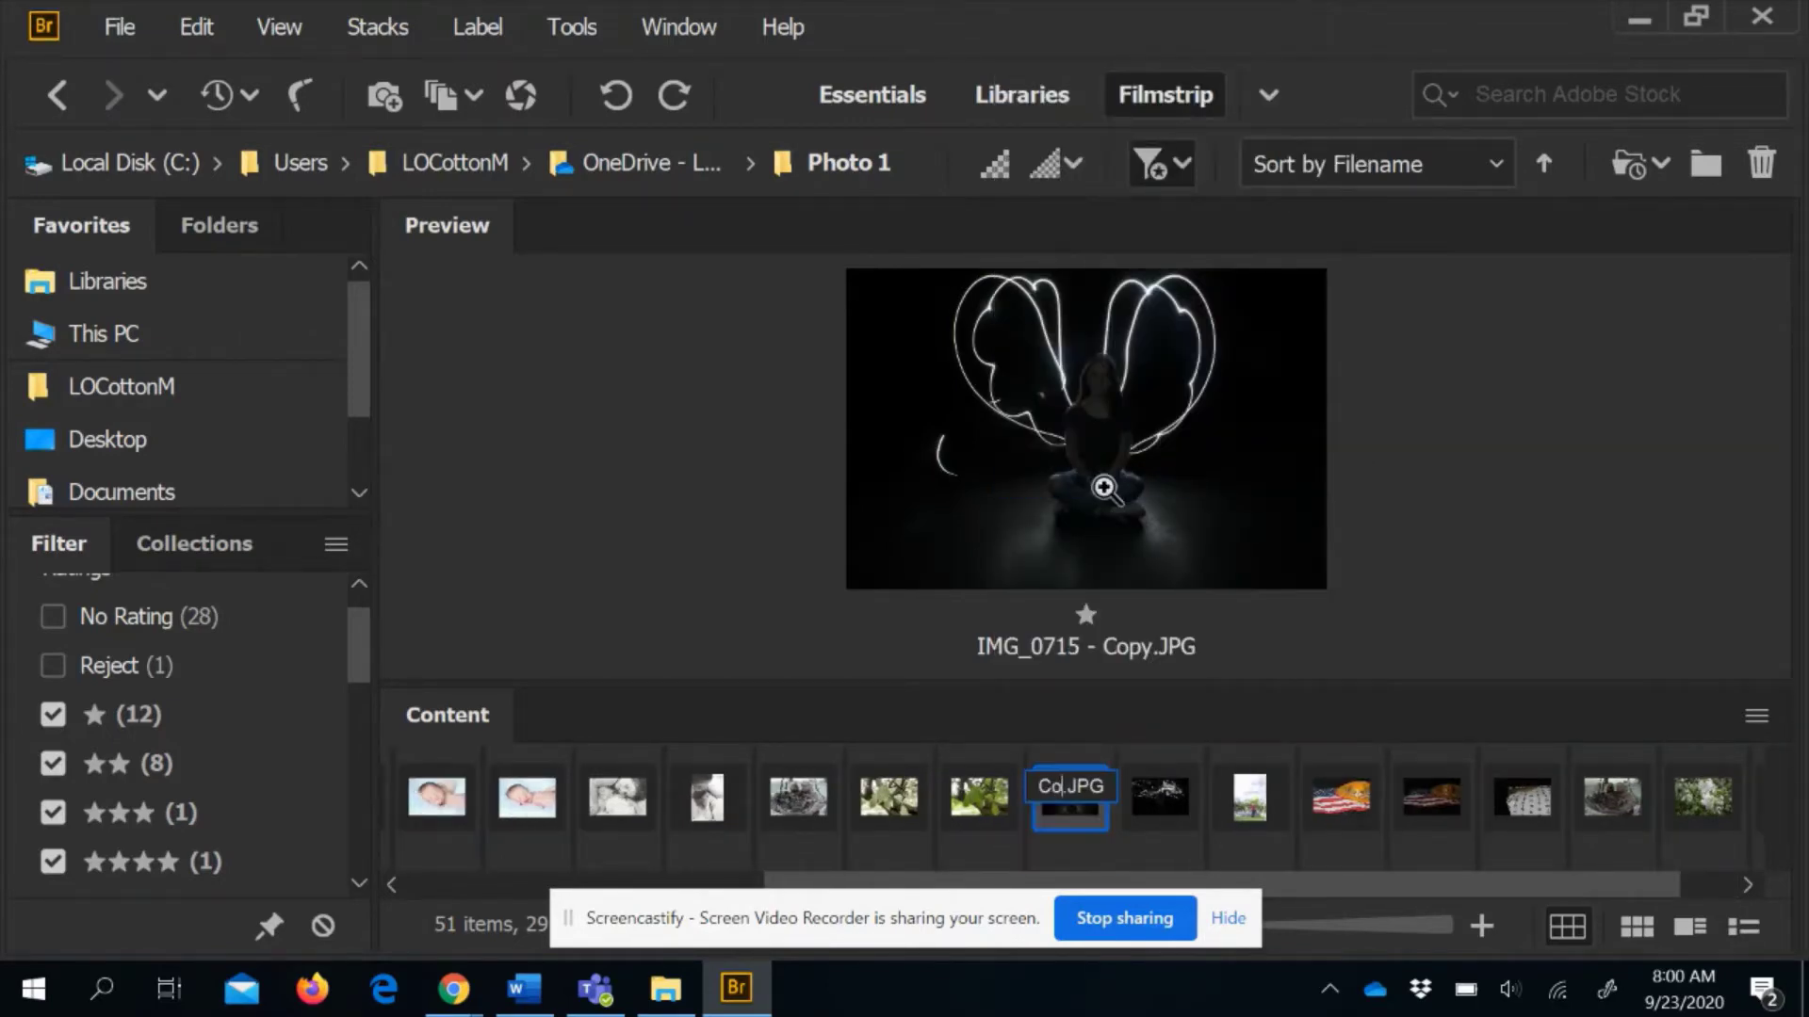
{"action": "type", "text": "Light"}
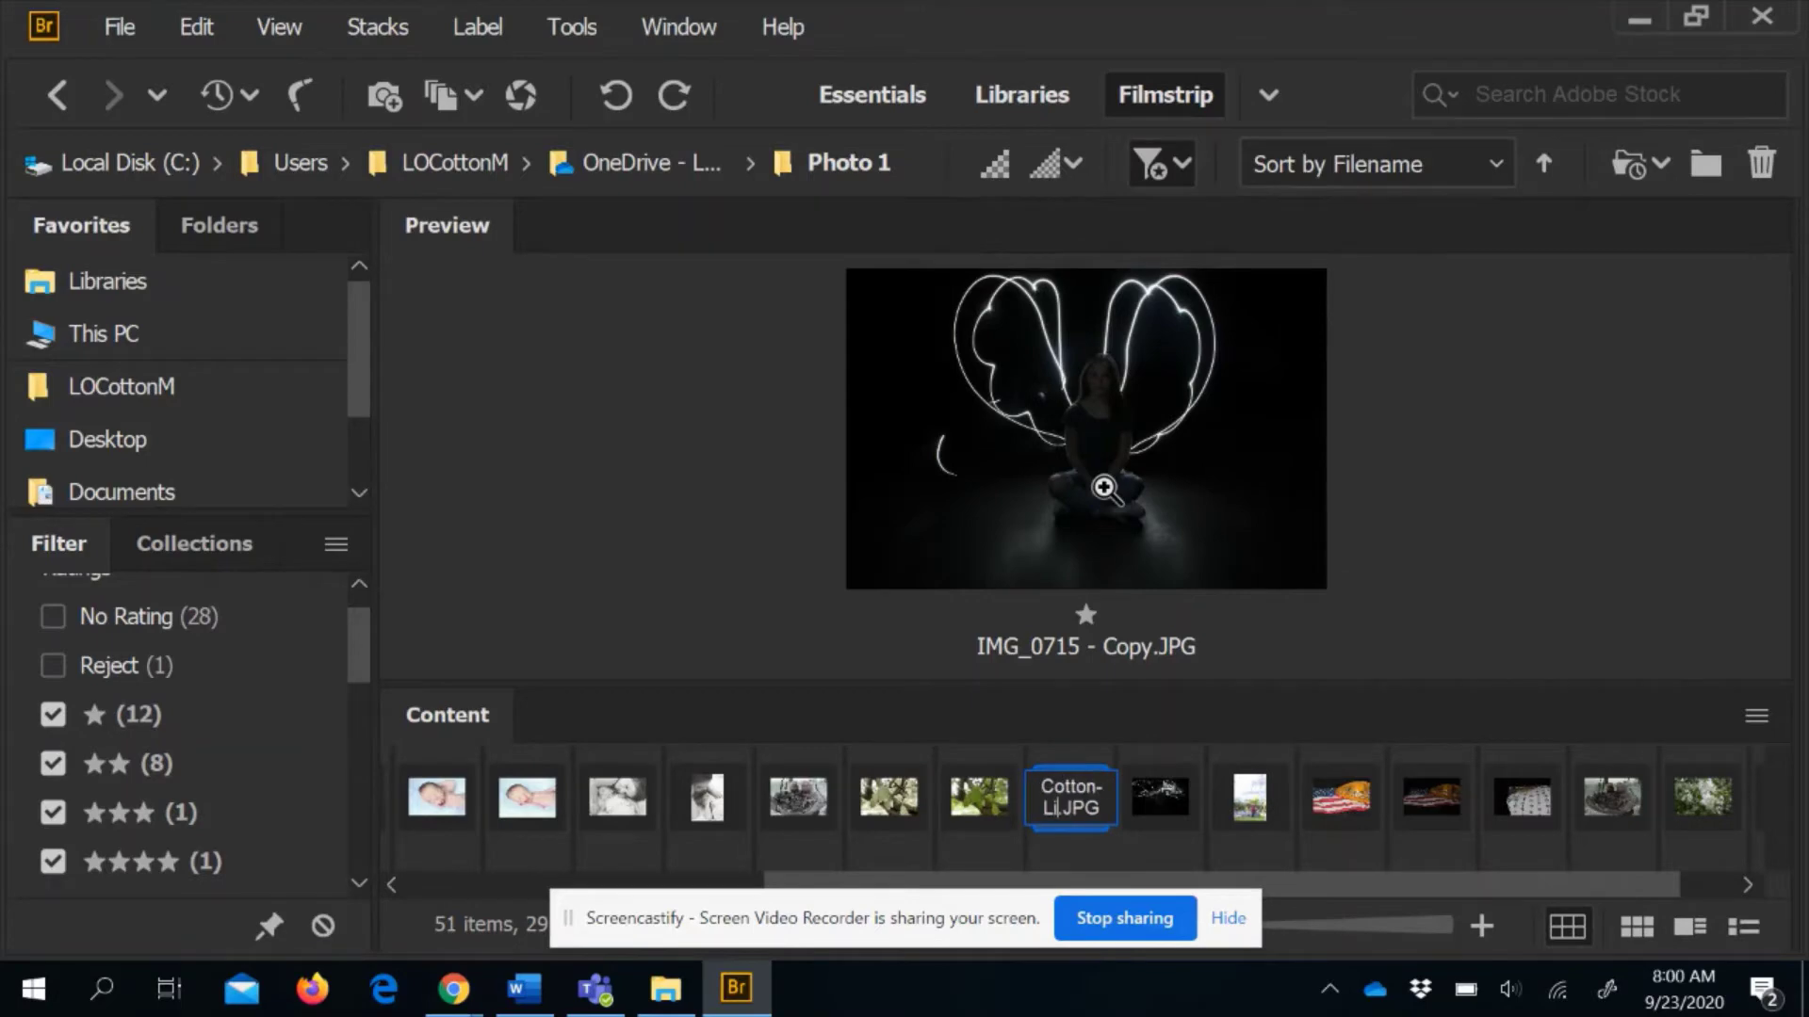
{"action": "type", "text": " 1"}
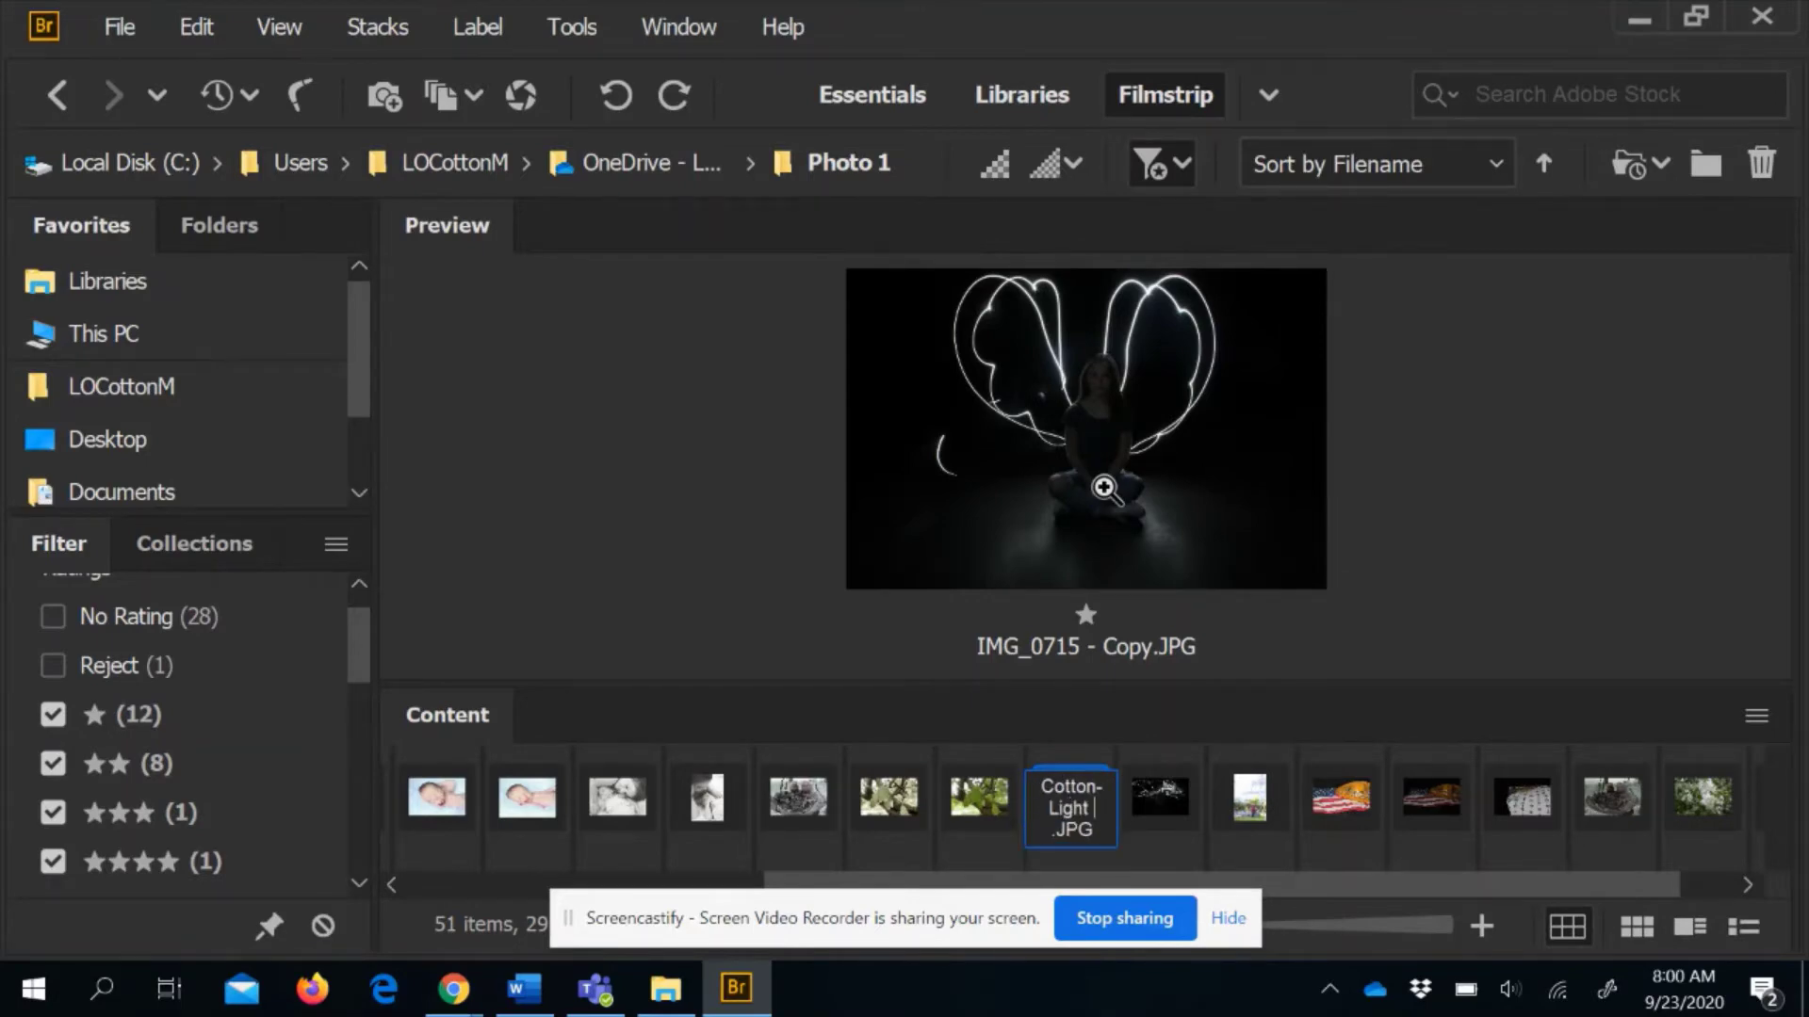
{"action": "key", "text": "Return"}
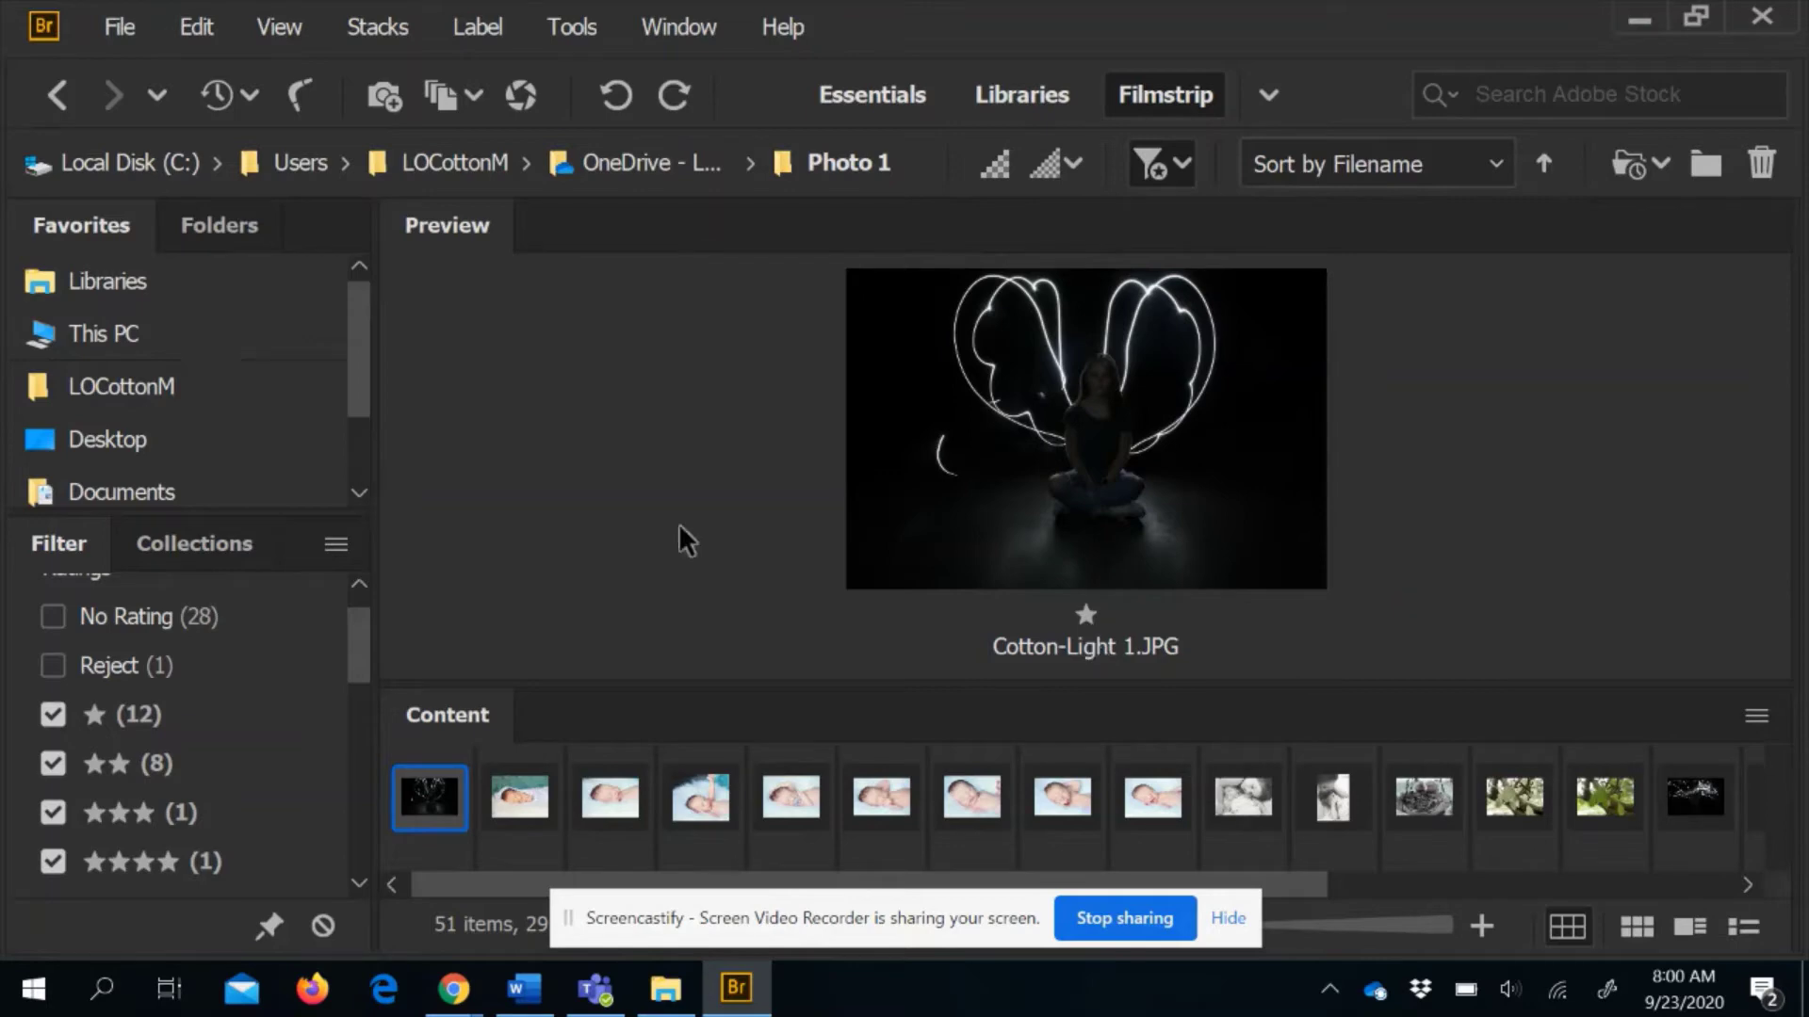
Switch to File Explorer to check the renamed light-wings photo in the Photo 1 folder, and return to Bridge
{"action": "left_click", "coordinate": [242, 989]}
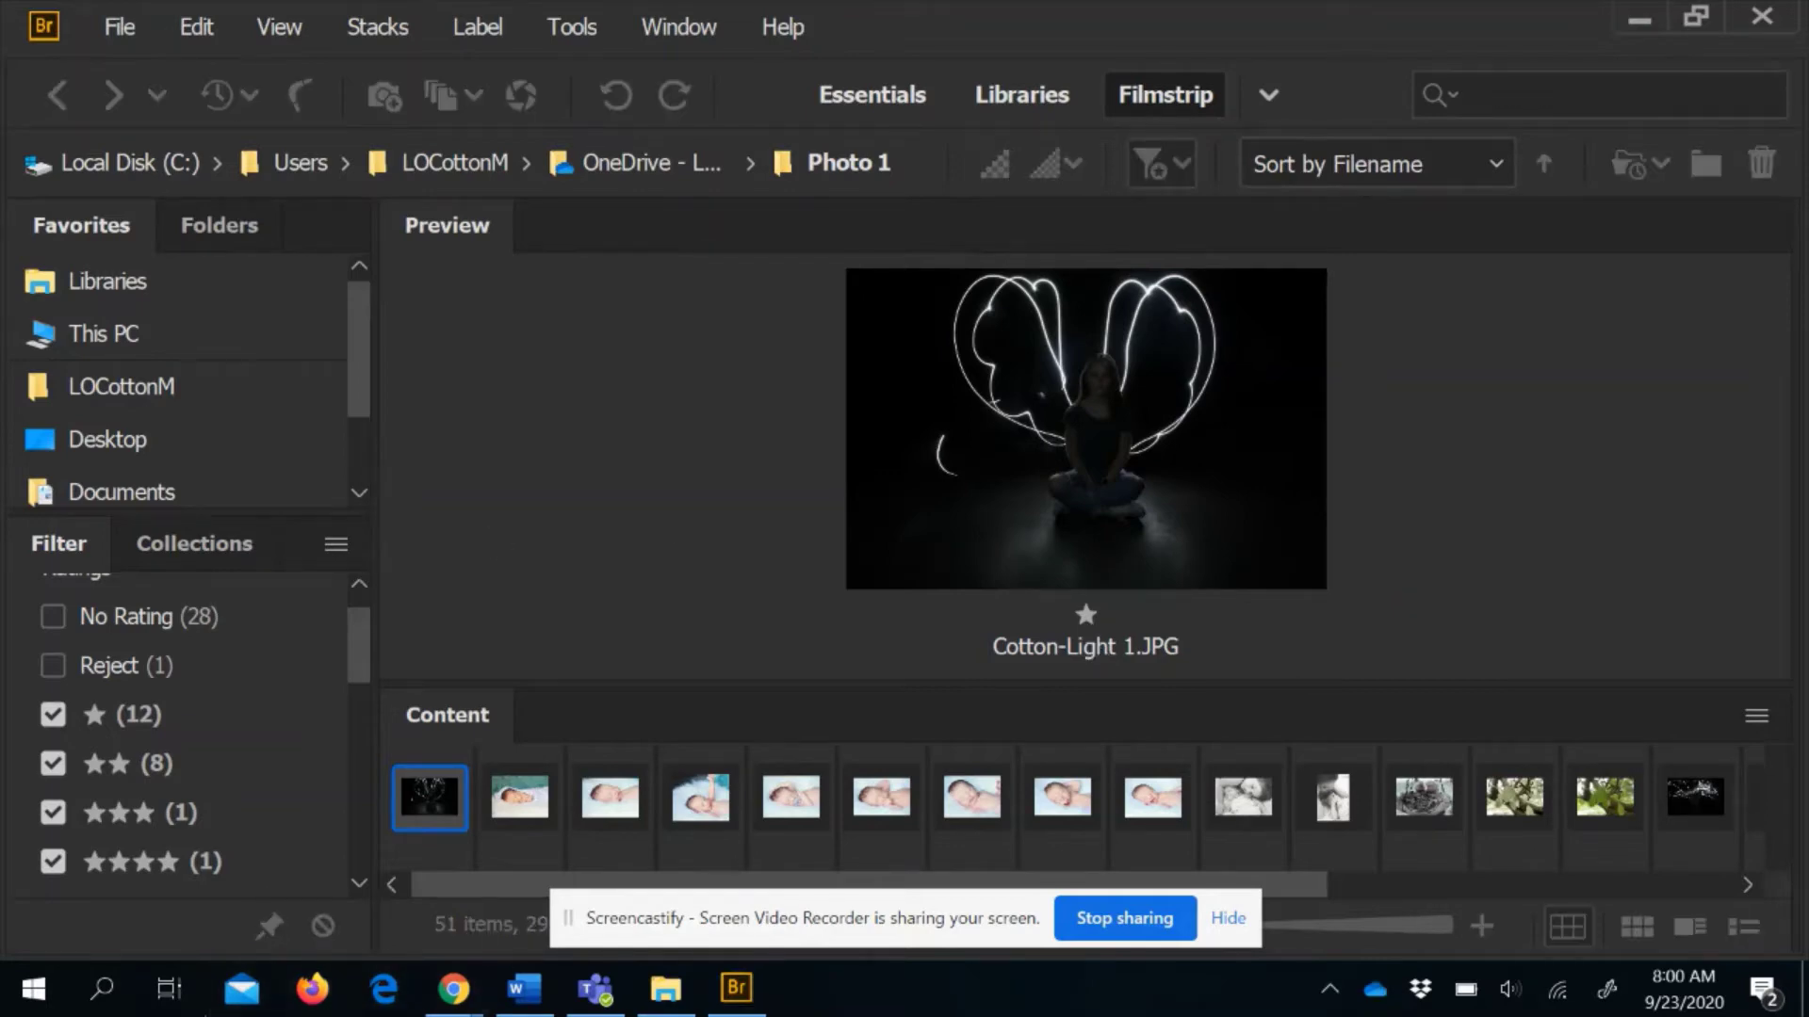
{"action": "left_click", "coordinate": [665, 989]}
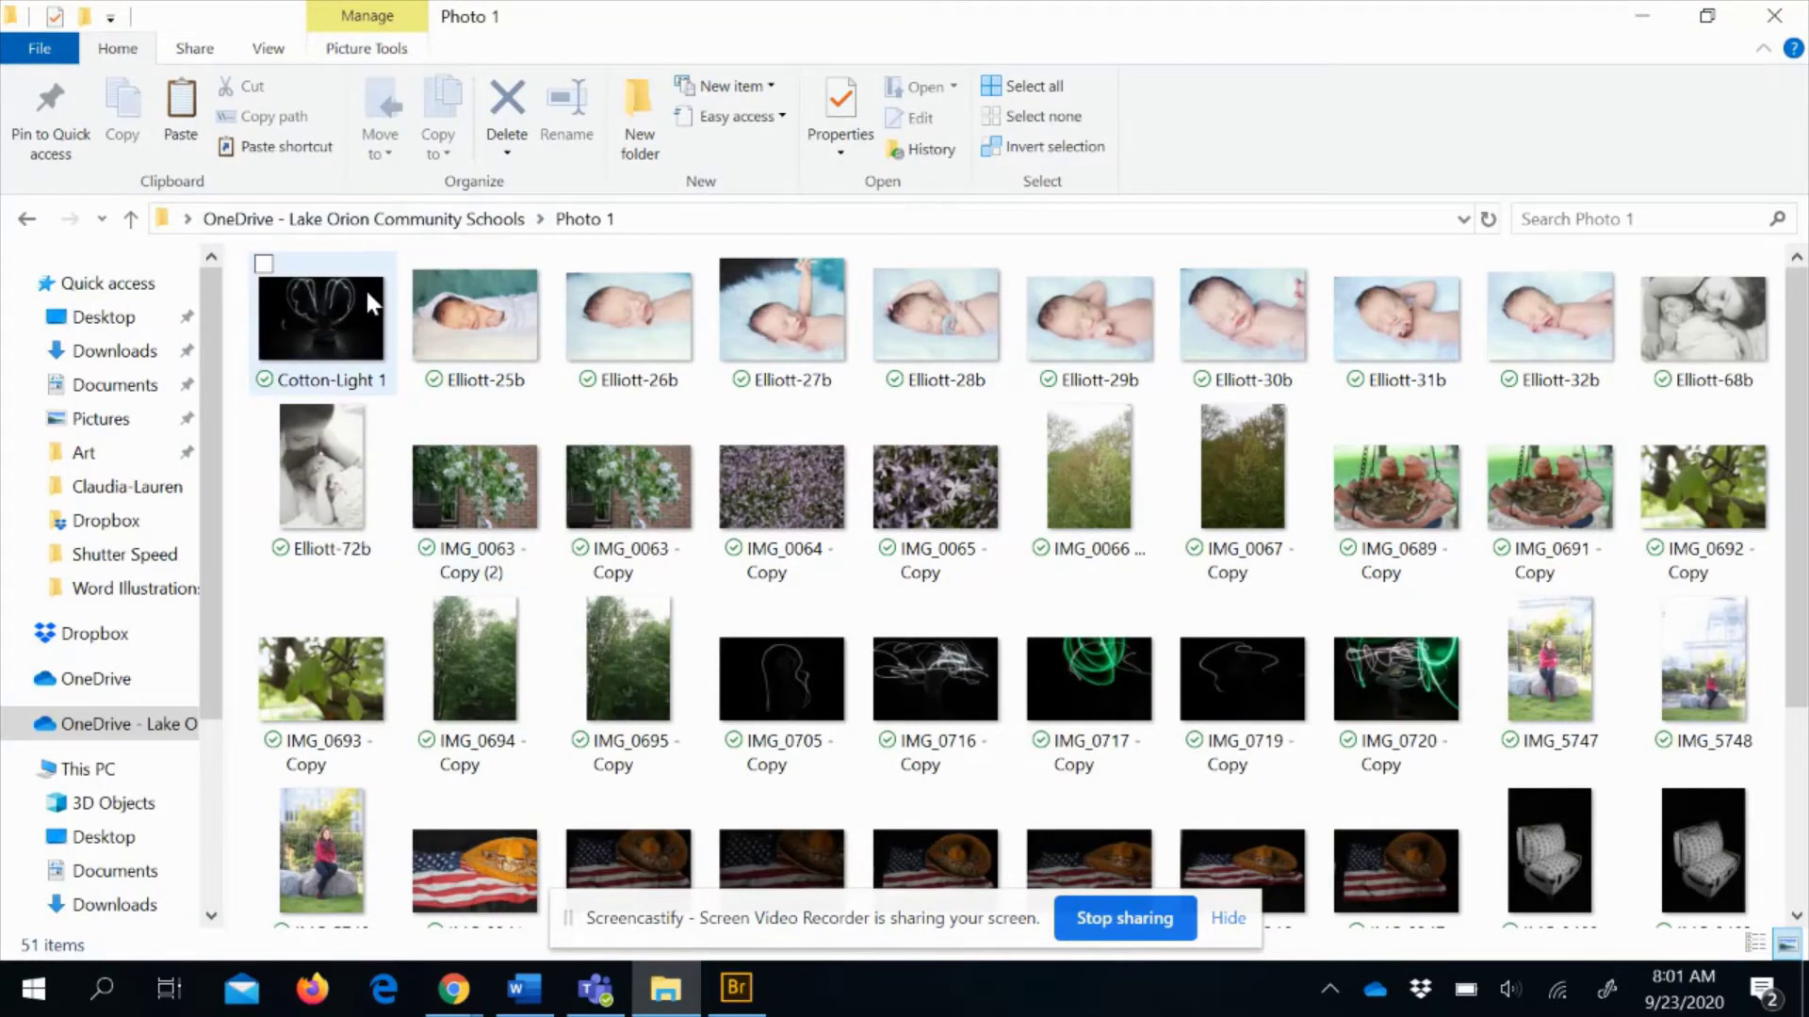
{"action": "mouse_move", "coordinate": [366, 293]}
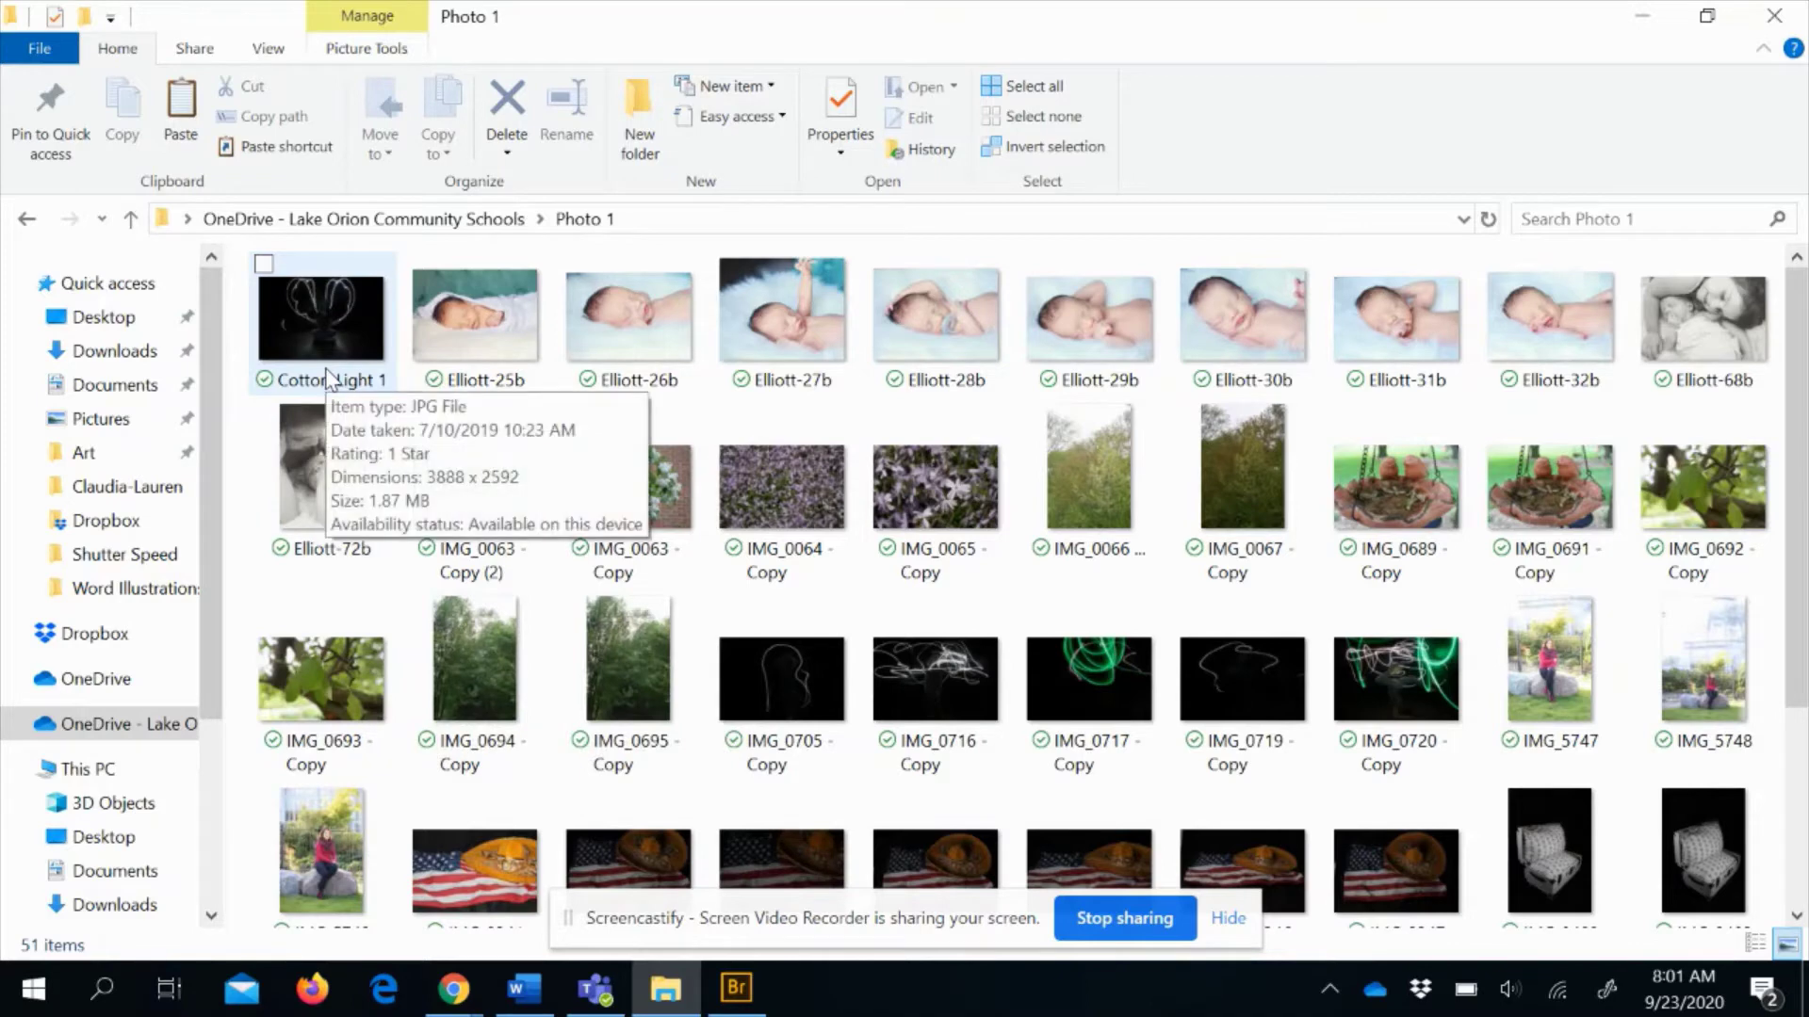
{"action": "left_click", "coordinate": [760, 1006]}
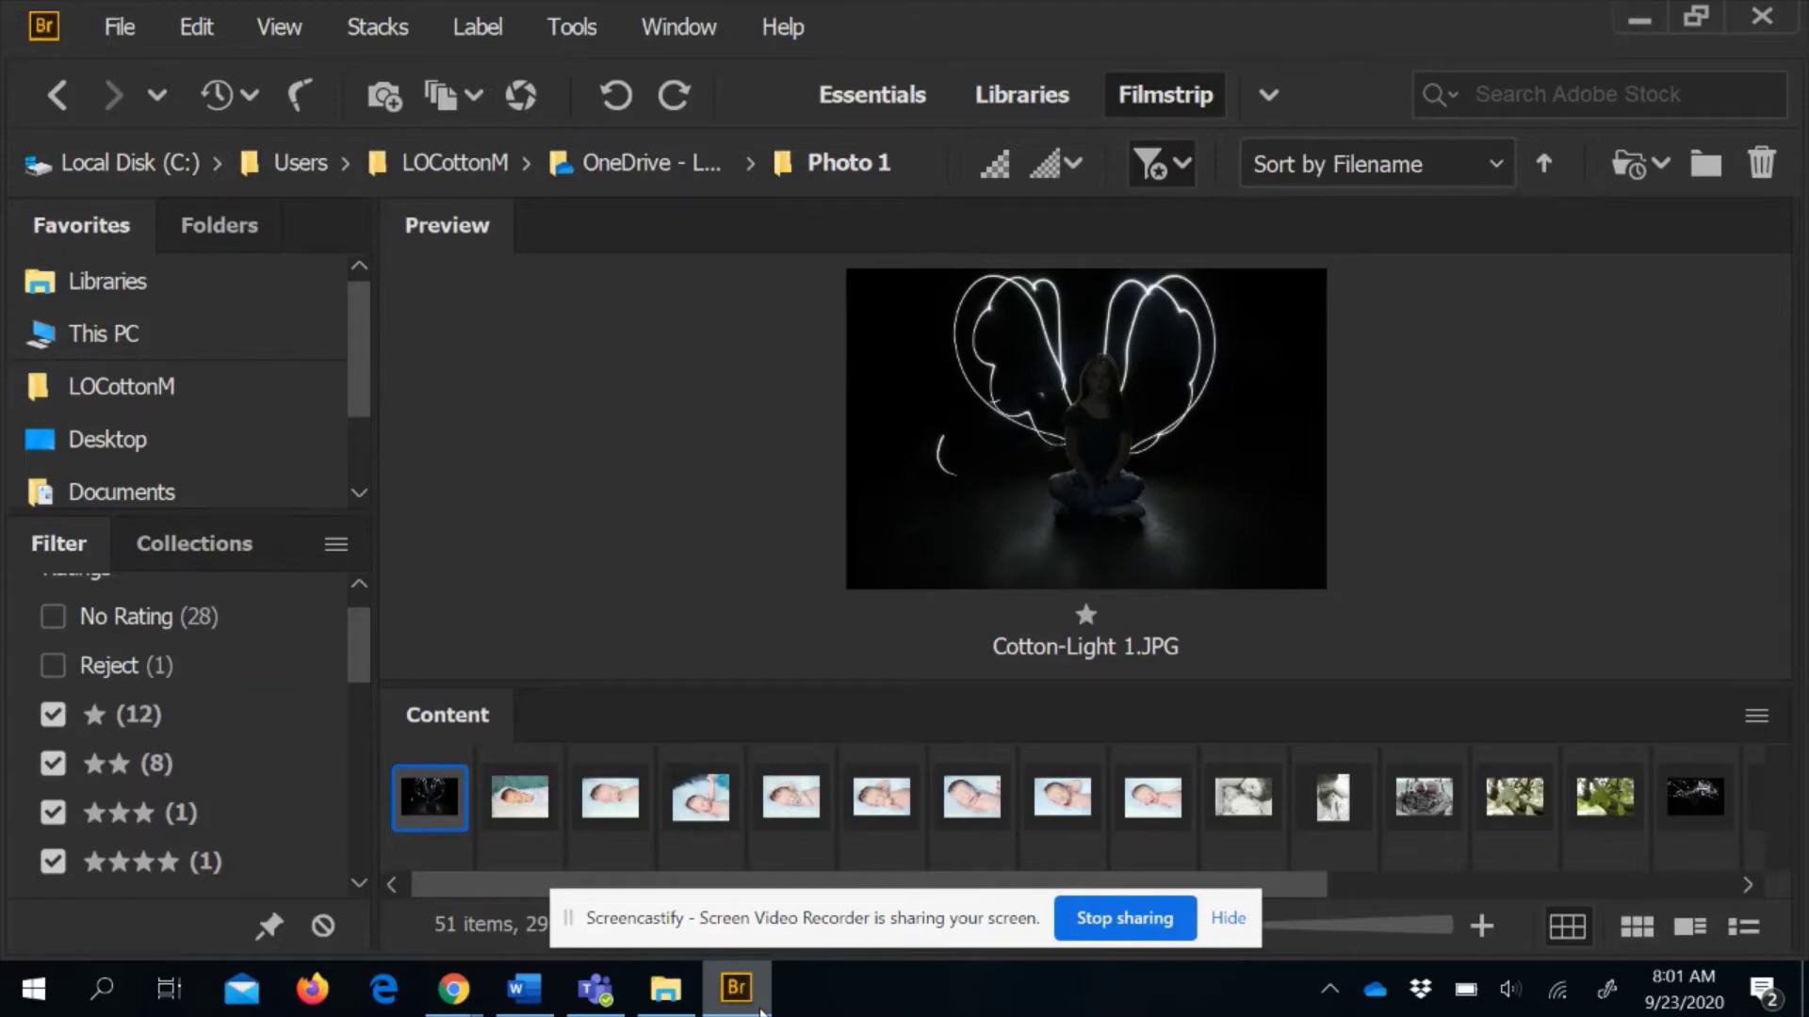
Open the two-star sleeping baby photo numbered 31b in Camera Raw and dismiss the welcome screen
{"action": "left_click", "coordinate": [1063, 801]}
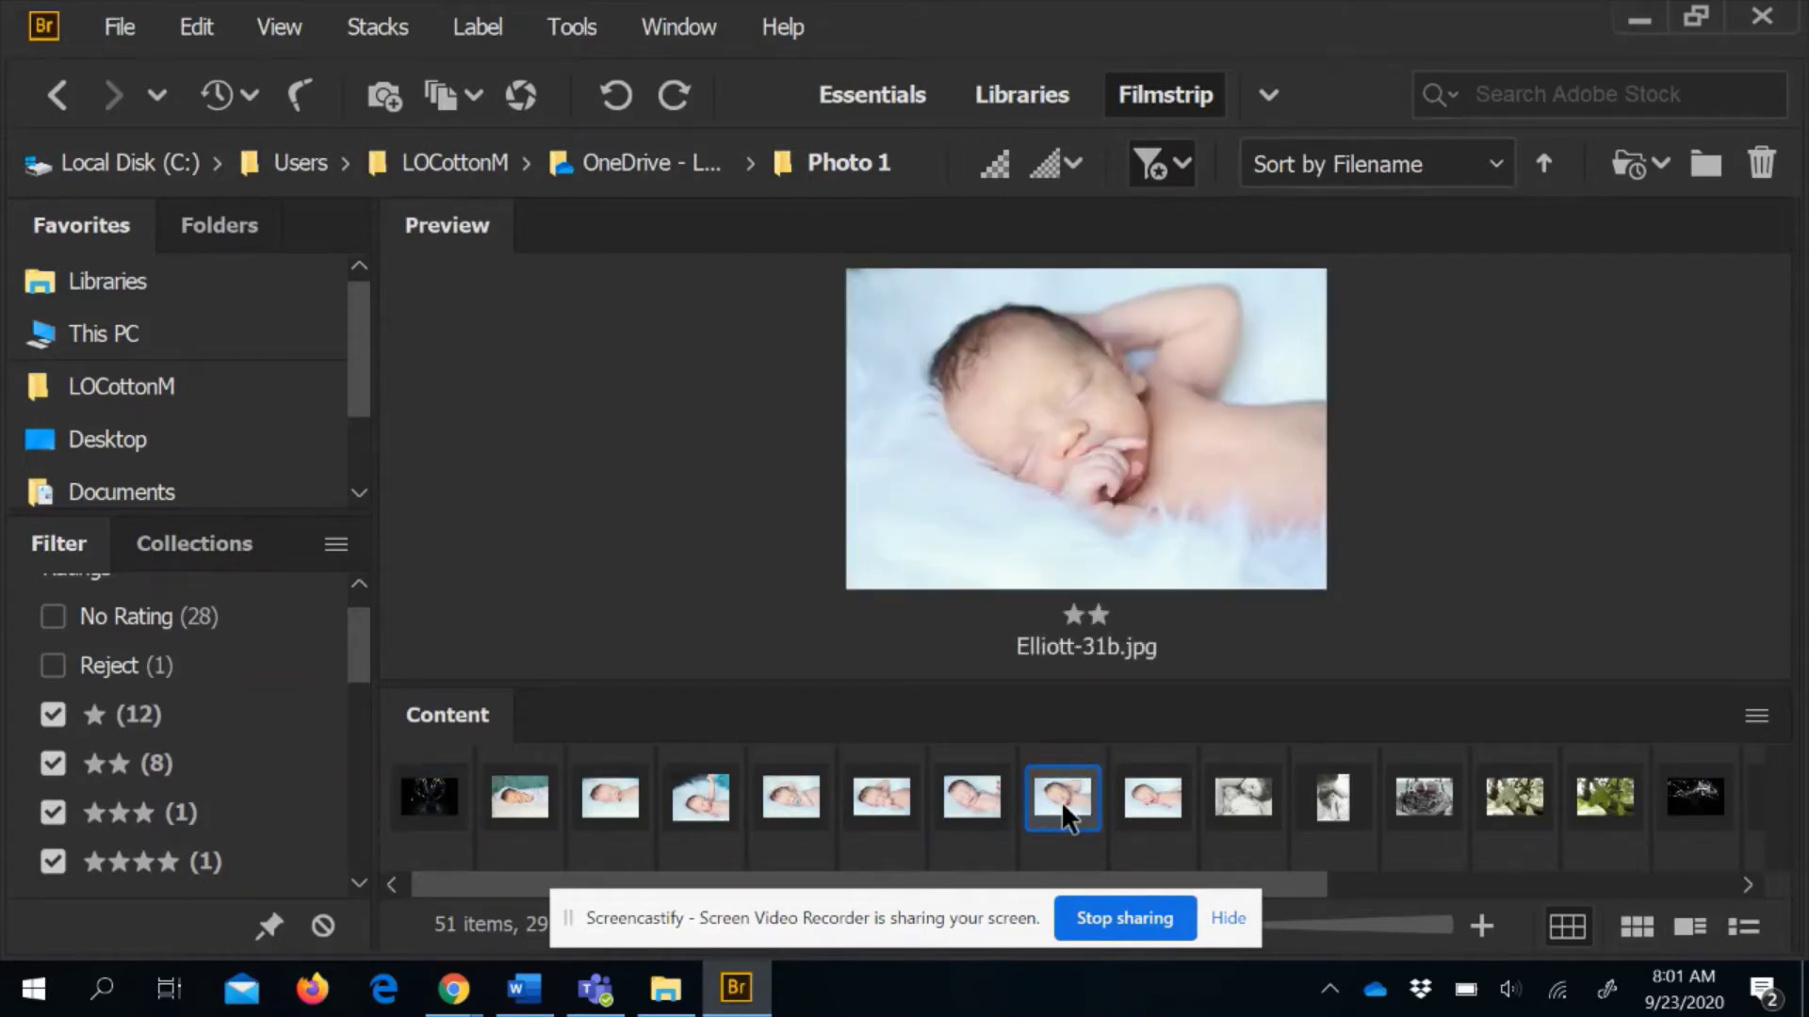
{"action": "right_click", "coordinate": [1061, 801]}
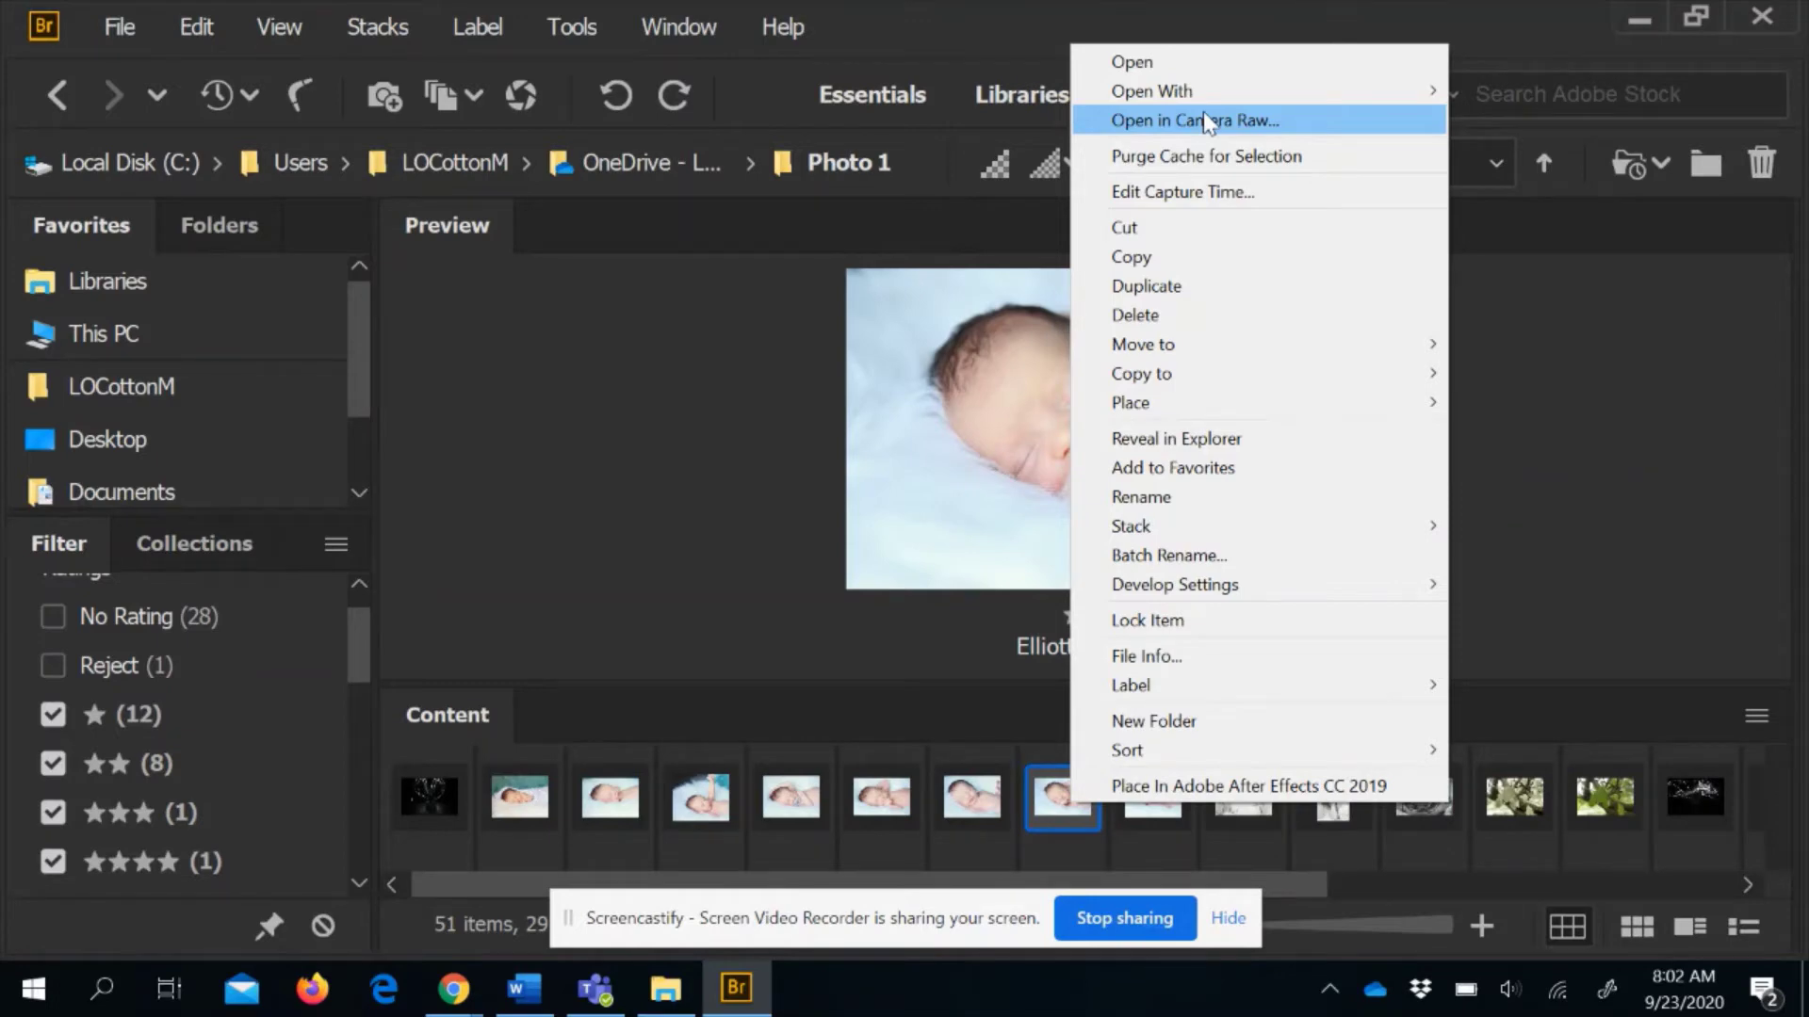
{"action": "left_click", "coordinate": [1044, 833]}
{"action": "right_click", "coordinate": [1043, 832]}
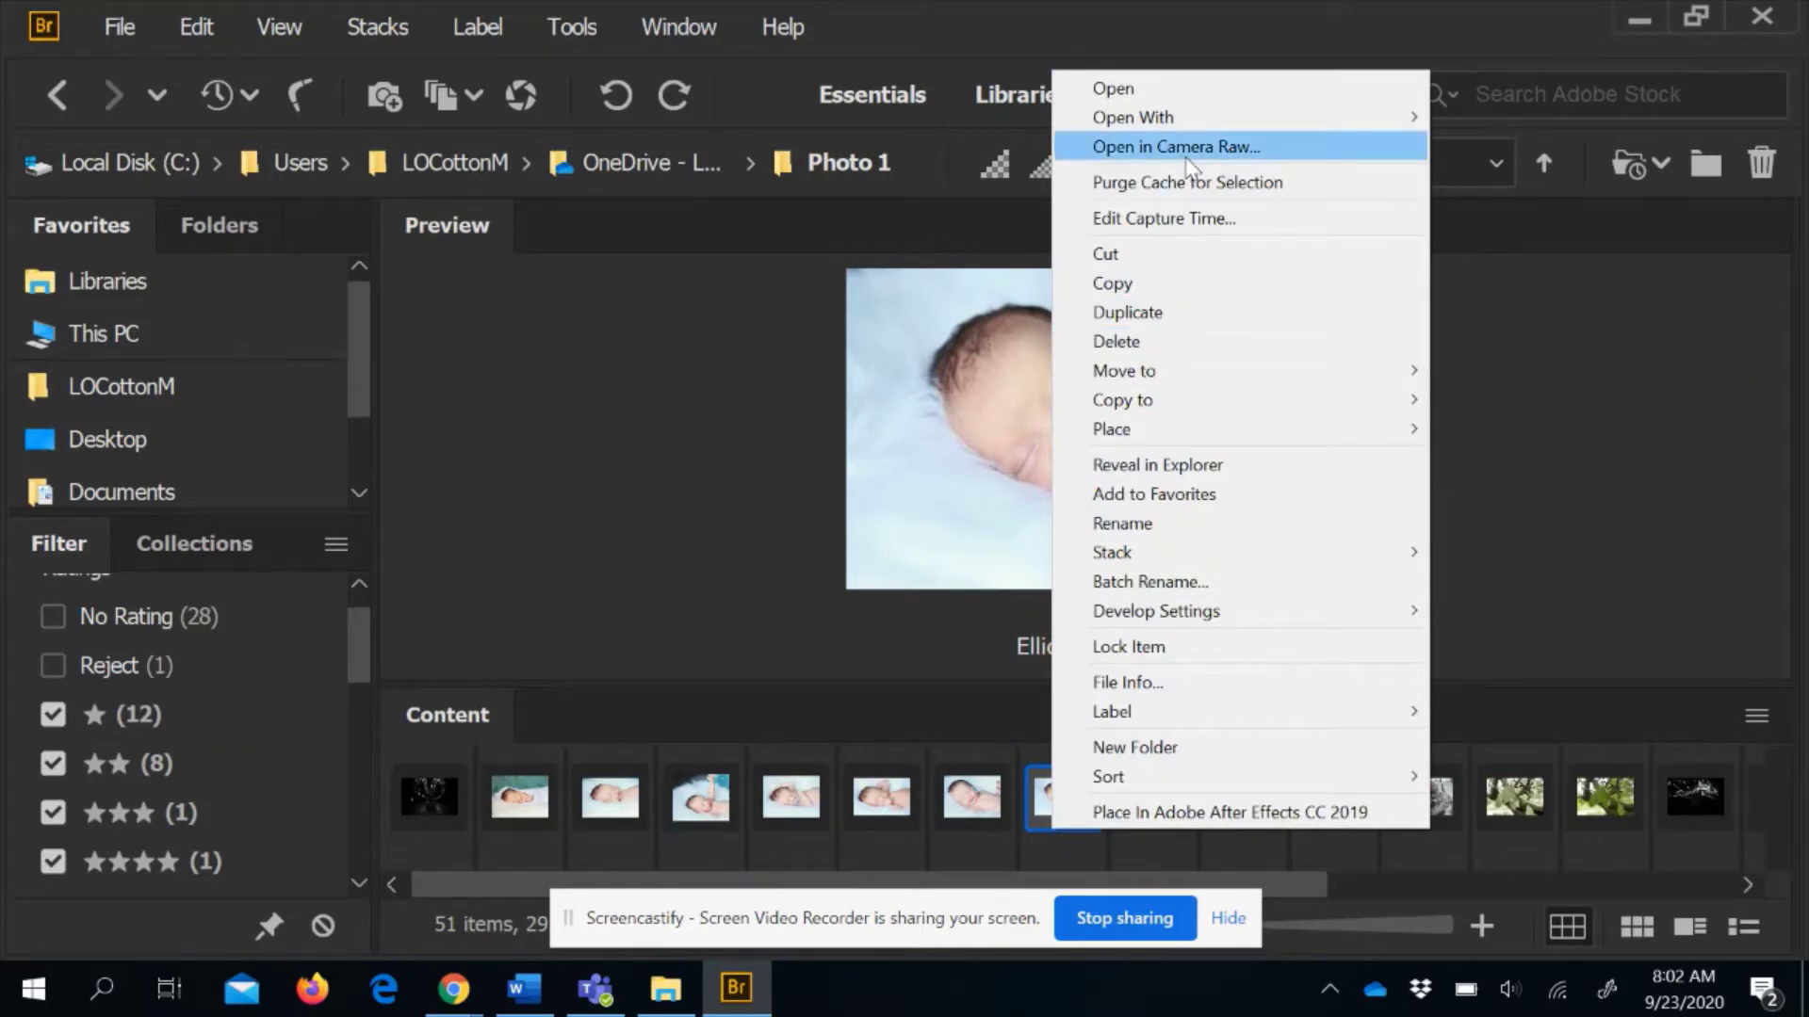
{"action": "left_click", "coordinate": [999, 366]}
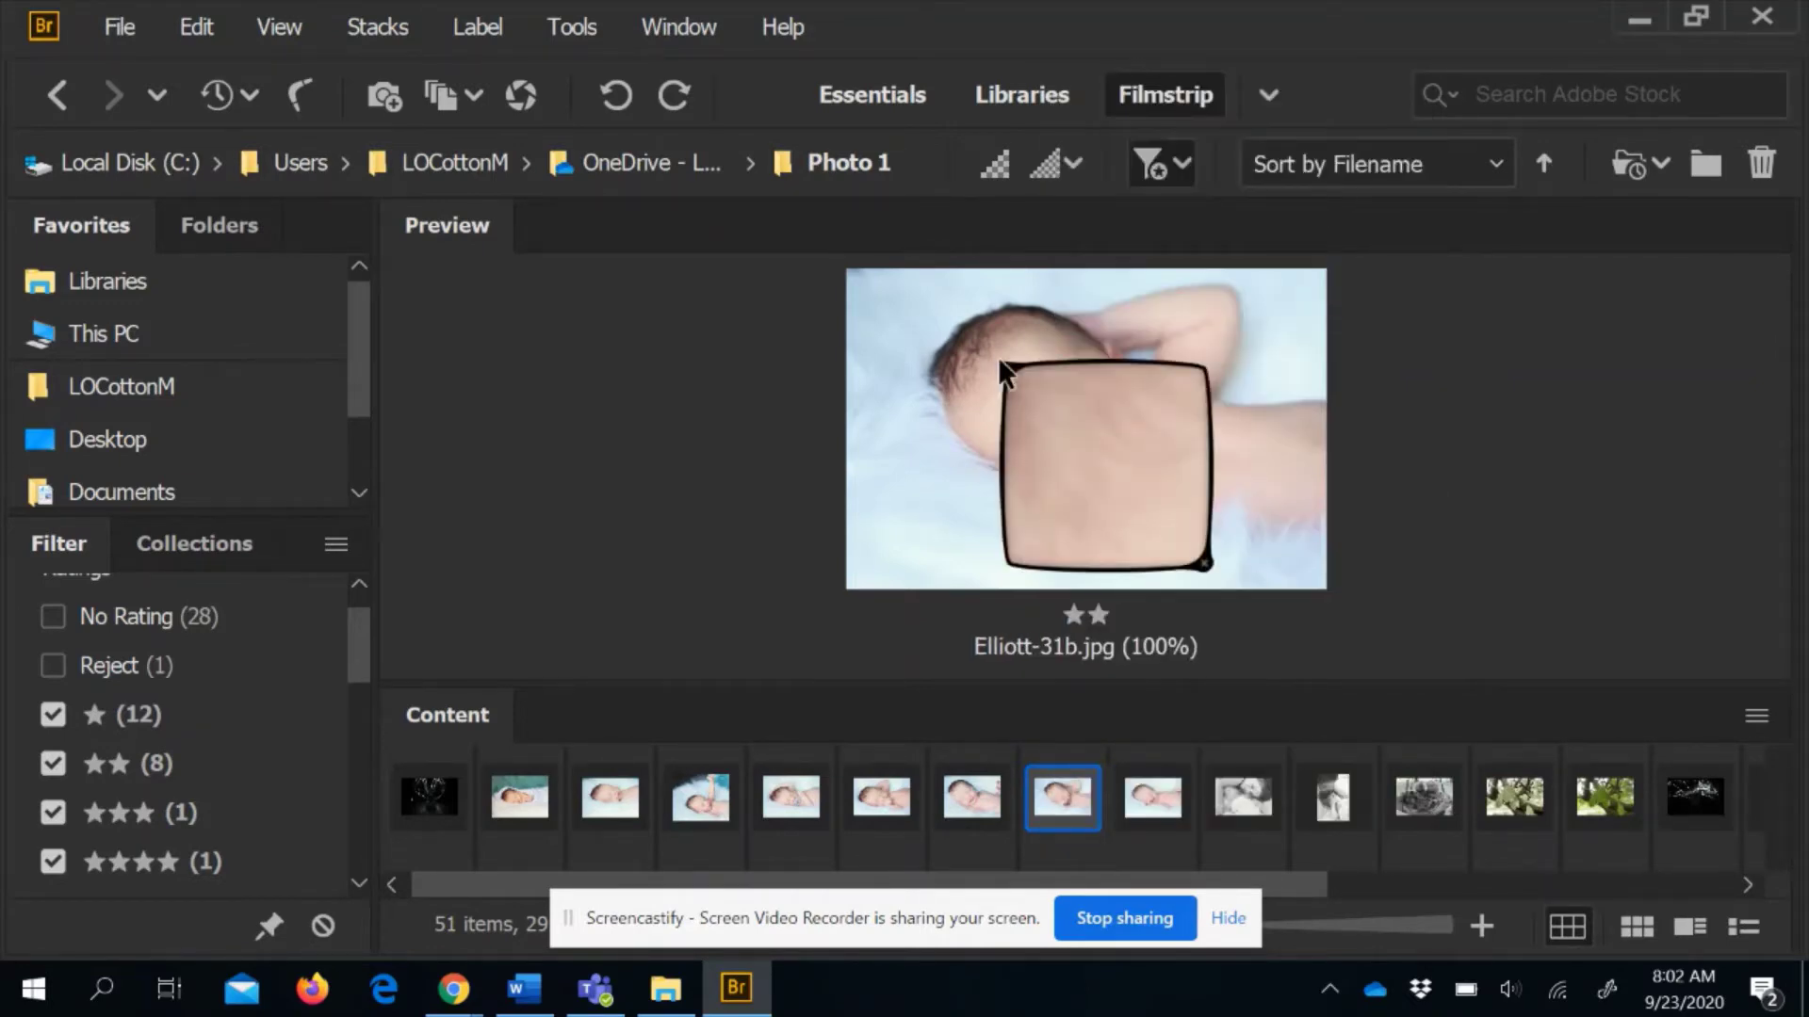
{"action": "right_click", "coordinate": [1000, 366]}
{"action": "left_click", "coordinate": [733, 381]}
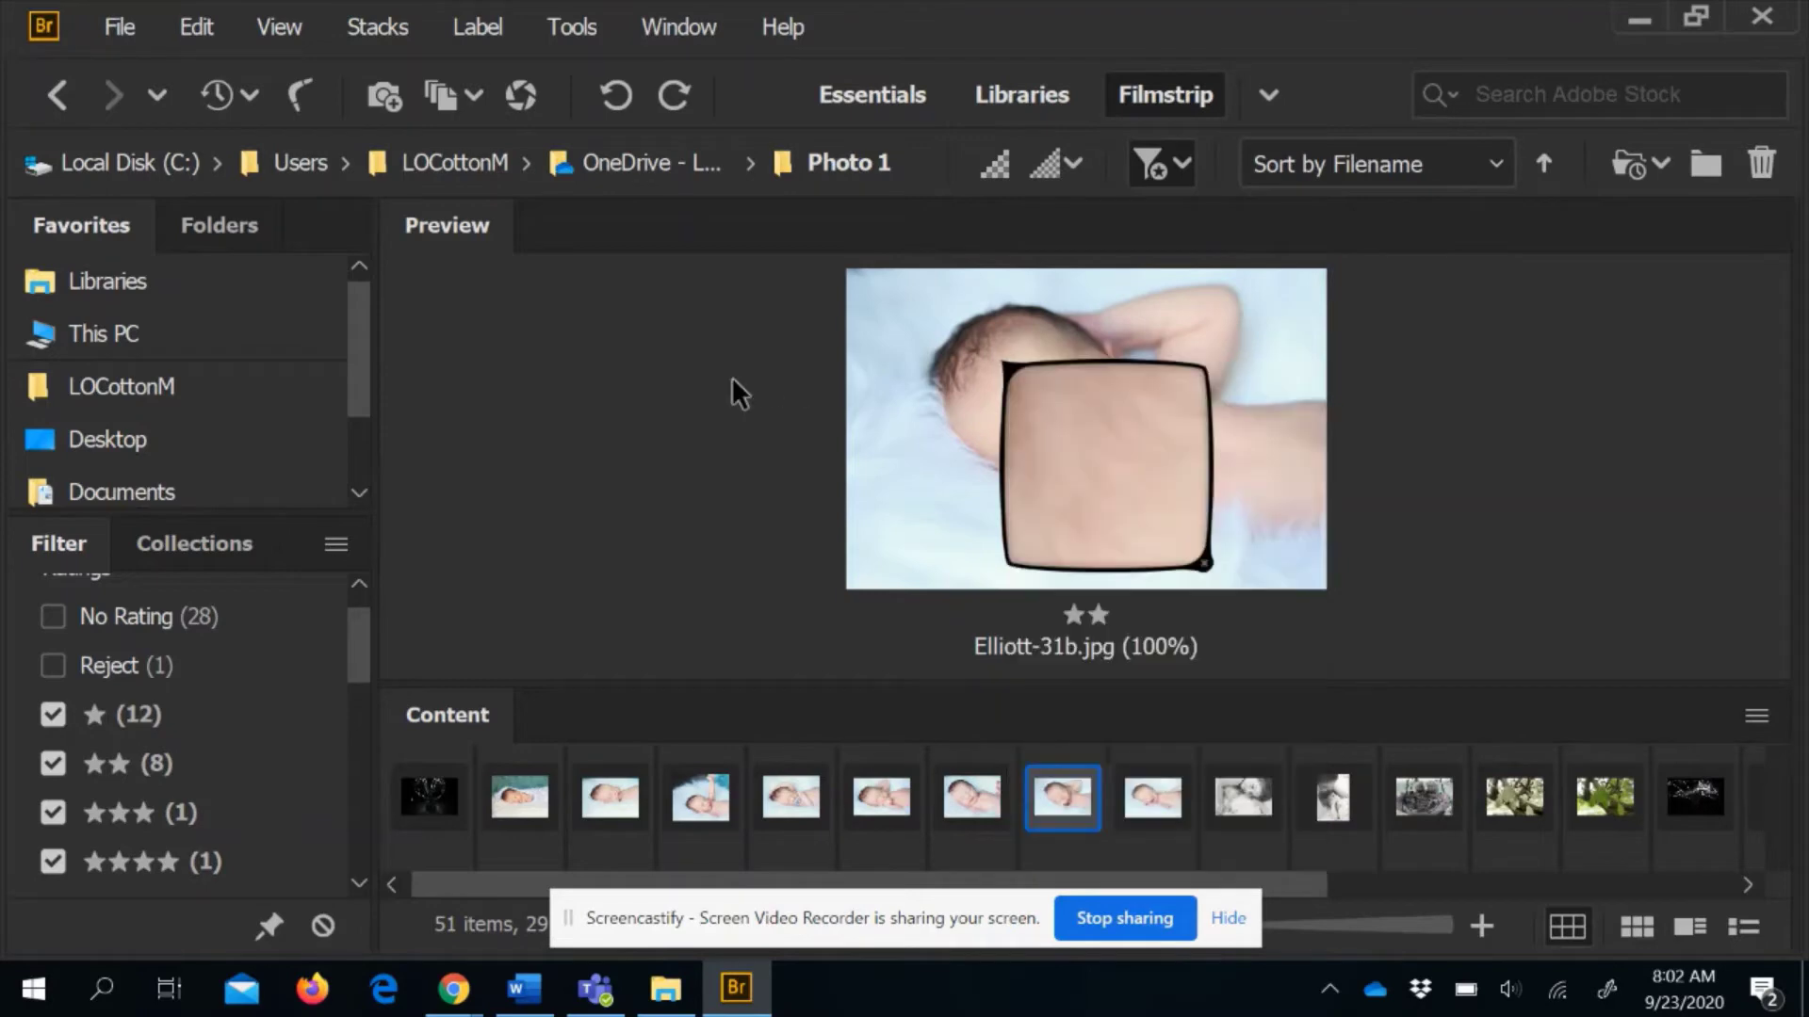
{"action": "left_click", "coordinate": [963, 403]}
{"action": "right_click", "coordinate": [965, 406]}
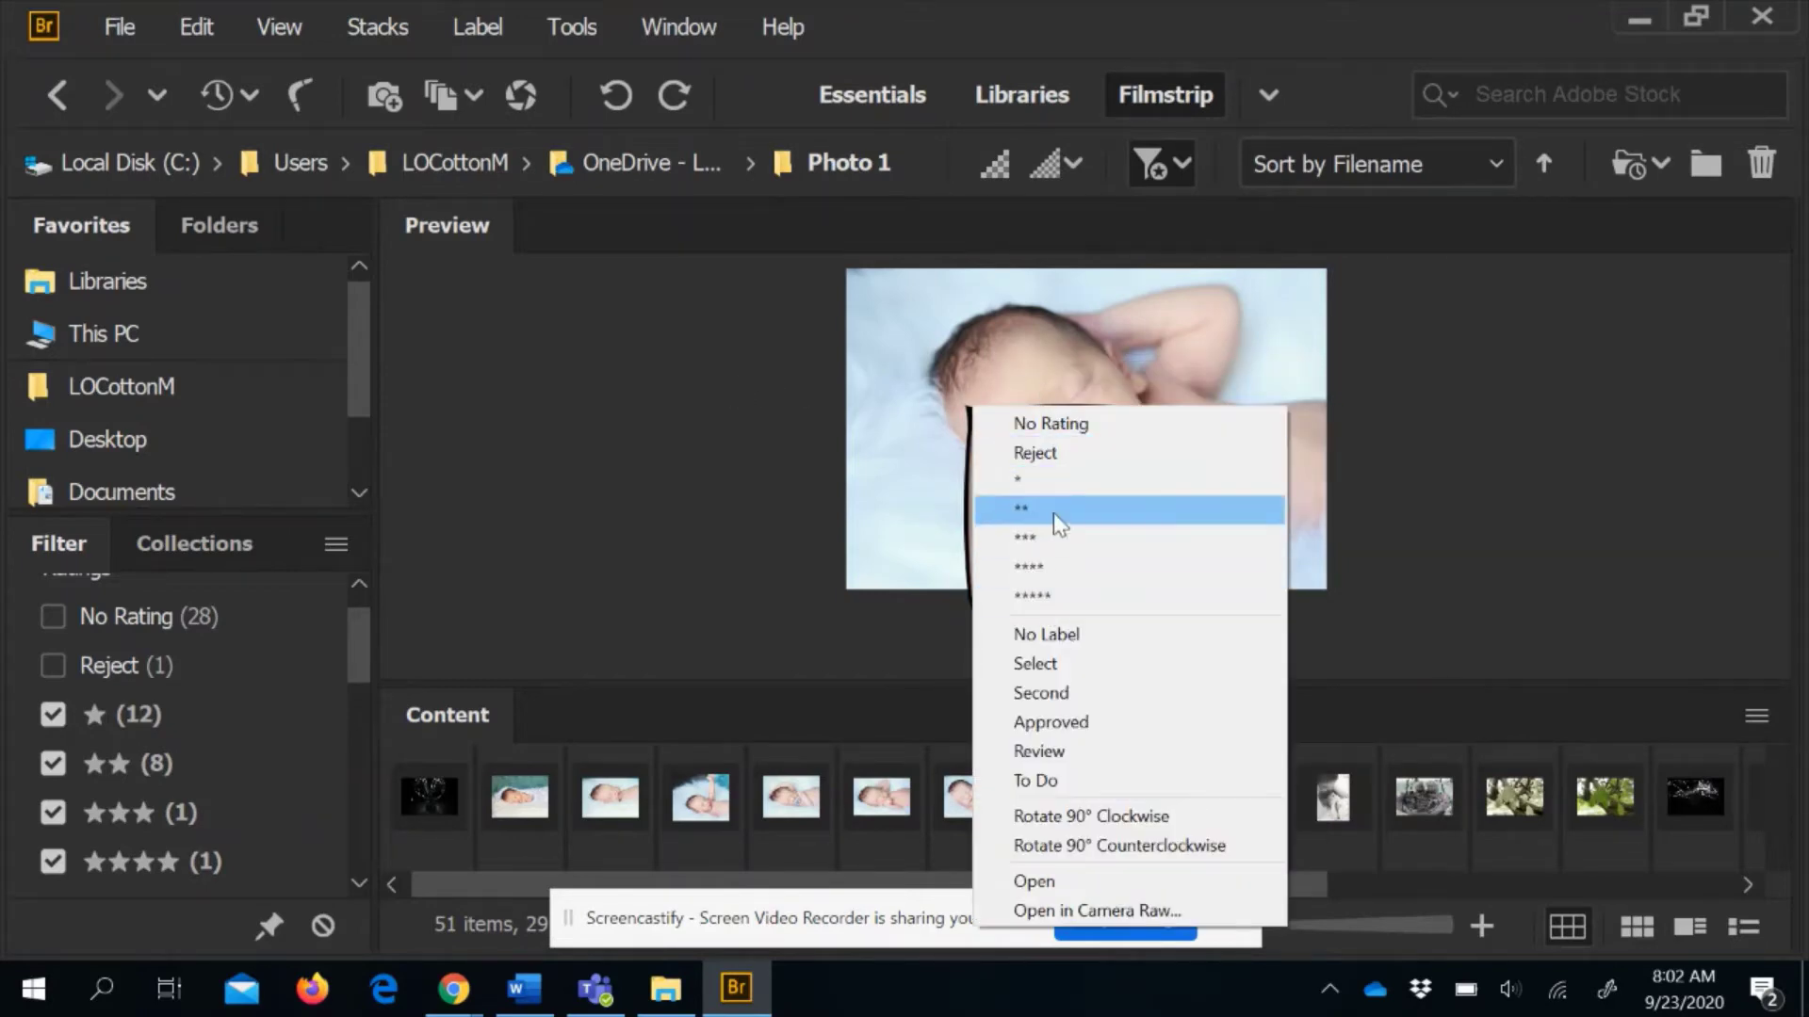
{"action": "left_click", "coordinate": [1080, 910]}
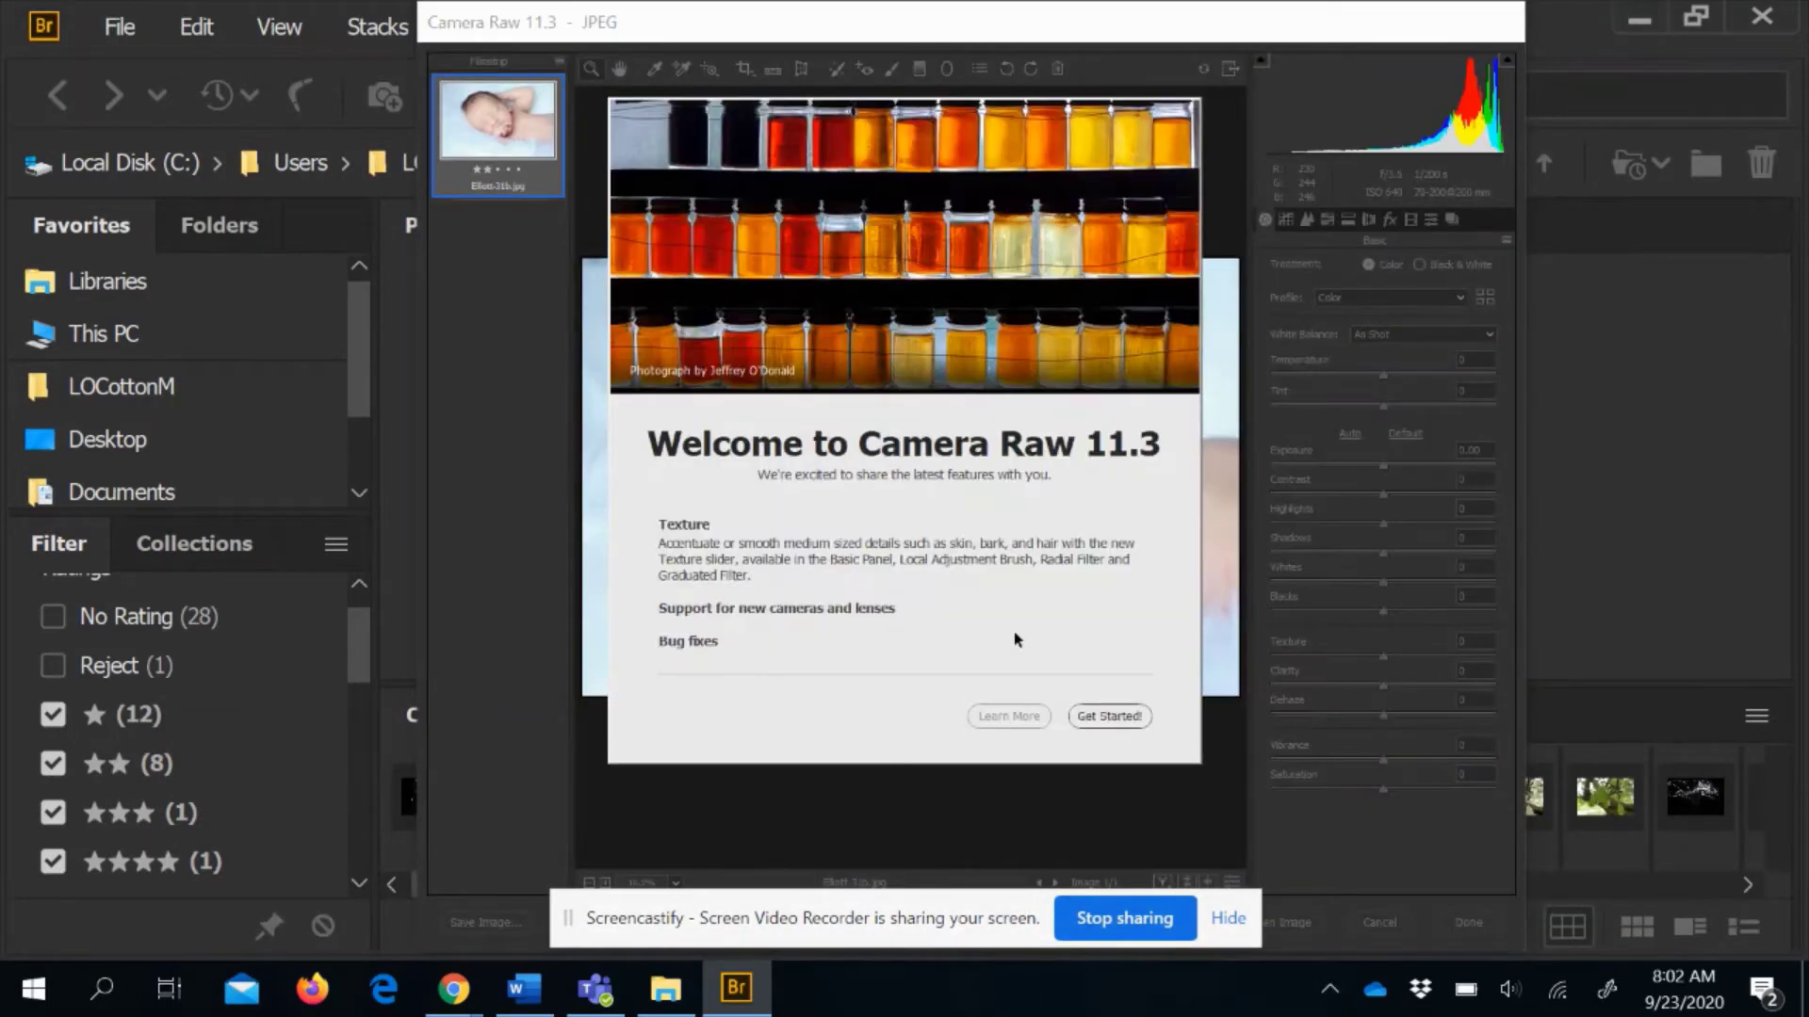
{"action": "left_click", "coordinate": [1108, 717]}
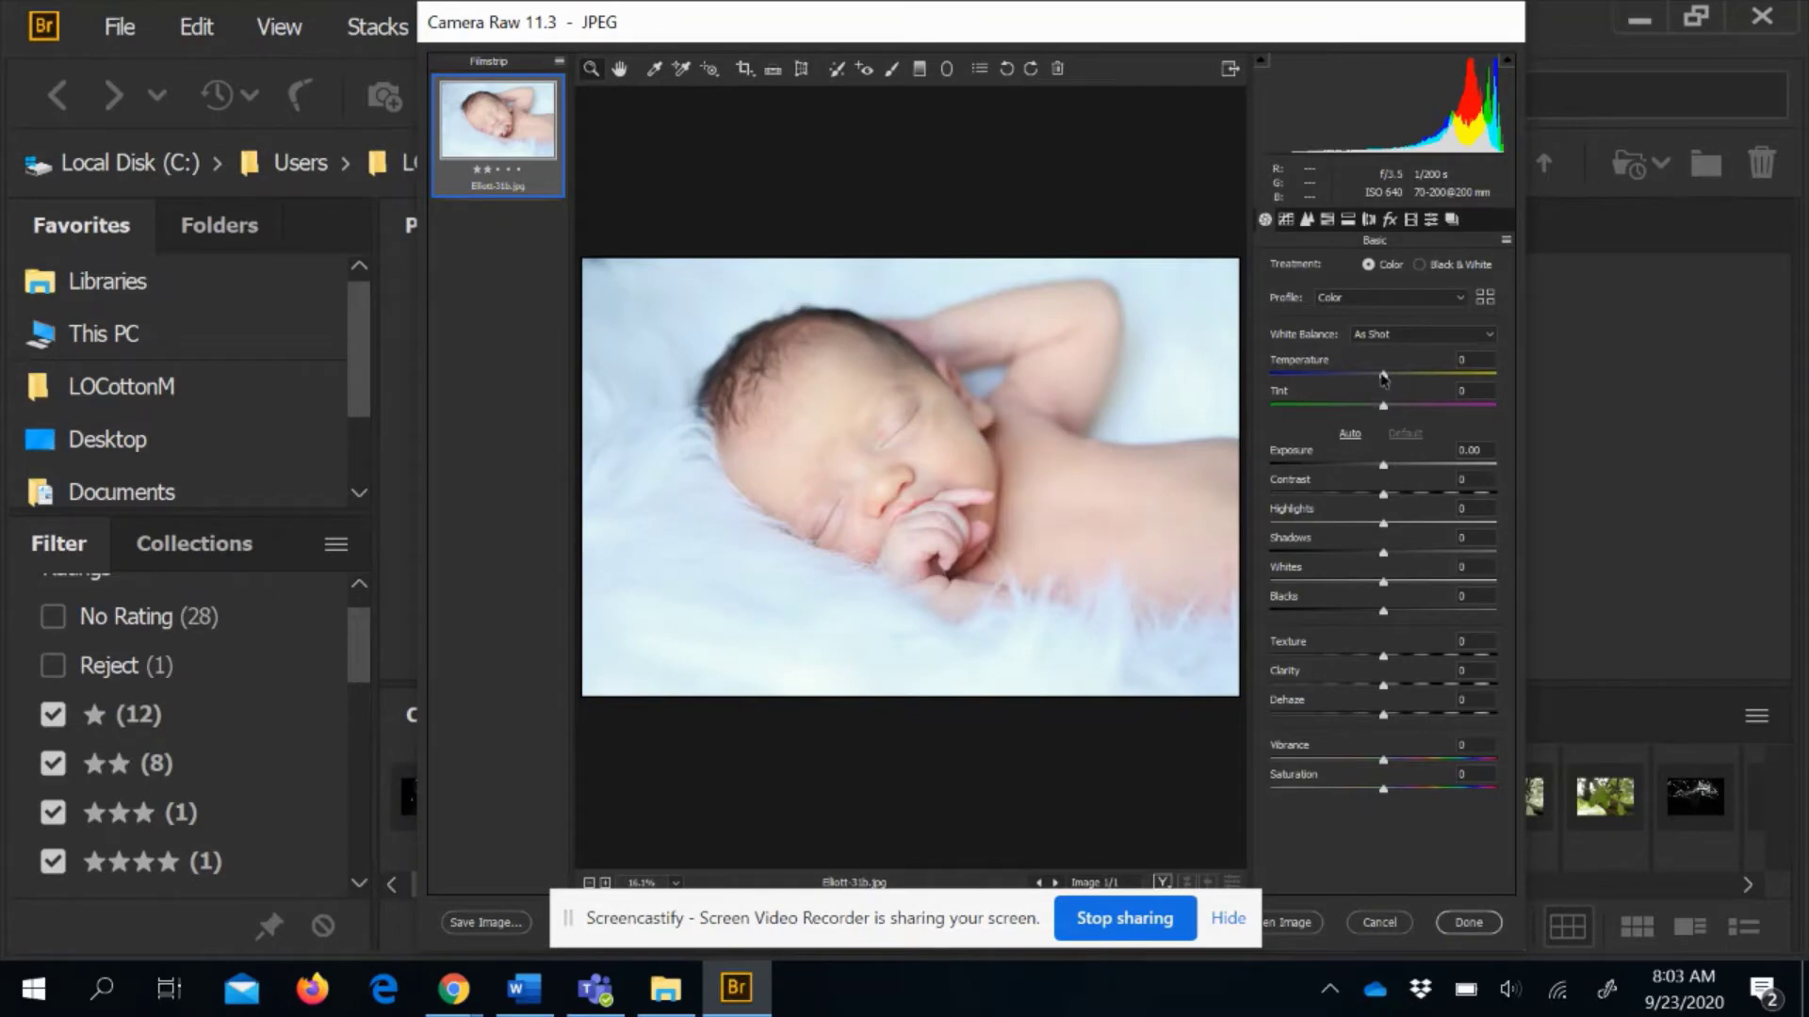
Adjust the baby photo's white balance to Temperature +3 and Tint -3, and raise Contrast to about +12
{"action": "left_click_drag", "start_coordinate": [1383, 378], "coordinate": [1377, 422]}
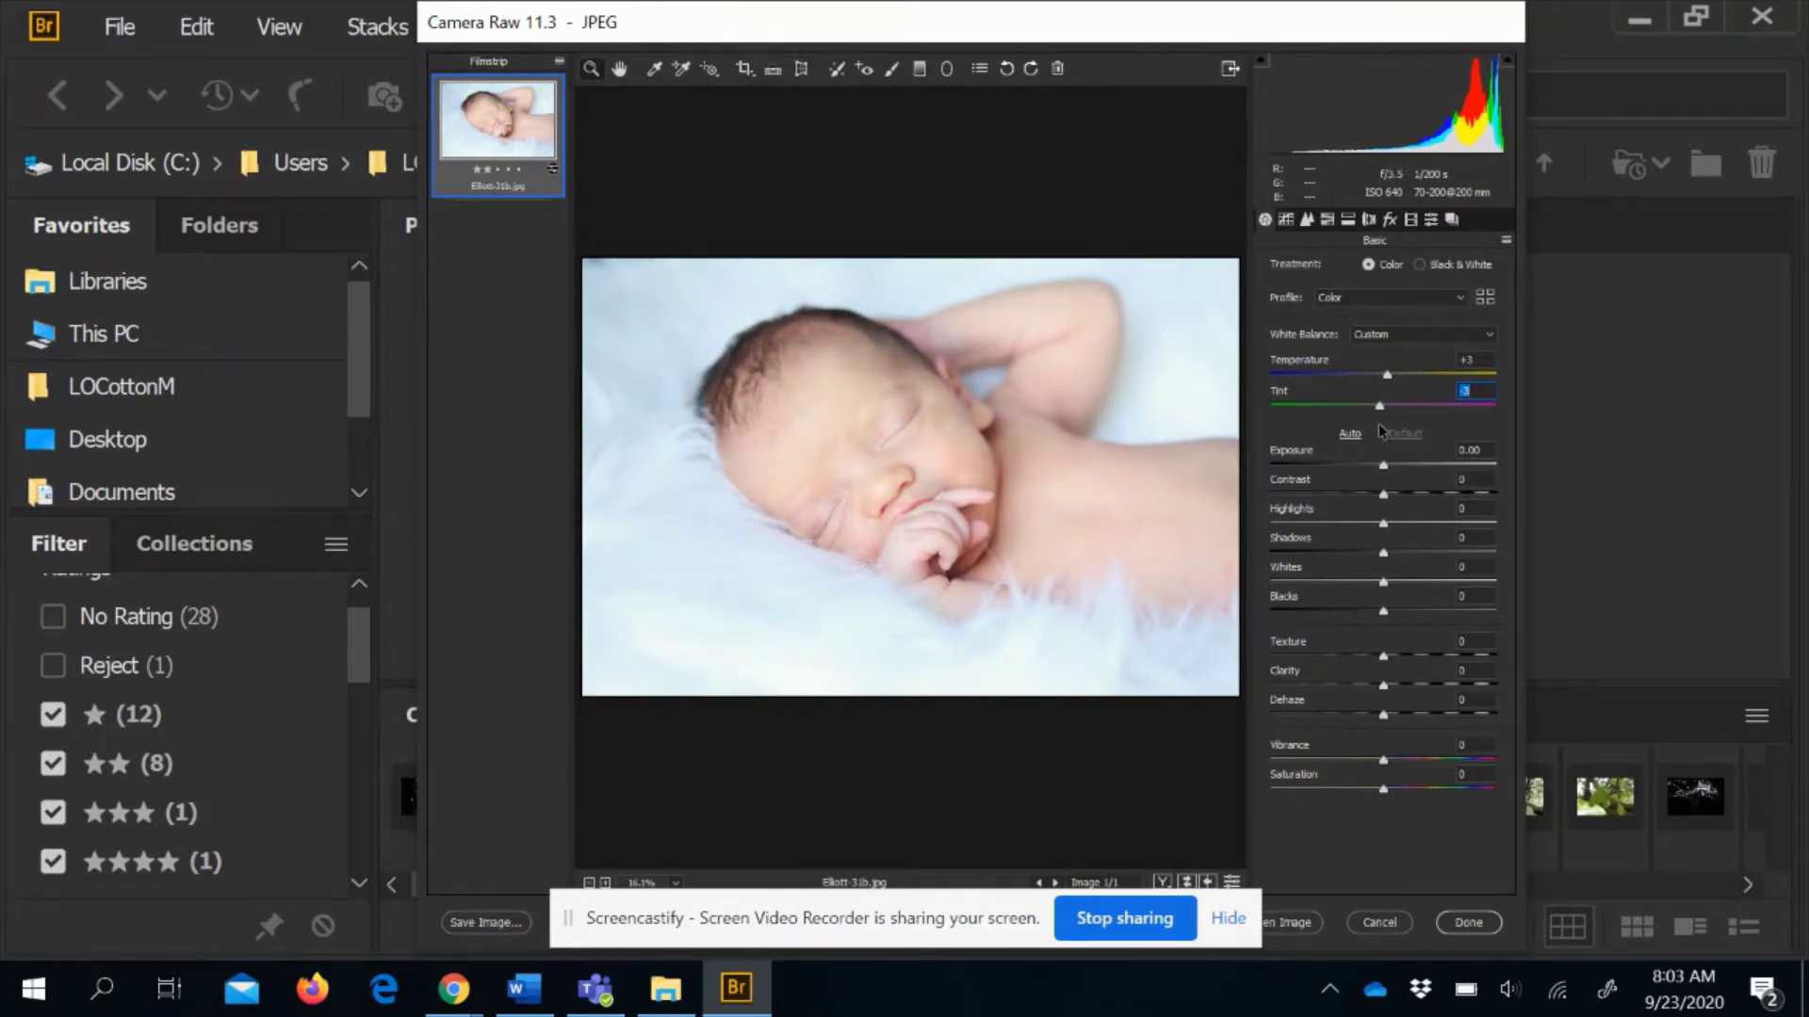
{"action": "left_click", "coordinate": [1382, 476]}
{"action": "key", "text": "shift+Up"}
{"action": "key", "text": "shift+Up"}
{"action": "key", "text": "shift+Up"}
{"action": "key", "text": "shift+Up"}
{"action": "key", "text": "shift+Up"}
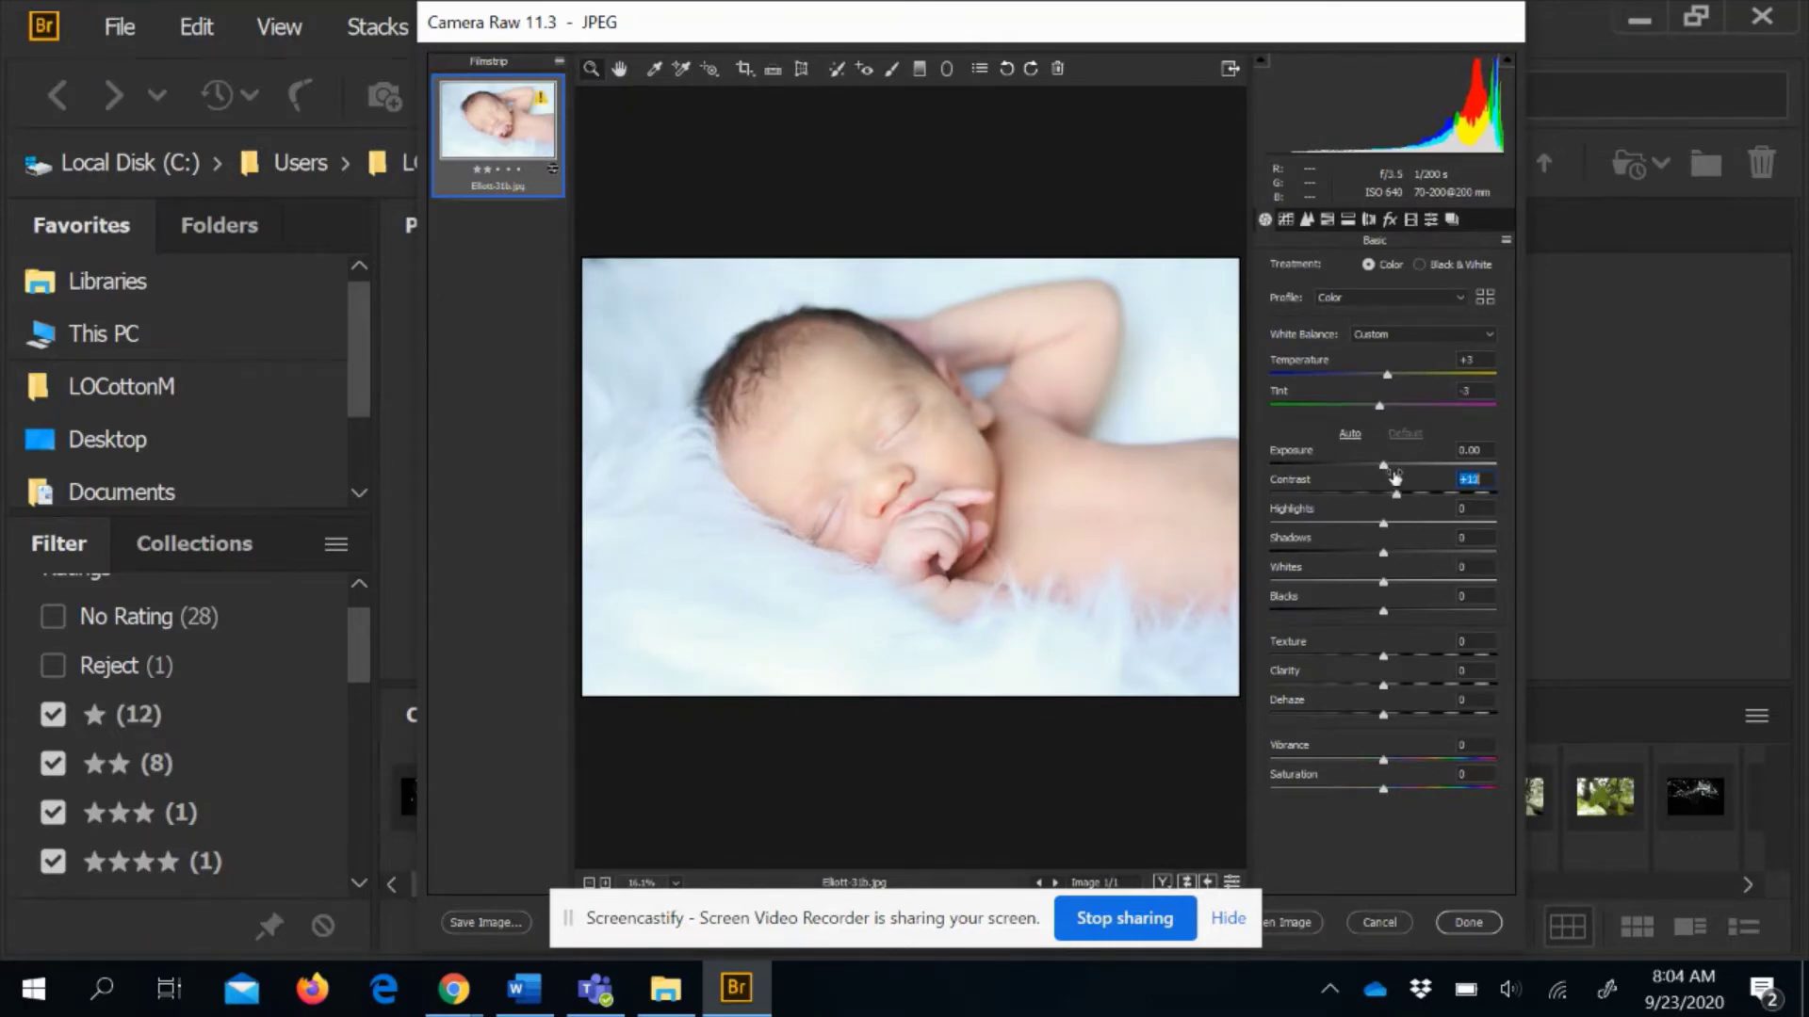
Set the photo's Exposure to -0.15 and lower its Contrast to about -31
{"action": "mouse_move", "coordinate": [1382, 468]}
{"action": "left_mouse_down"}
{"action": "mouse_move", "coordinate": [1401, 468]}
{"action": "mouse_move", "coordinate": [1379, 471]}
{"action": "left_mouse_up"}
{"action": "key", "text": "Up"}
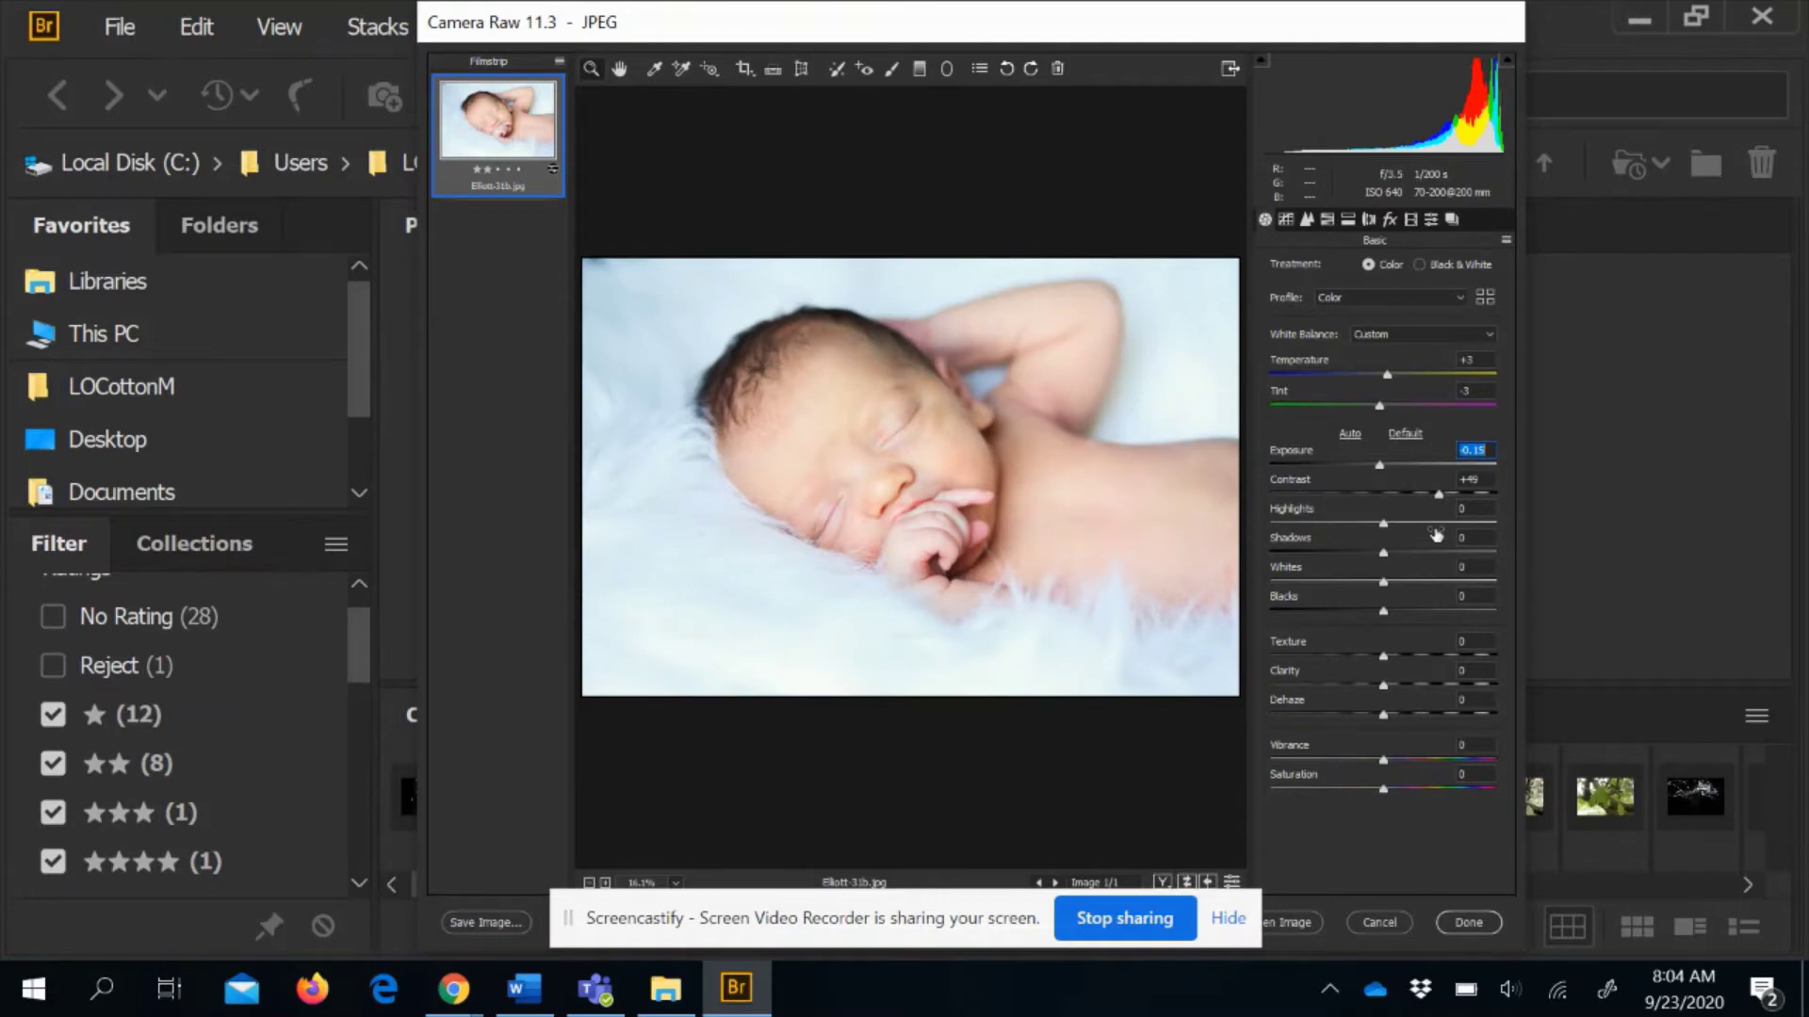
{"action": "left_click", "coordinate": [1441, 496]}
{"action": "left_click_drag", "start_coordinate": [1442, 497], "coordinate": [1350, 507]}
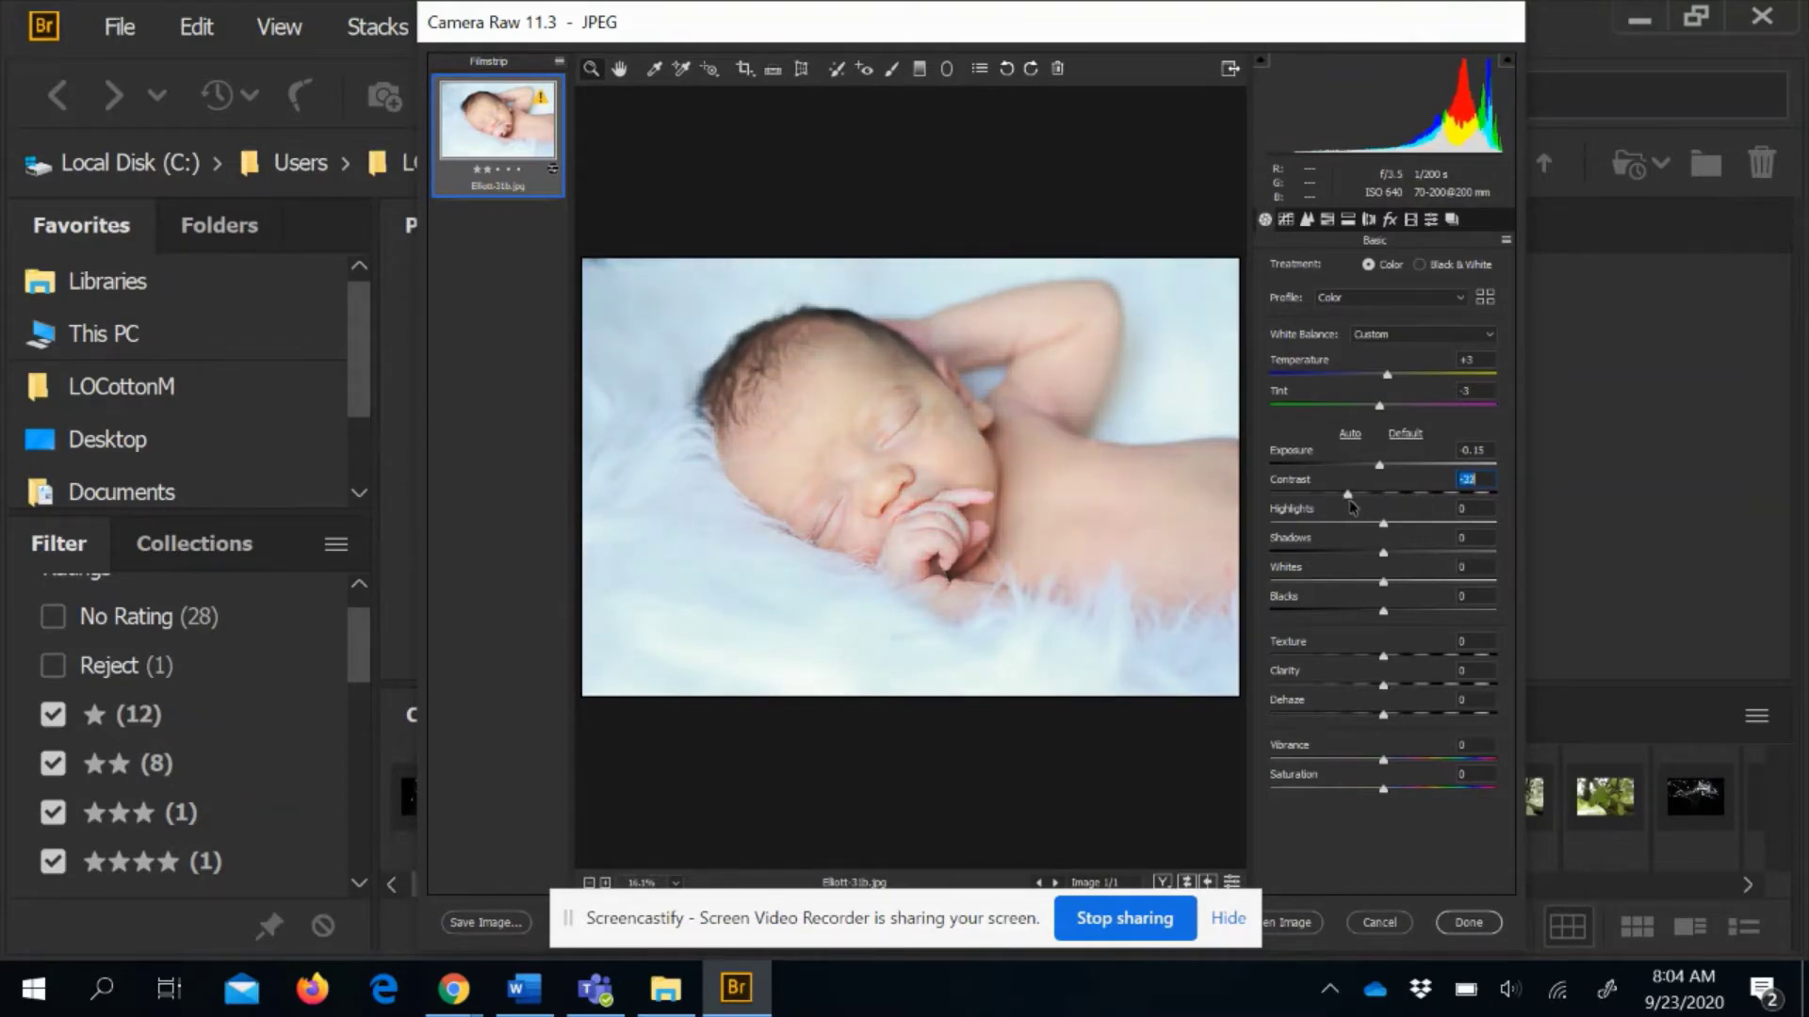
Set the photo's tonal values to Highlights -24, Shadows +28, Whites +12 and Blacks +21
{"action": "left_click", "coordinate": [1390, 537]}
{"action": "left_click_drag", "start_coordinate": [1383, 524], "coordinate": [1411, 628]}
{"action": "left_click", "coordinate": [1382, 565]}
{"action": "left_click", "coordinate": [1381, 553]}
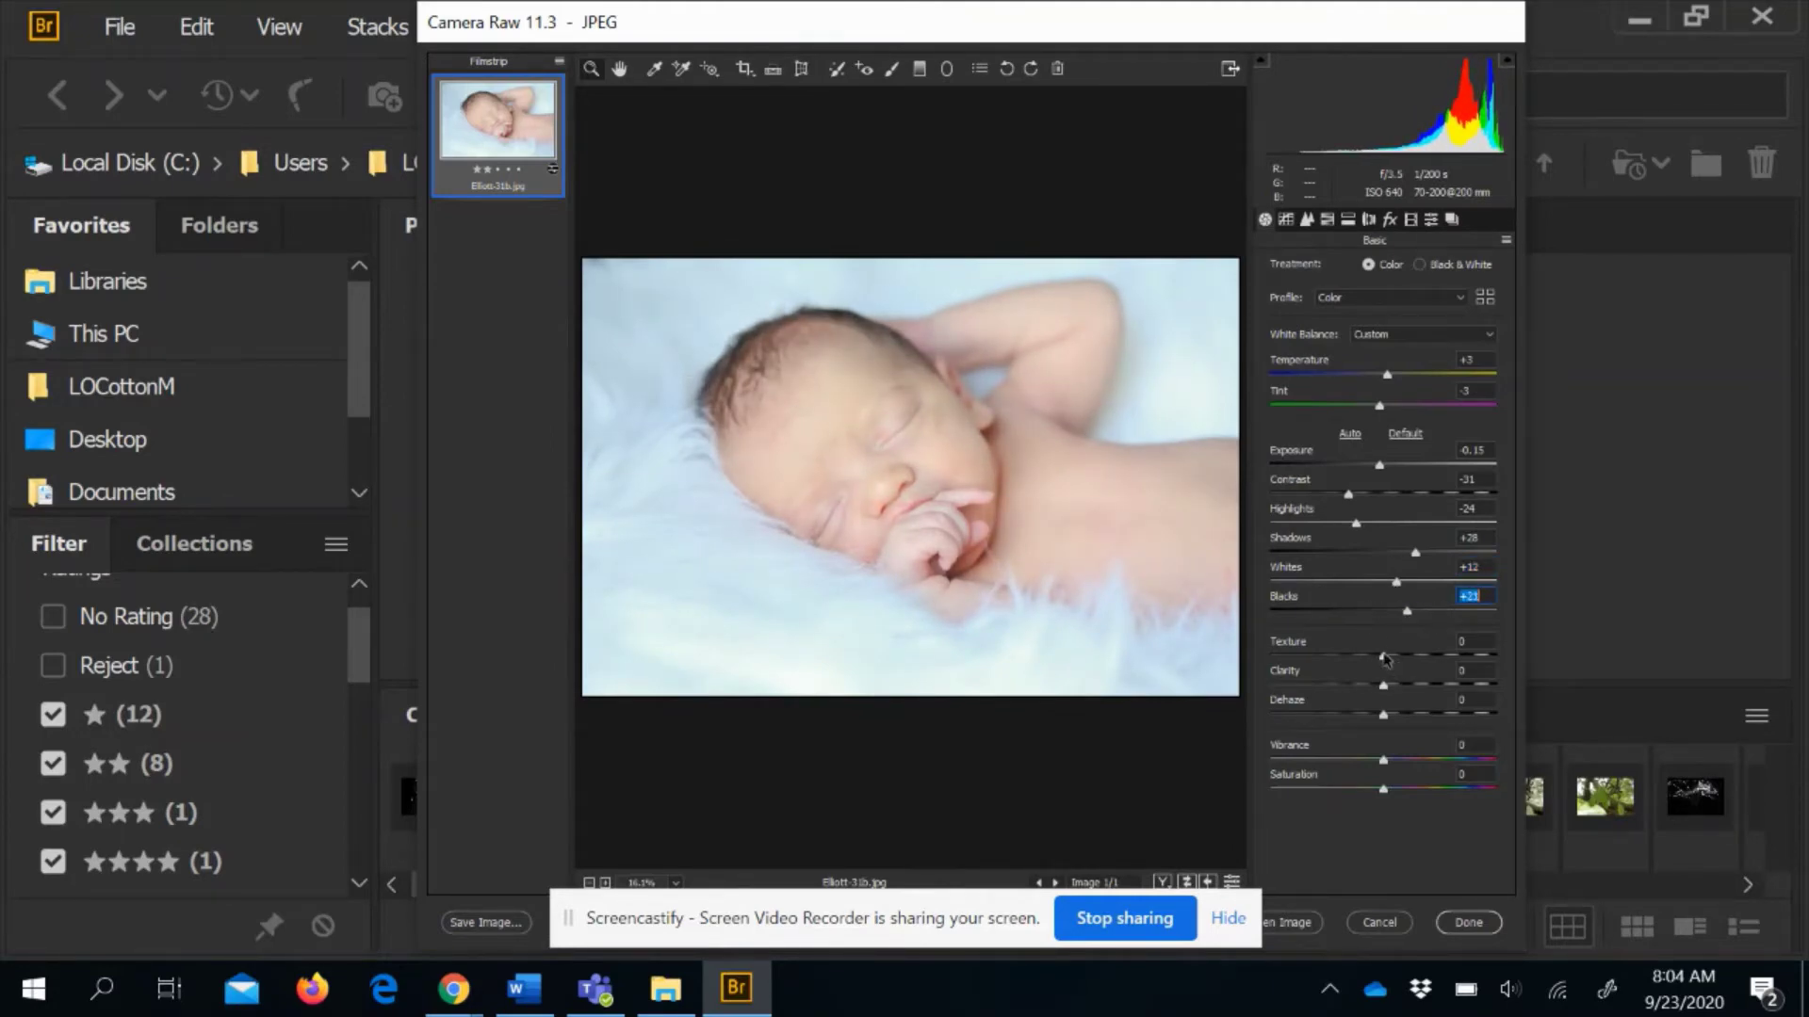
Set the photo's Texture to +3, Clarity to about +9 and Dehaze to +3
{"action": "left_click_drag", "start_coordinate": [1383, 655], "coordinate": [1398, 694]}
{"action": "left_click", "coordinate": [1381, 759]}
{"action": "mouse_move", "coordinate": [1383, 714]}
{"action": "left_mouse_down"}
{"action": "mouse_move", "coordinate": [1449, 714]}
{"action": "mouse_move", "coordinate": [1388, 722]}
{"action": "left_mouse_up"}
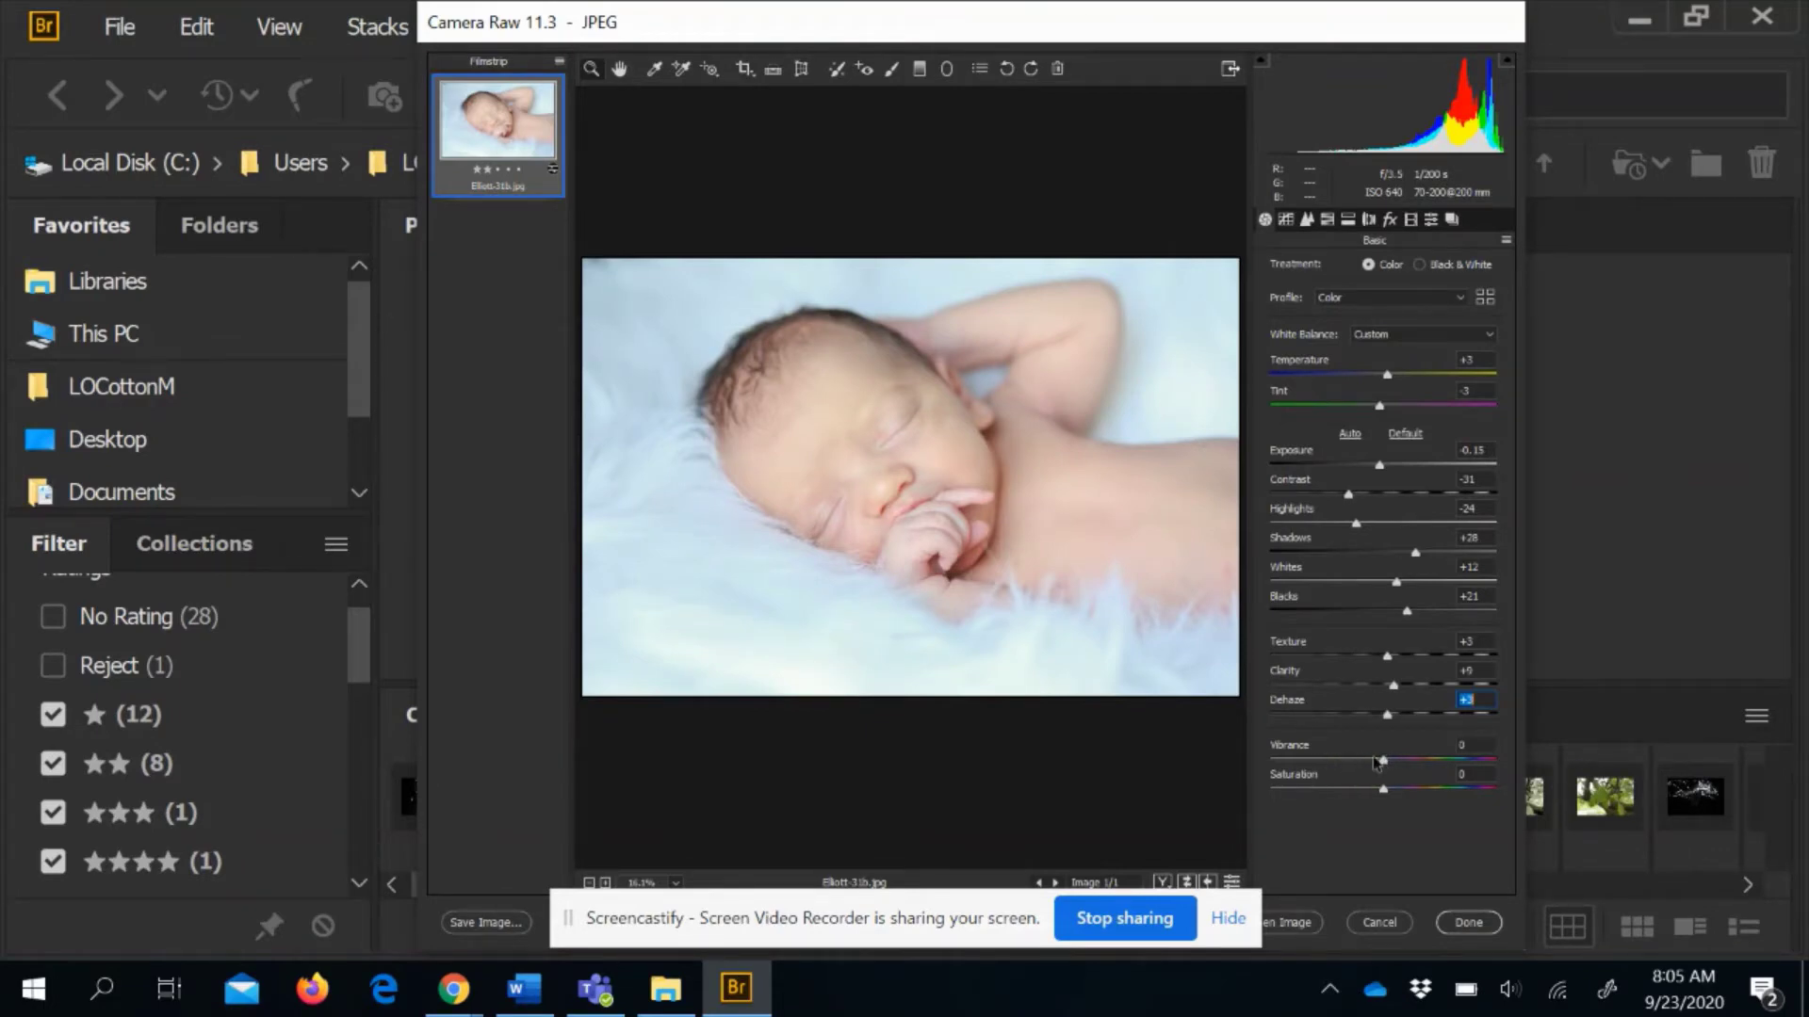
Try Saturation at about +58, and reduce it to -100 to turn the baby photo black and white
{"action": "left_click_drag", "start_coordinate": [1382, 761], "coordinate": [1455, 795]}
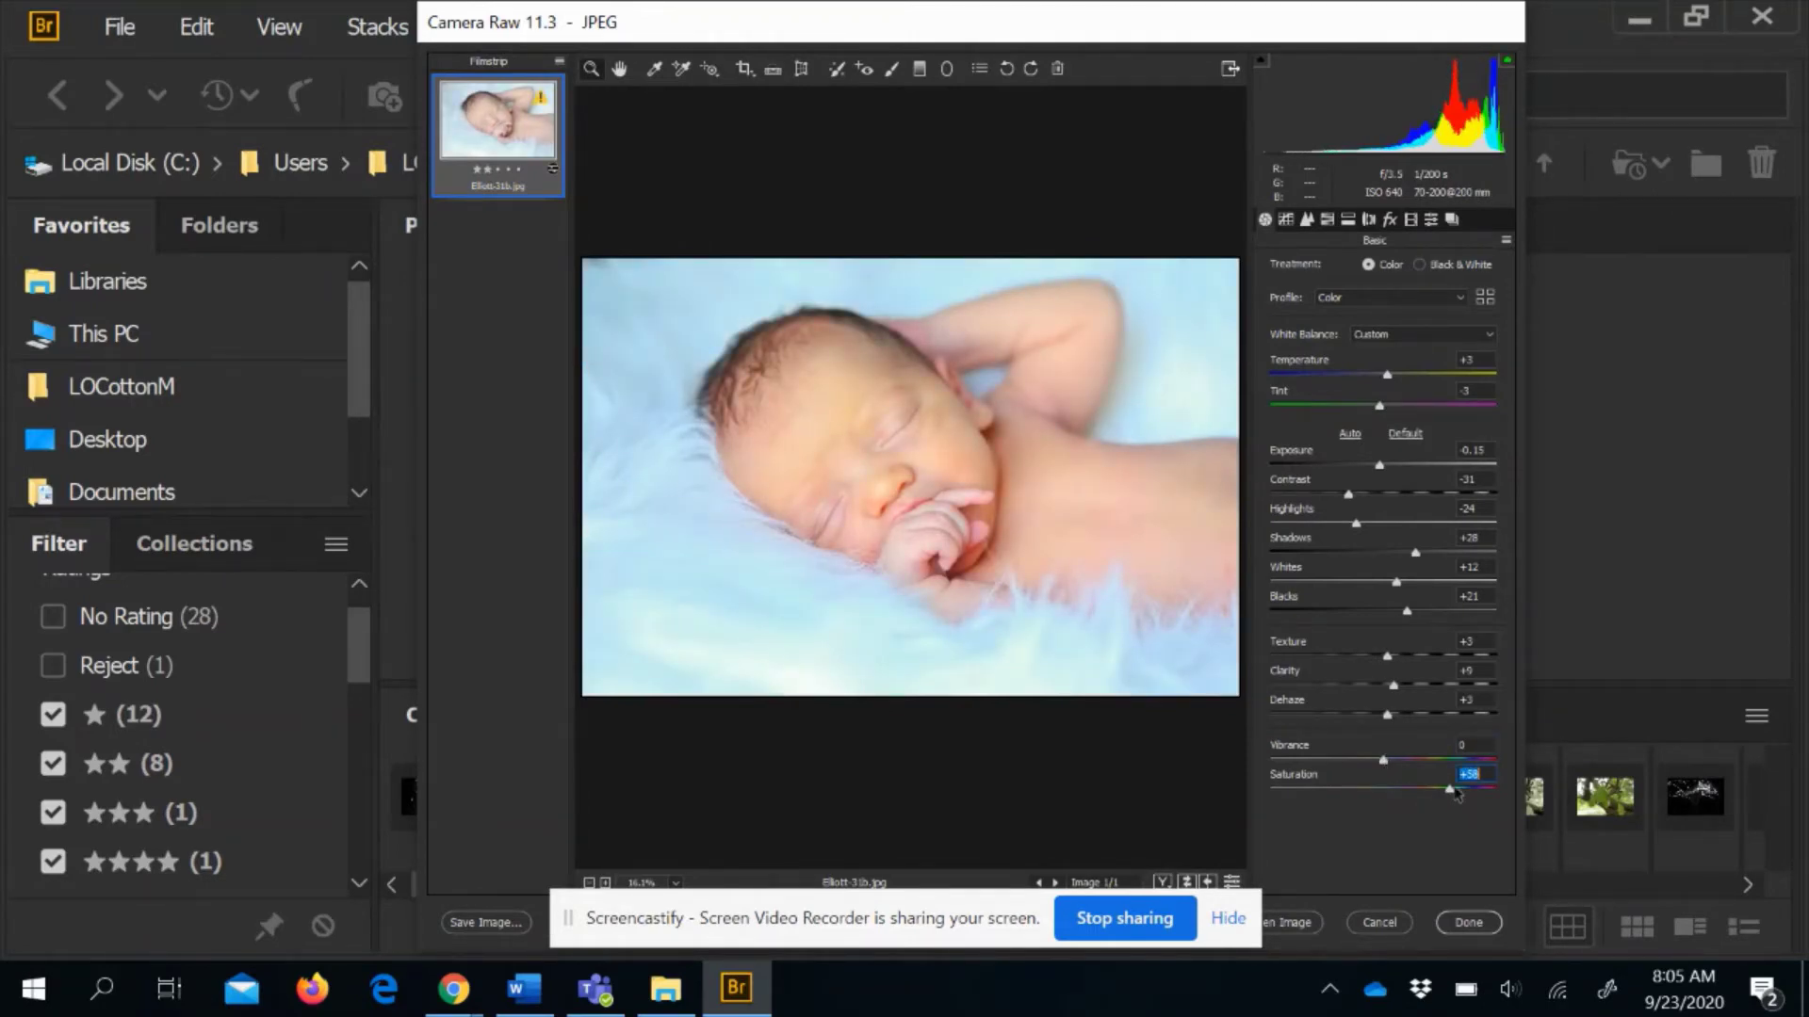
{"action": "left_click_drag", "start_coordinate": [1402, 792], "coordinate": [1253, 801]}
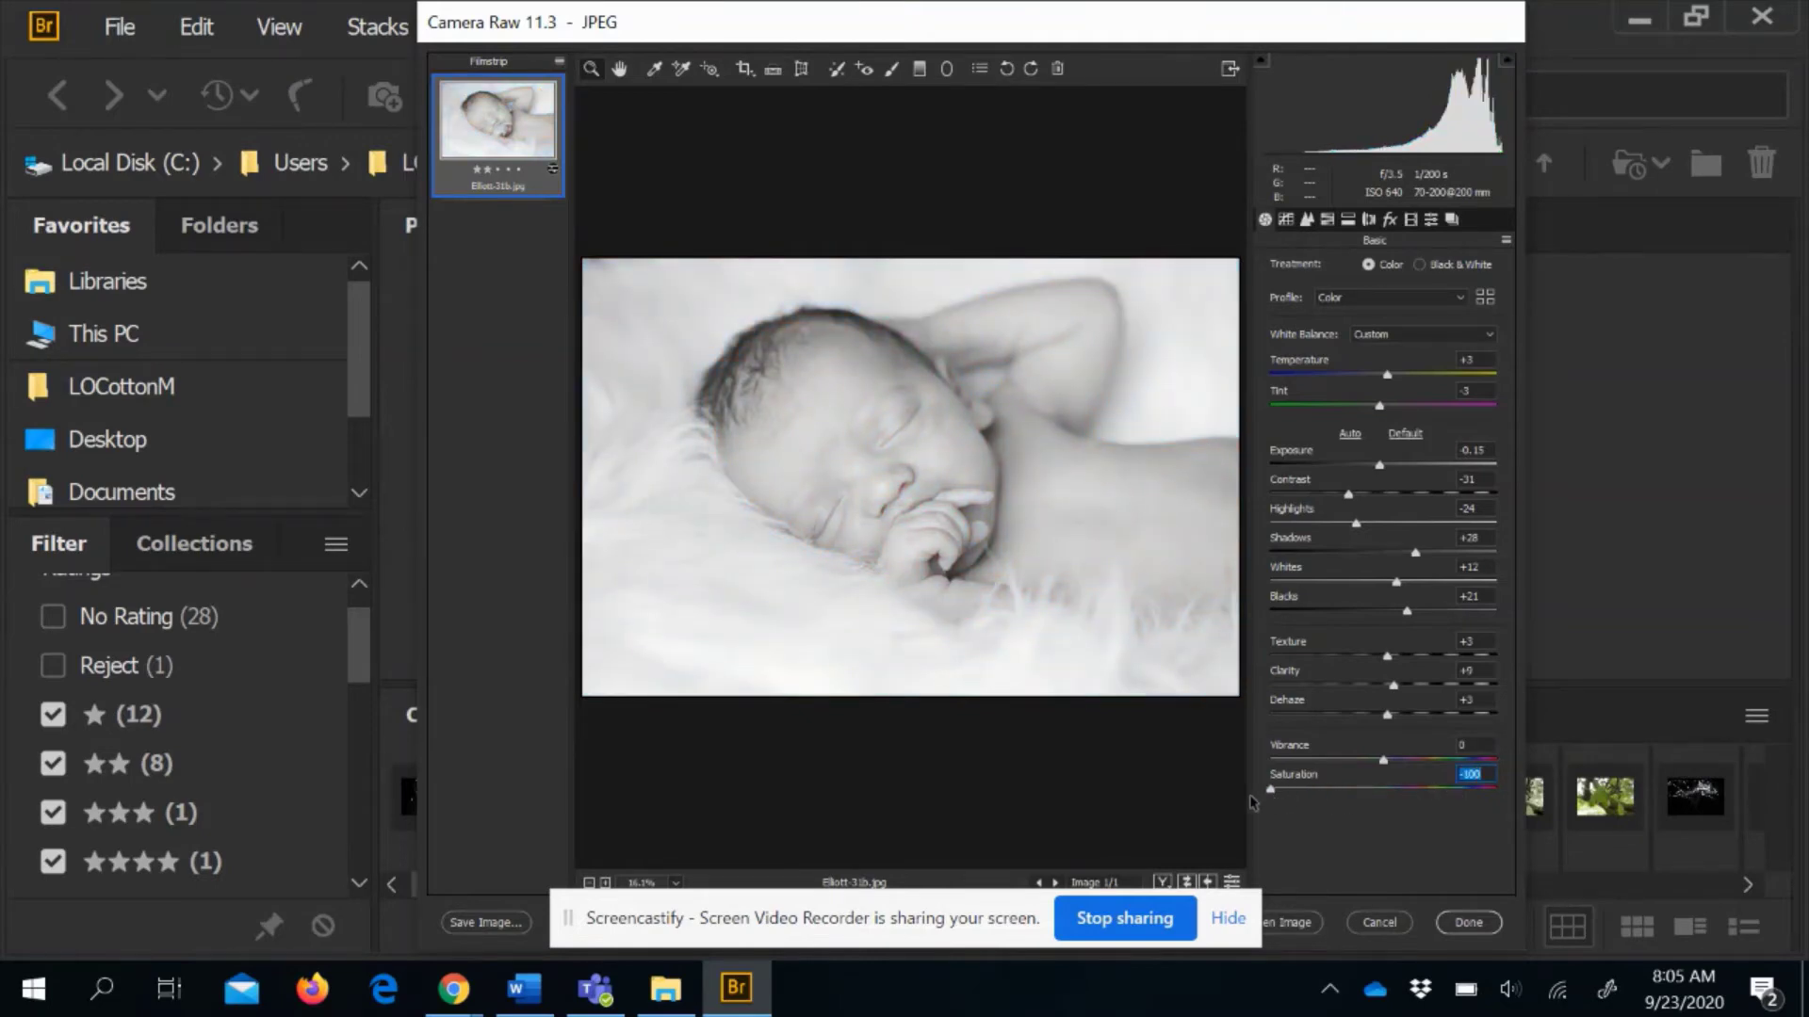
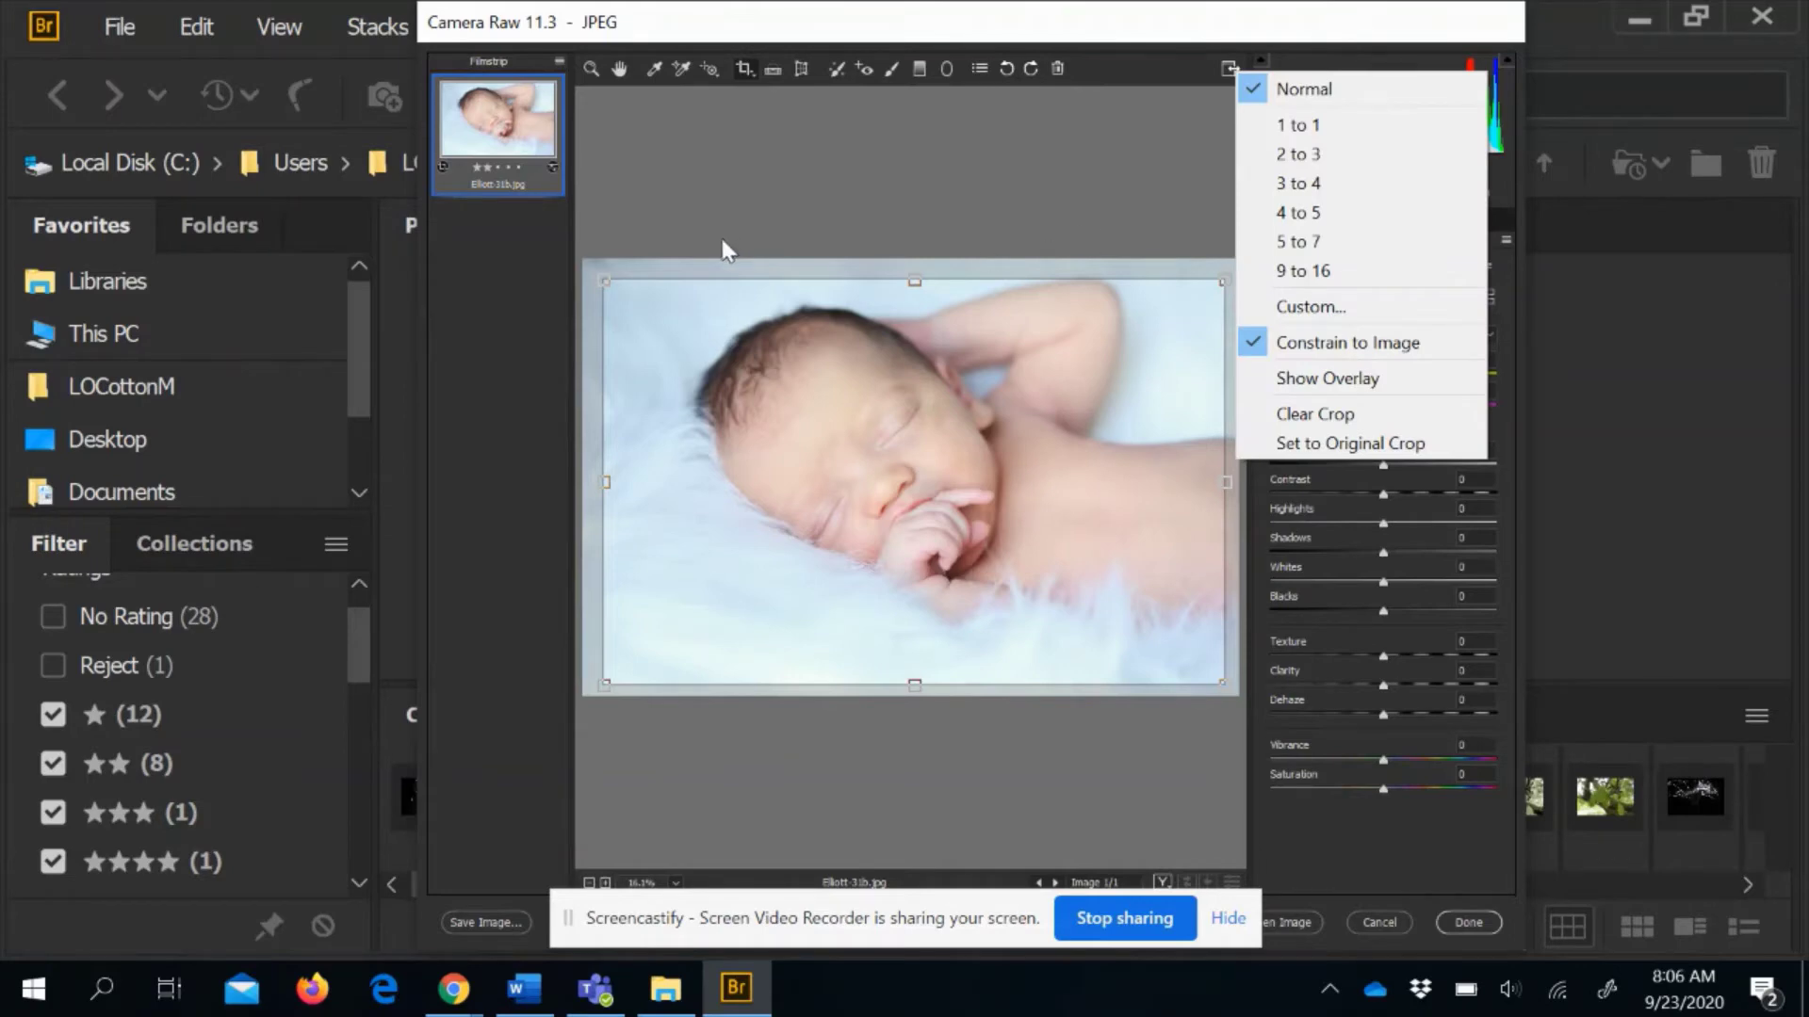
Draw a tighter crop around the baby's head and raised arm, shift it to include the elbow, and apply it
{"action": "left_click", "coordinate": [1116, 223]}
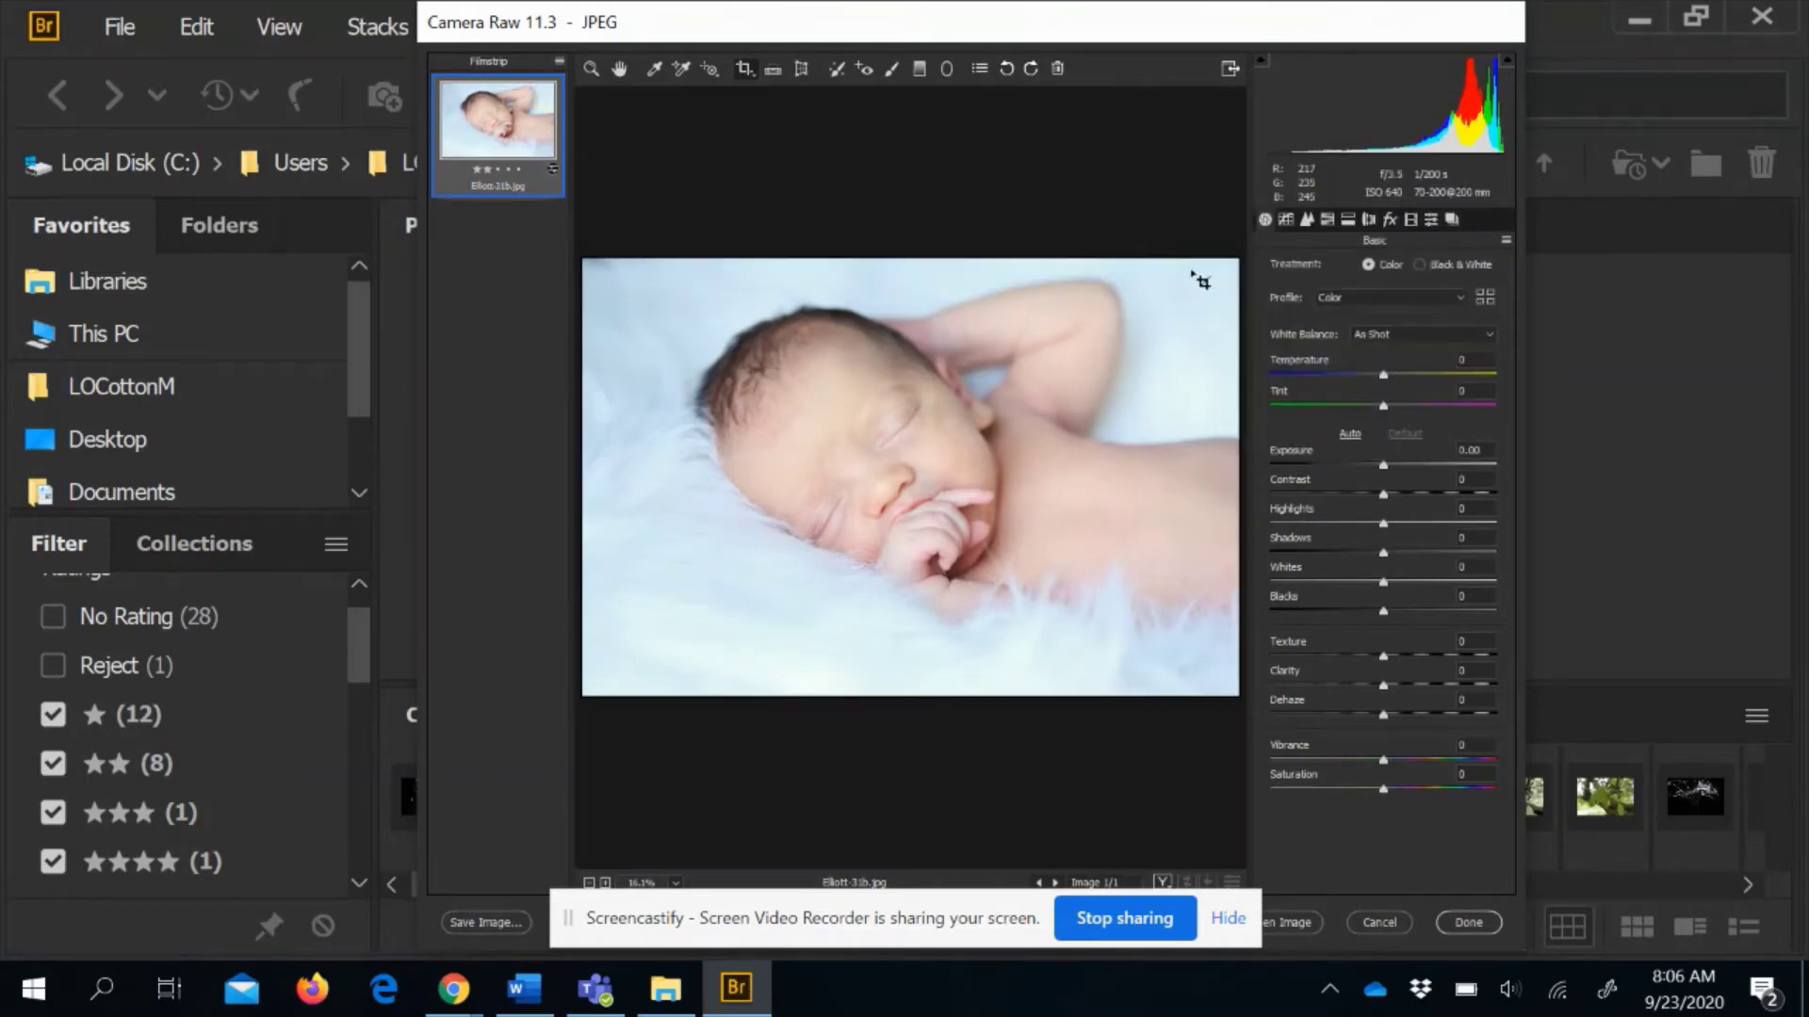
{"action": "left_click_drag", "start_coordinate": [603, 273], "coordinate": [1099, 638]}
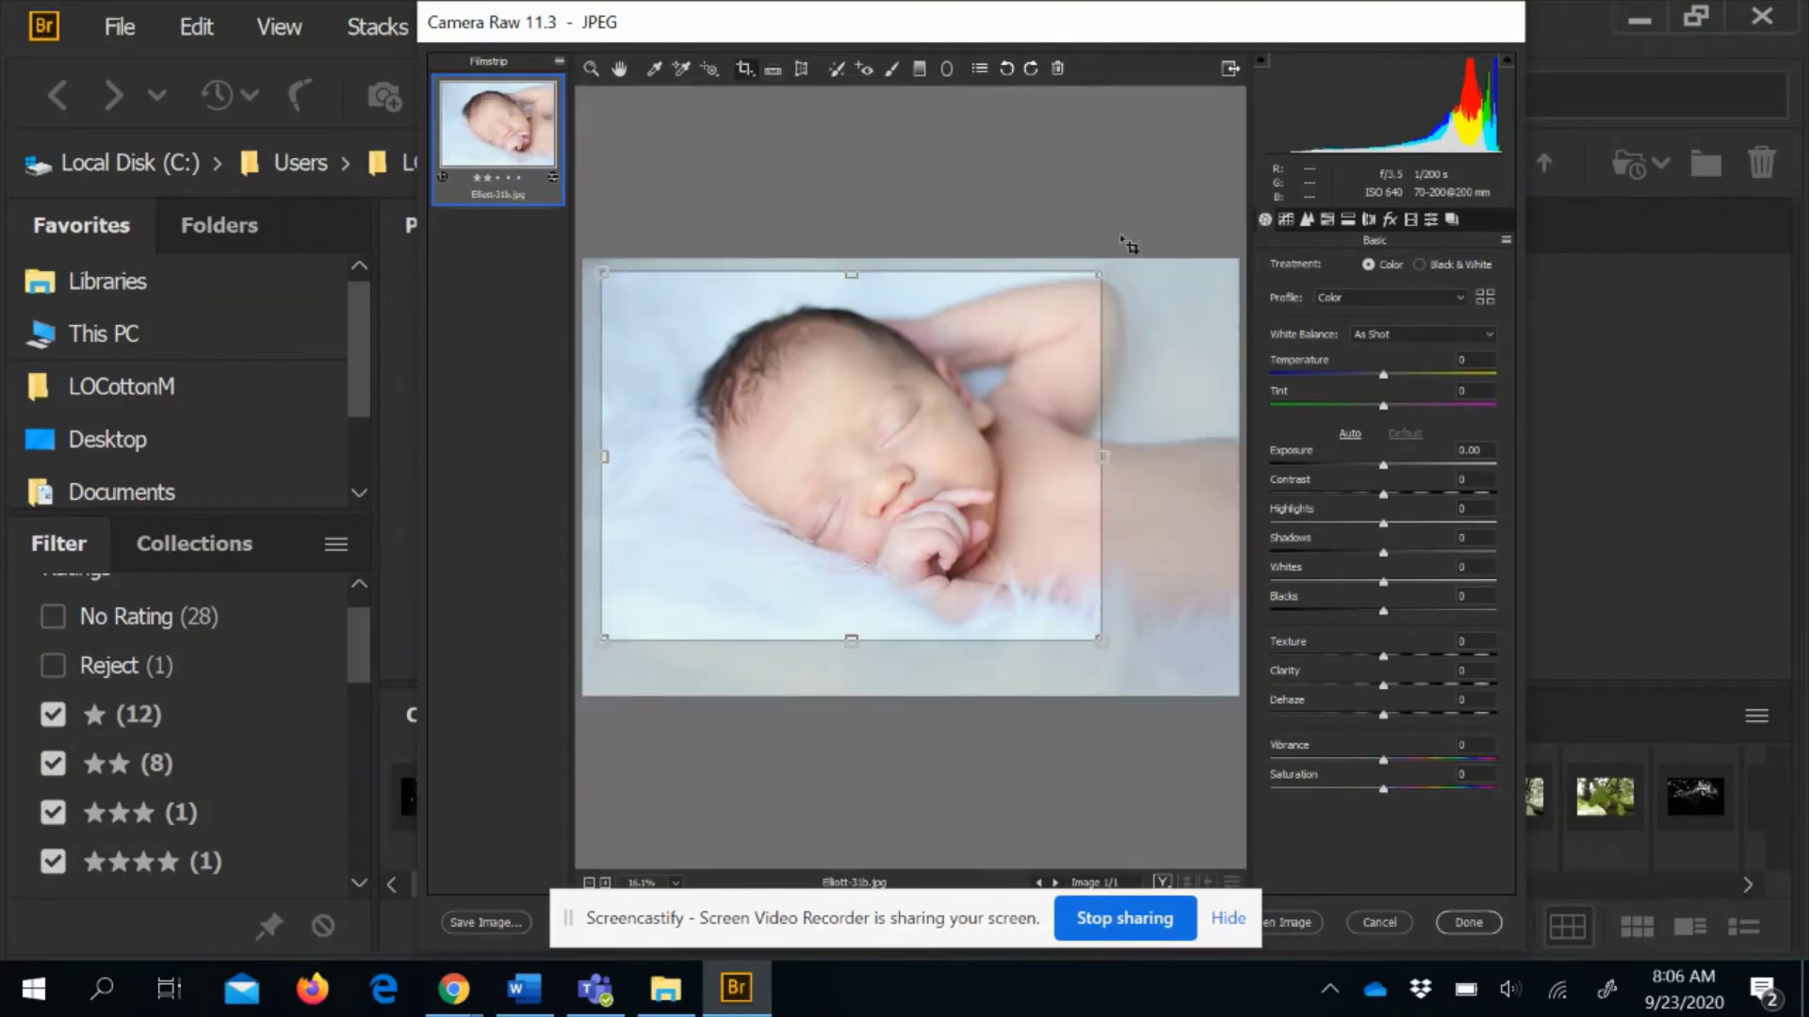
{"action": "left_click_drag", "start_coordinate": [1126, 271], "coordinate": [1124, 271]}
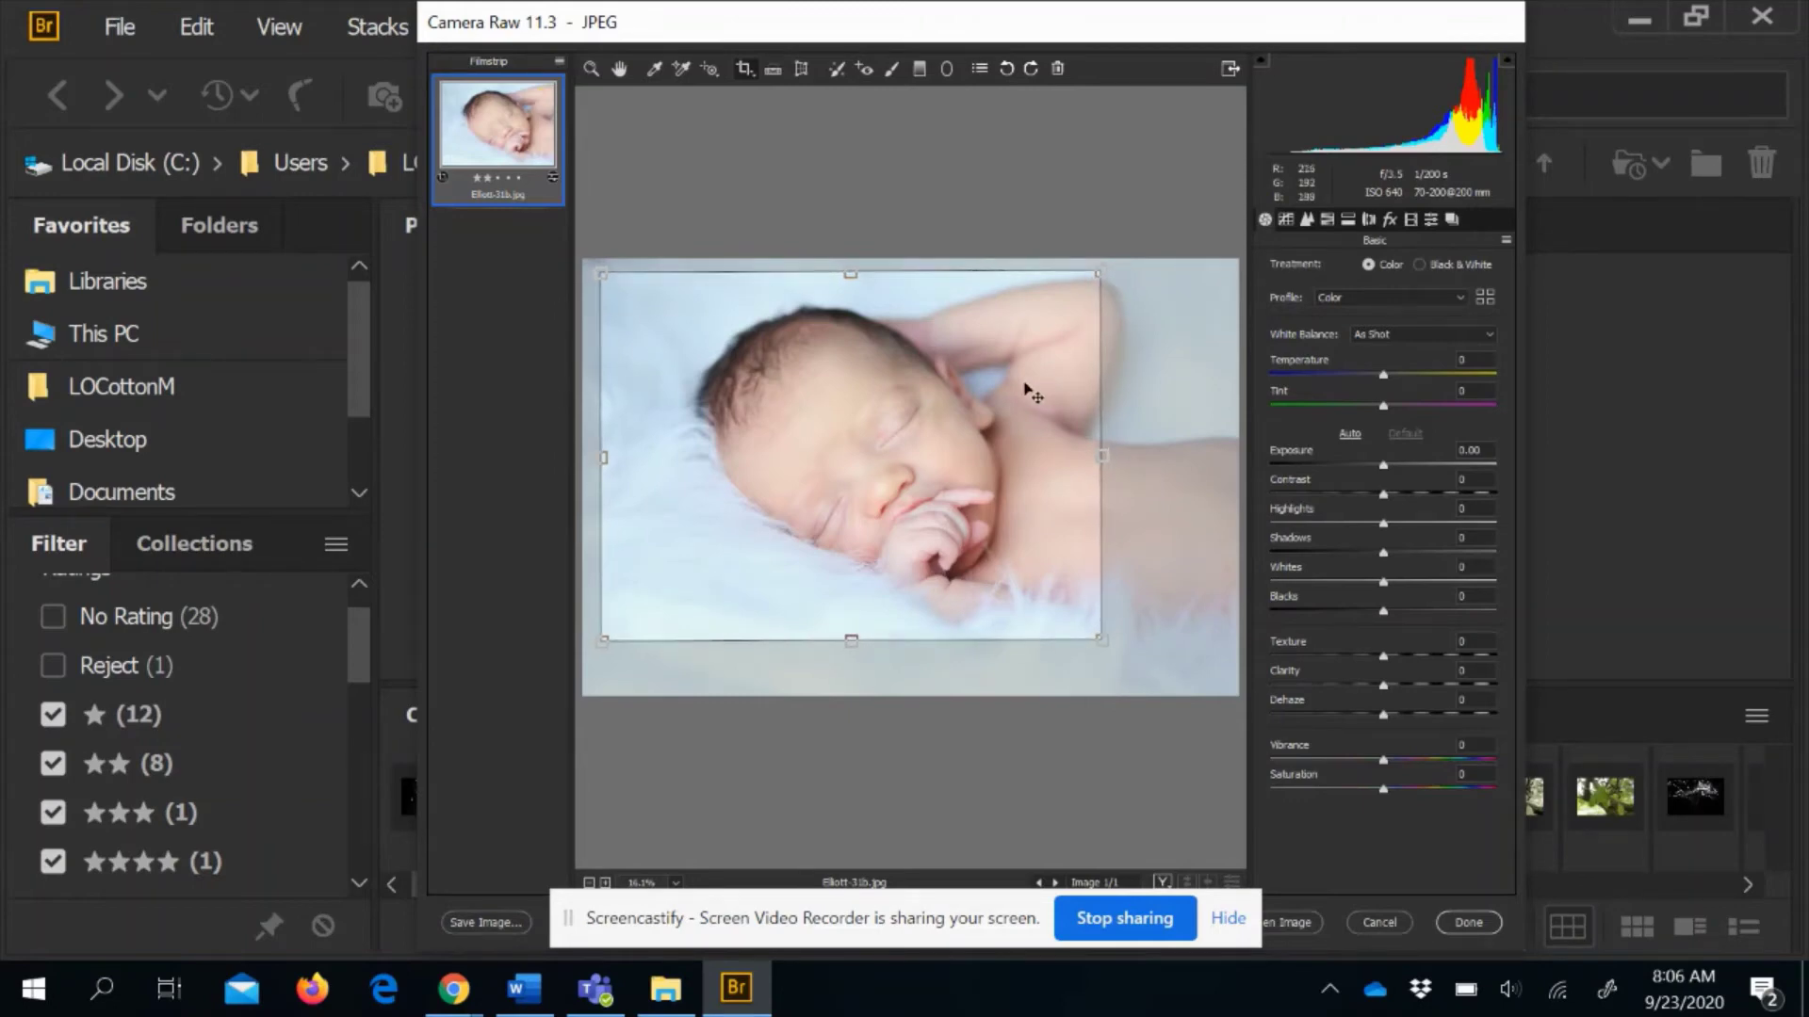
{"action": "left_click_drag", "start_coordinate": [1014, 392], "coordinate": [1059, 387]}
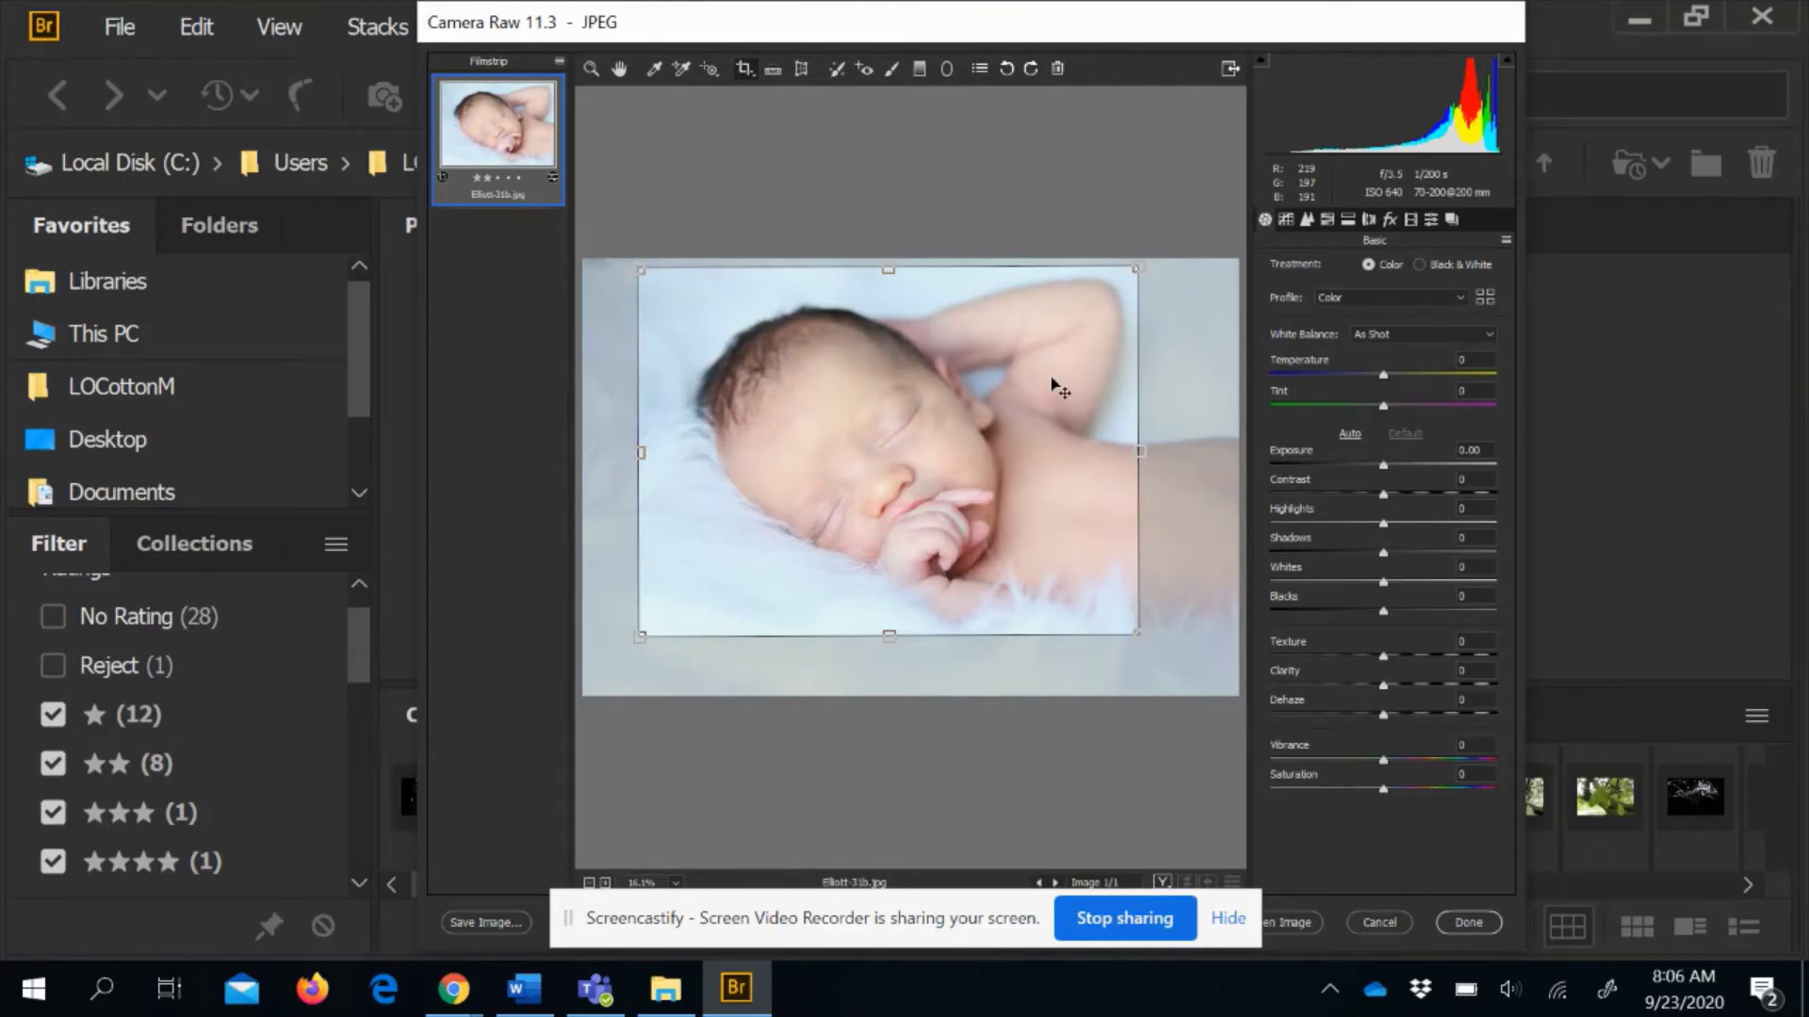
{"action": "key", "text": "Return"}
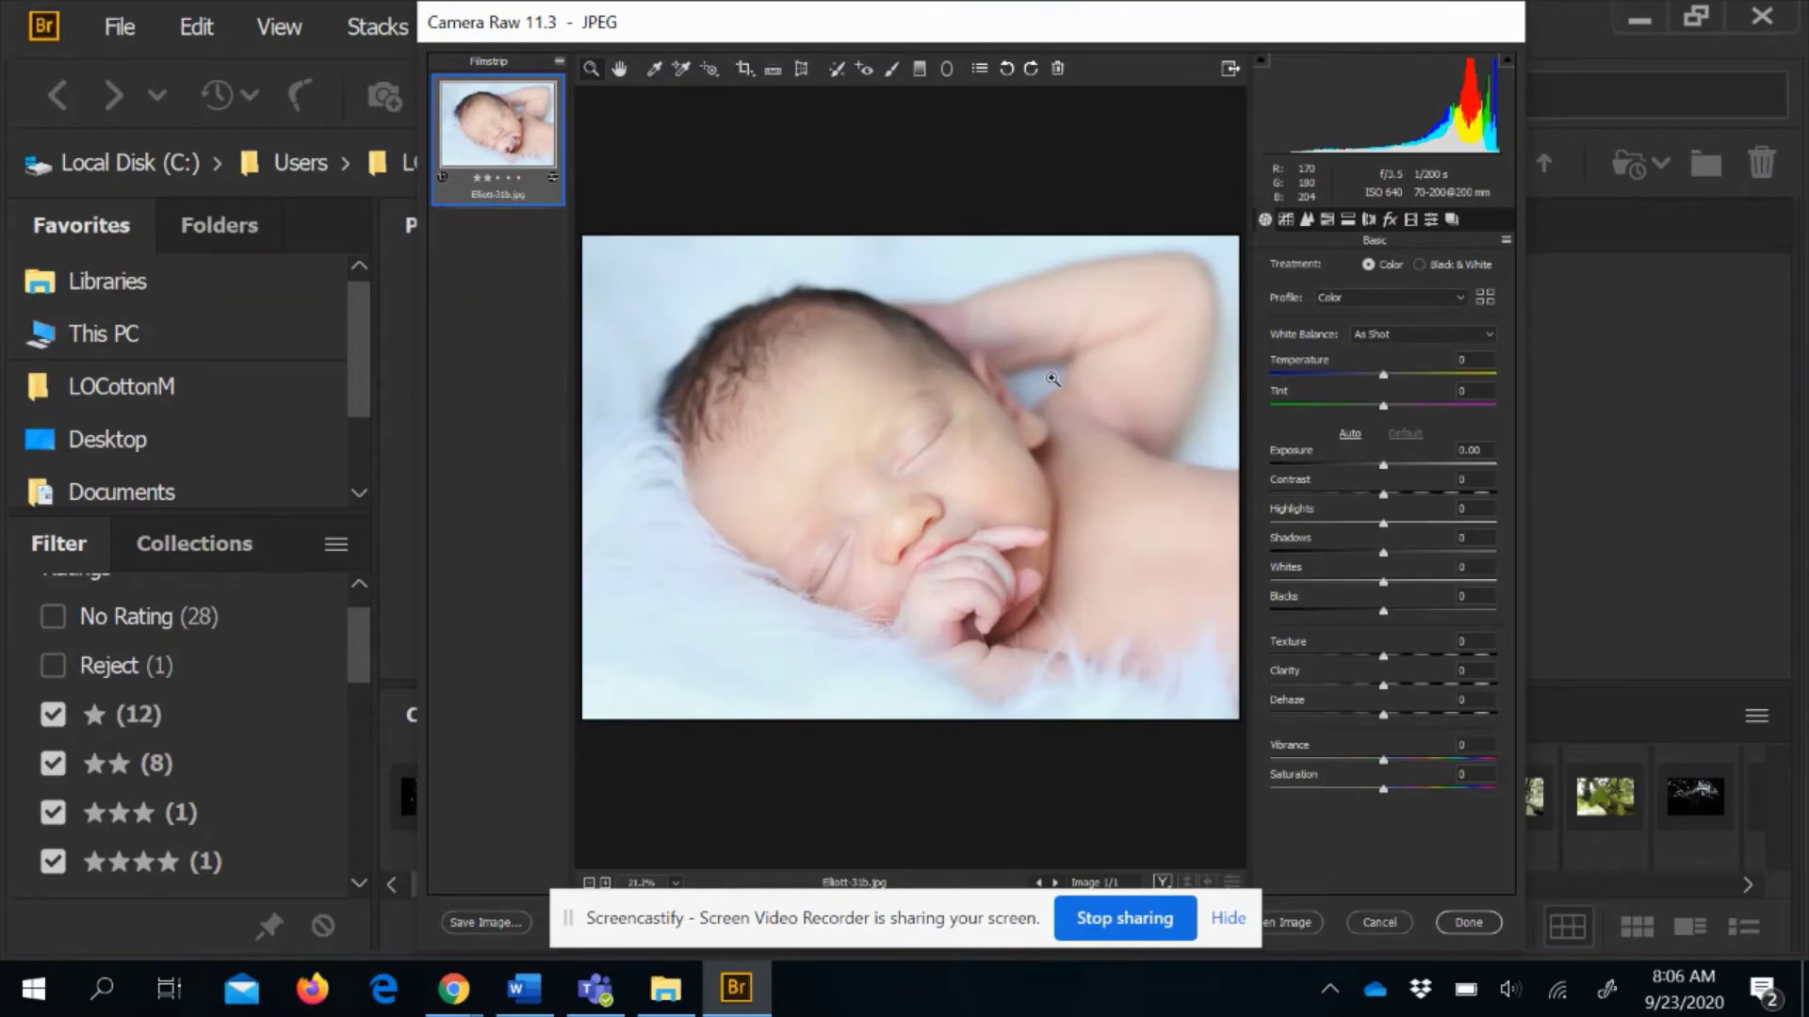
Reopen the applied crop and clear it to restore the full baby photo
{"action": "left_click", "coordinate": [745, 68]}
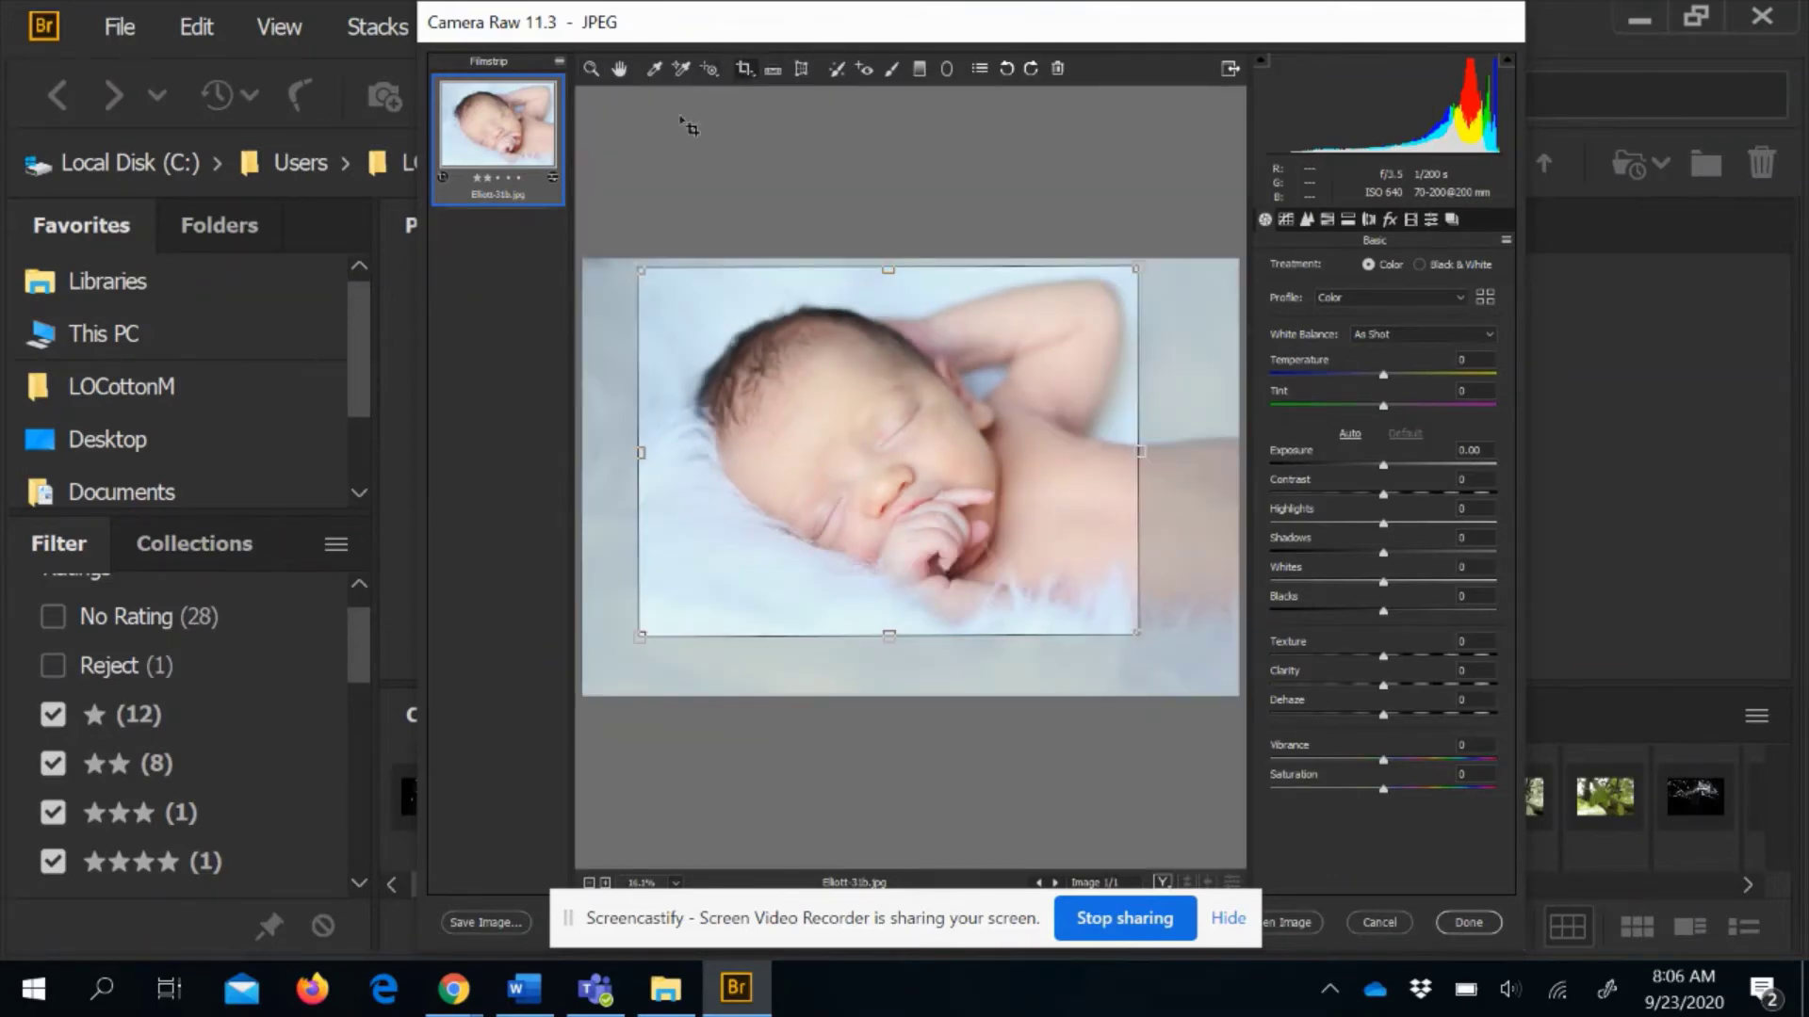
{"action": "key", "text": "Return"}
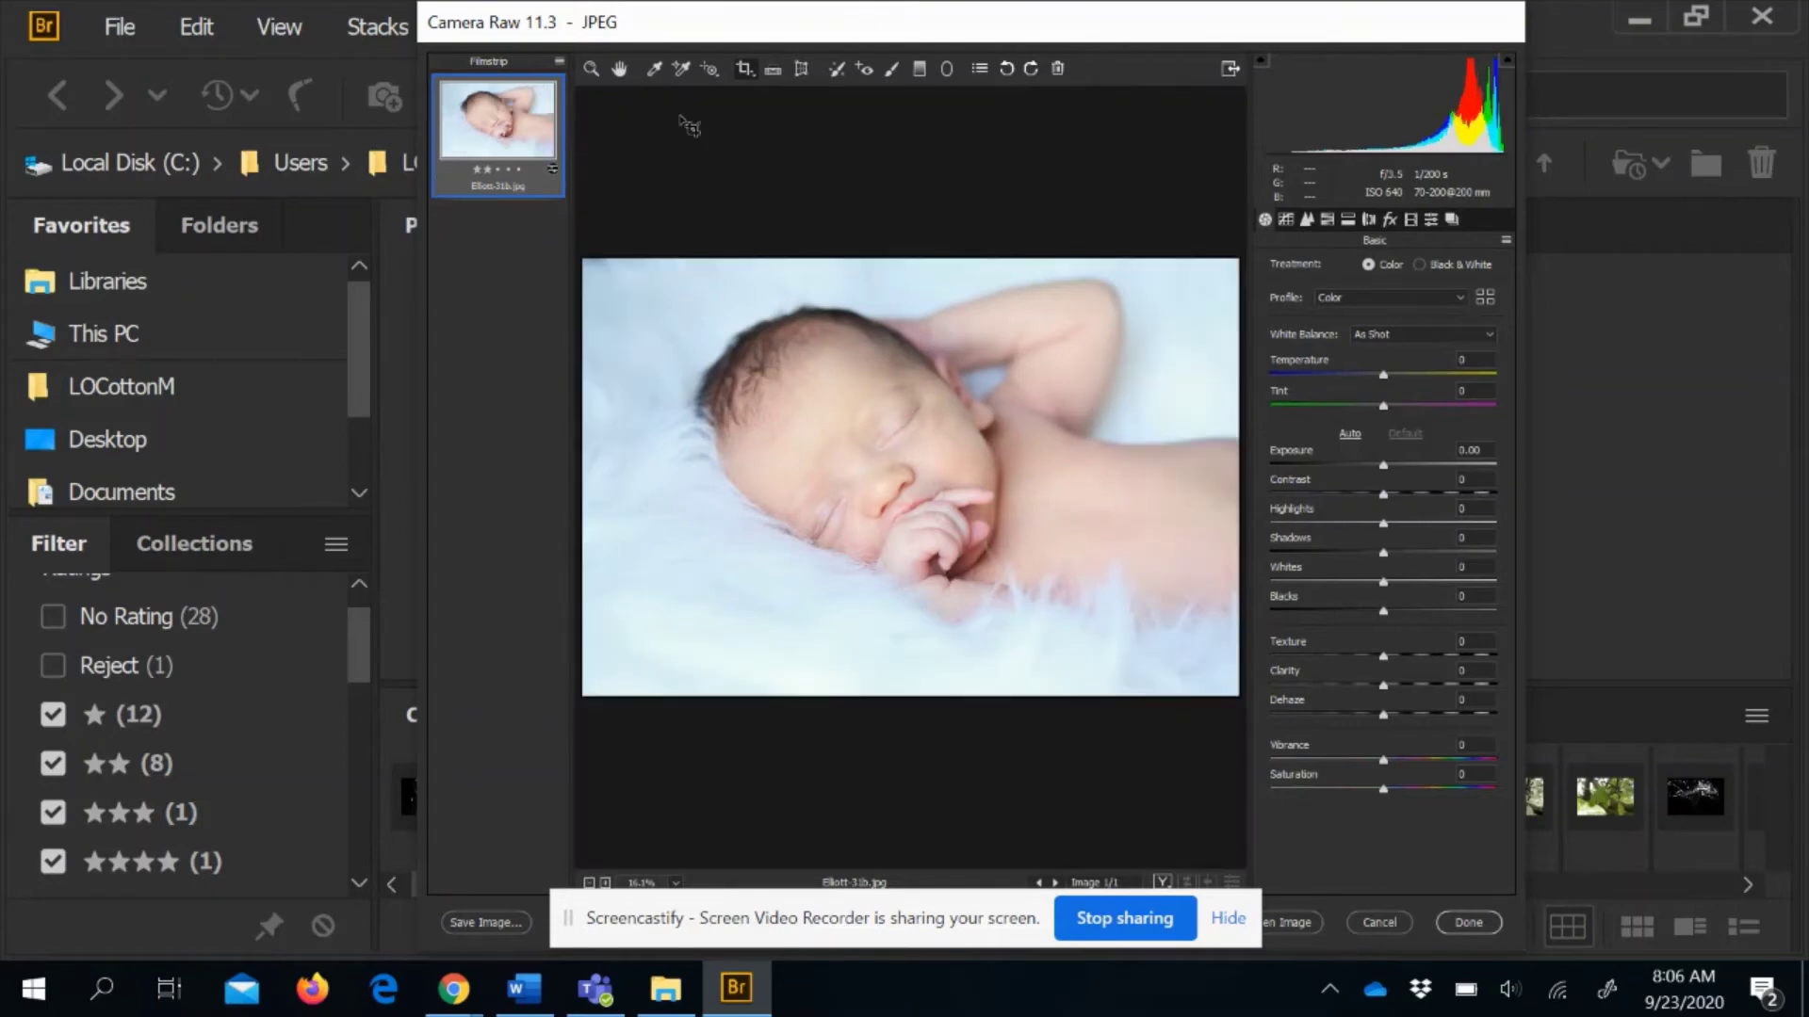
Zoom in on the baby's face to inspect it, pan around, and close Camera Raw keeping the current settings
{"action": "left_click", "coordinate": [591, 73]}
{"action": "left_click", "coordinate": [868, 458]}
{"action": "left_click", "coordinate": [619, 68]}
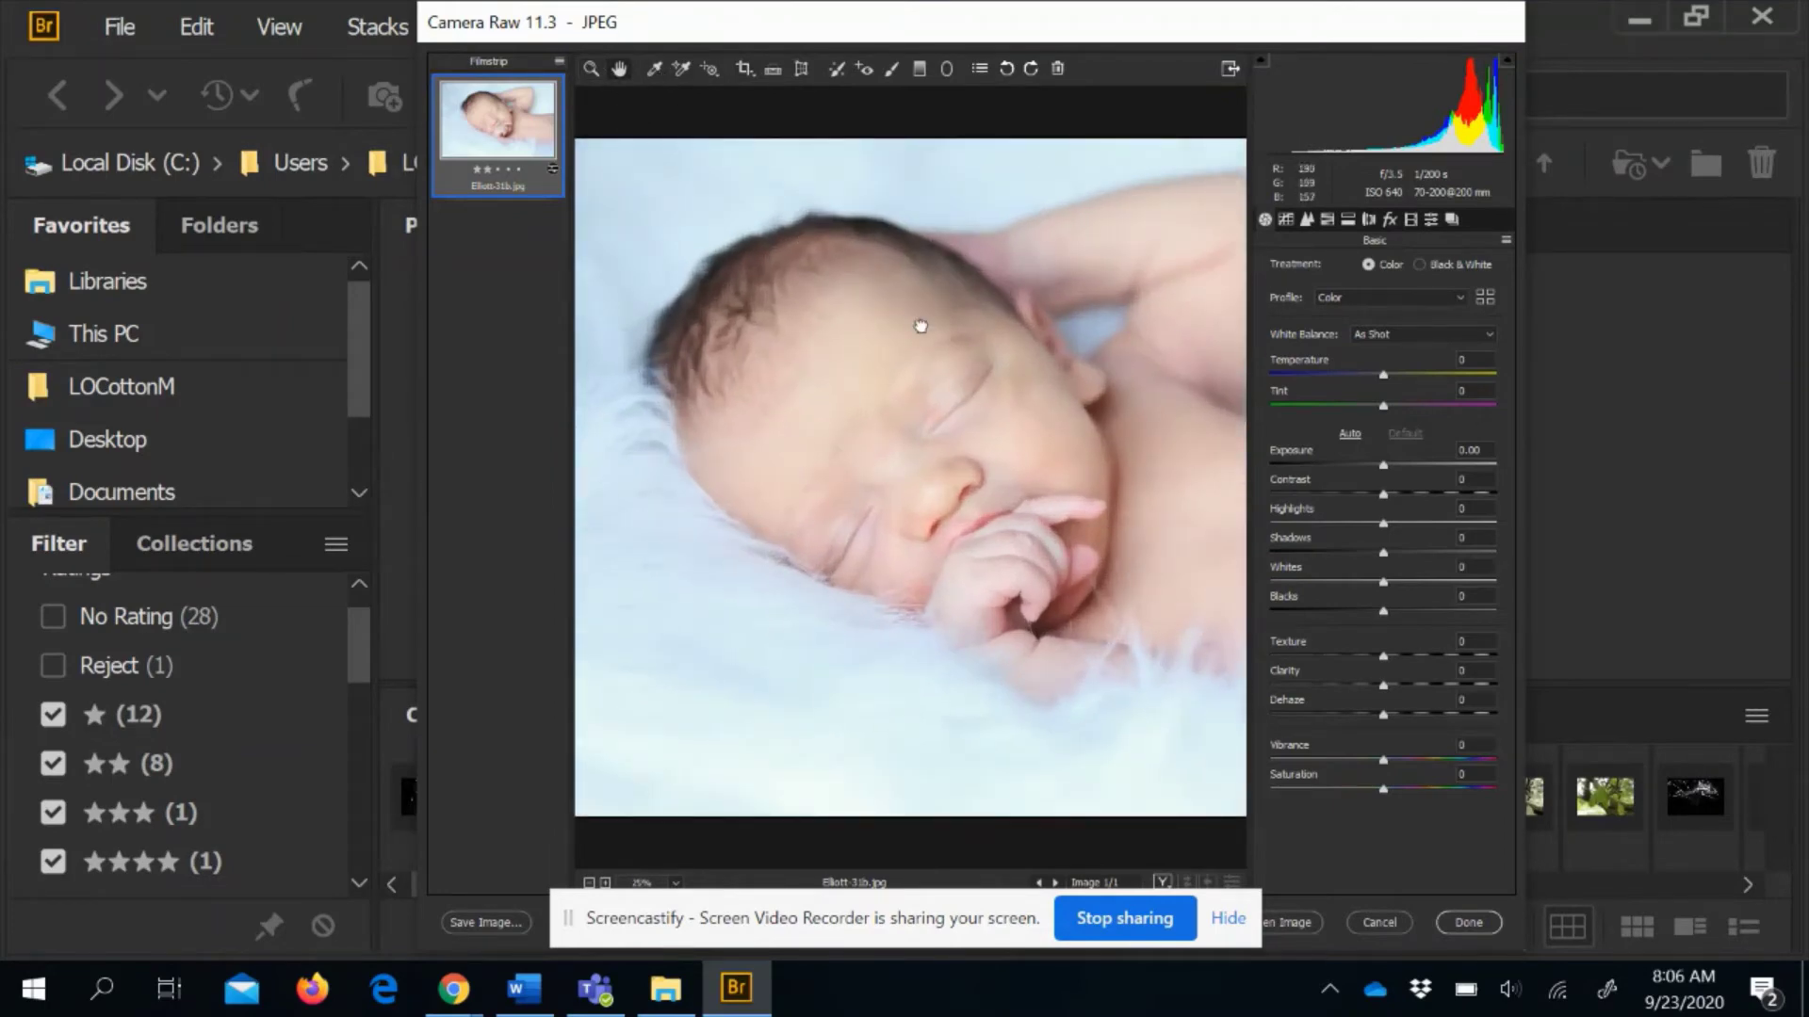
{"action": "left_click_drag", "start_coordinate": [920, 323], "coordinate": [908, 433]}
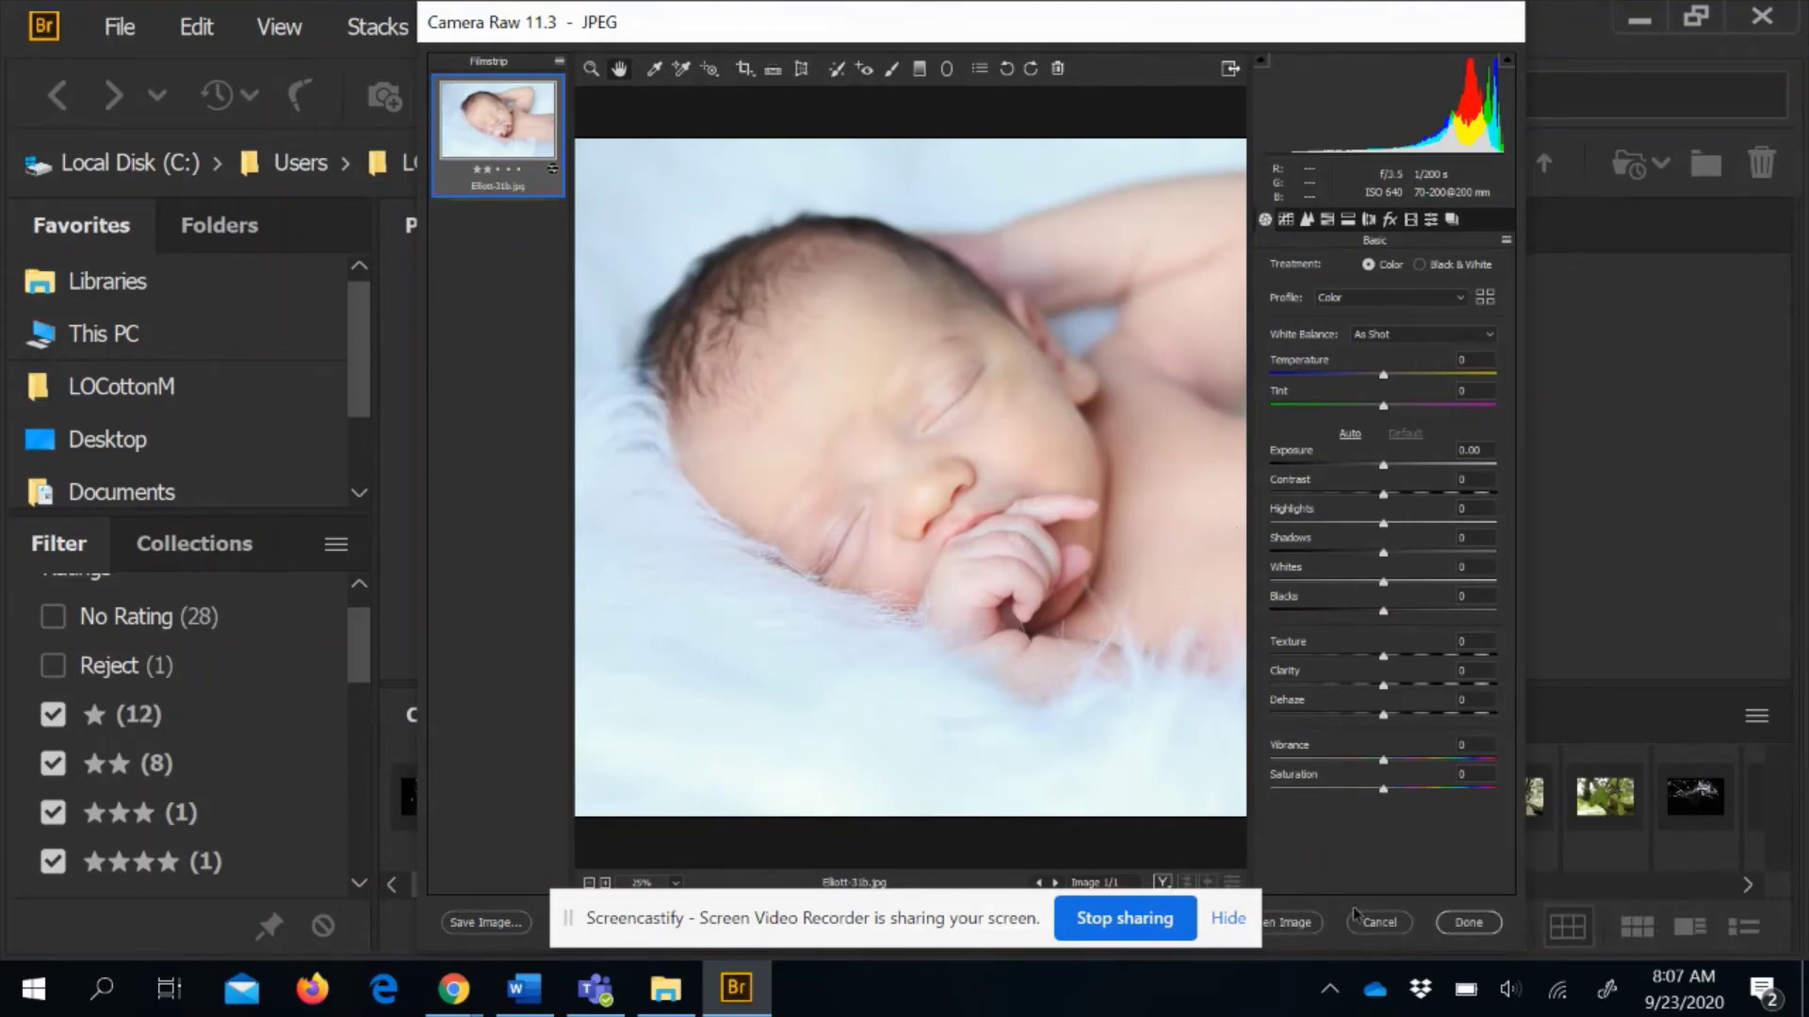
{"action": "left_click", "coordinate": [1438, 921]}
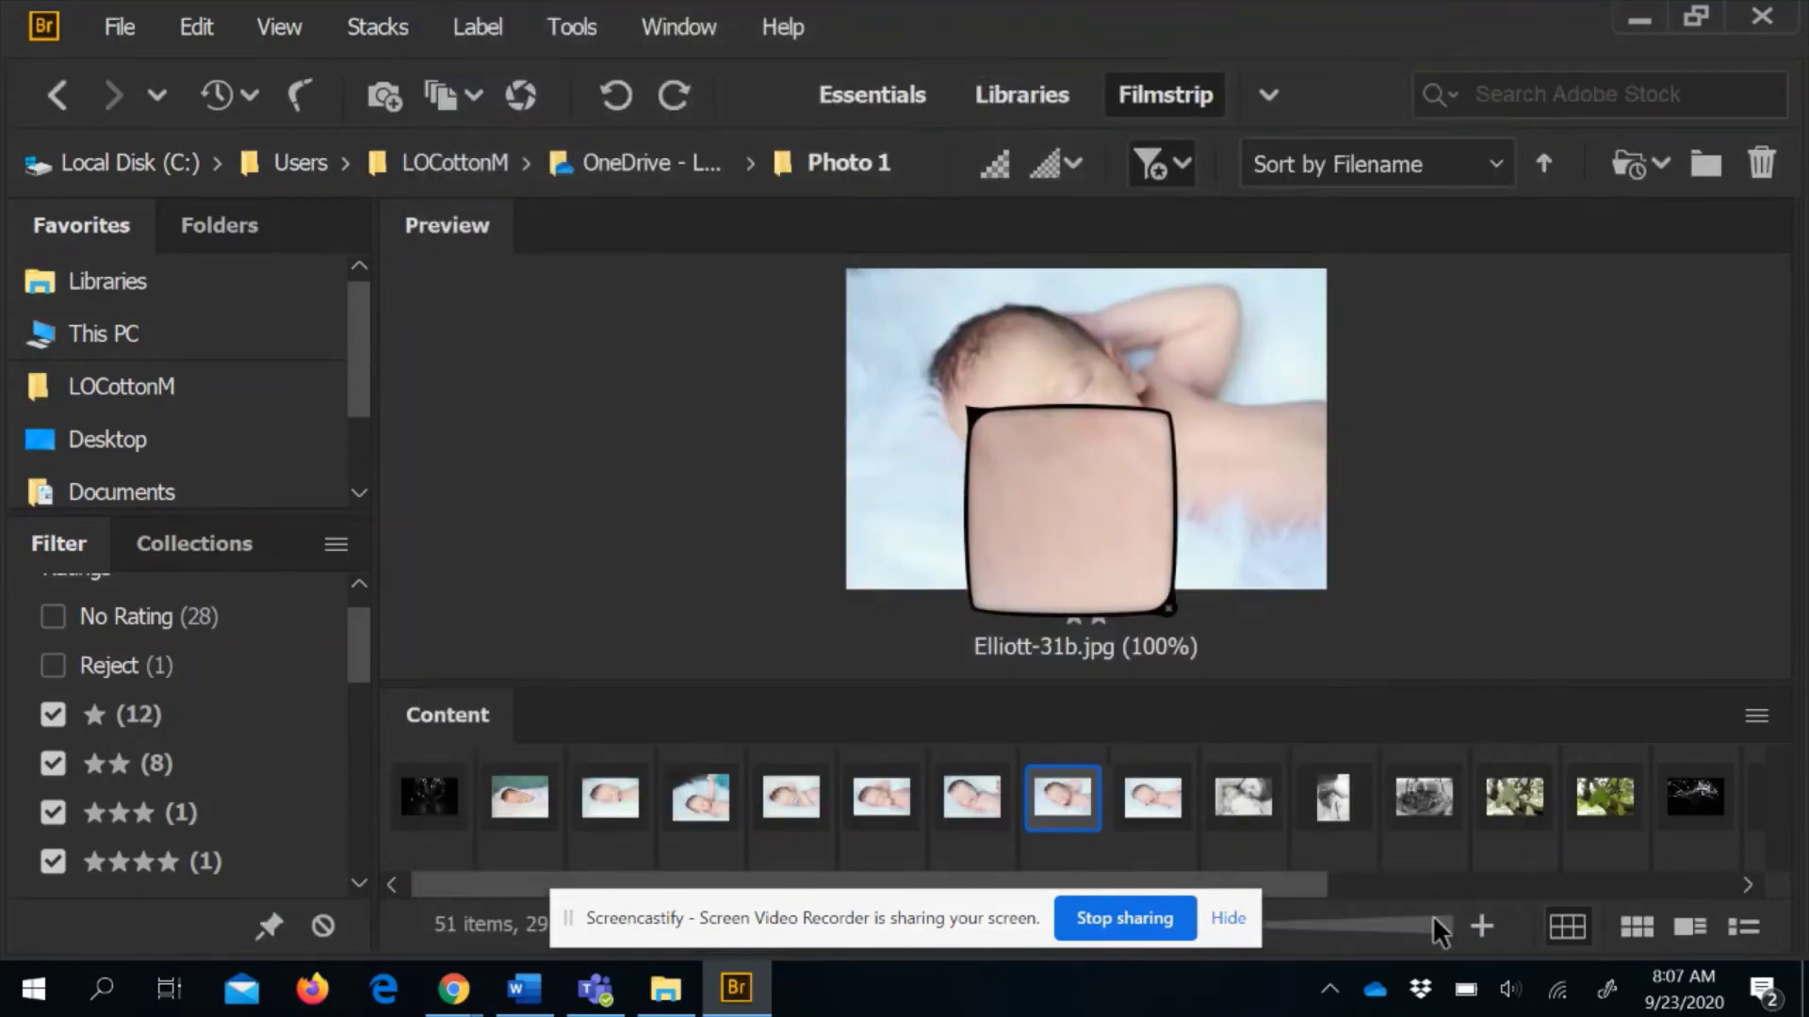
Examine several spots of Elliott-32b.jpg at 100% magnification in the preview and compare the photo with Elliott-31b.jpg
{"action": "key", "text": "Right"}
{"action": "left_click", "coordinate": [1035, 446]}
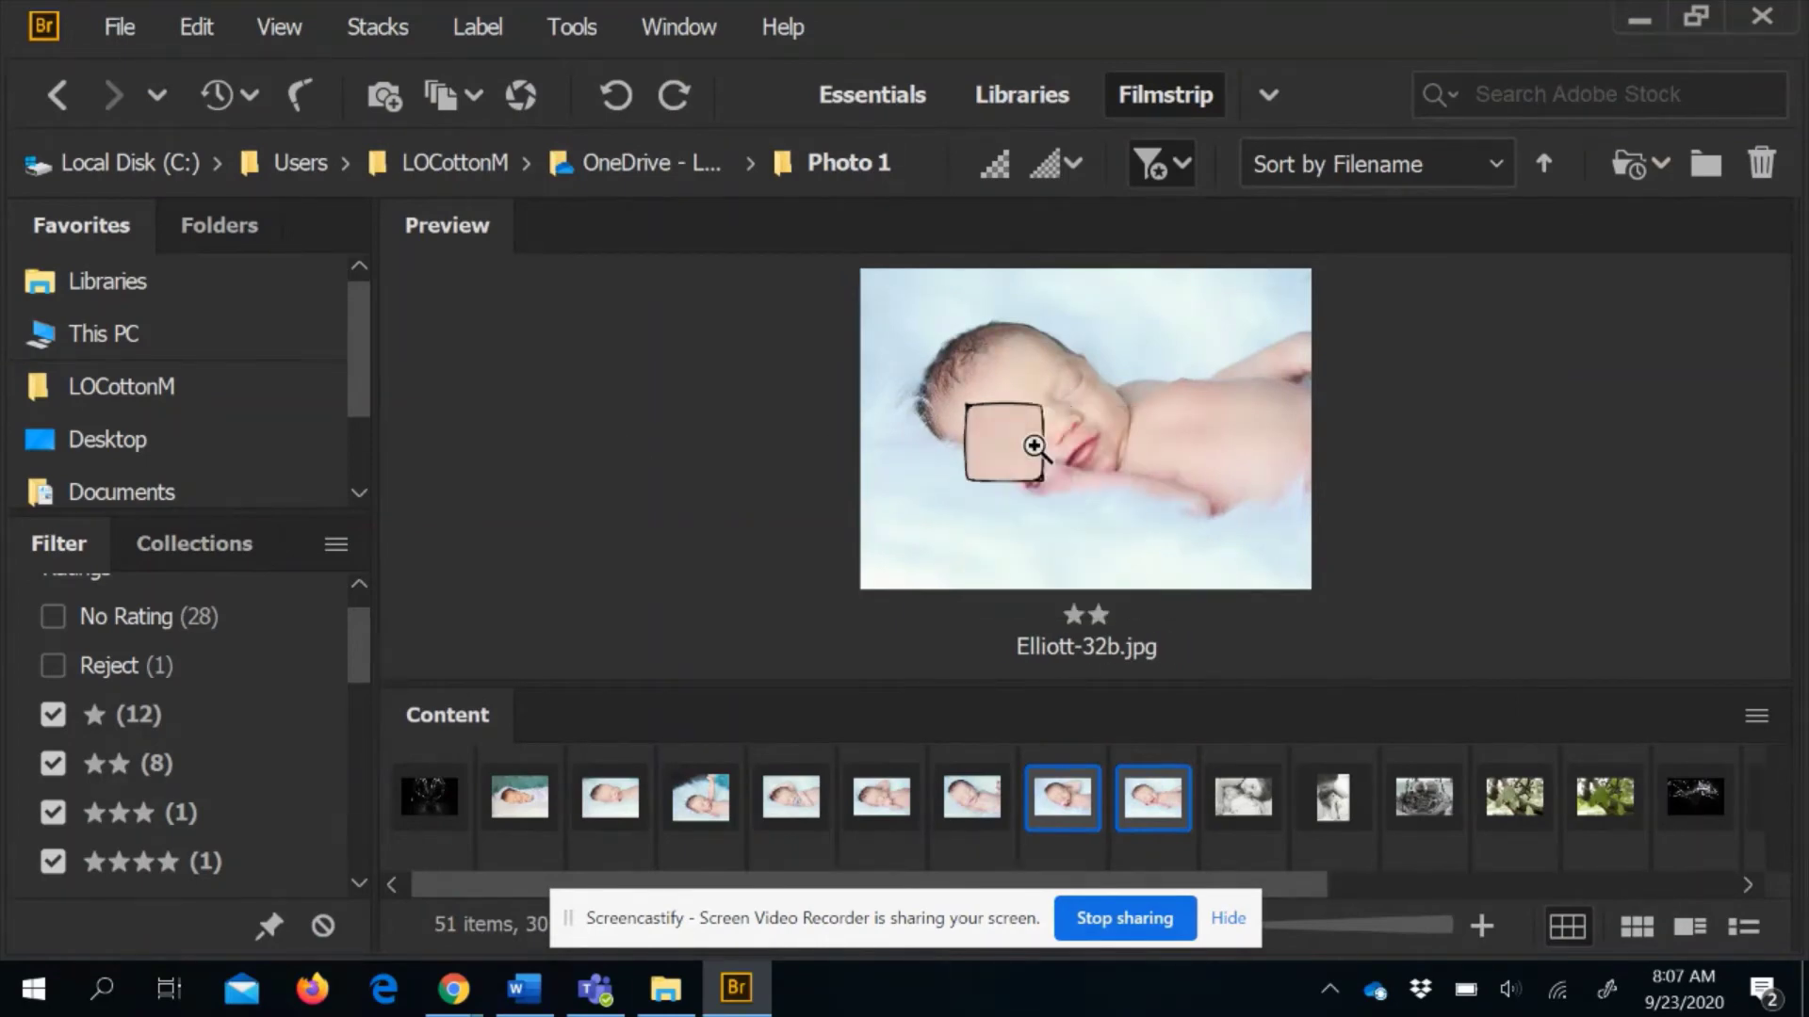
{"action": "left_click", "coordinate": [1057, 371]}
{"action": "left_click", "coordinate": [999, 426]}
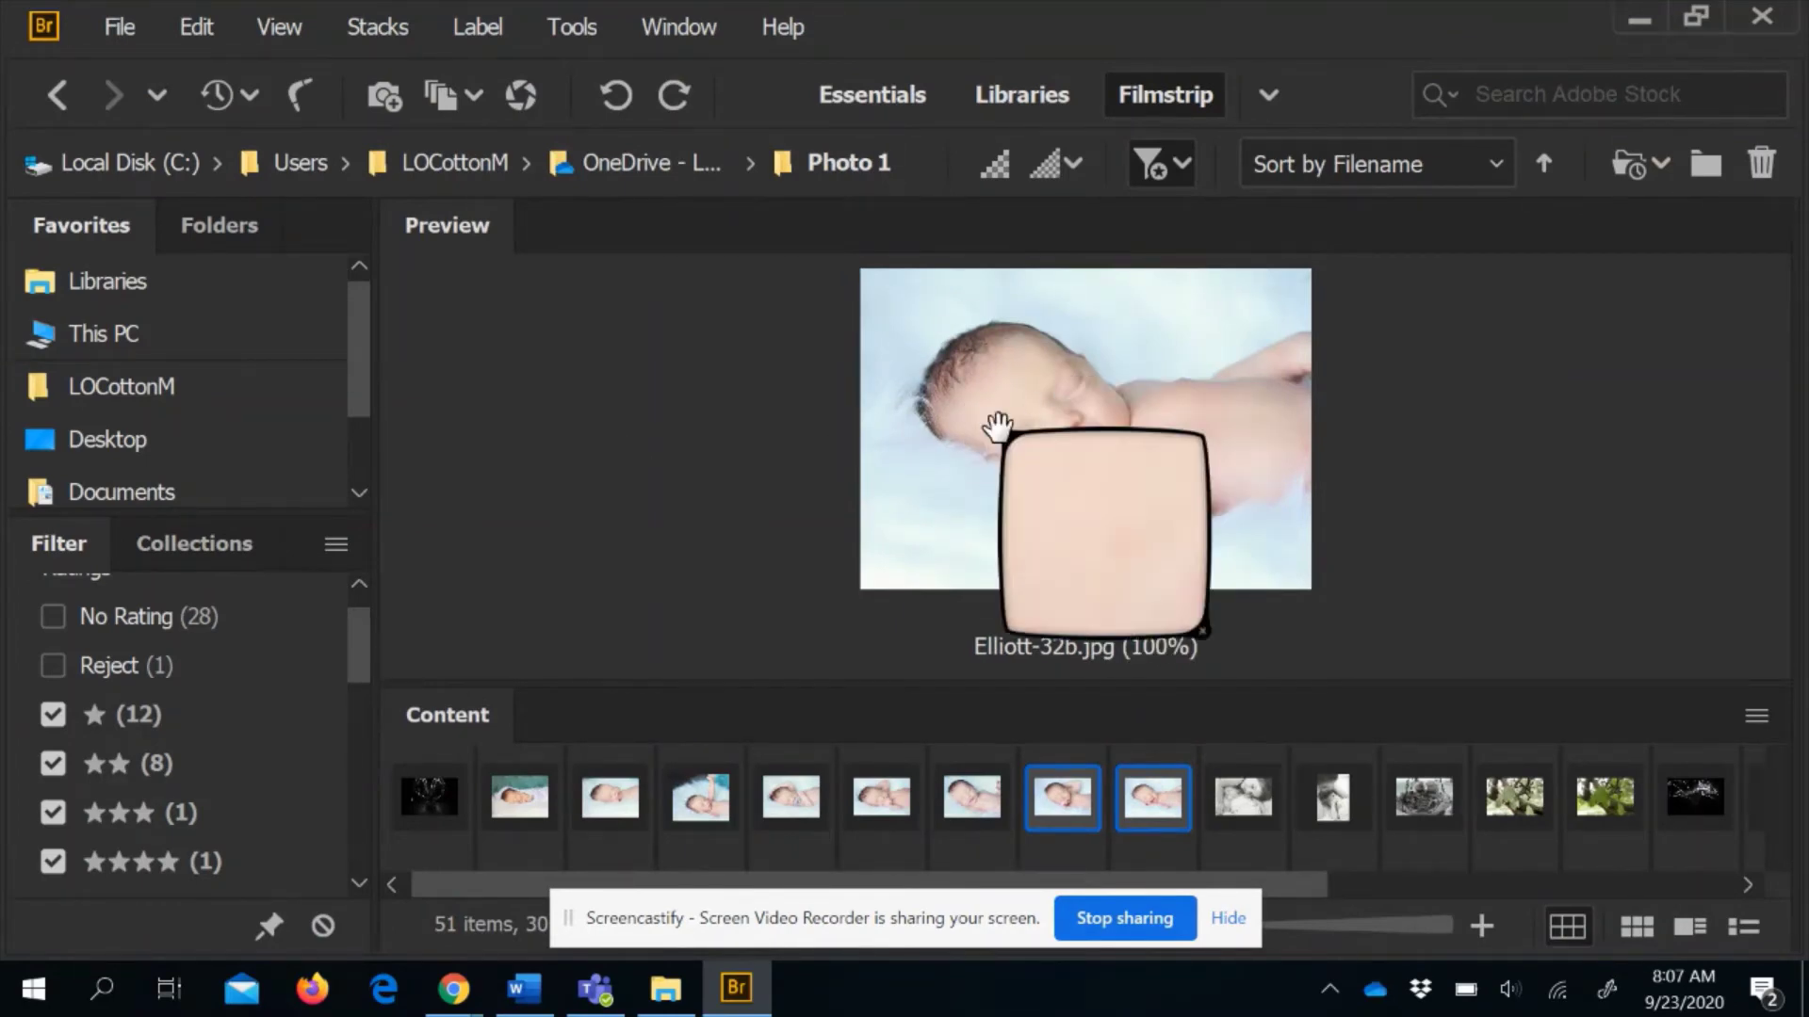
{"action": "left_click", "coordinate": [880, 420]}
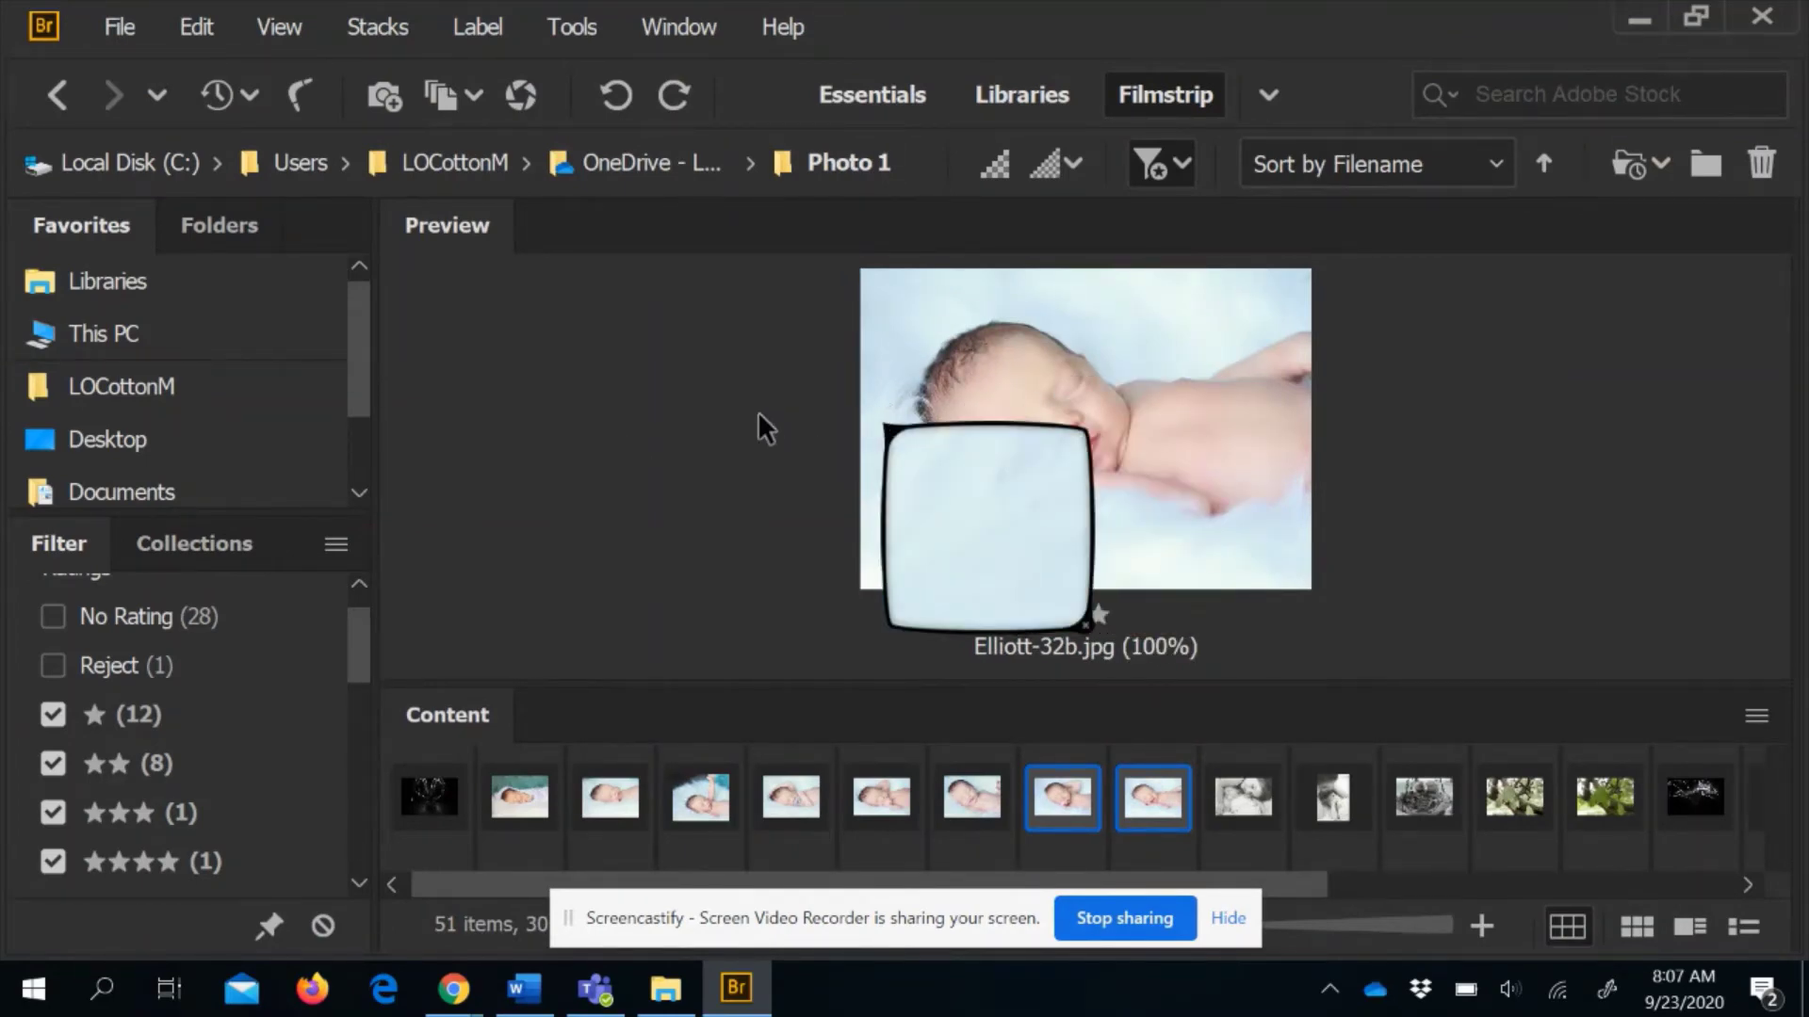
{"action": "left_click", "coordinate": [1309, 429]}
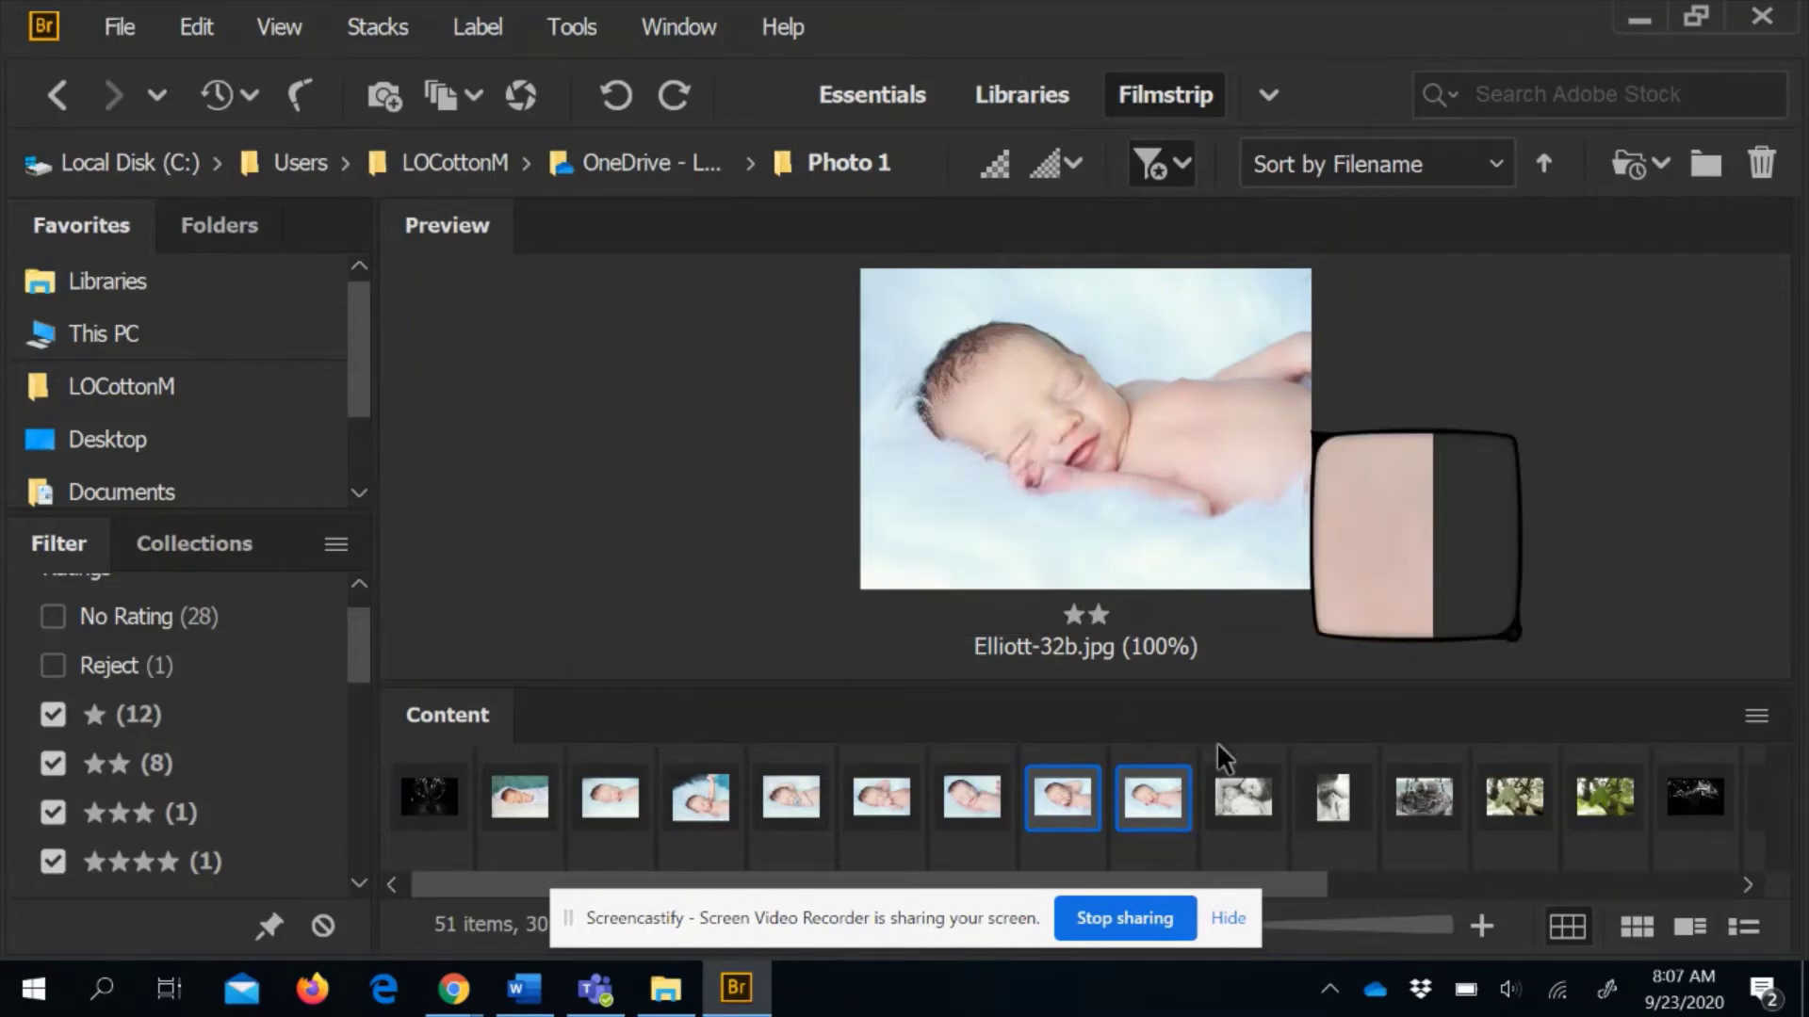
{"action": "left_click", "coordinate": [1182, 772]}
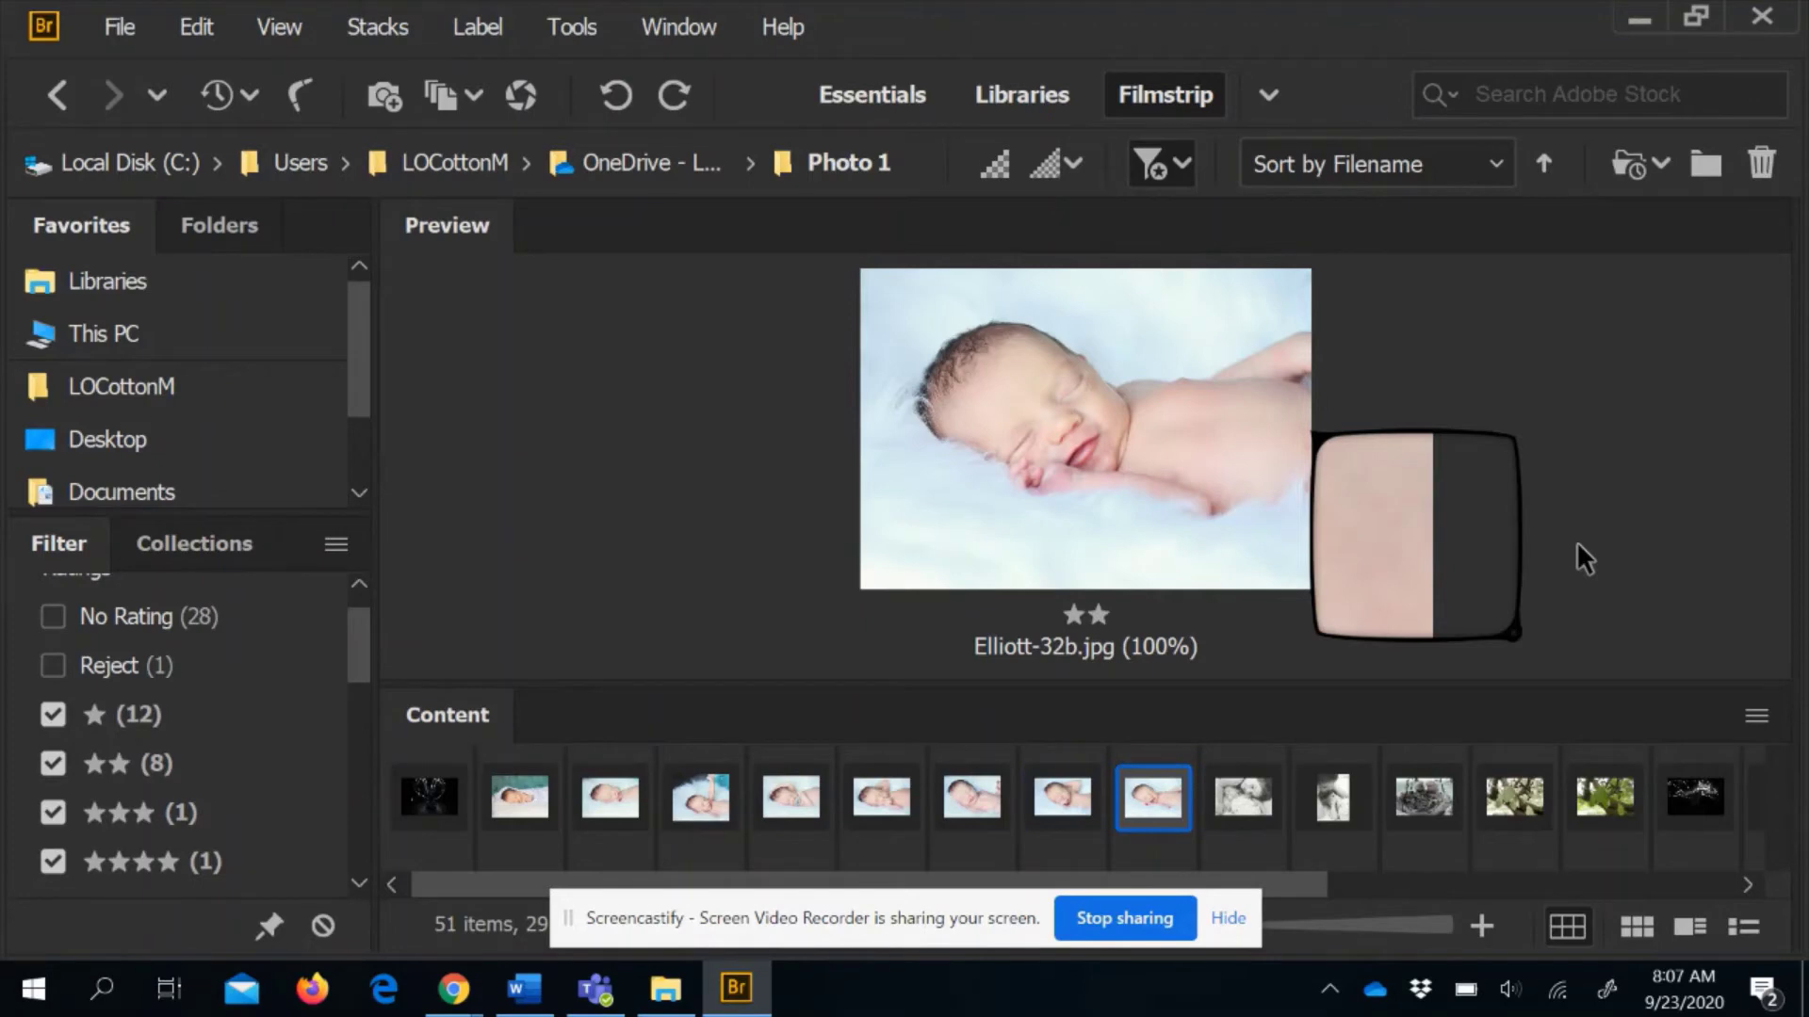
{"action": "left_click", "coordinate": [865, 480]}
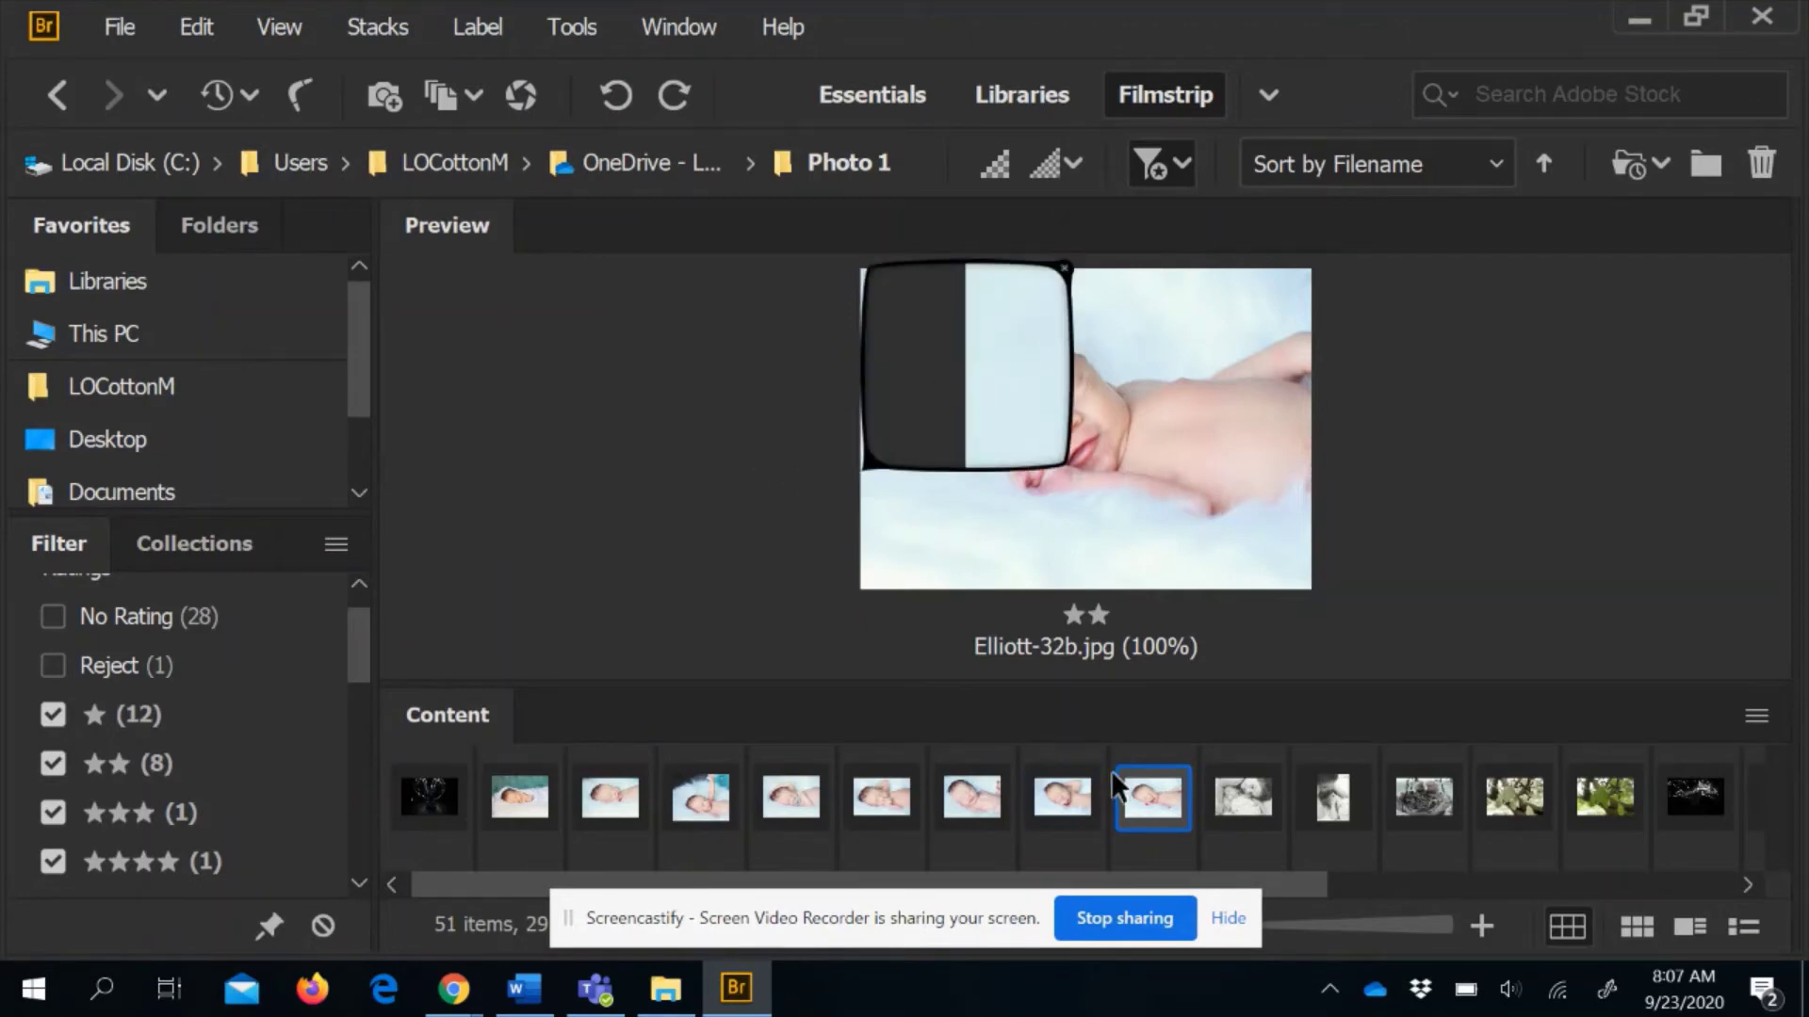
{"action": "left_click", "coordinate": [1044, 811]}
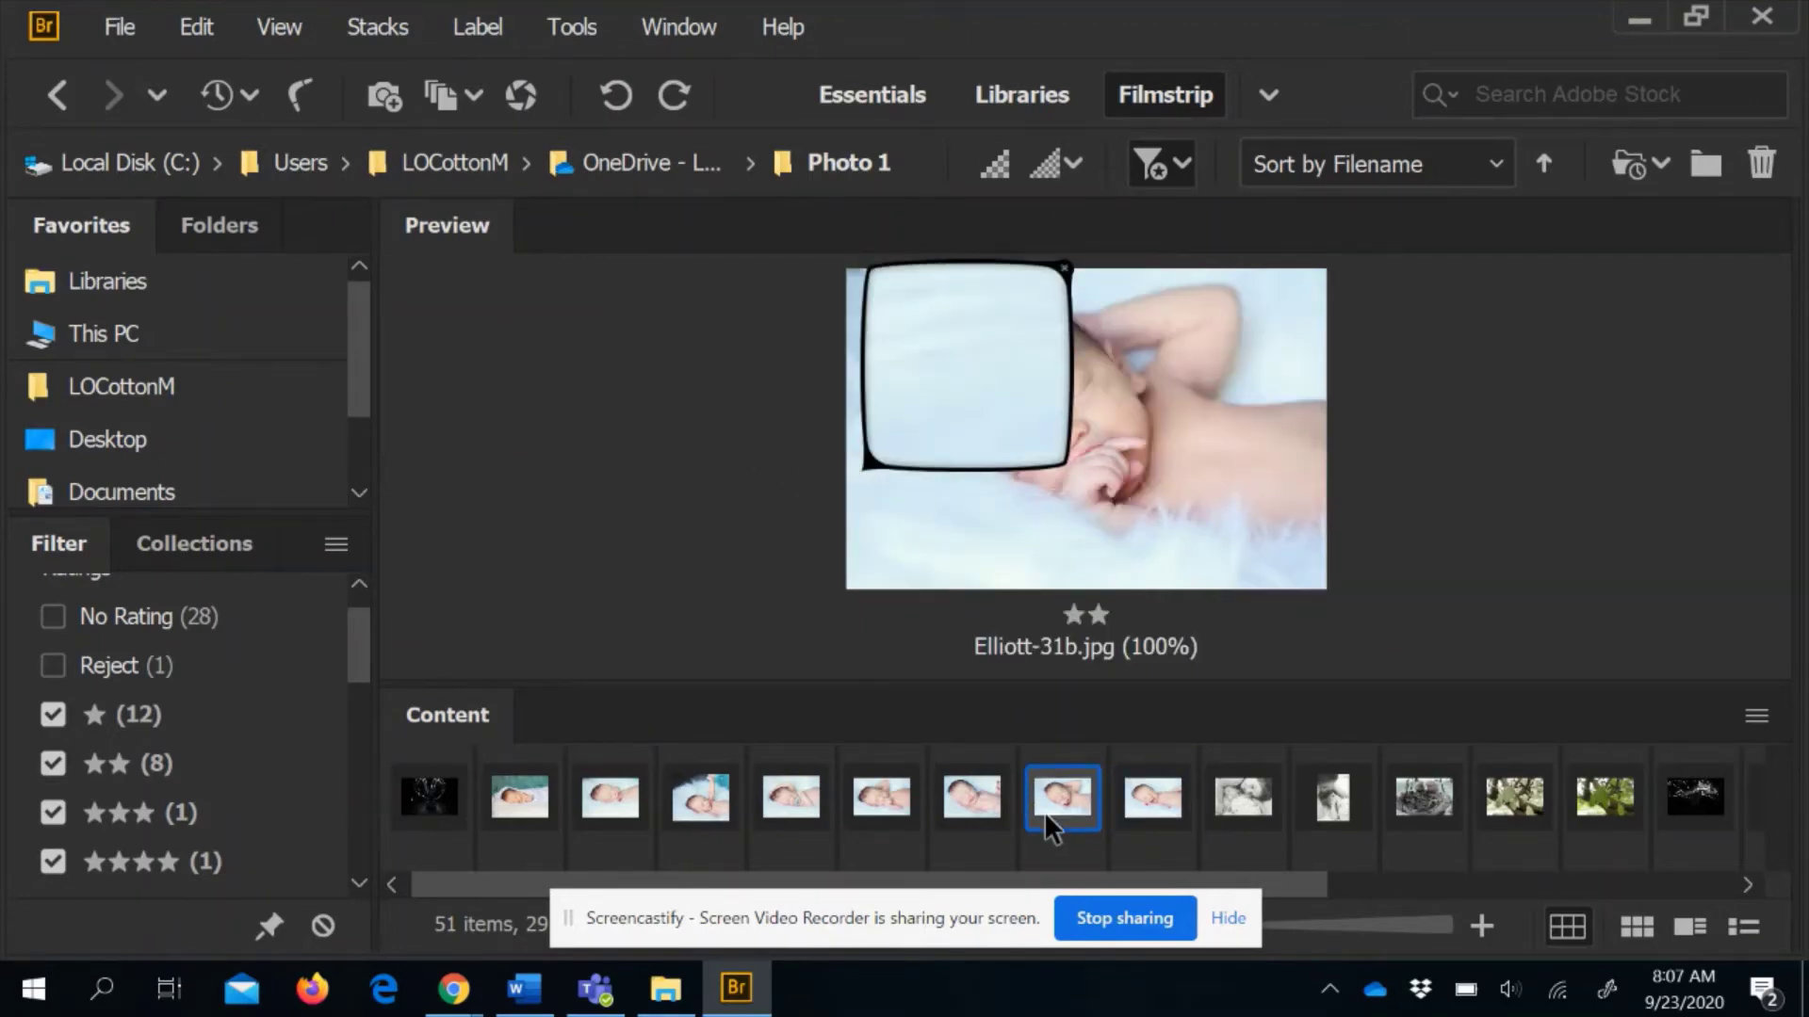
{"action": "left_click", "coordinate": [1150, 785]}
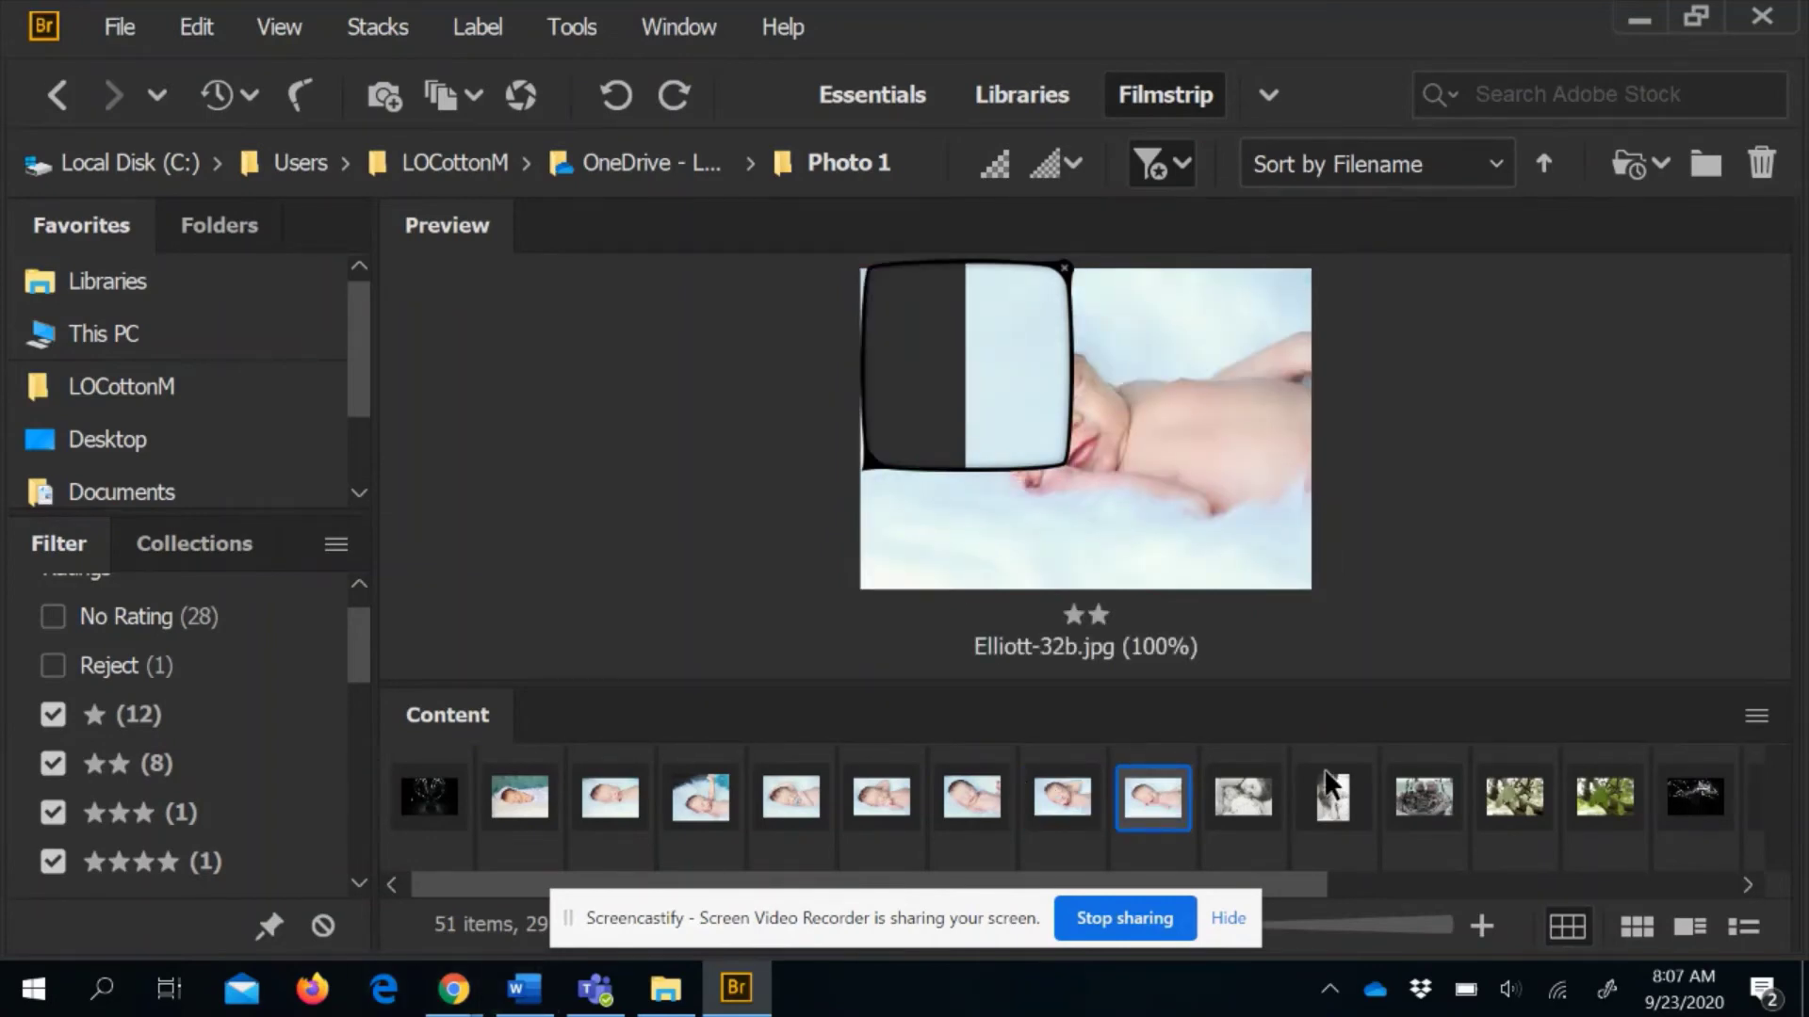
Reopen Elliott-31b.jpg in Camera Raw, set its Saturation to -100, and finish to keep the black-and-white edit
{"action": "left_click", "coordinate": [1063, 795]}
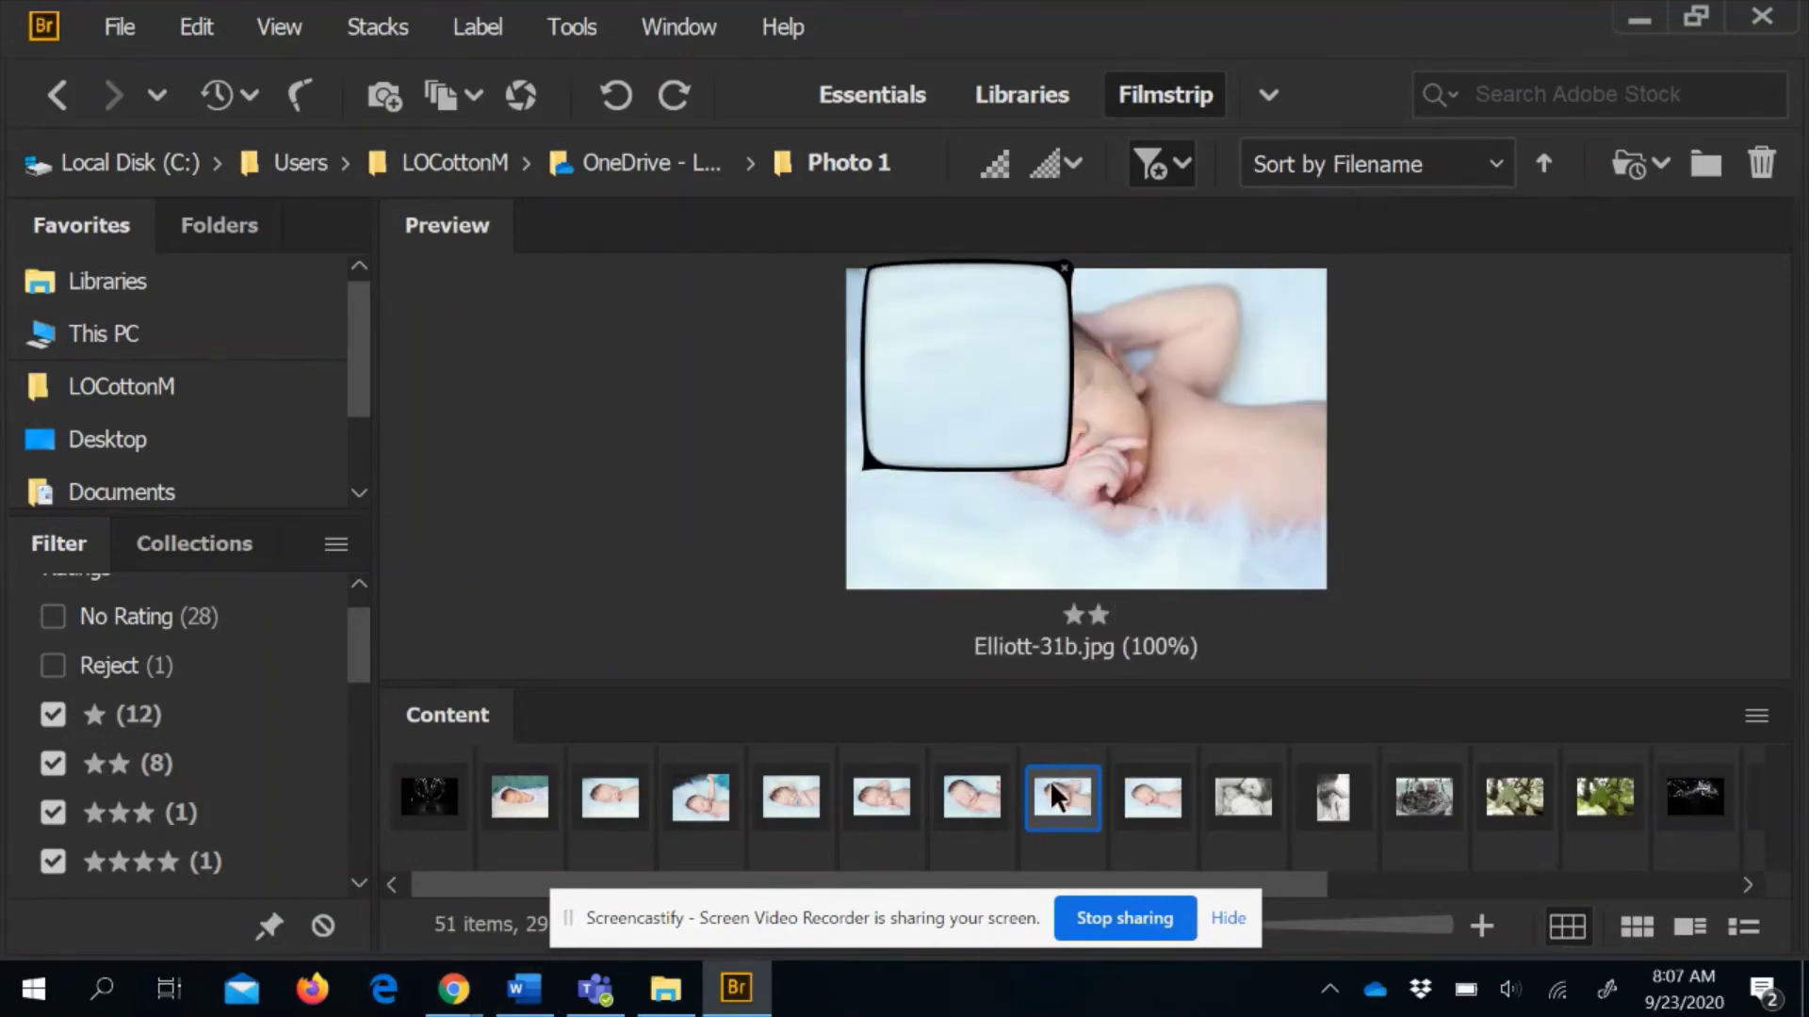
{"action": "right_click", "coordinate": [1048, 797]}
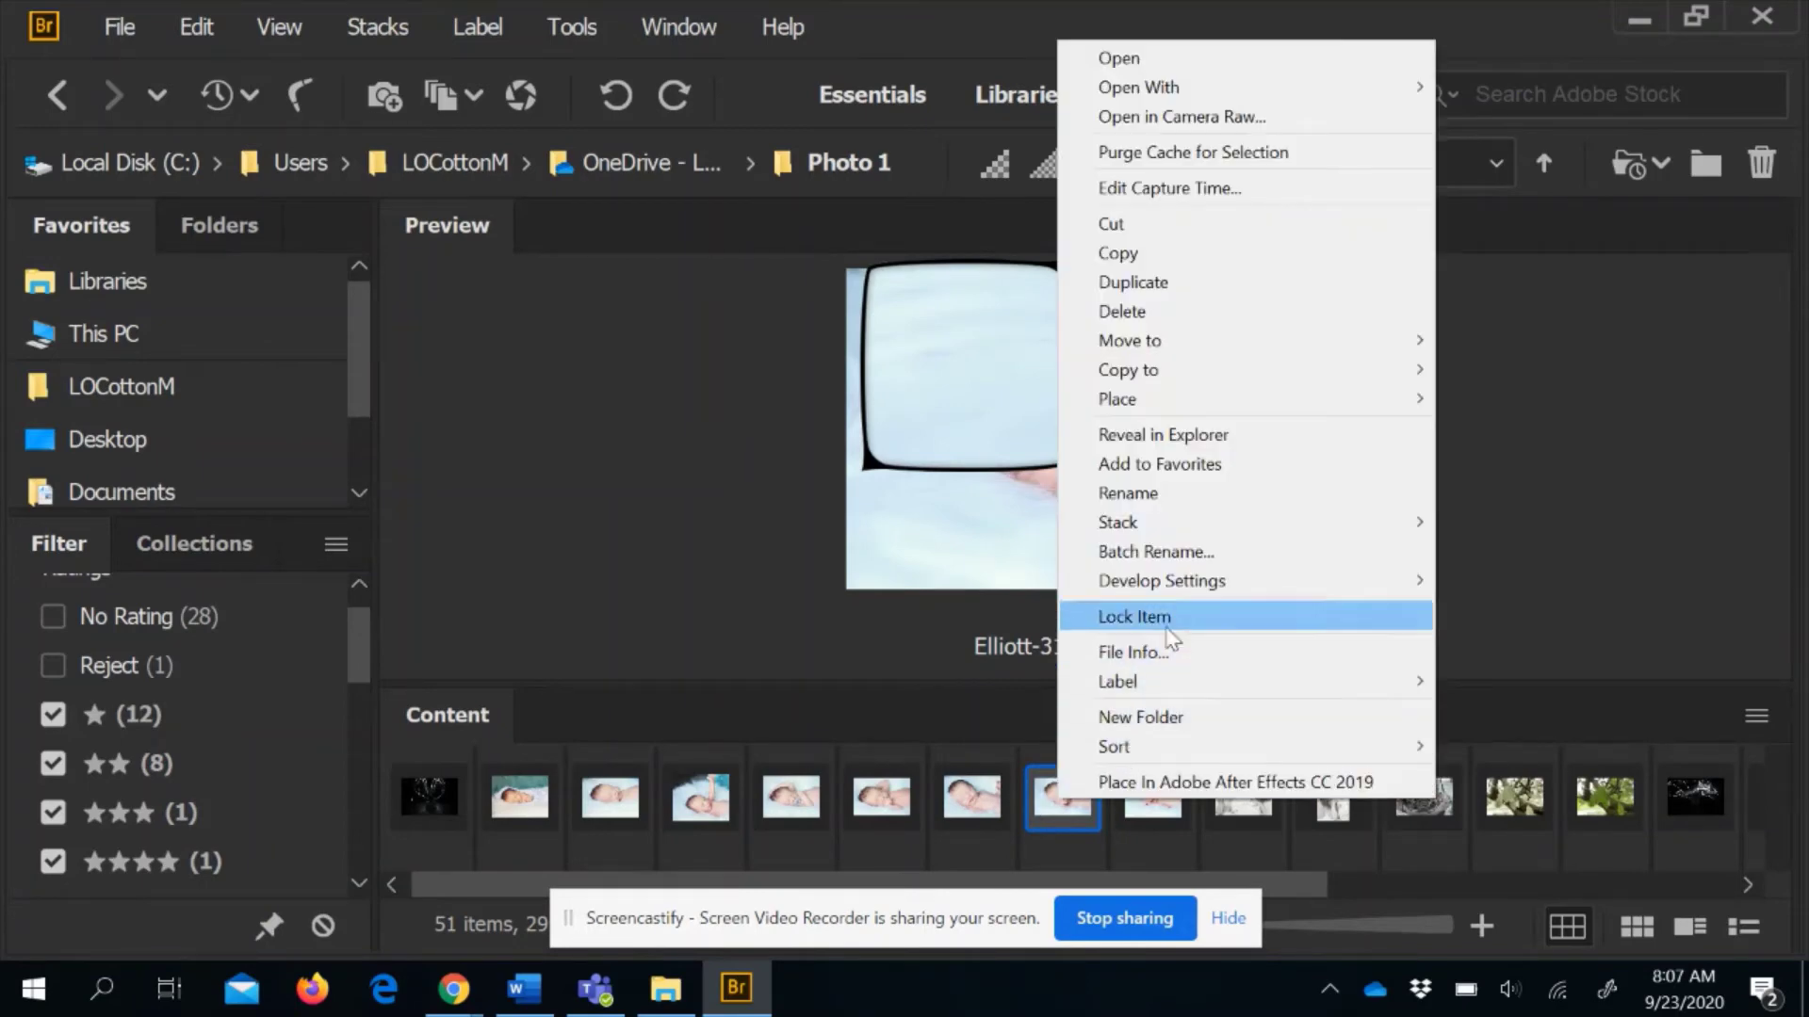
{"action": "left_click", "coordinate": [1236, 115]}
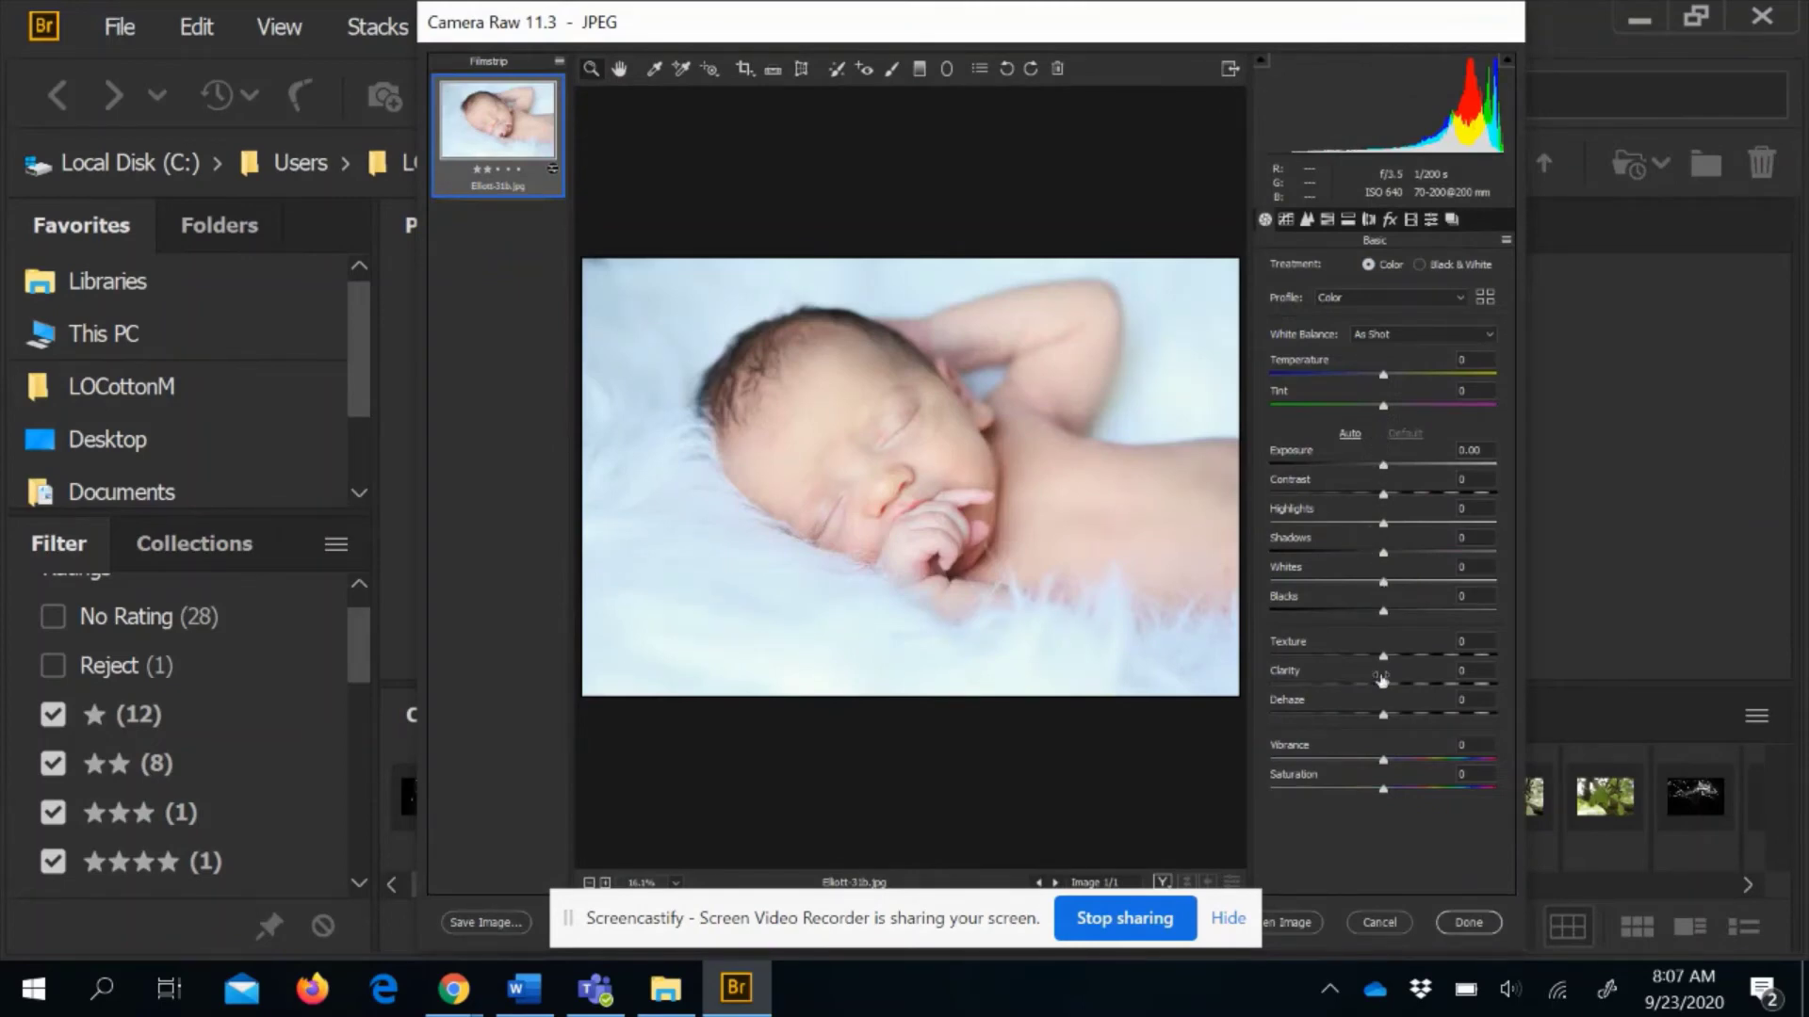
{"action": "left_click_drag", "start_coordinate": [1381, 785], "coordinate": [1269, 810]}
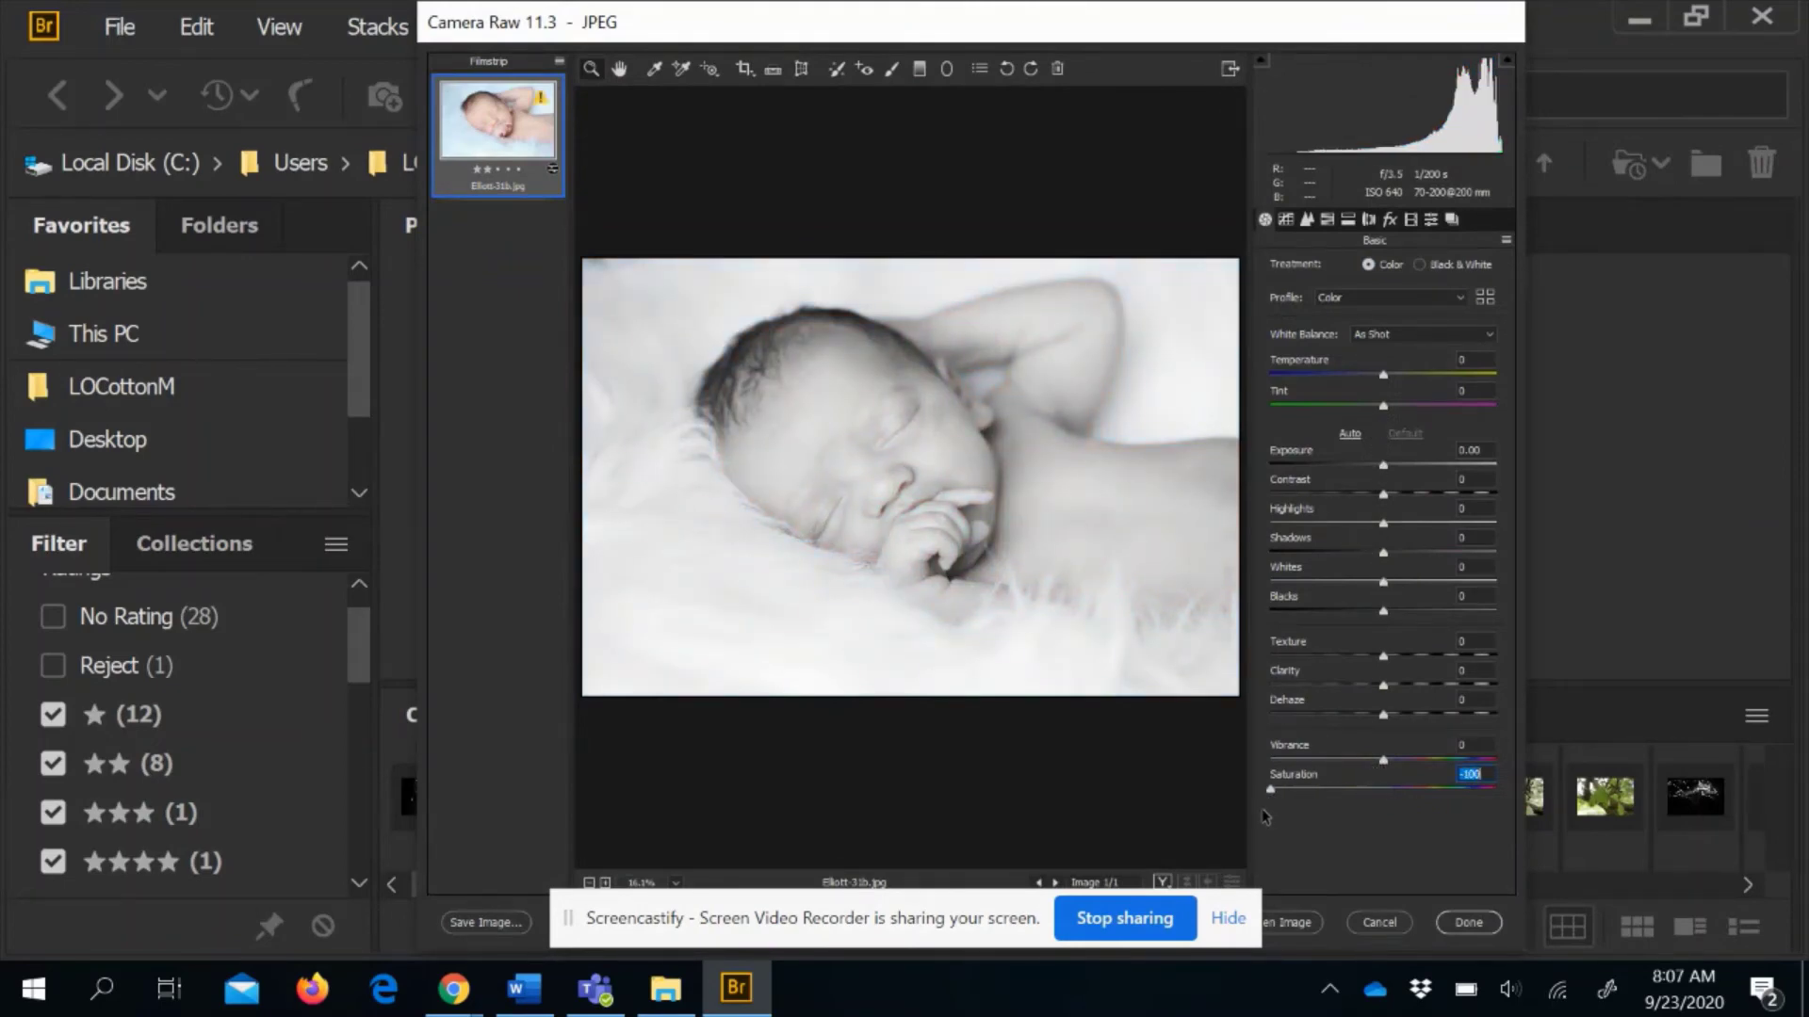
{"action": "left_click", "coordinate": [1468, 922]}
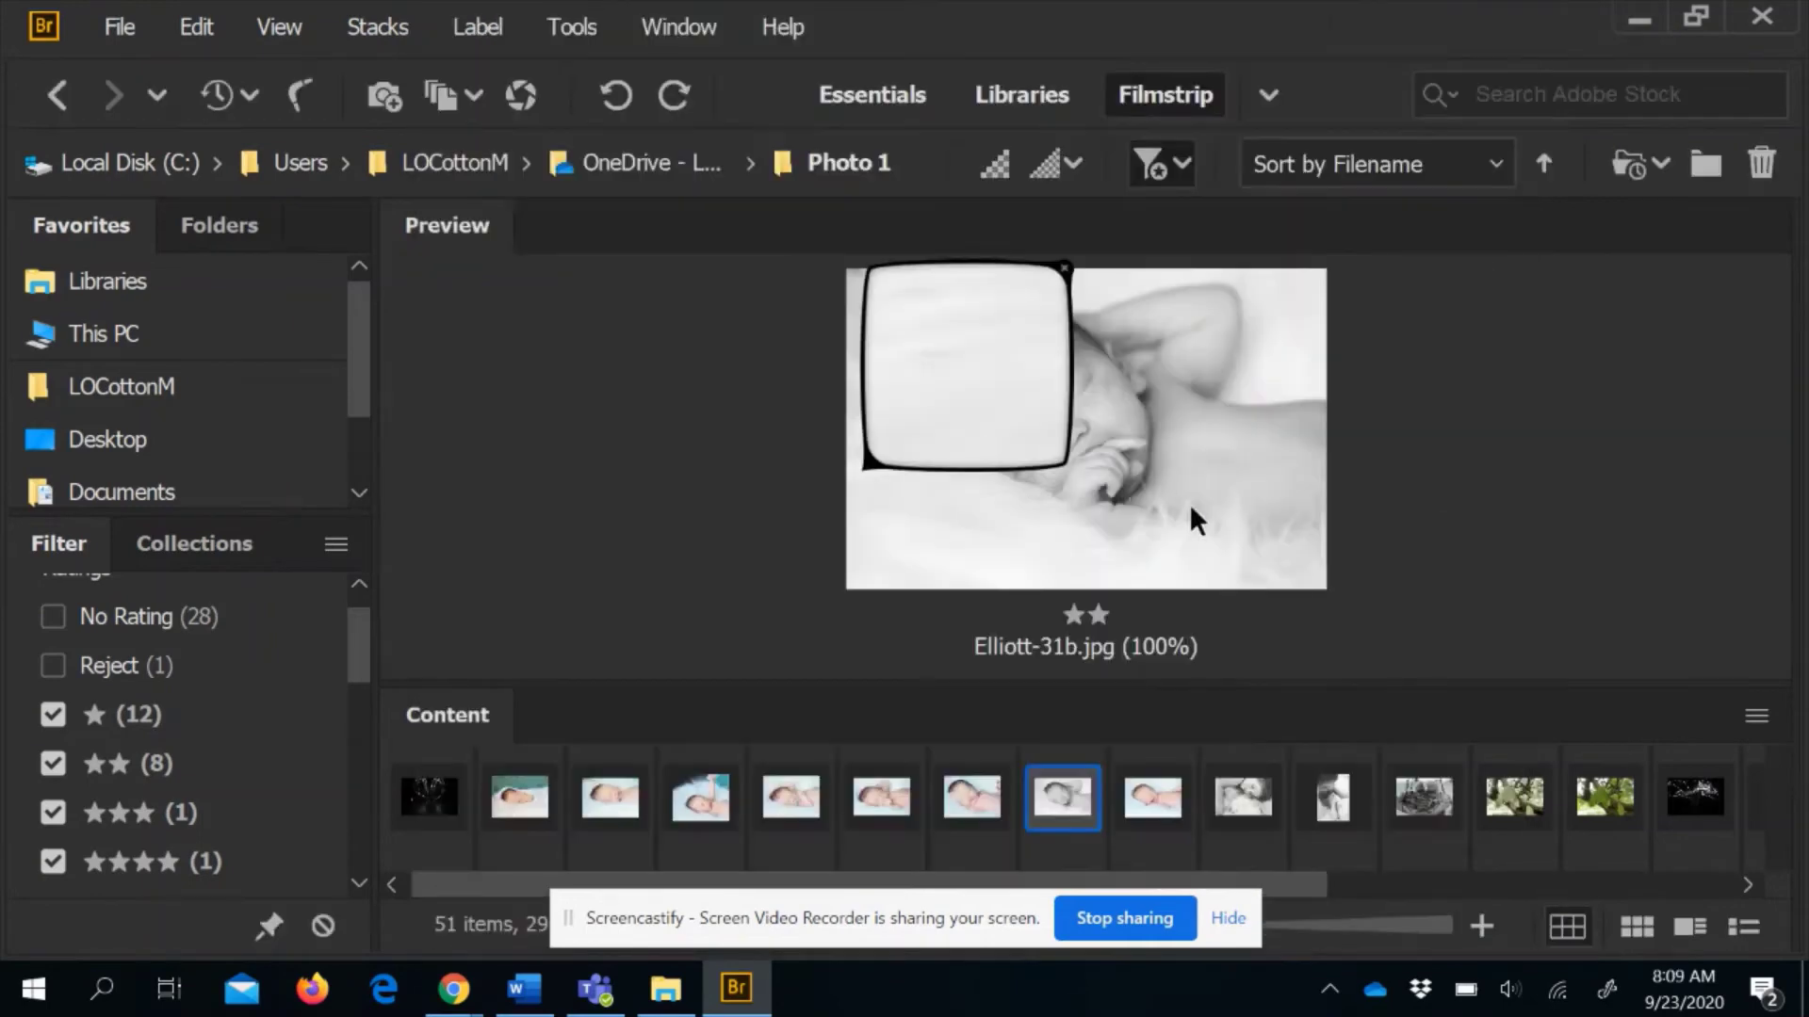
Switch to File Explorer, refresh the Photo 1 folder to check how Elliott-31b looks there, and return to Bridge
{"action": "right_click", "coordinate": [1055, 793]}
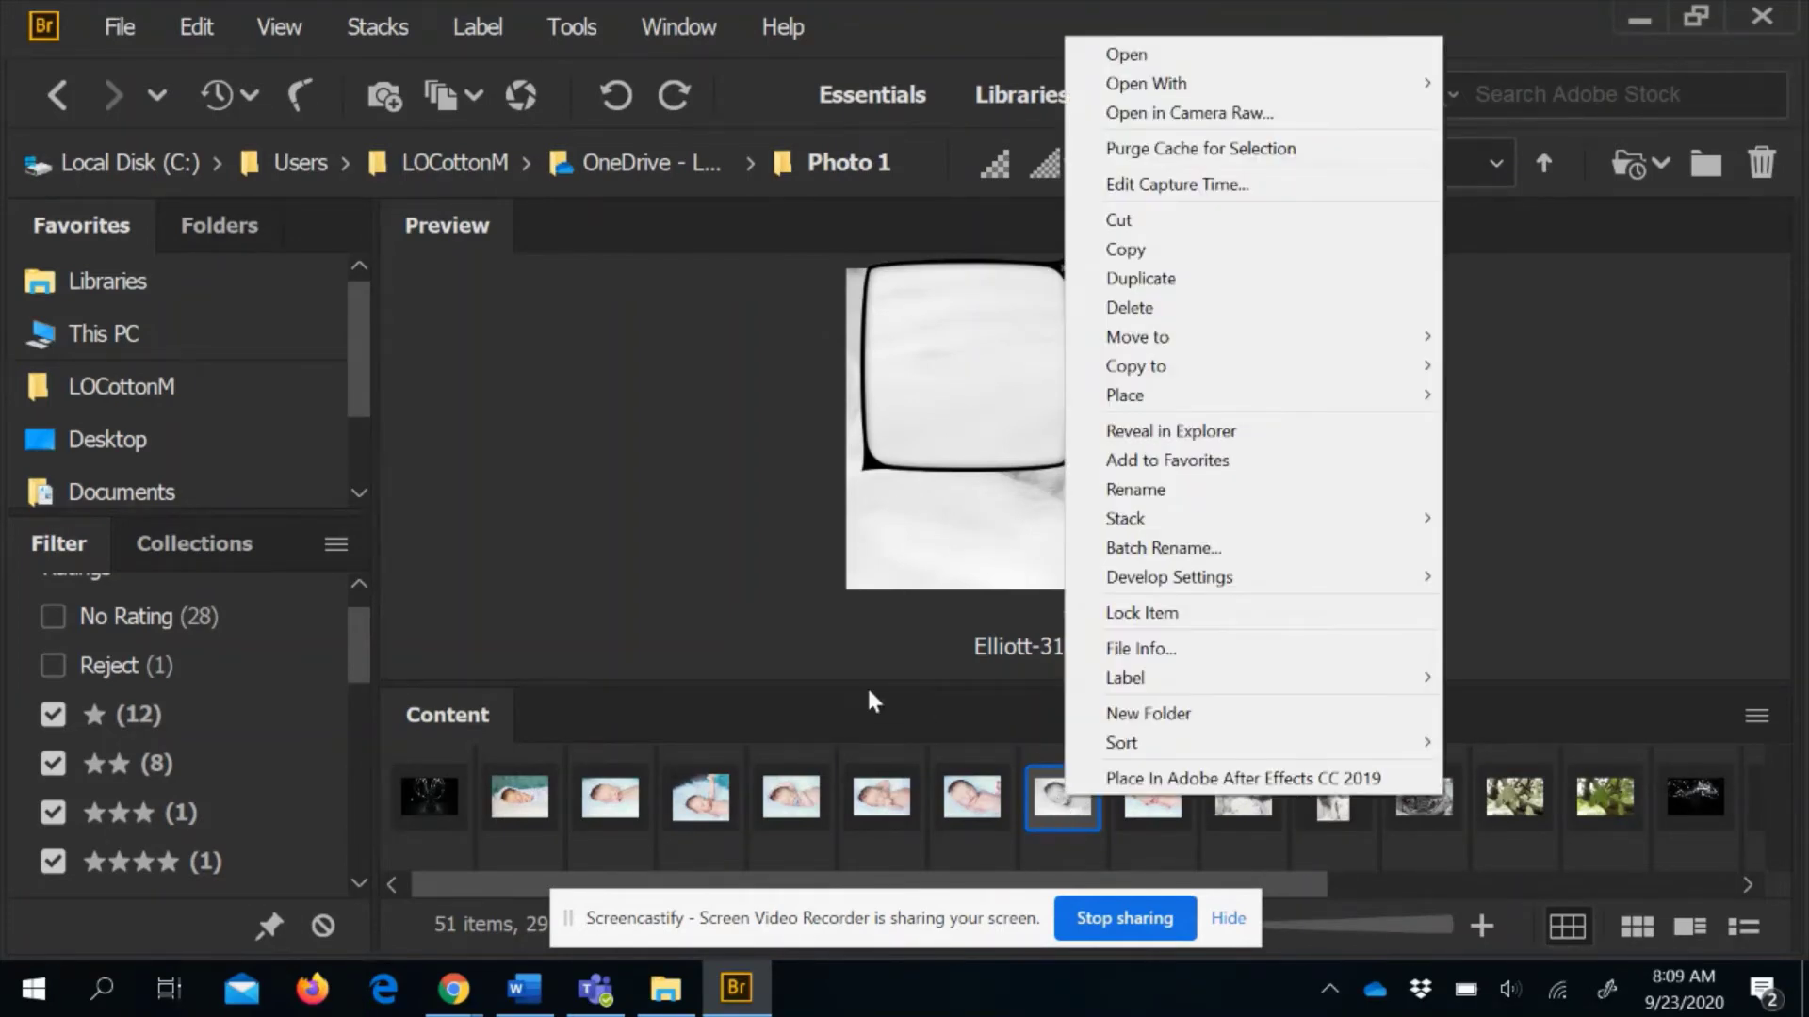
{"action": "left_click", "coordinate": [805, 659]}
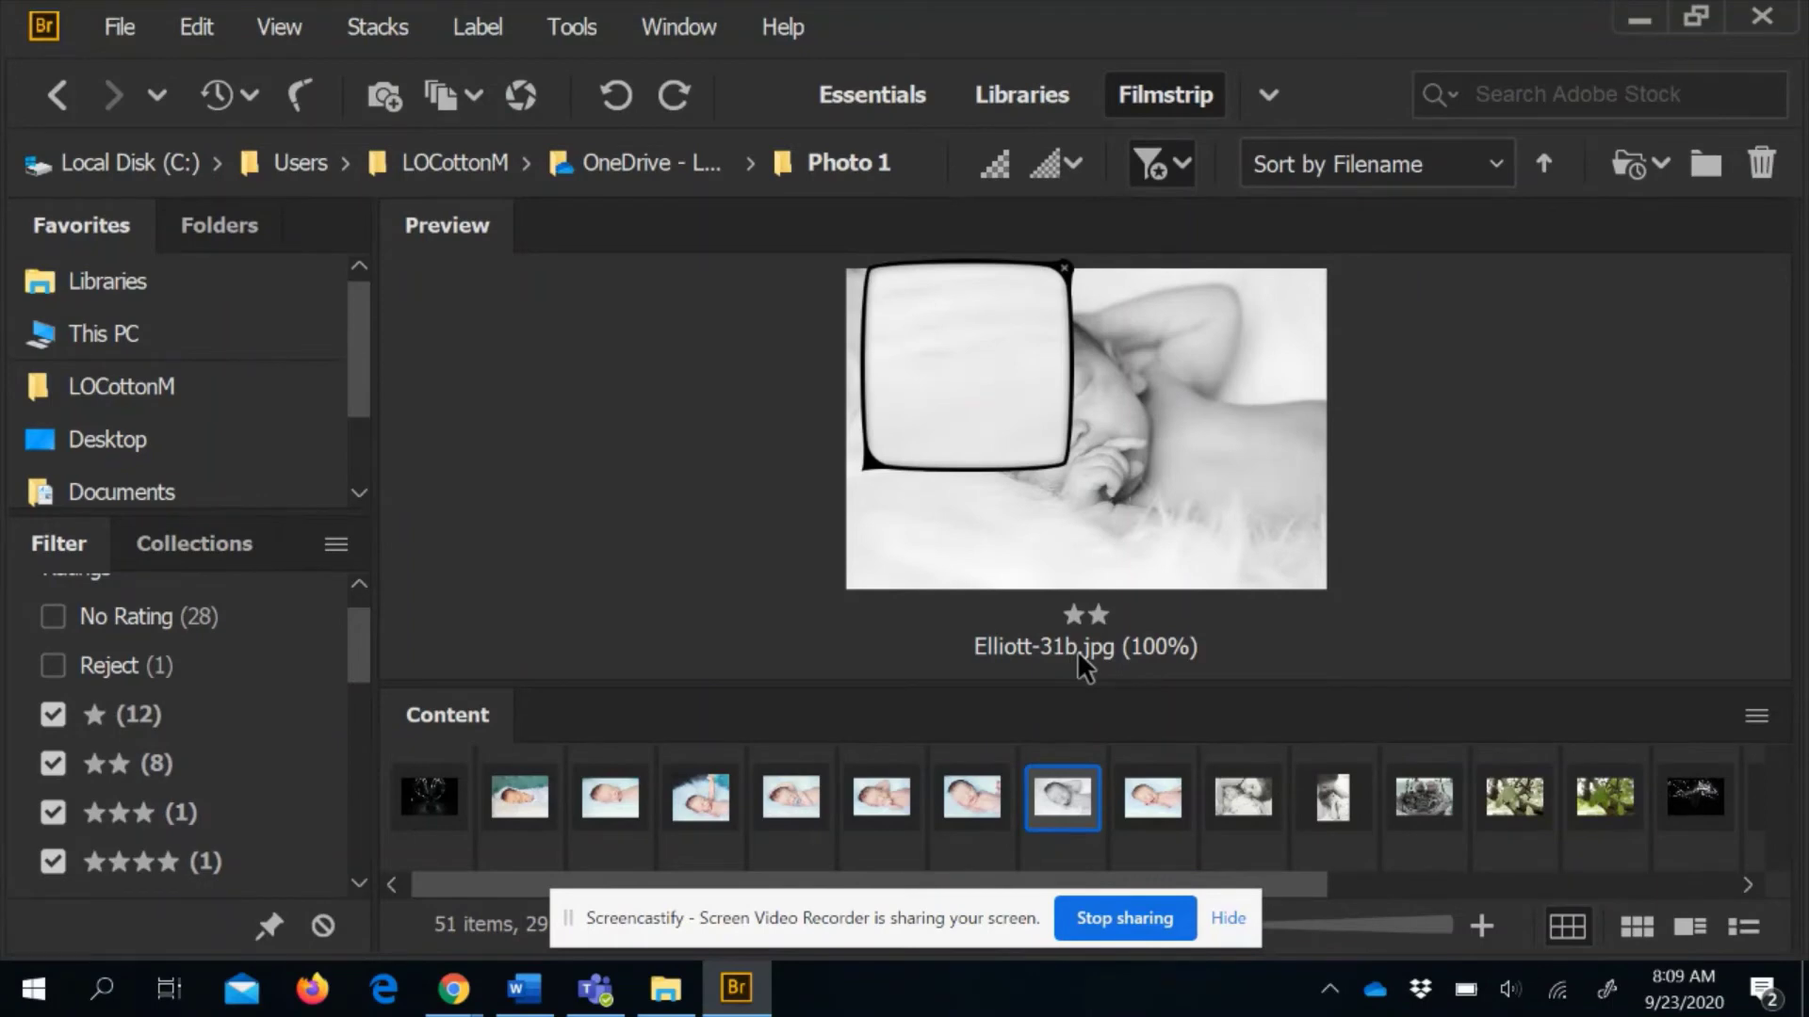
{"action": "left_click", "coordinate": [657, 1005]}
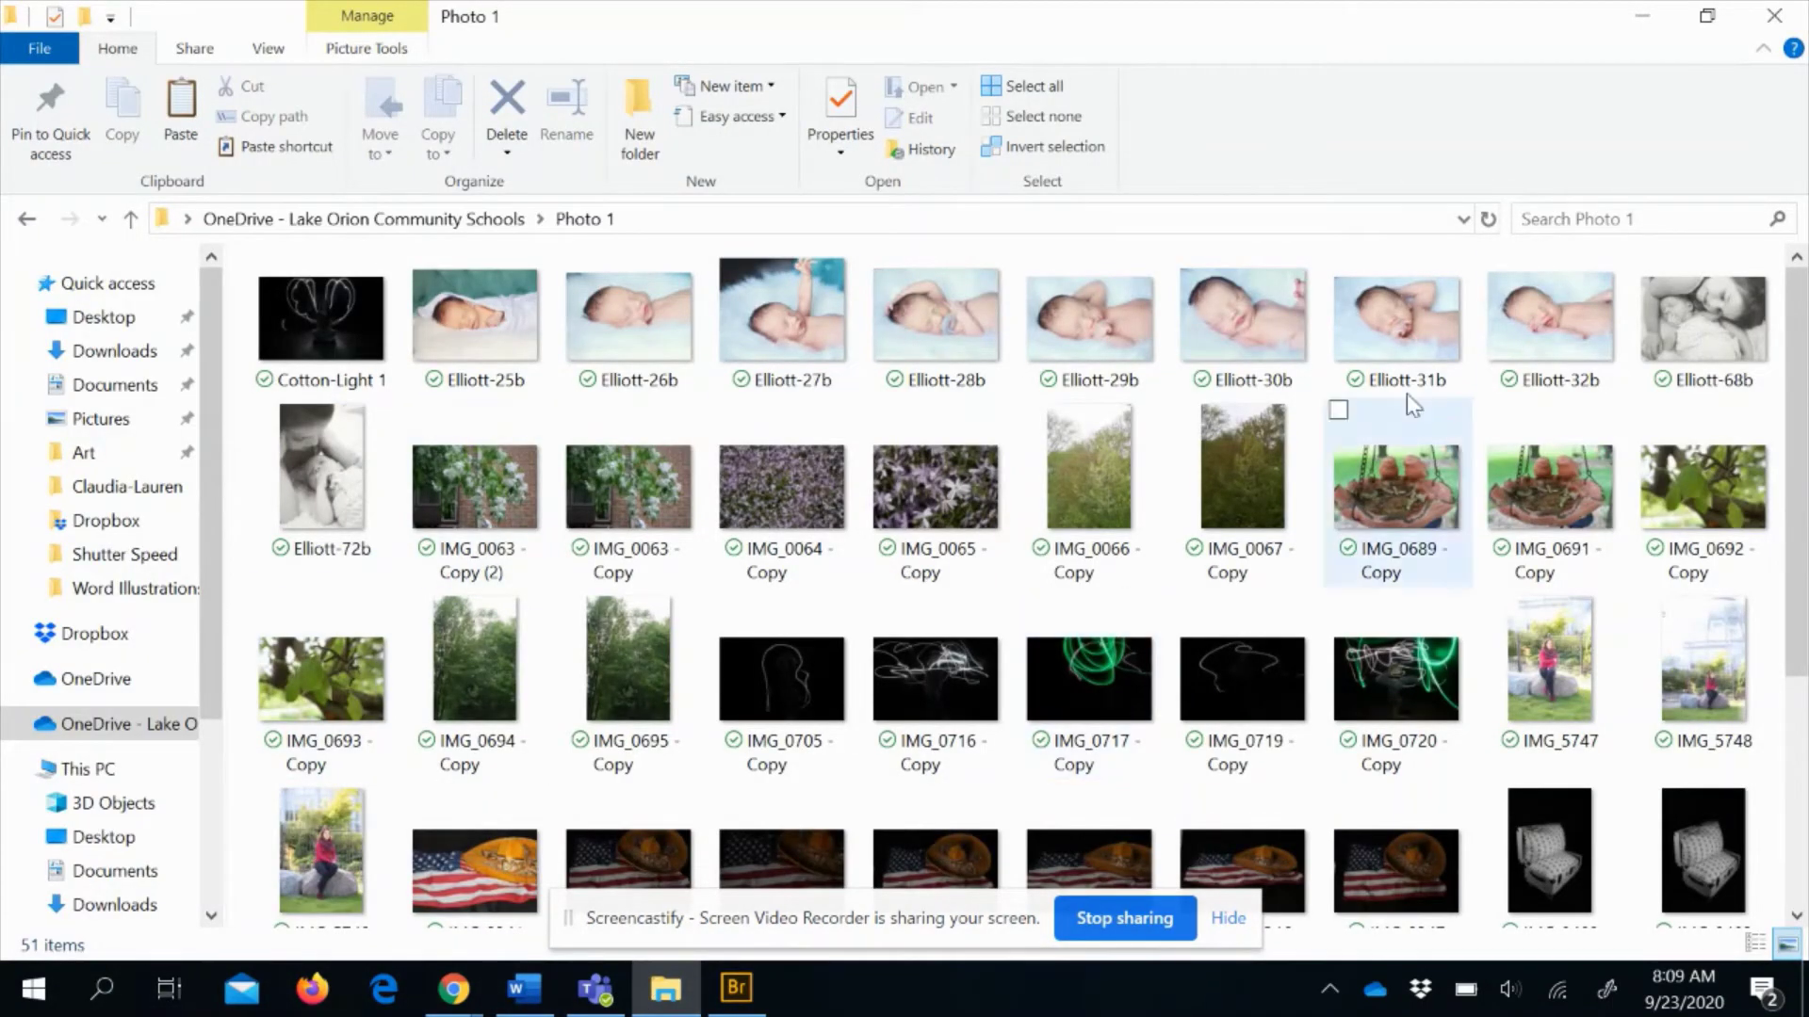
{"action": "left_click", "coordinate": [1487, 221]}
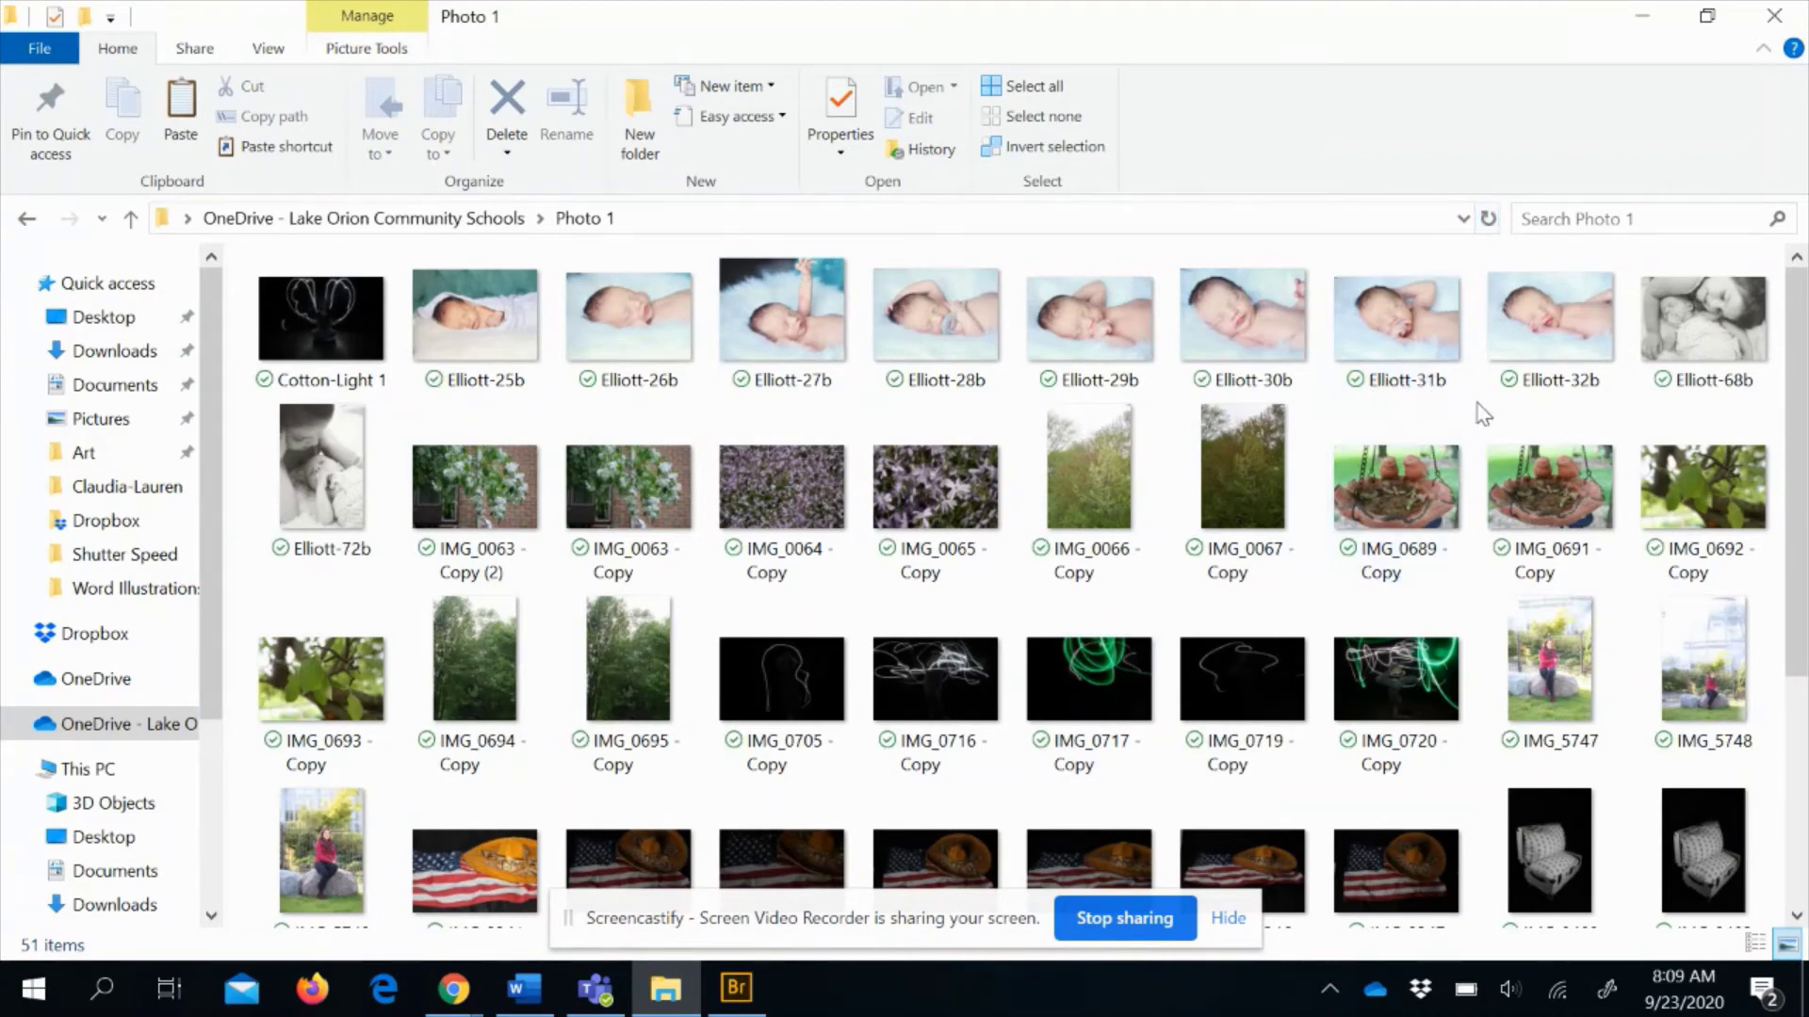
{"action": "mouse_move", "coordinate": [1330, 507]}
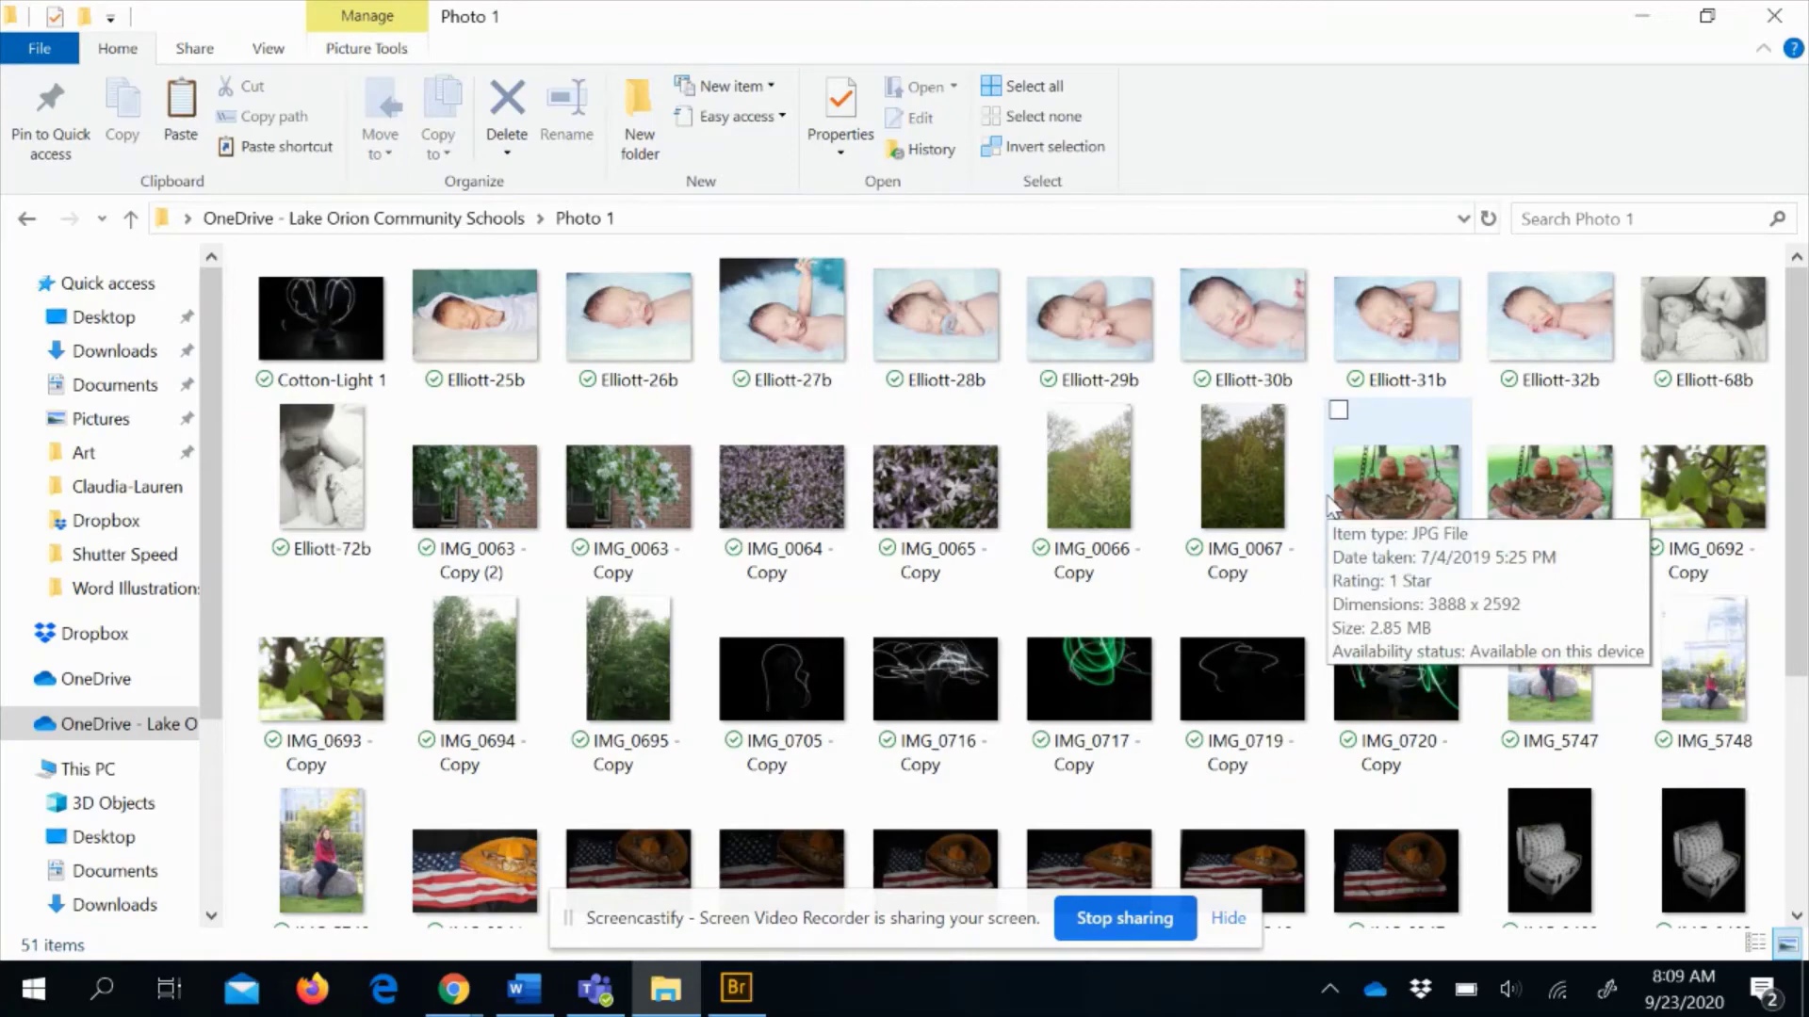
{"action": "left_click", "coordinate": [736, 987]}
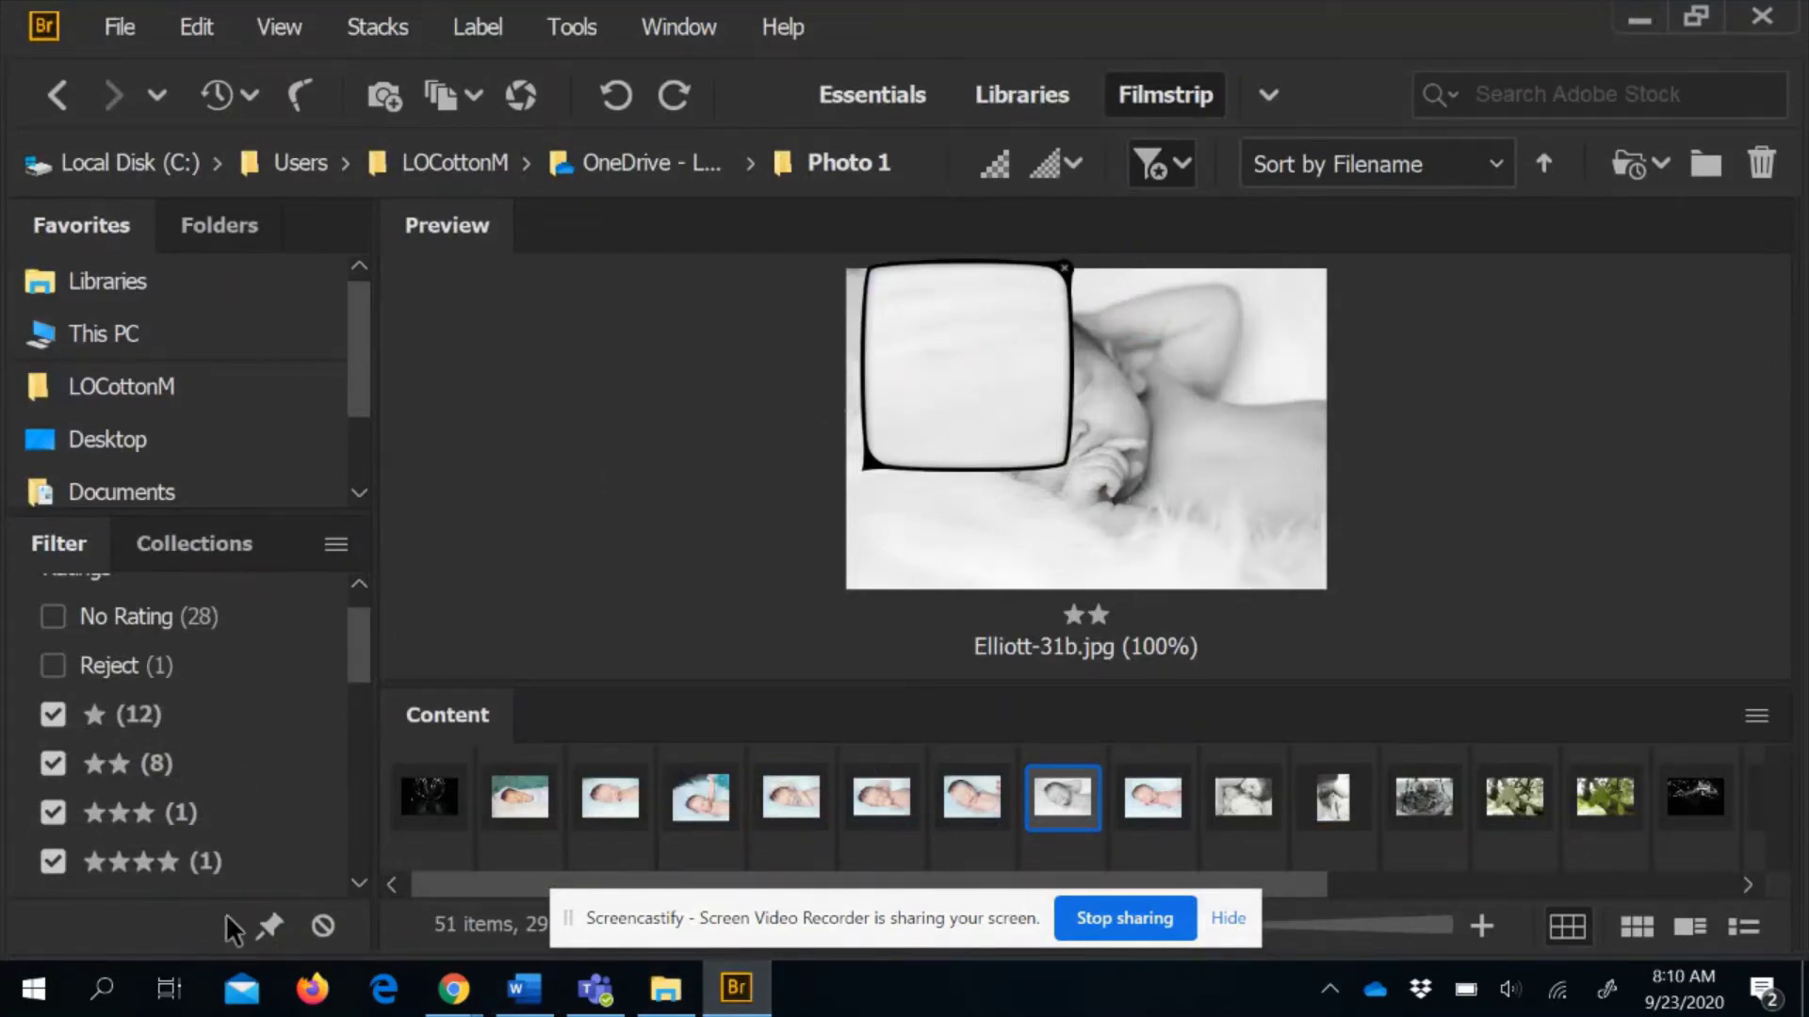
{"action": "mouse_move", "coordinate": [664, 1007]}
Open Elliott-32b.jpg in Camera Raw, set its Saturation to -52, and open the edited image in Photoshop
{"action": "left_click", "coordinate": [1151, 798]}
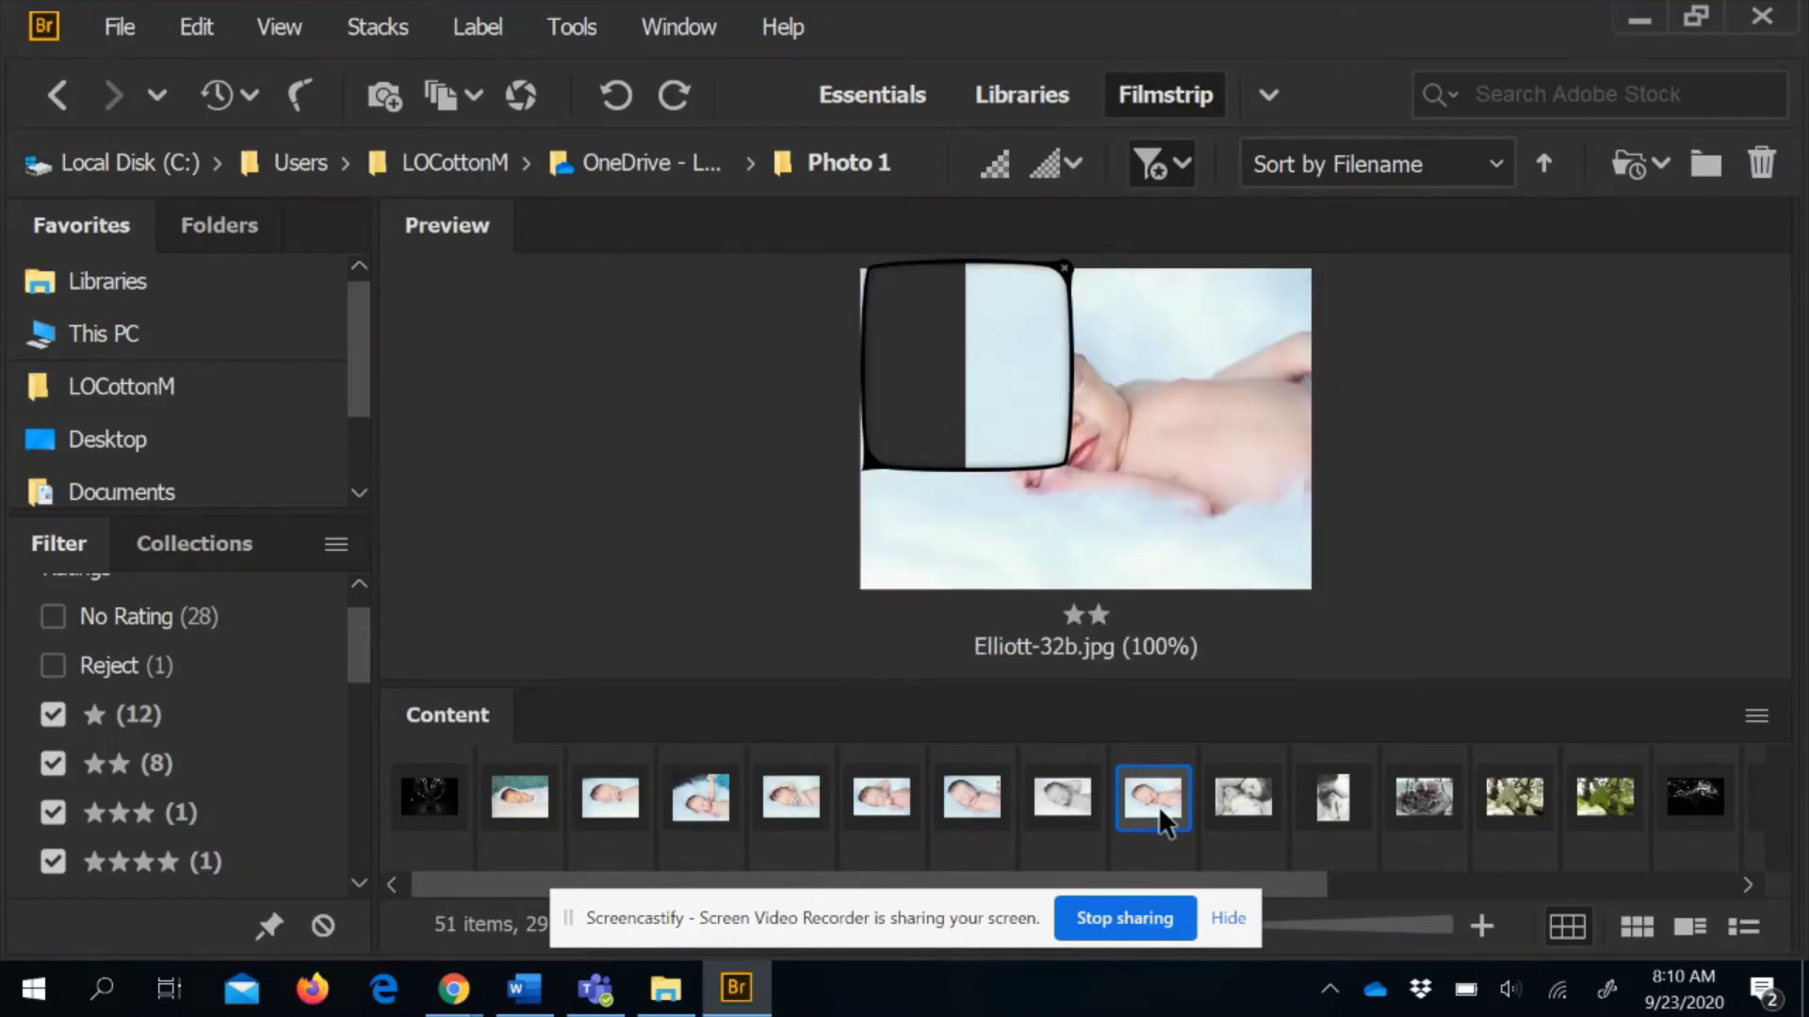
{"action": "right_click", "coordinate": [1161, 810]}
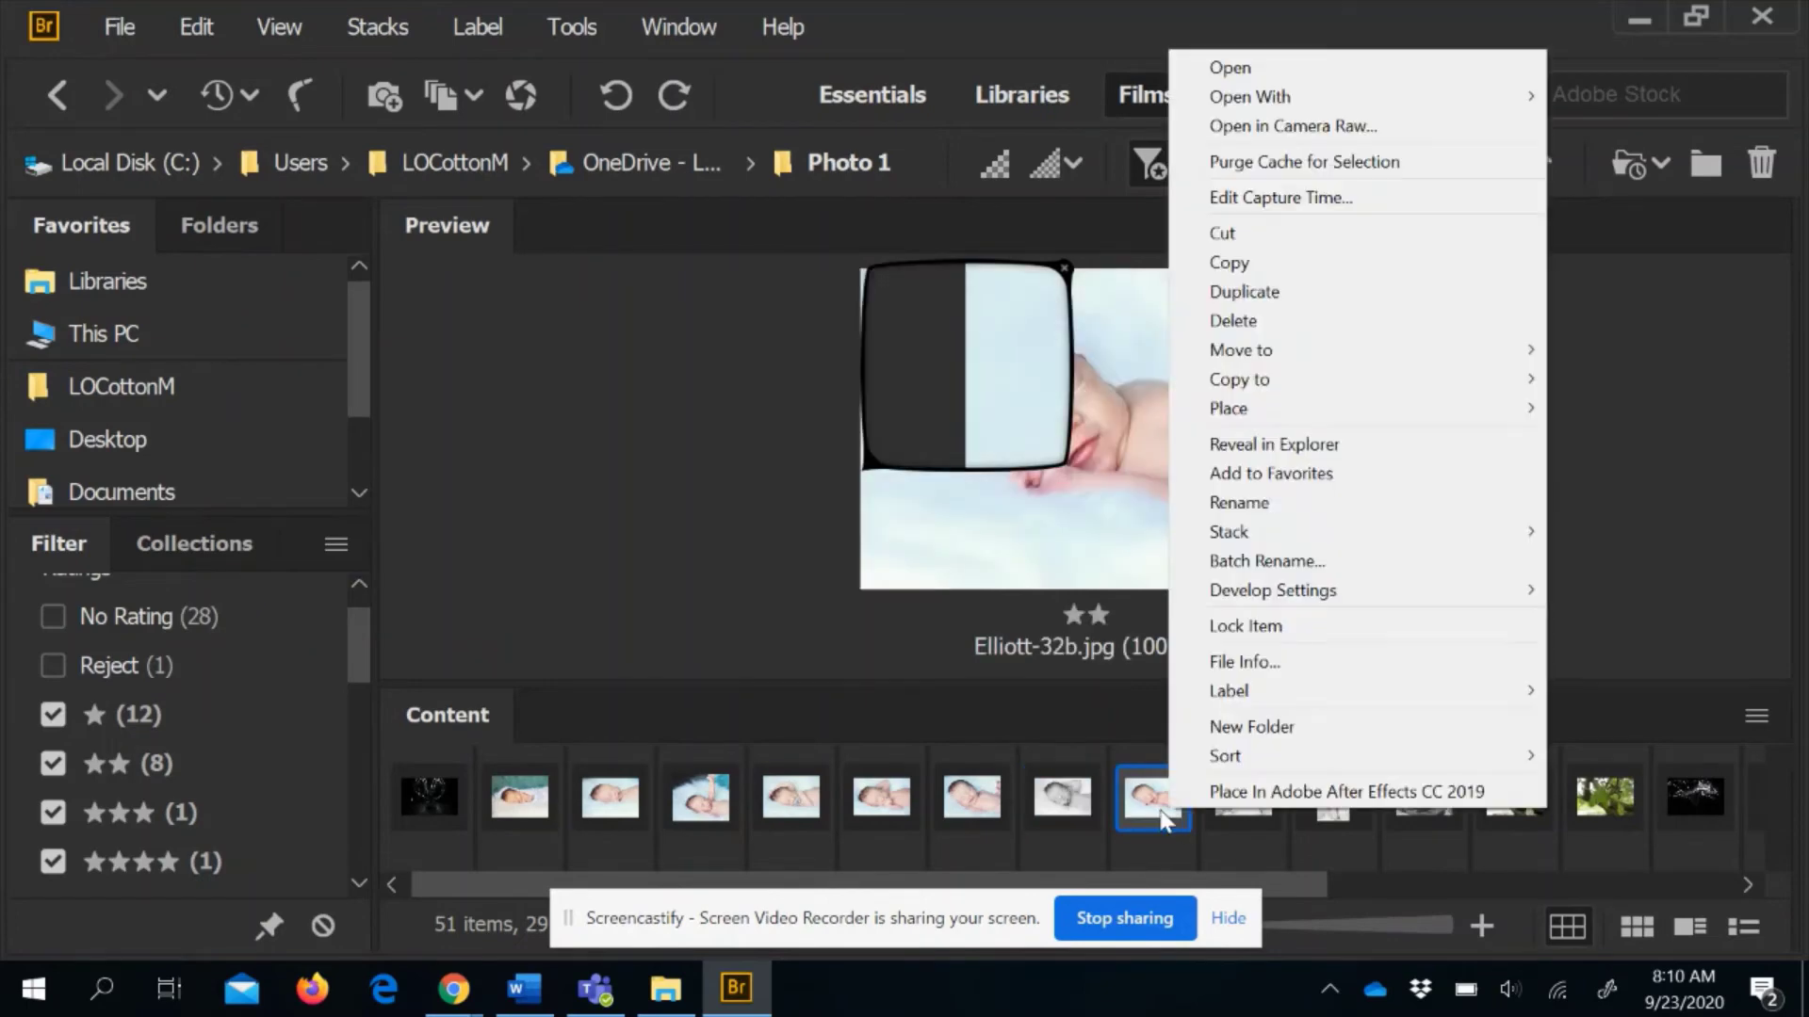
{"action": "left_click", "coordinate": [1319, 126]}
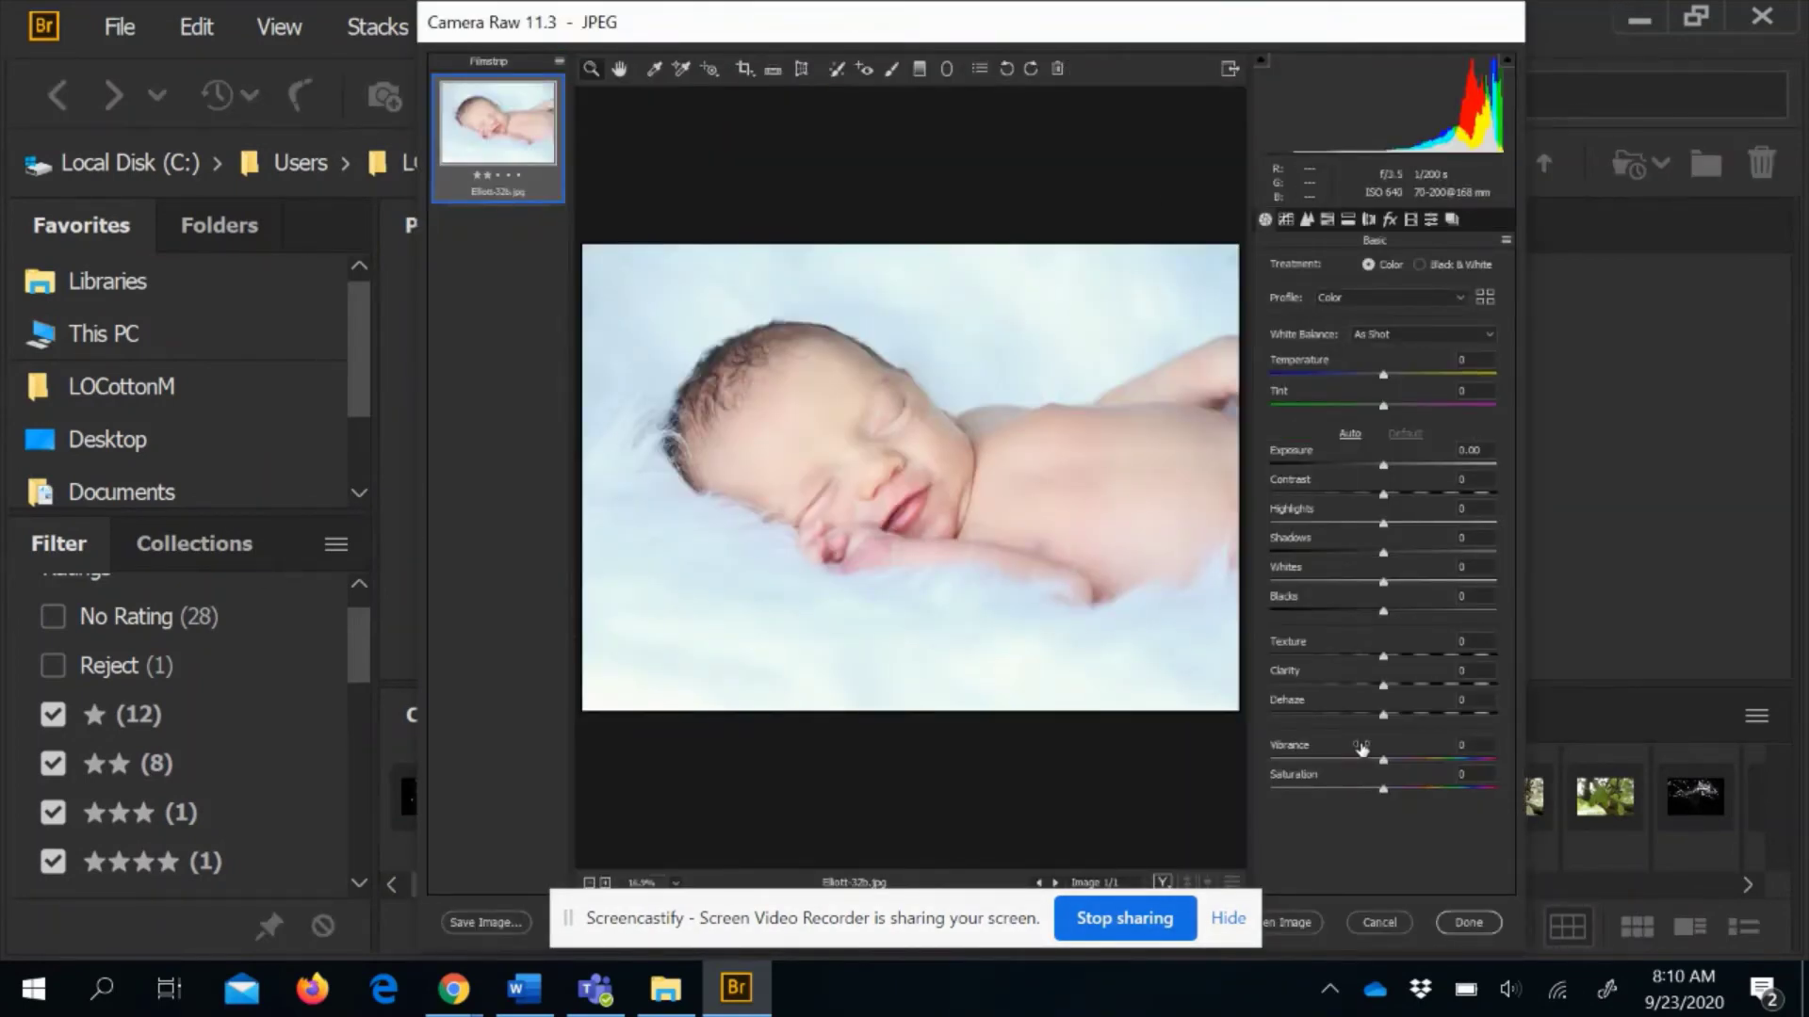
{"action": "left_click_drag", "start_coordinate": [1383, 789], "coordinate": [1324, 801]}
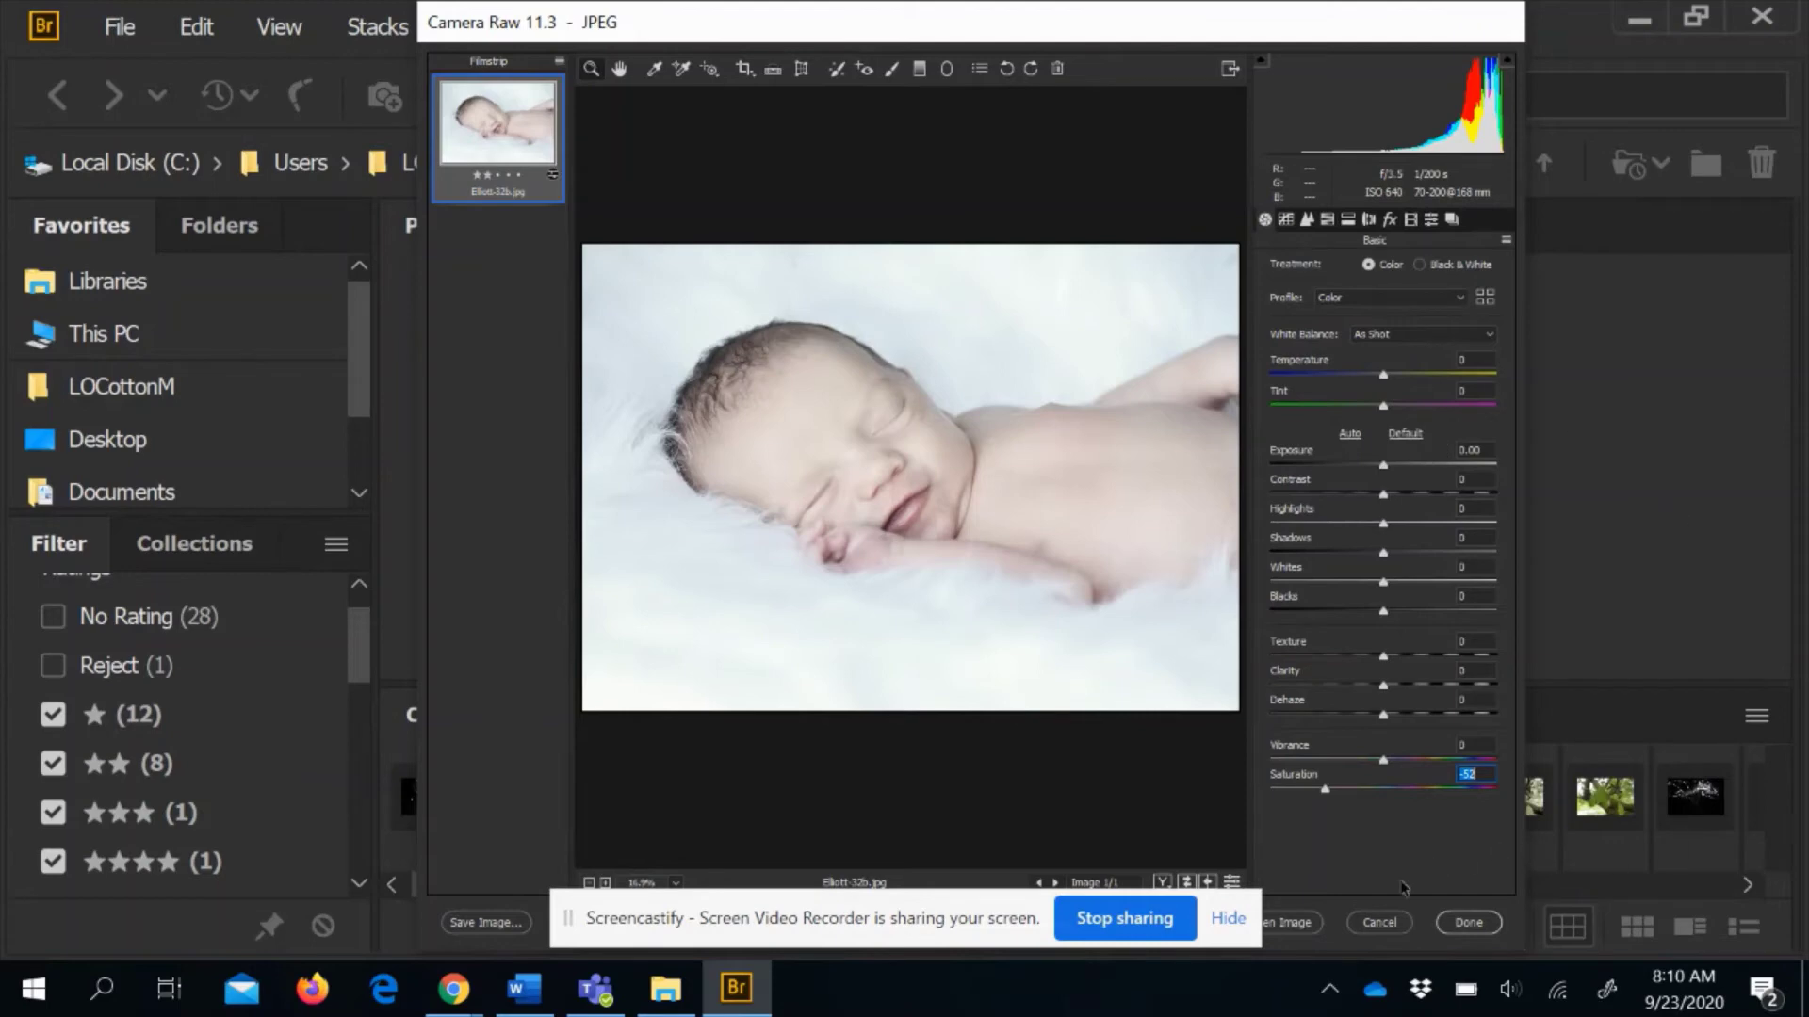
{"action": "left_click", "coordinate": [1293, 925]}
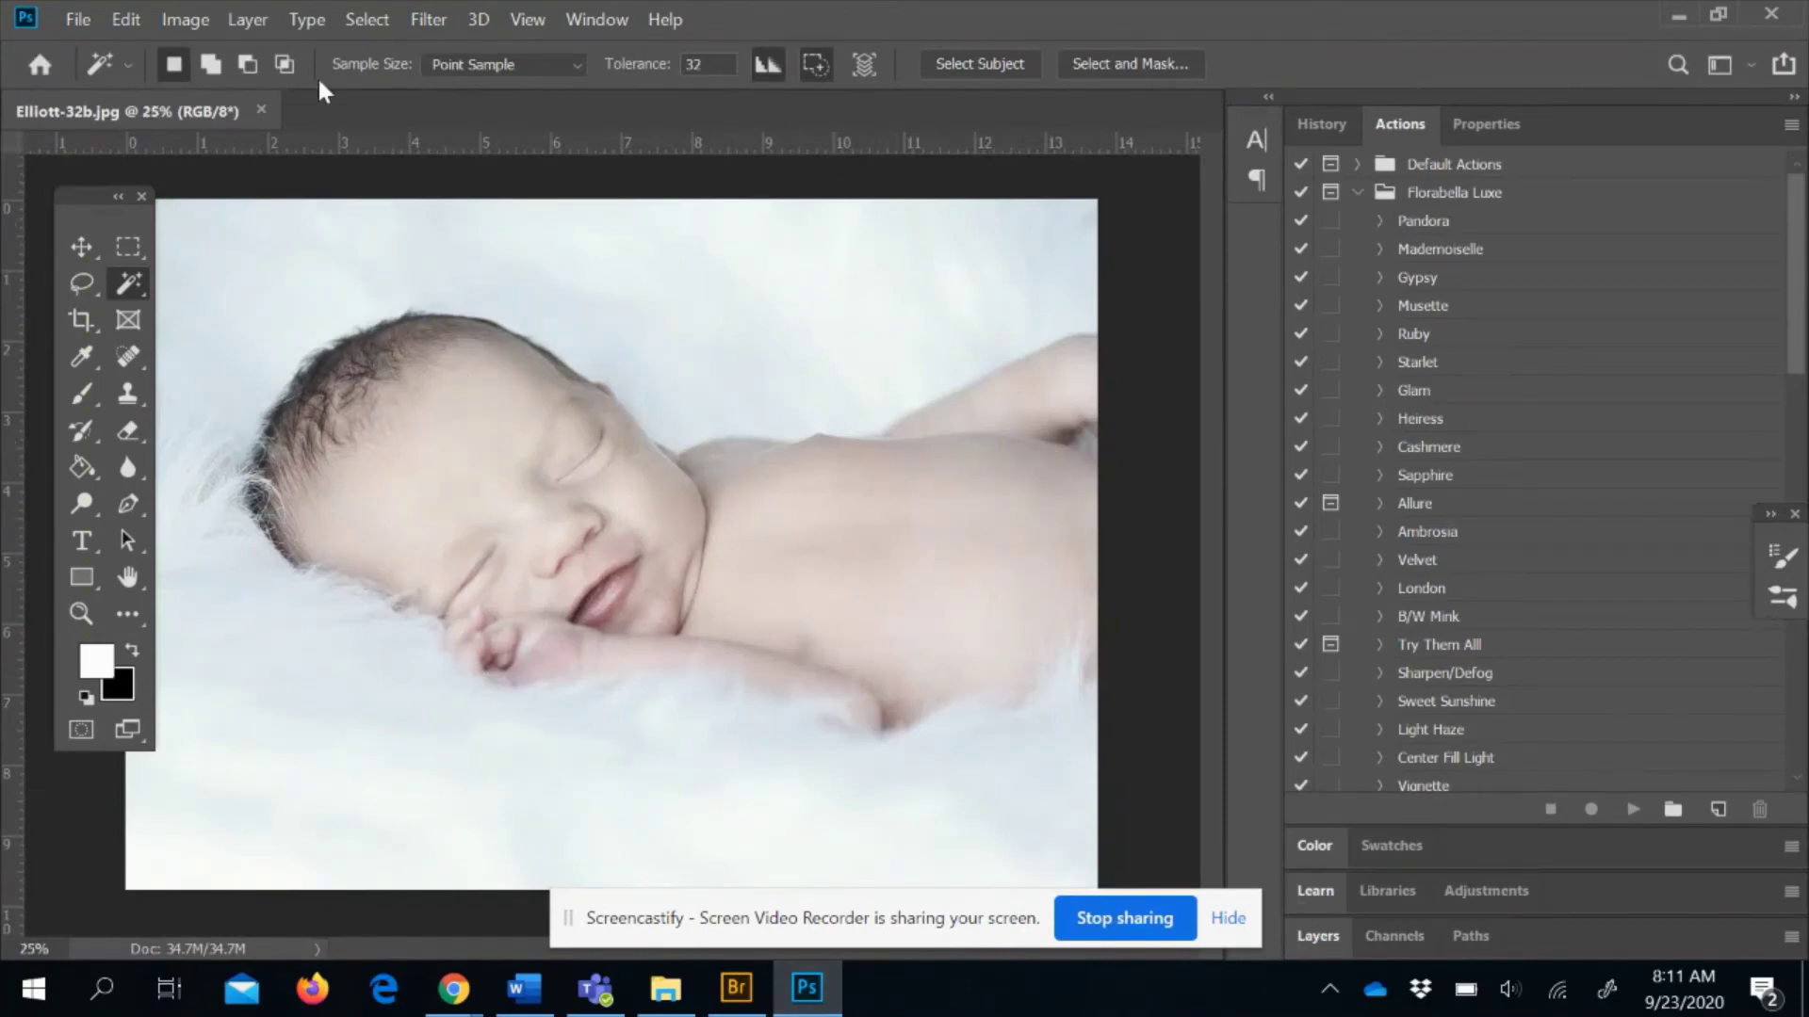
{"action": "left_click", "coordinate": [184, 20]}
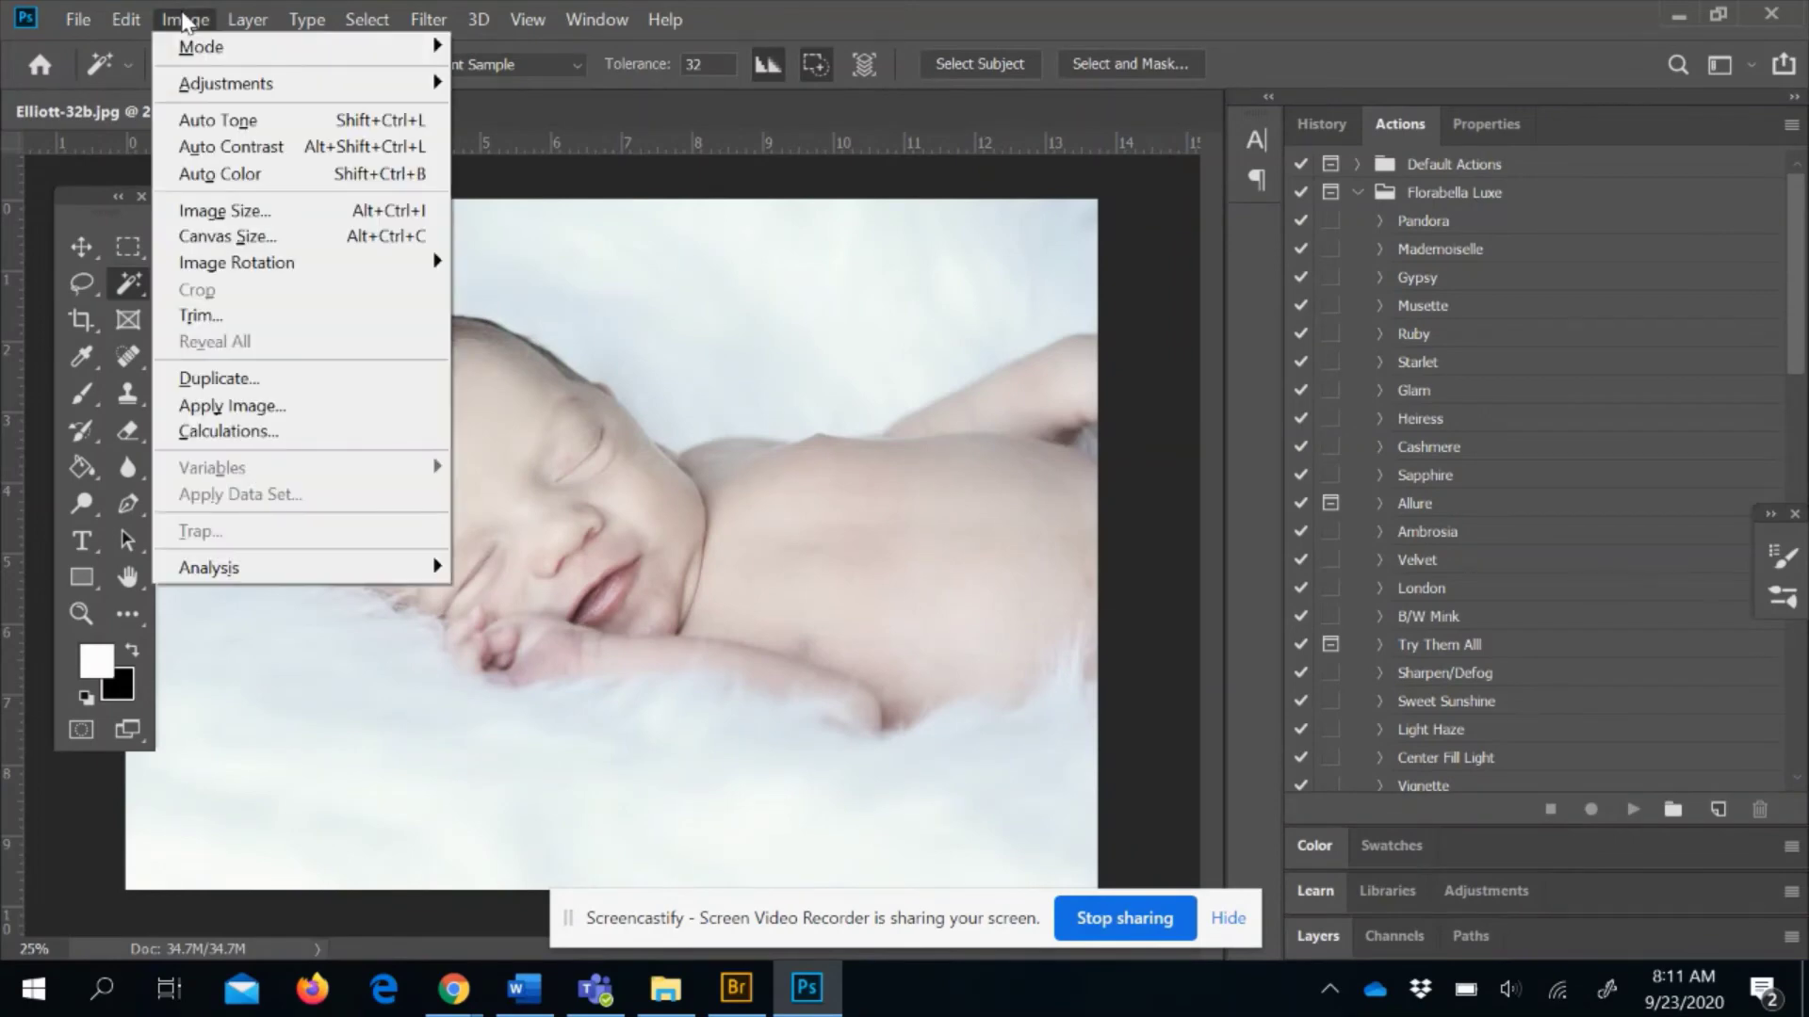
{"action": "mouse_move", "coordinate": [191, 89]}
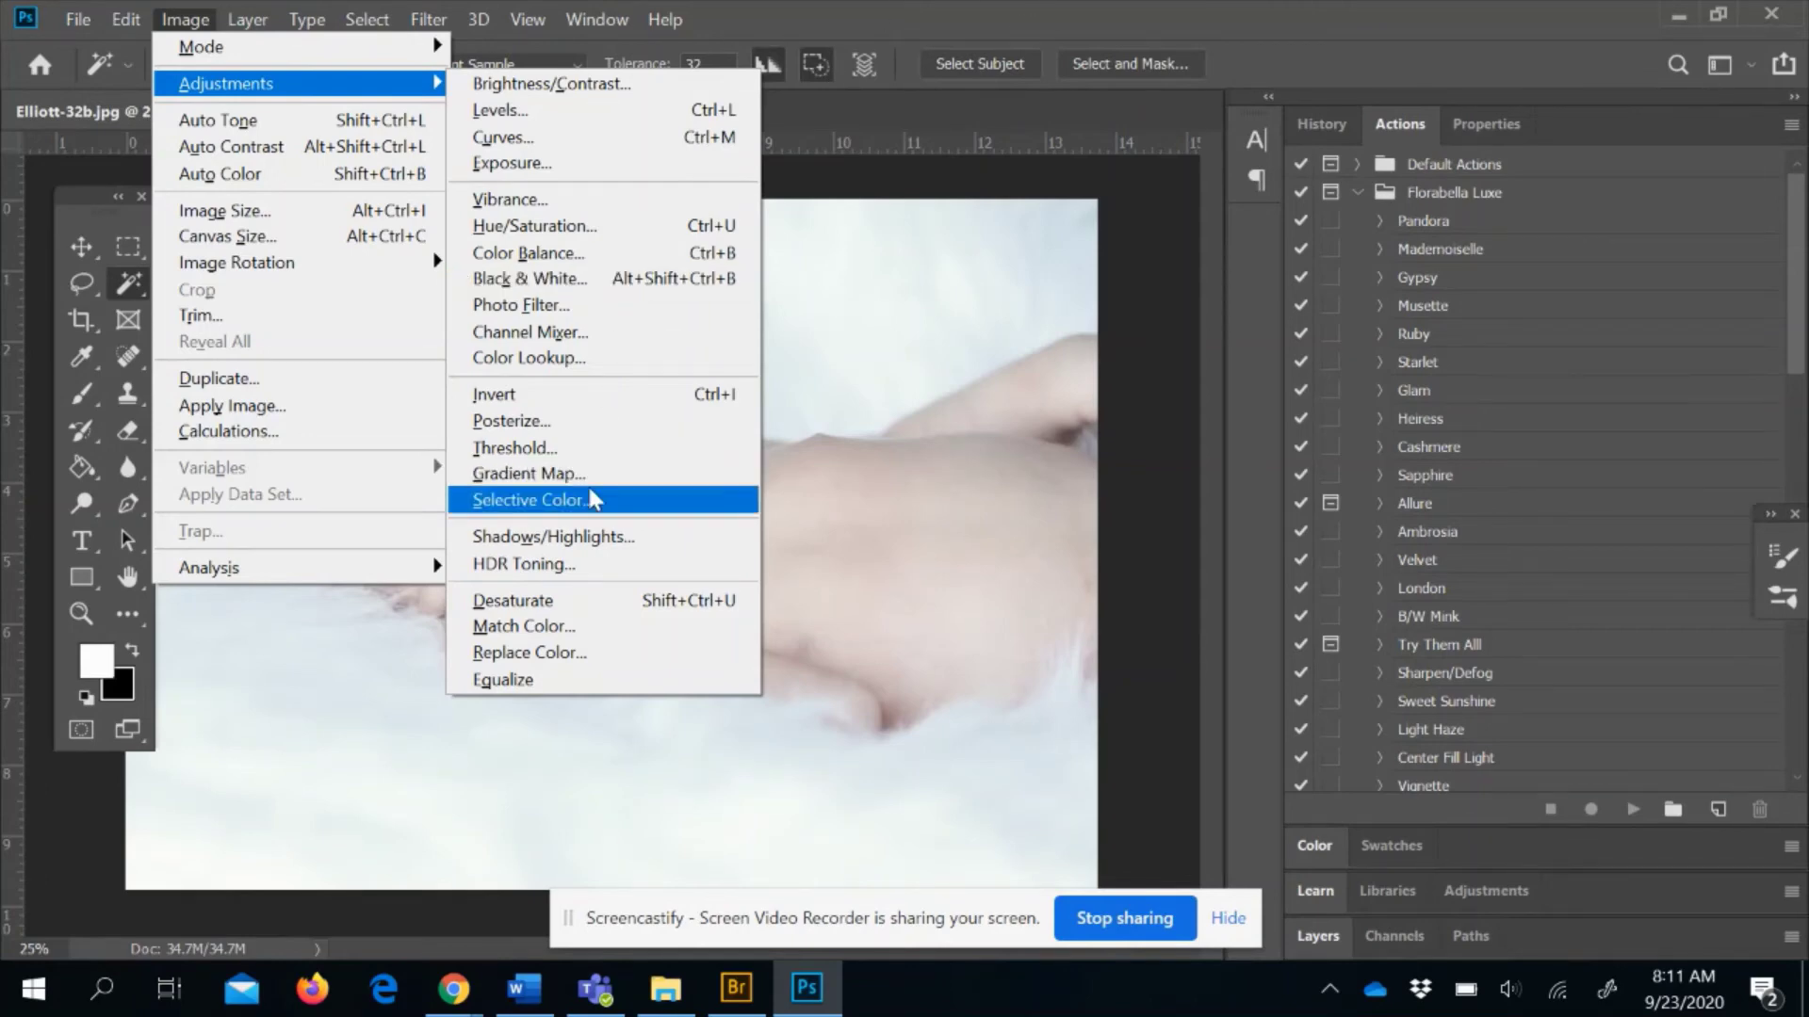
{"action": "left_click", "coordinate": [888, 9]}
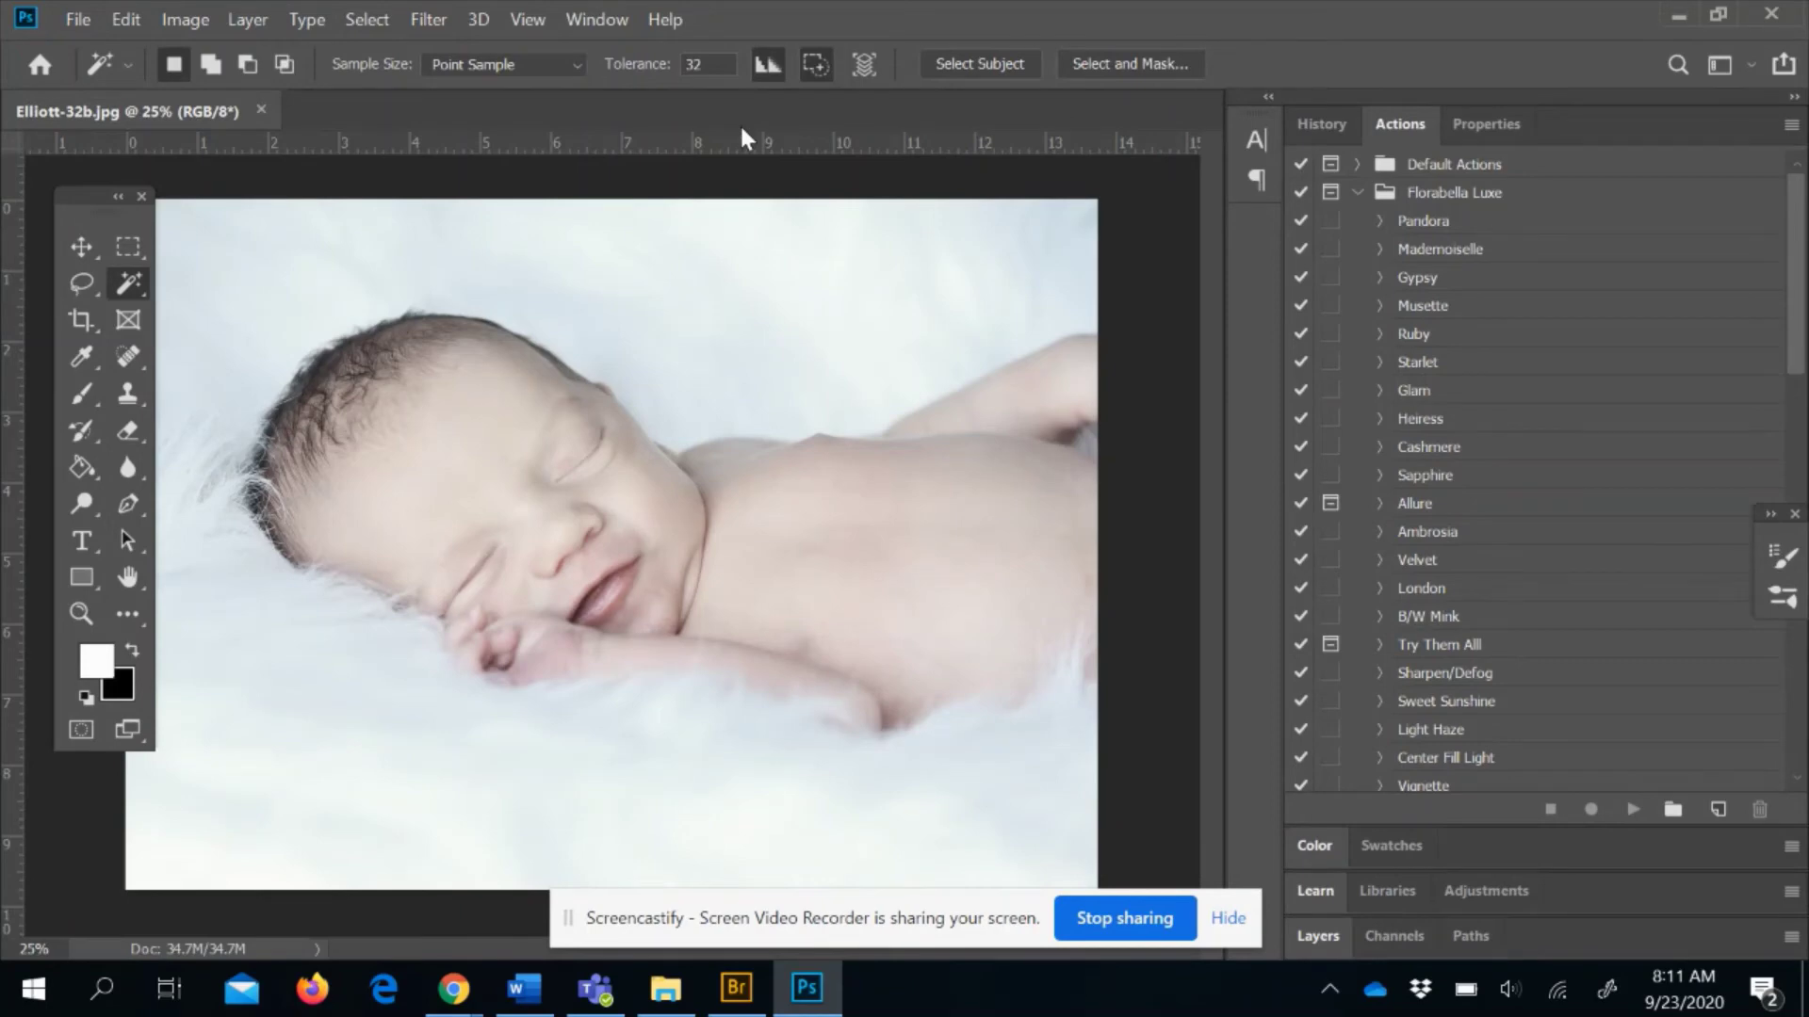
Start a Save As for the baby photo and replace the 32b part of its file name with "final"
{"action": "left_click", "coordinate": [79, 20]}
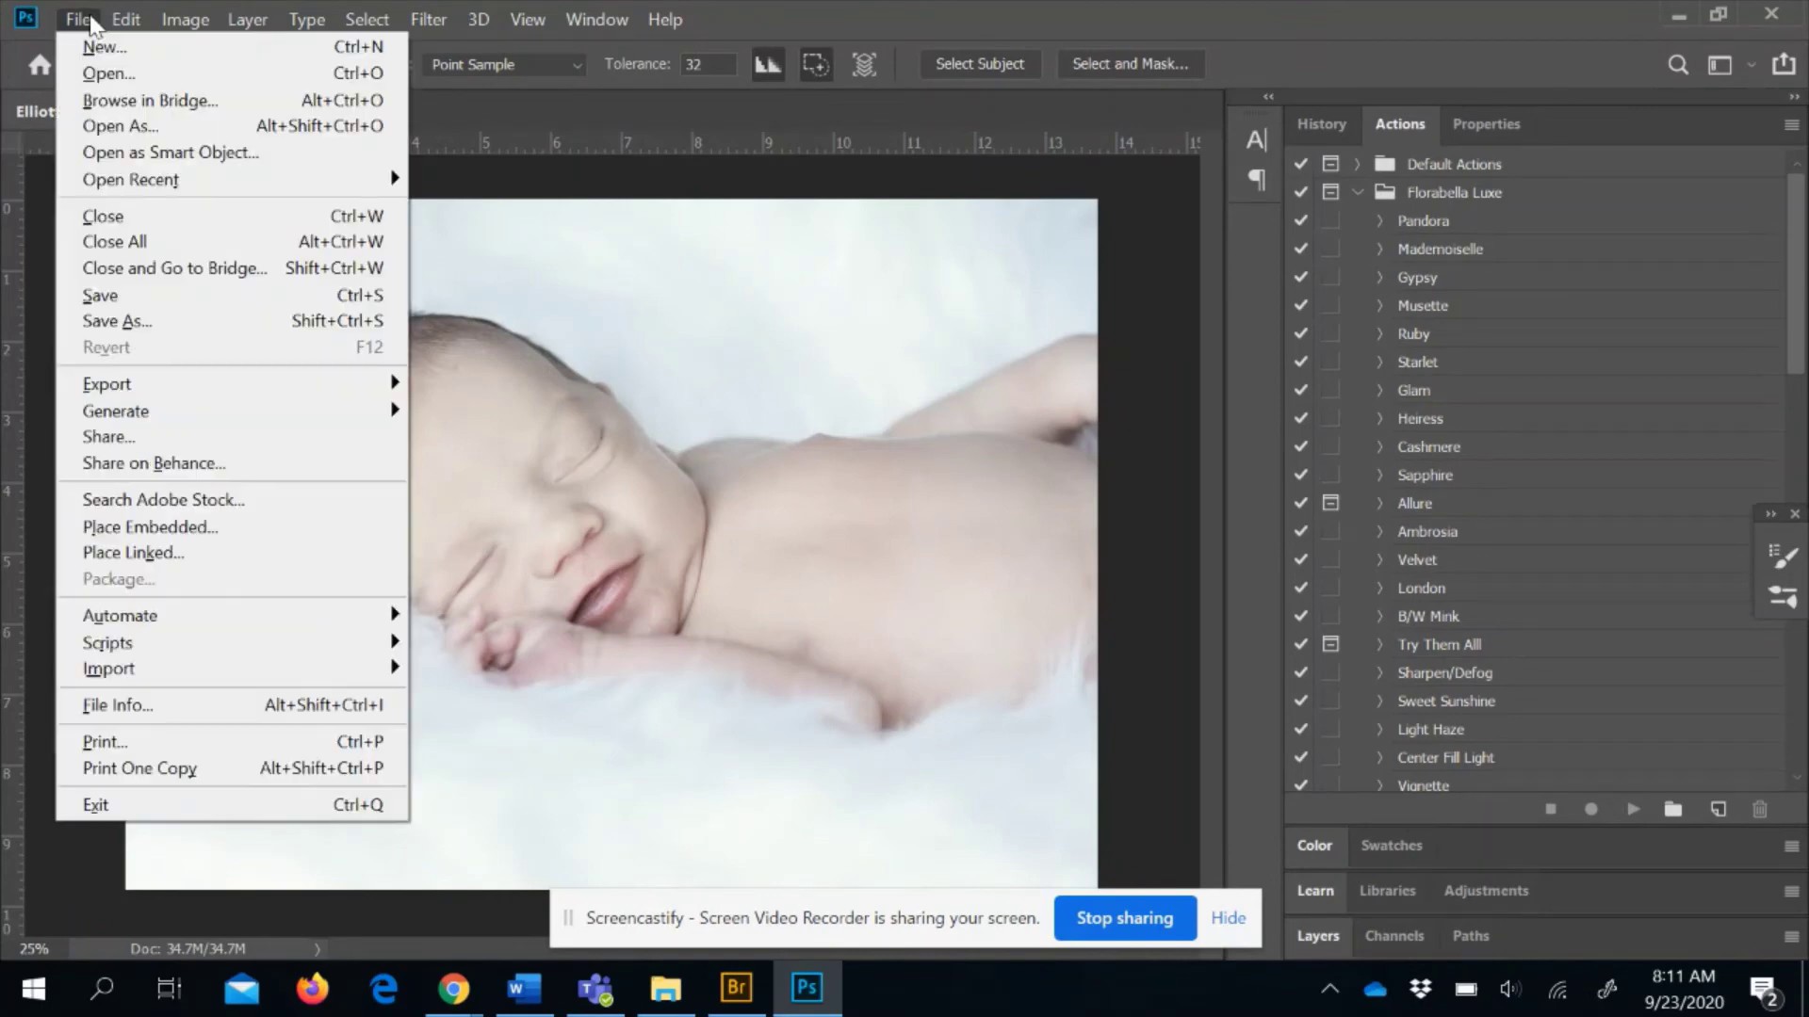
{"action": "left_click", "coordinate": [139, 322]}
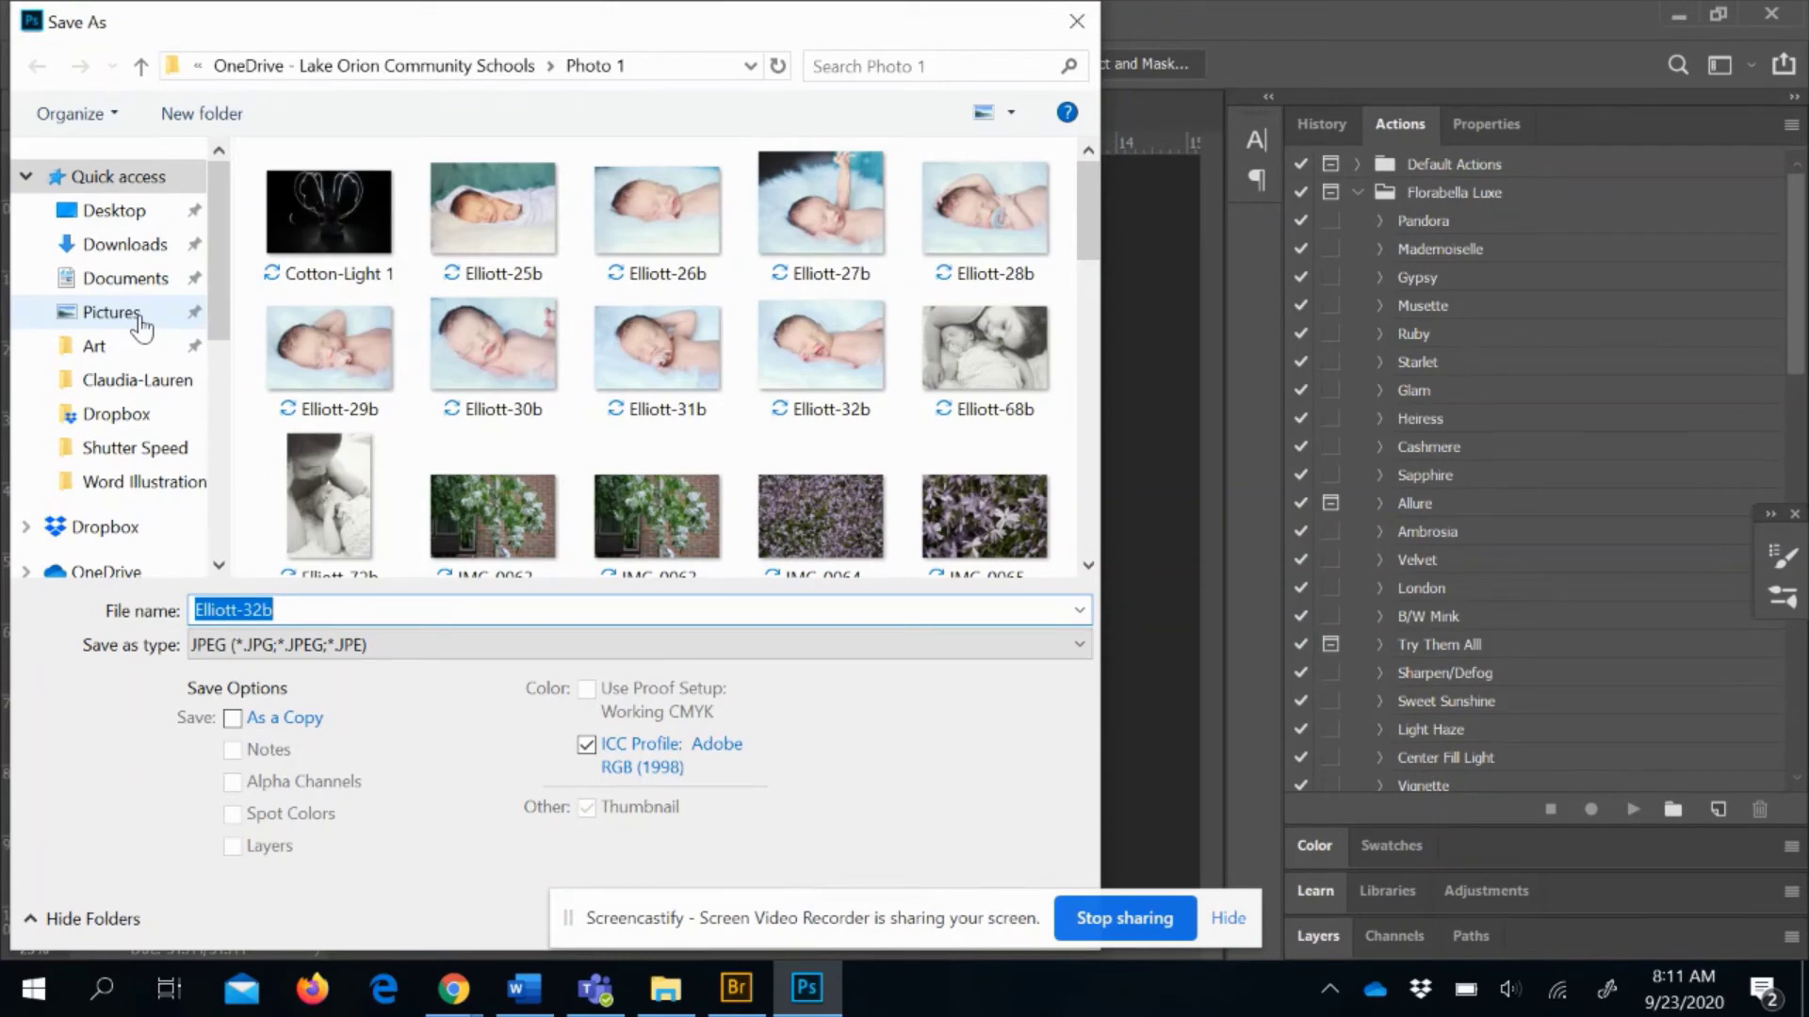
{"action": "left_click", "coordinate": [284, 611]}
{"action": "key", "text": "shift+Left"}
{"action": "key", "text": "shift+Left"}
{"action": "key", "text": "shift+Left"}
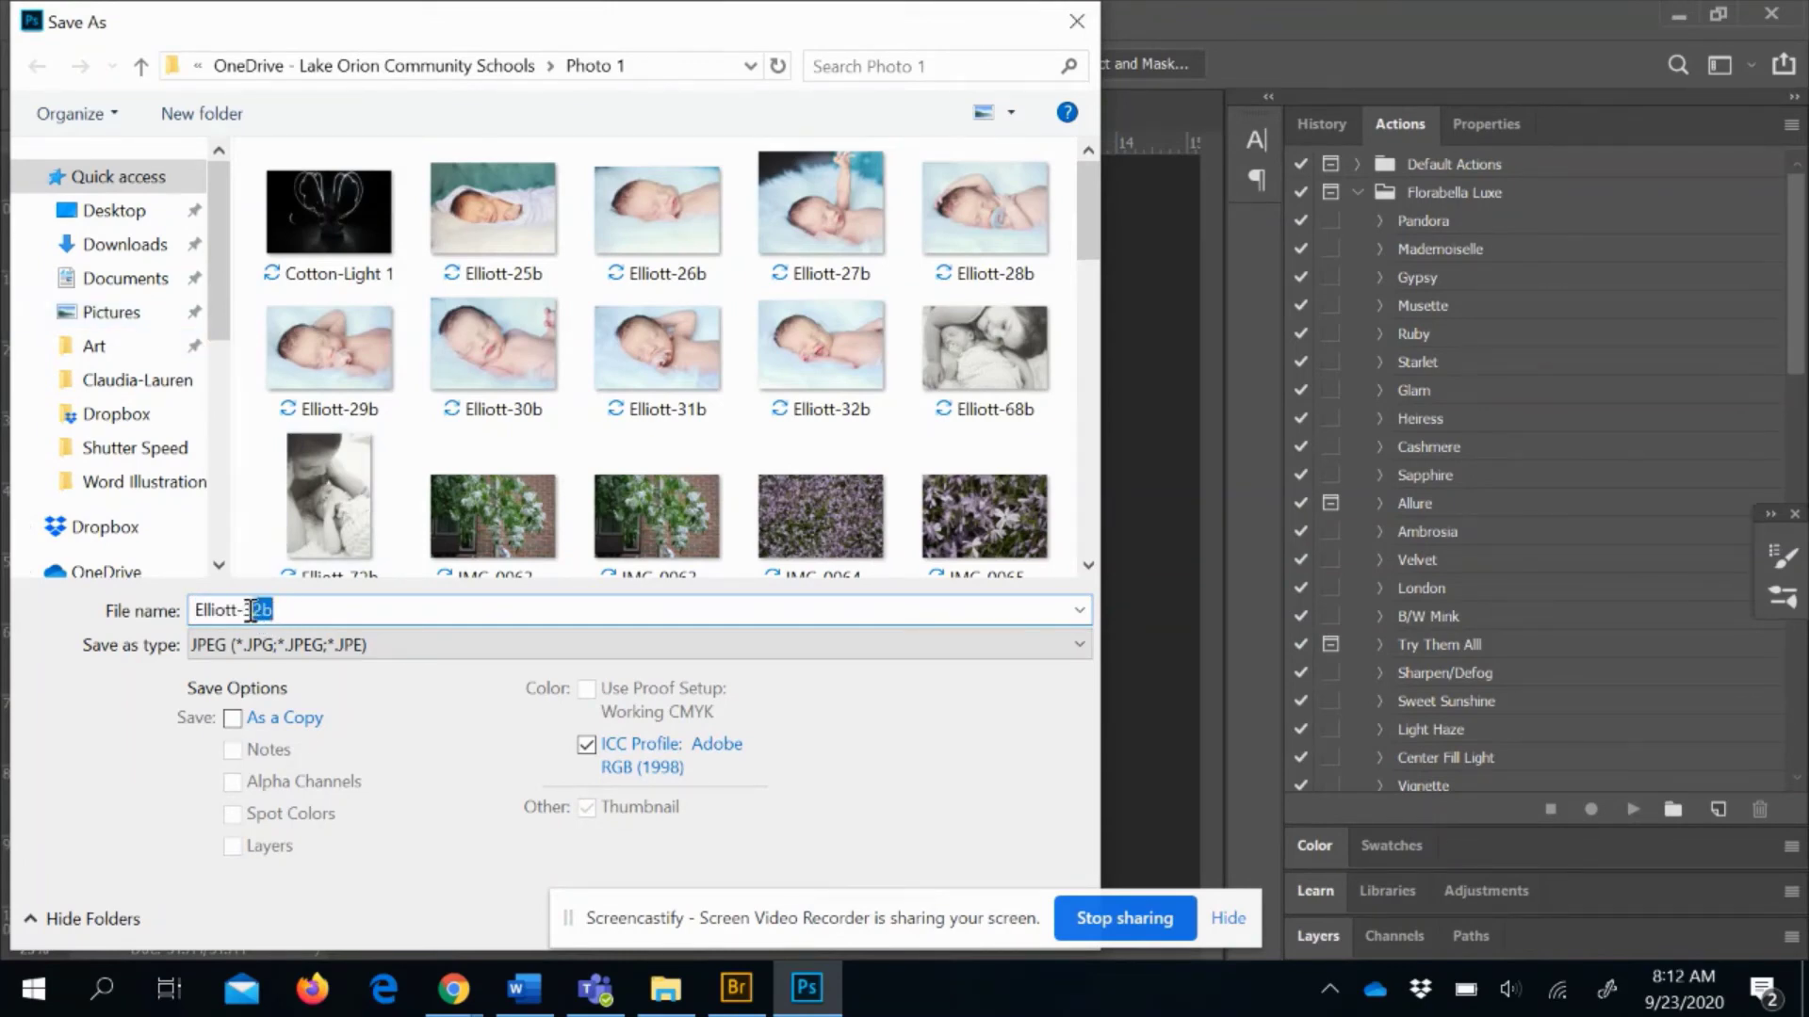
{"action": "type", "text": "final"}
Correct the file name to Elliott-final-1 and choose Photoshop (*.PSD;*.PDD;*.PSDT) as the file format
{"action": "left_click", "coordinate": [246, 611]}
{"action": "key", "text": "BackSpace"}
{"action": "key", "text": "BackSpace"}
{"action": "type", "text": "-"}
{"action": "left_click", "coordinate": [283, 610]}
{"action": "type", "text": "-1"}
{"action": "left_click", "coordinate": [374, 650]}
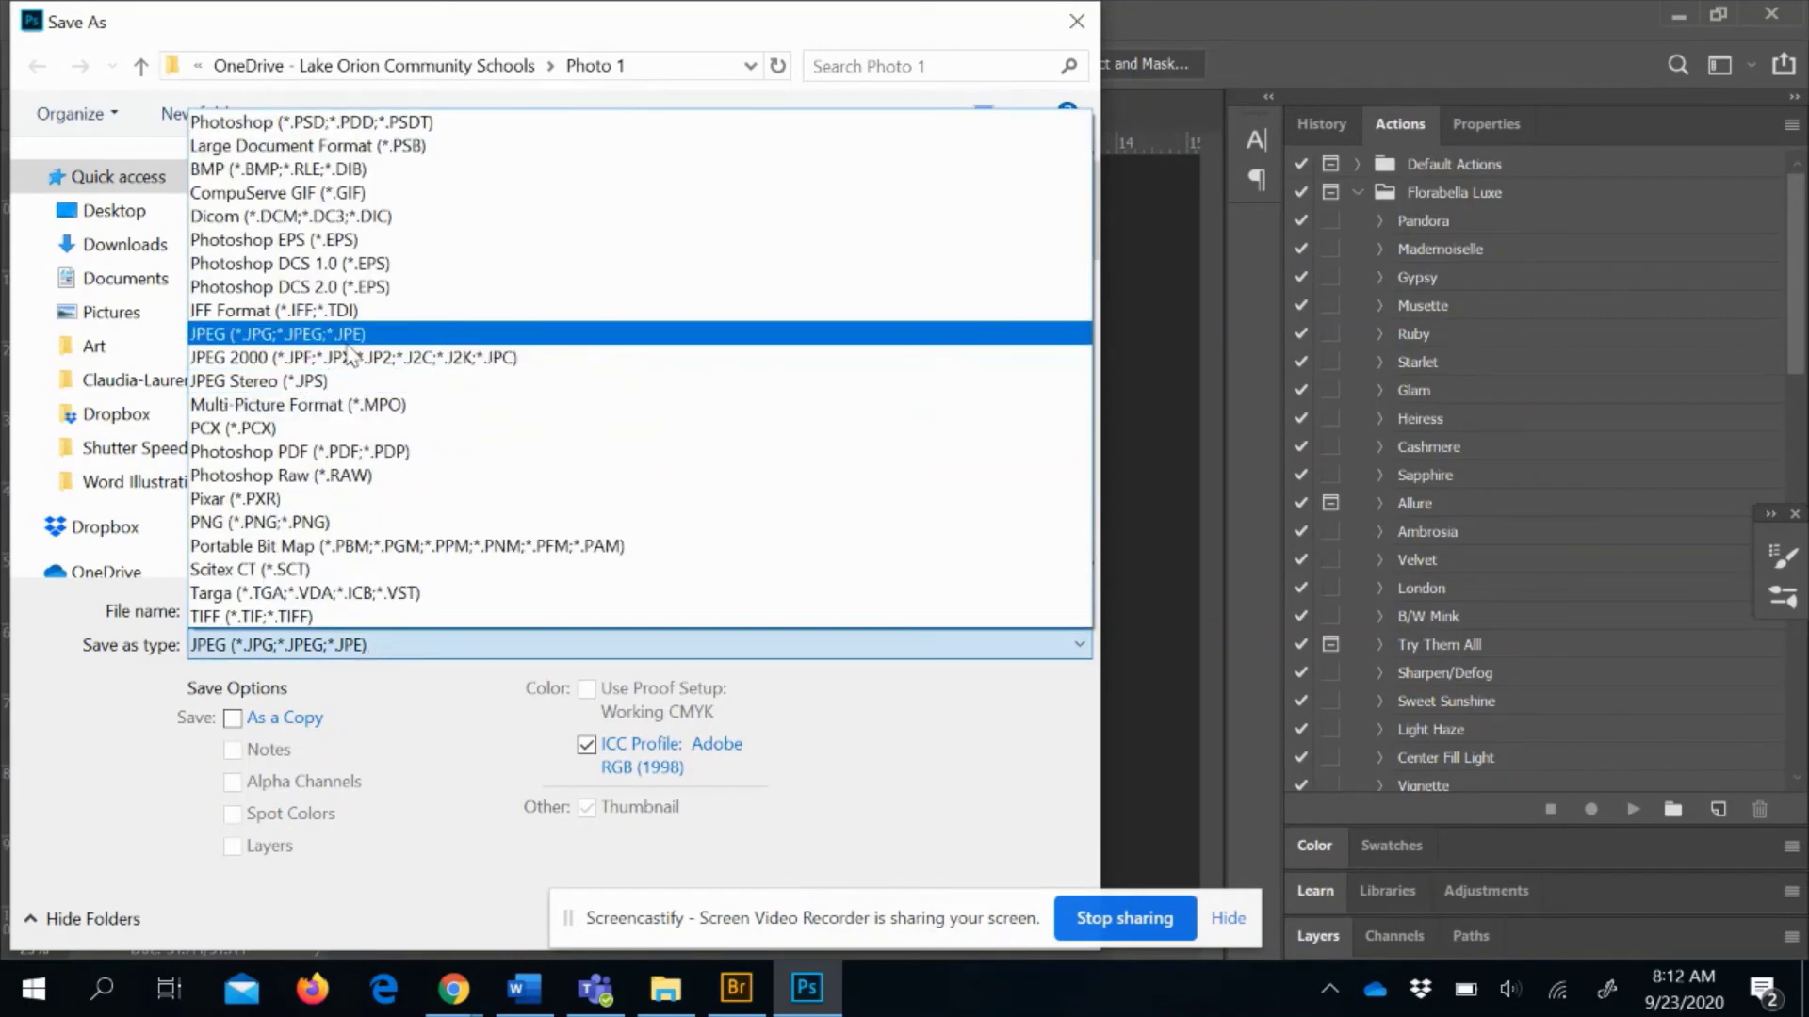
{"action": "left_click", "coordinate": [412, 130]}
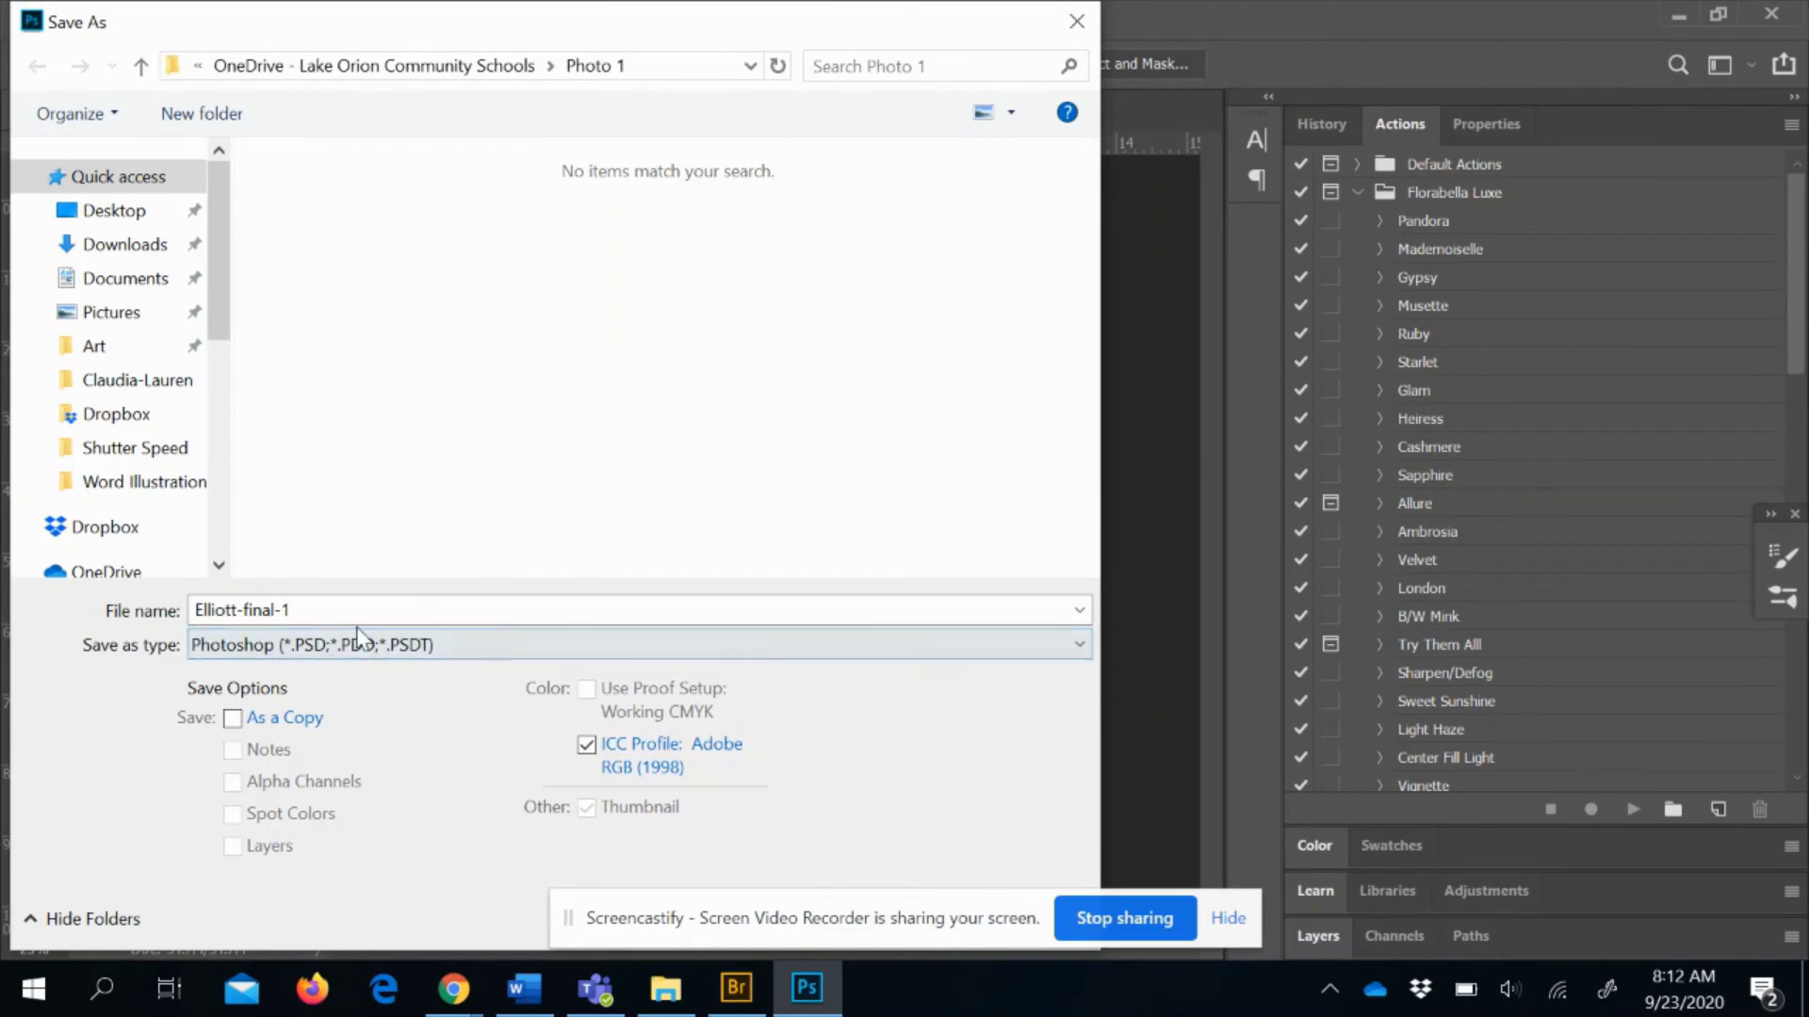
Change the file format to JPEG (*.JPG;*.JPEG;*.JPE) and save Elliott-final-1 in the Photo 1 folder
{"action": "left_click", "coordinate": [357, 654]}
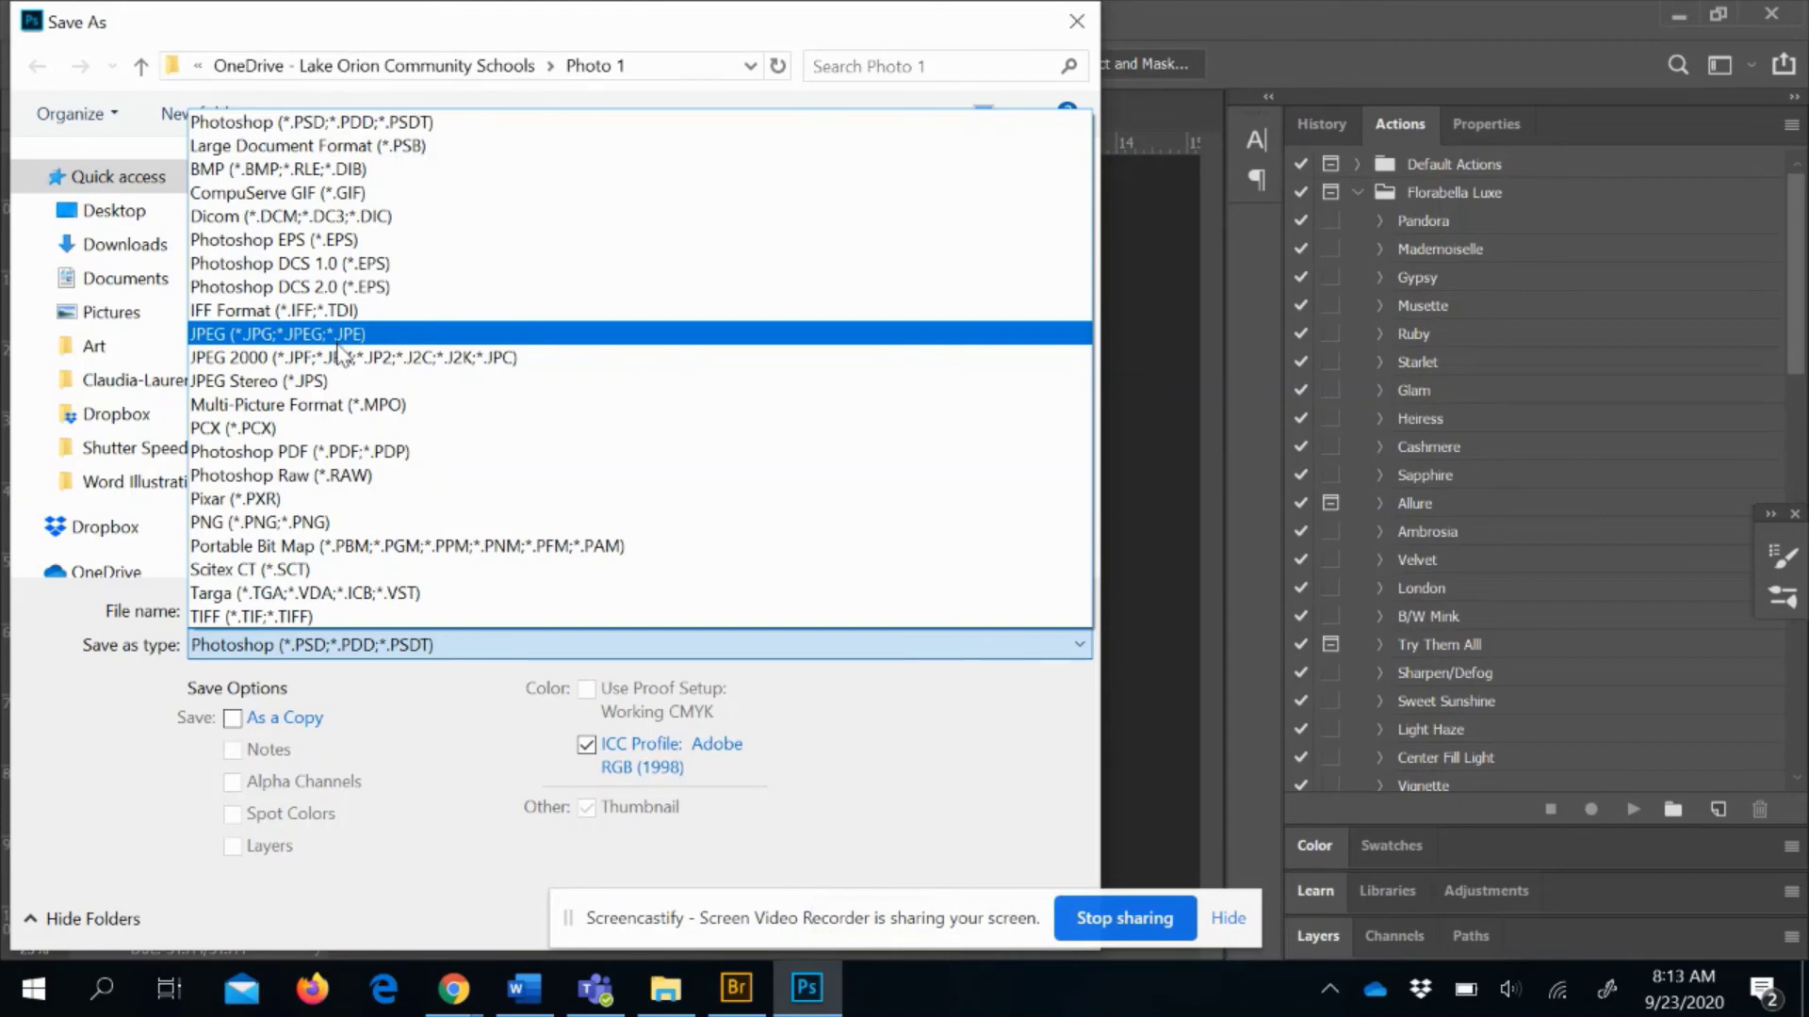
{"action": "left_click", "coordinate": [247, 336]}
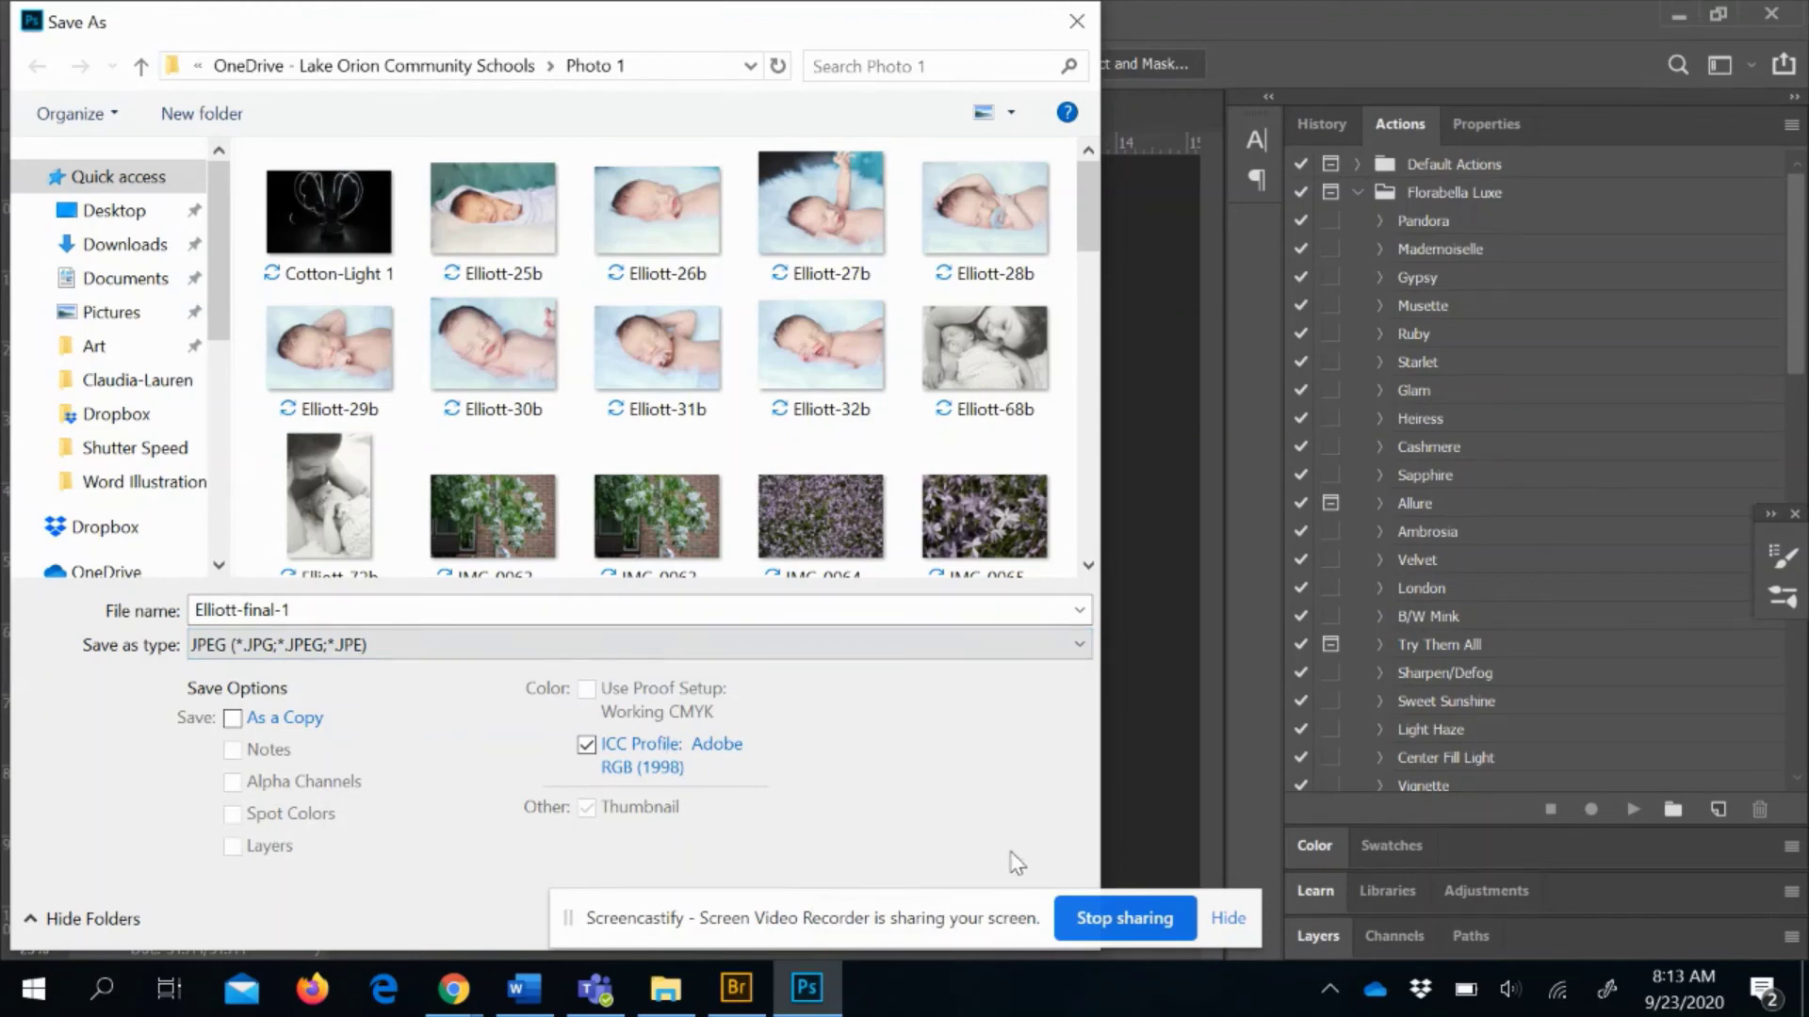
{"action": "left_click_drag", "start_coordinate": [1005, 23], "coordinate": [1417, 23]}
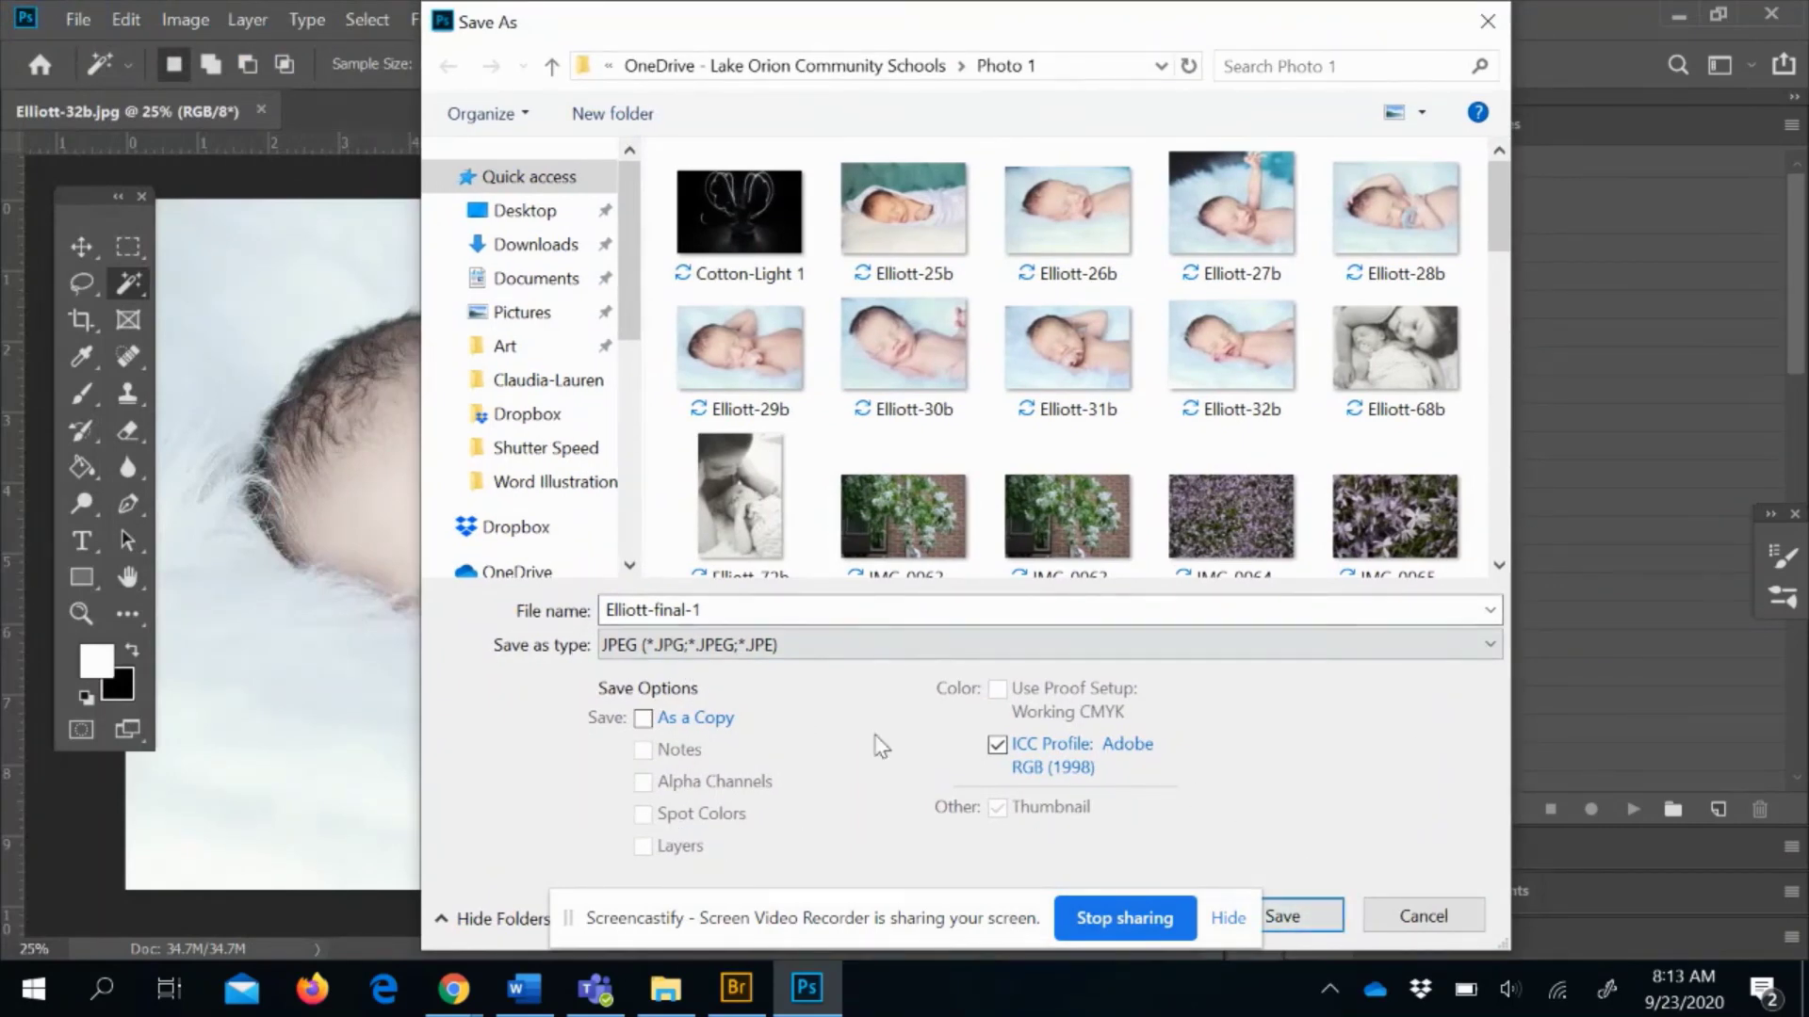
{"action": "key", "text": "Tab"}
{"action": "left_click", "coordinate": [1319, 920]}
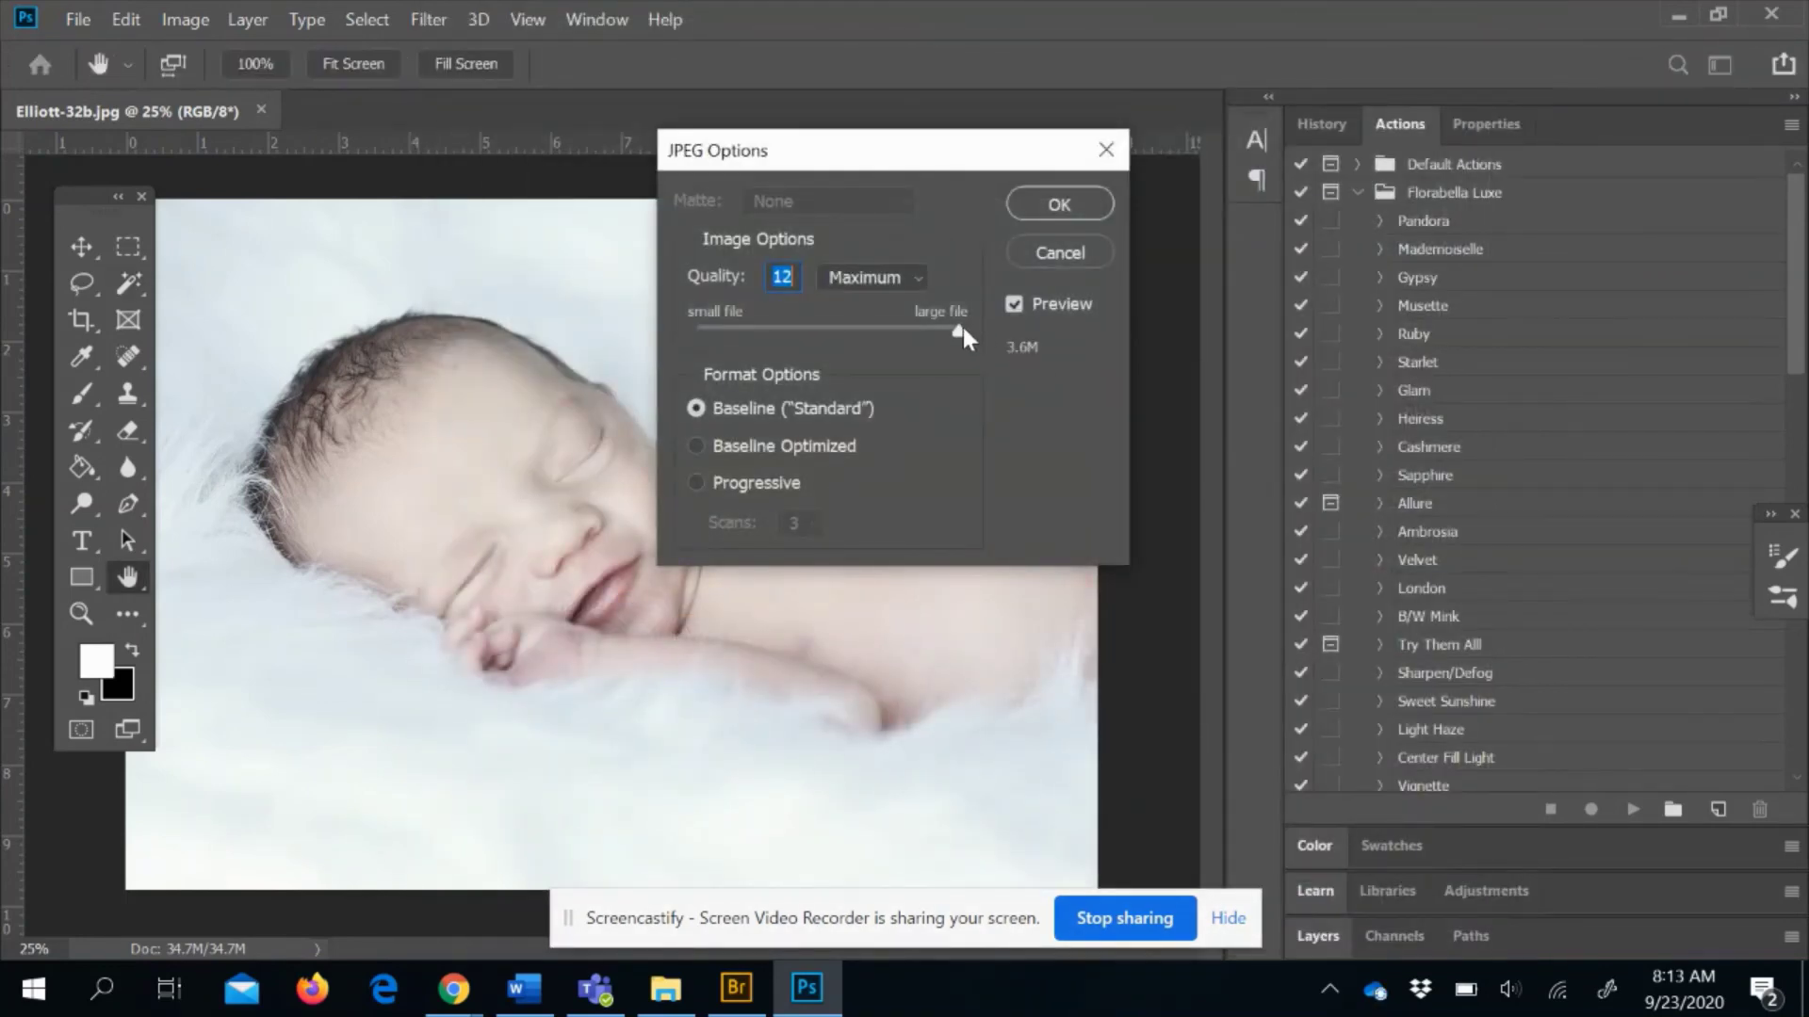
Finish the JPEG save at Maximum quality, 12, and switch to File Explorer to check for Elliott-final-1 in the Photo 1 folder
{"action": "left_click_drag", "start_coordinate": [963, 326], "coordinate": [968, 324]}
{"action": "left_click_drag", "start_coordinate": [963, 330], "coordinate": [839, 335]}
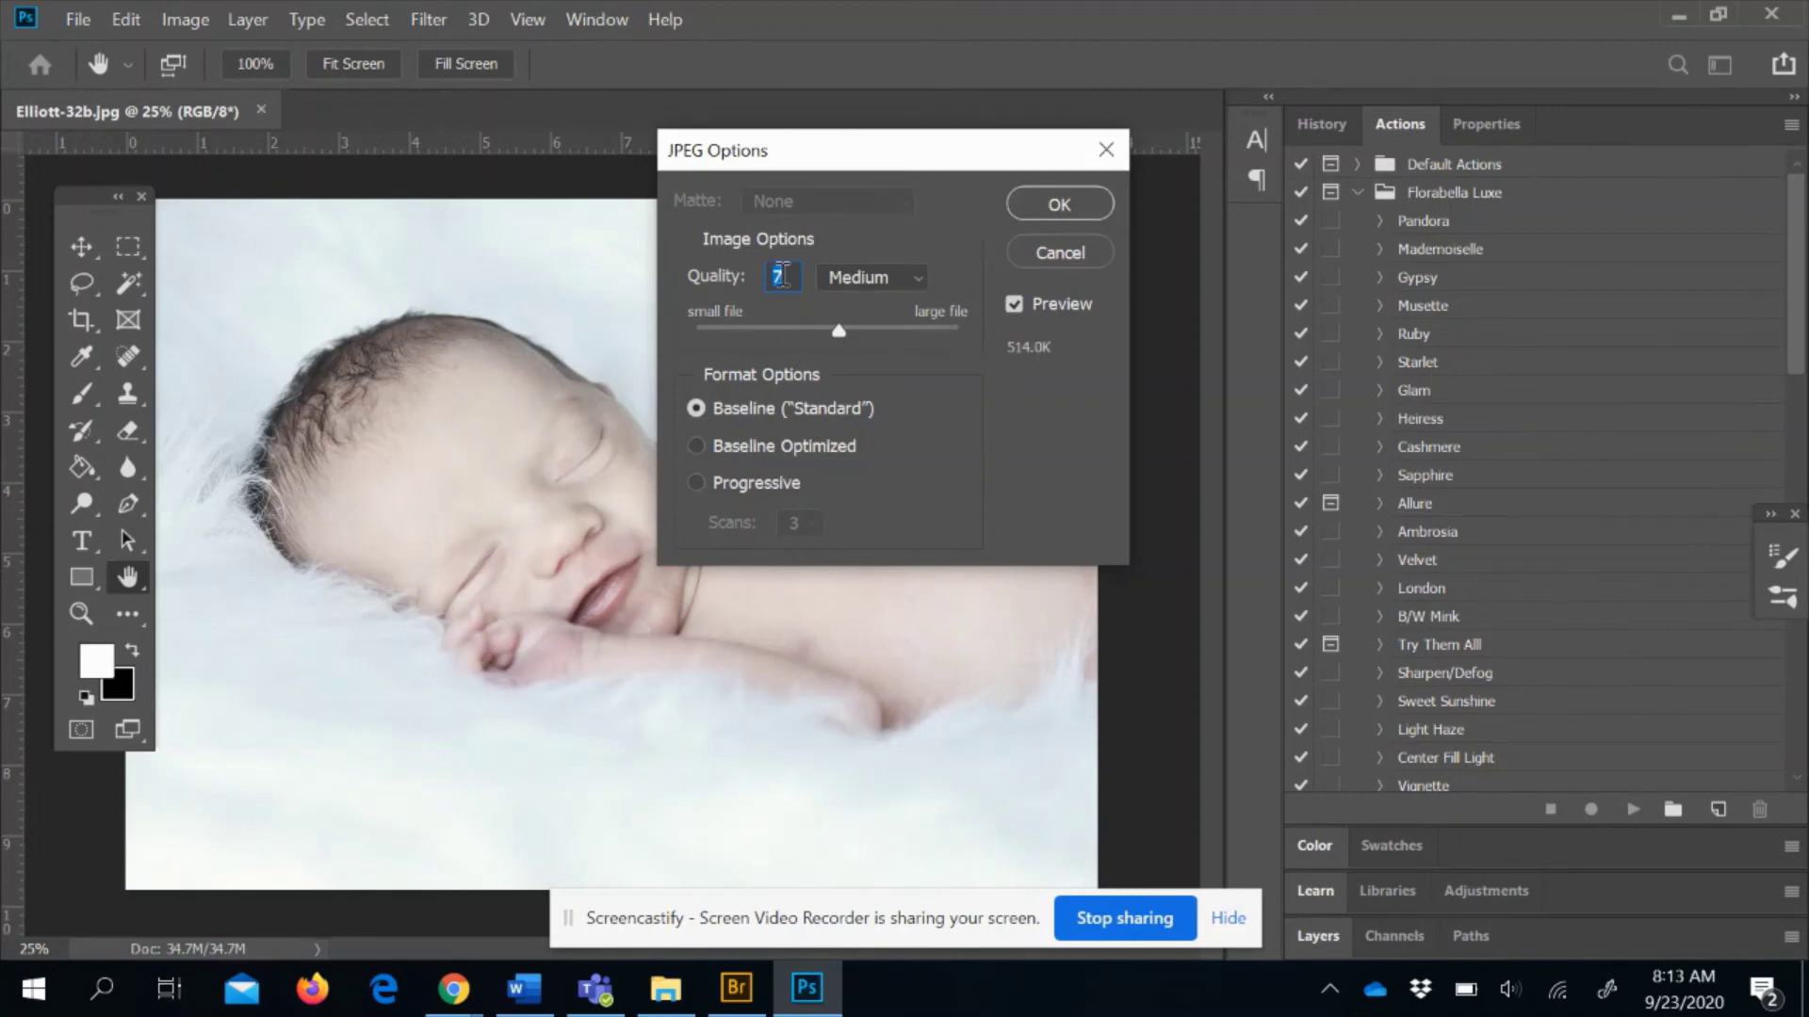
{"action": "left_click_drag", "start_coordinate": [834, 330], "coordinate": [1013, 326]}
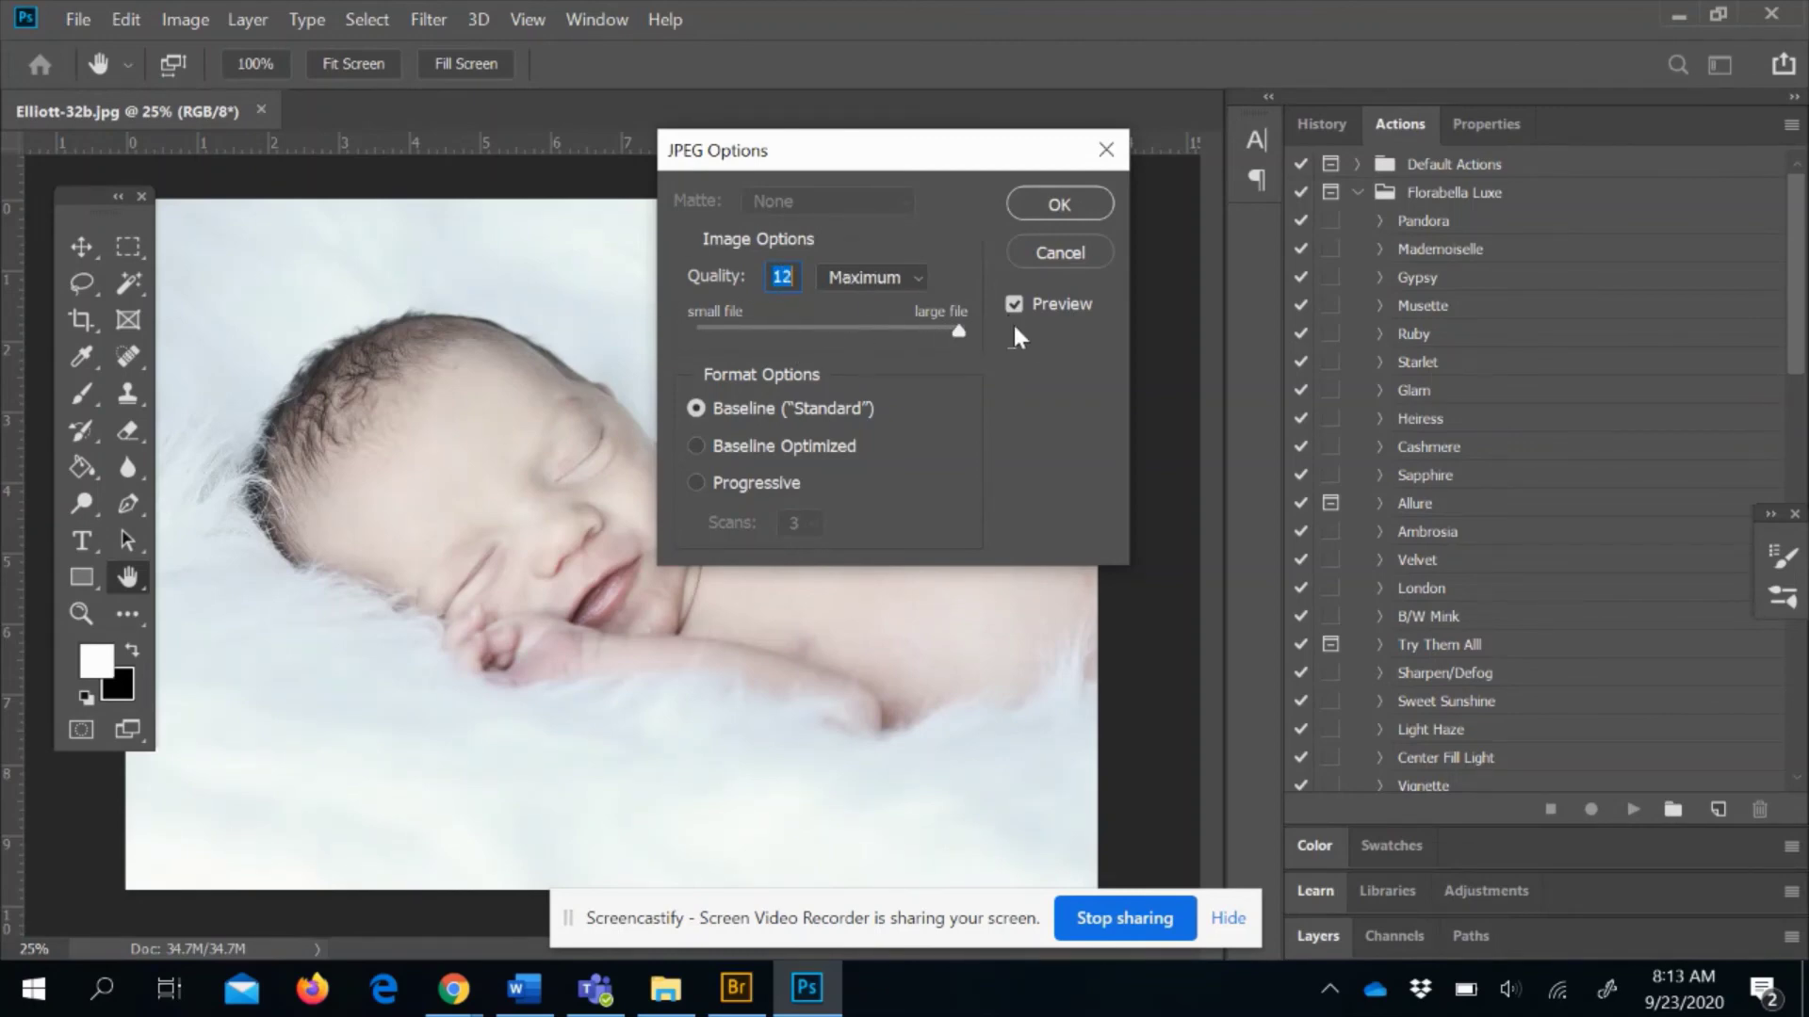
{"action": "left_click", "coordinate": [1070, 205]}
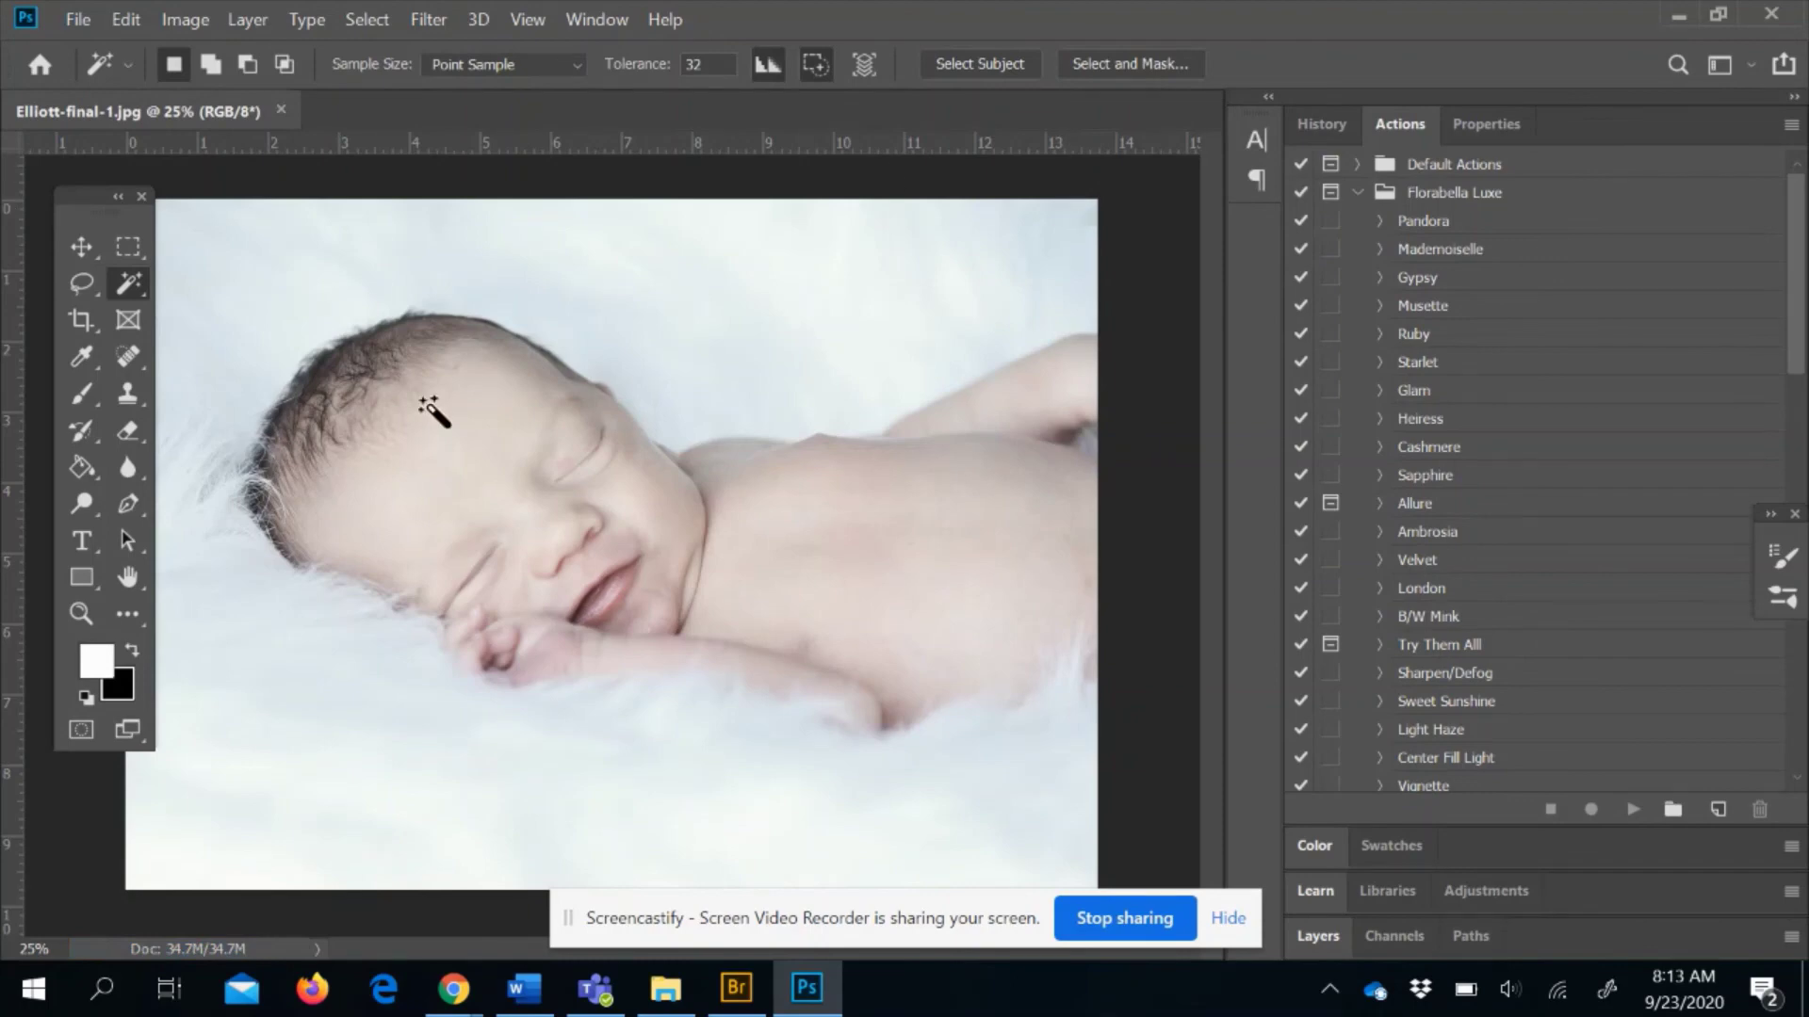
{"action": "left_click", "coordinate": [671, 999]}
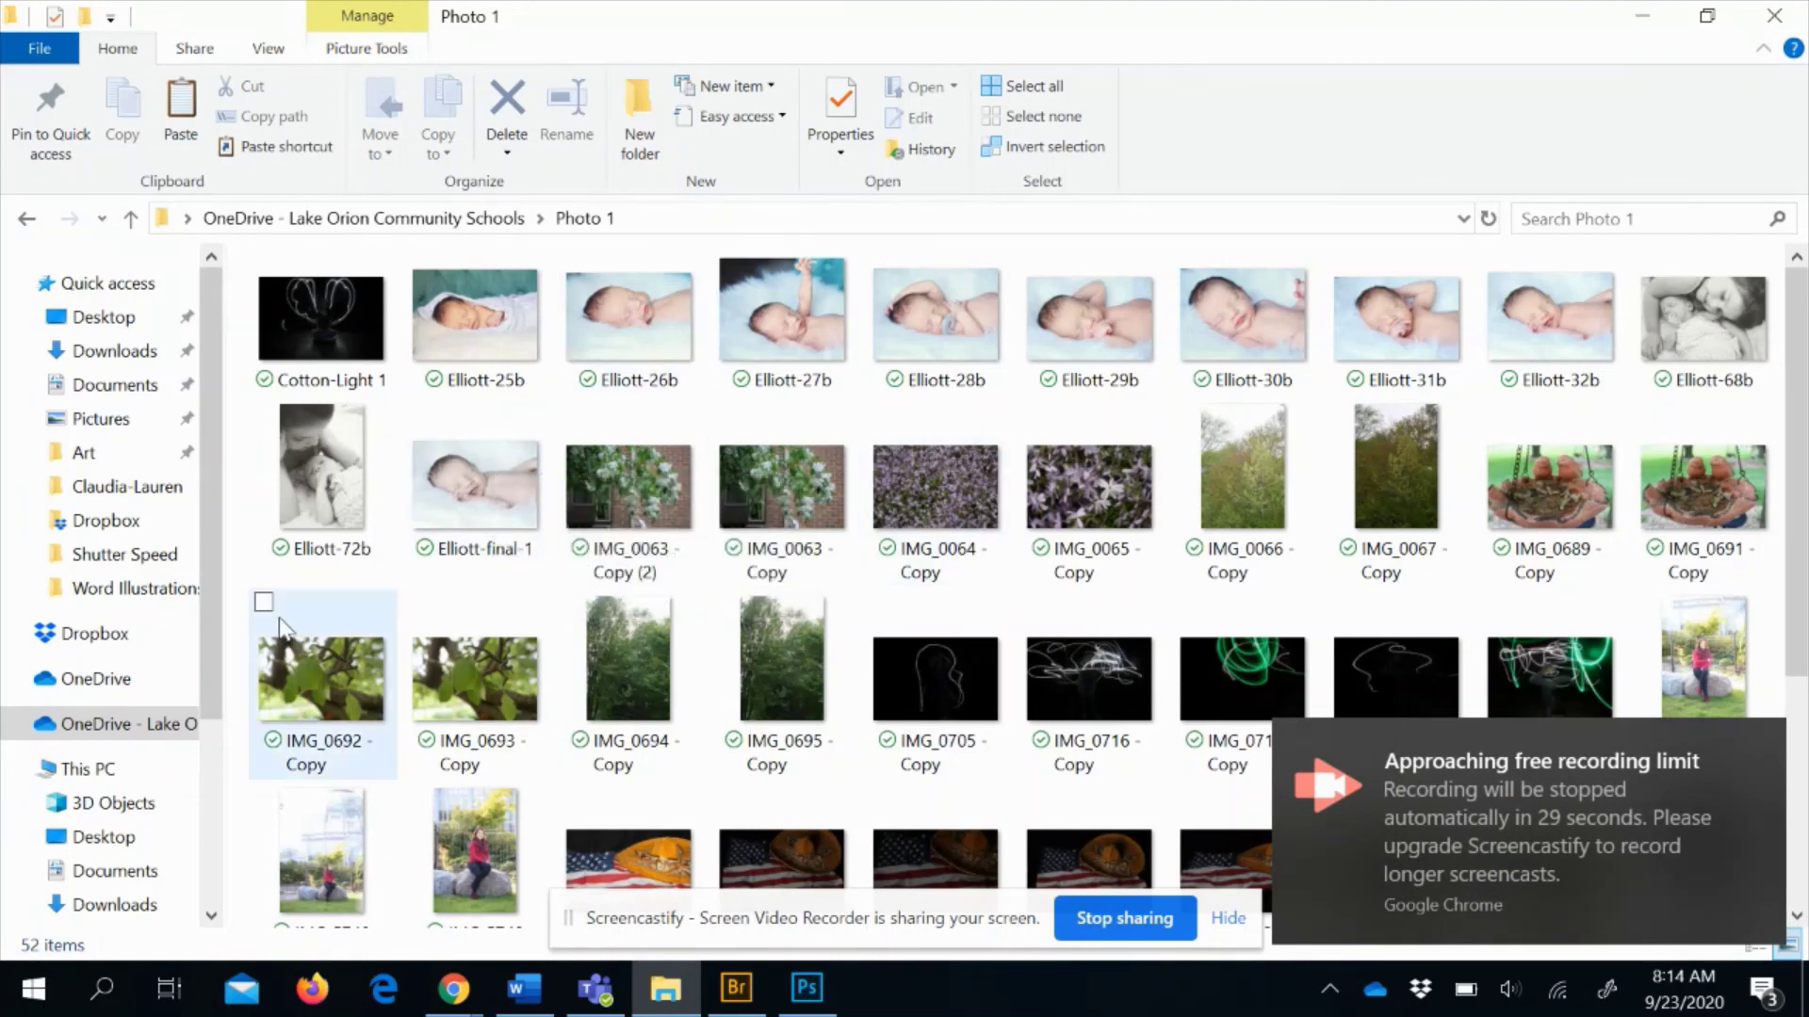
{"action": "mouse_move", "coordinate": [471, 491]}
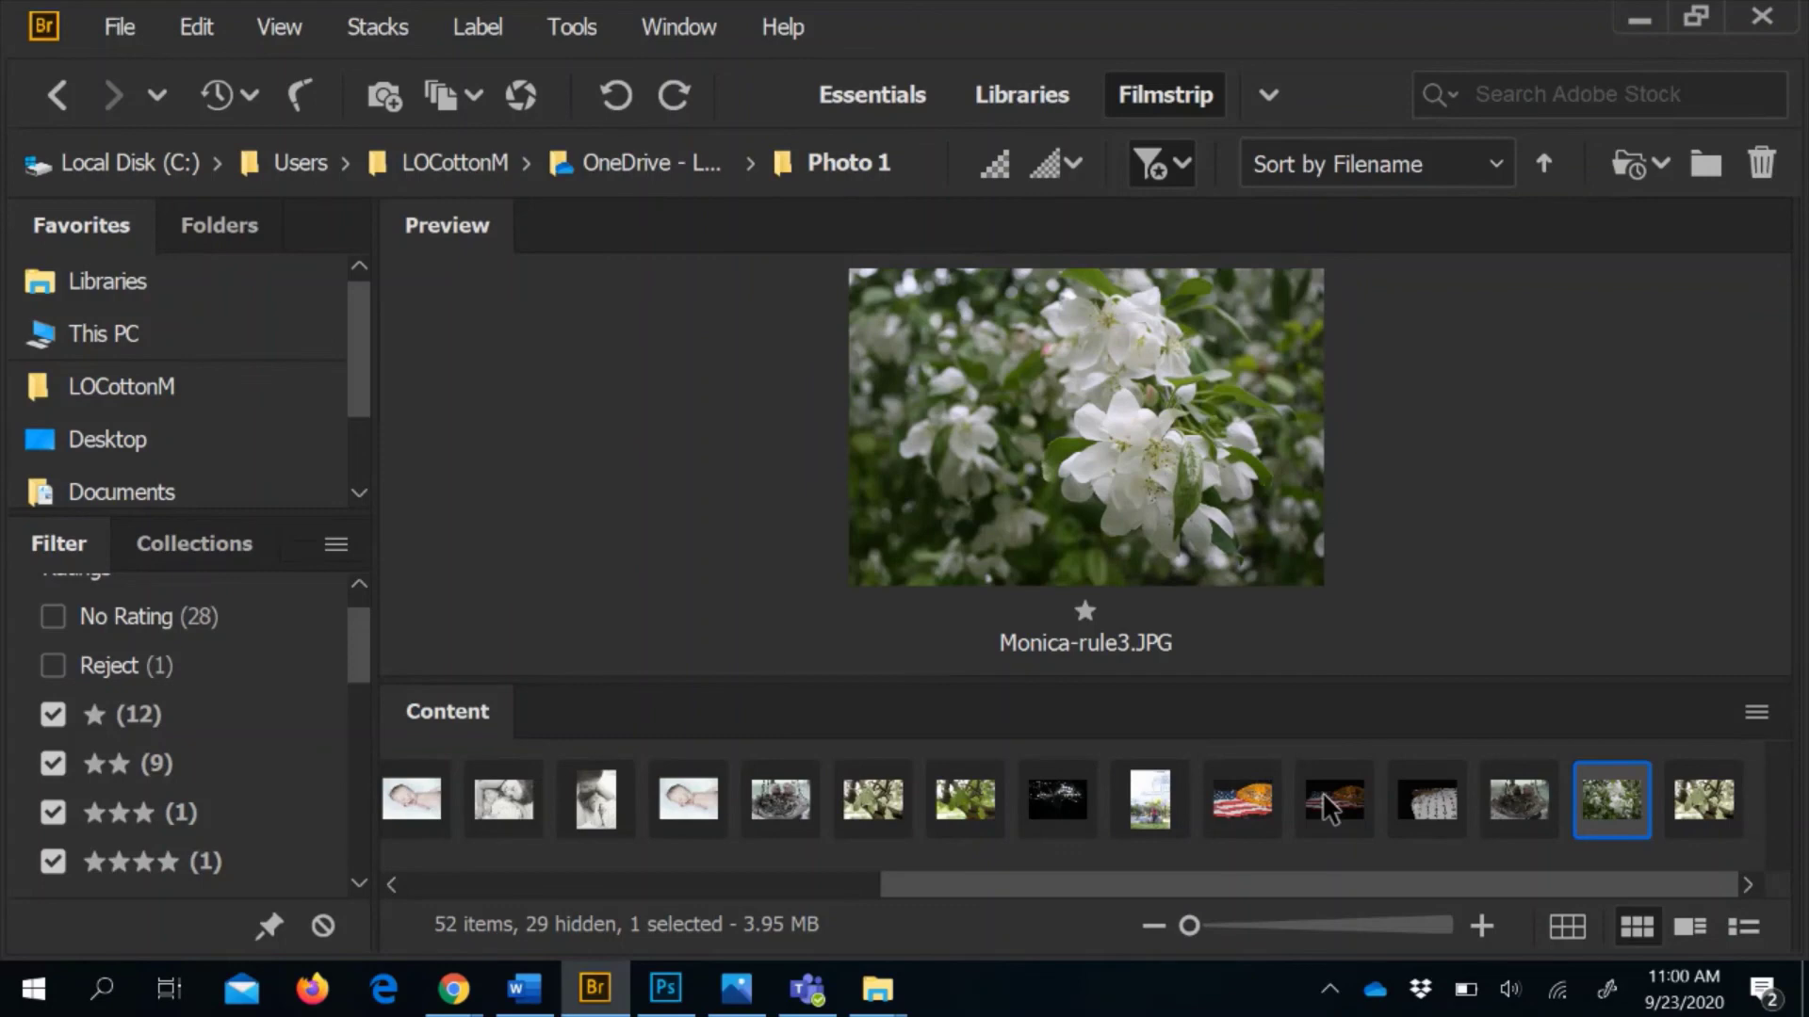
In Bridge, add IMG_9345.JPG, IMG_9405.JPG and Monica-Center.JPG to the selected Monica-rule3.JPG and open all four in Camera Raw
{"action": "left_click", "coordinate": [1324, 796], "text": "ctrl"}
{"action": "left_click", "coordinate": [1428, 816], "text": "ctrl"}
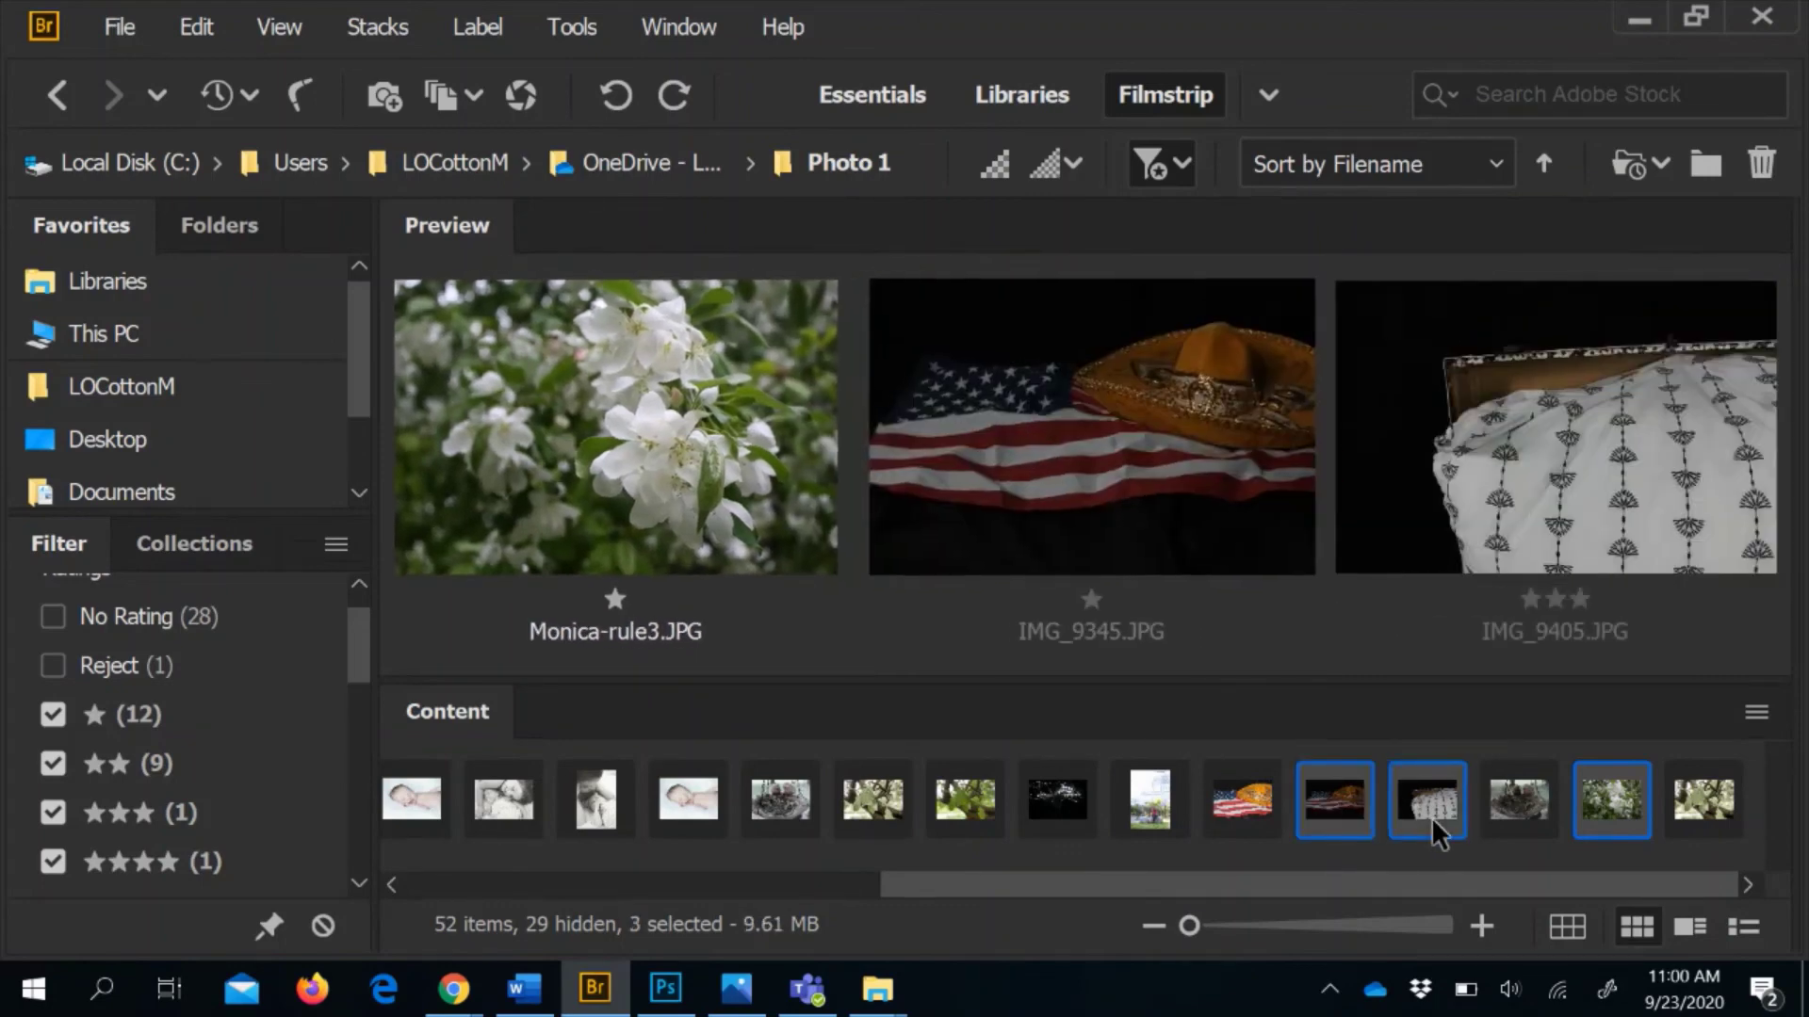
{"action": "left_click", "coordinate": [1503, 812], "text": "ctrl"}
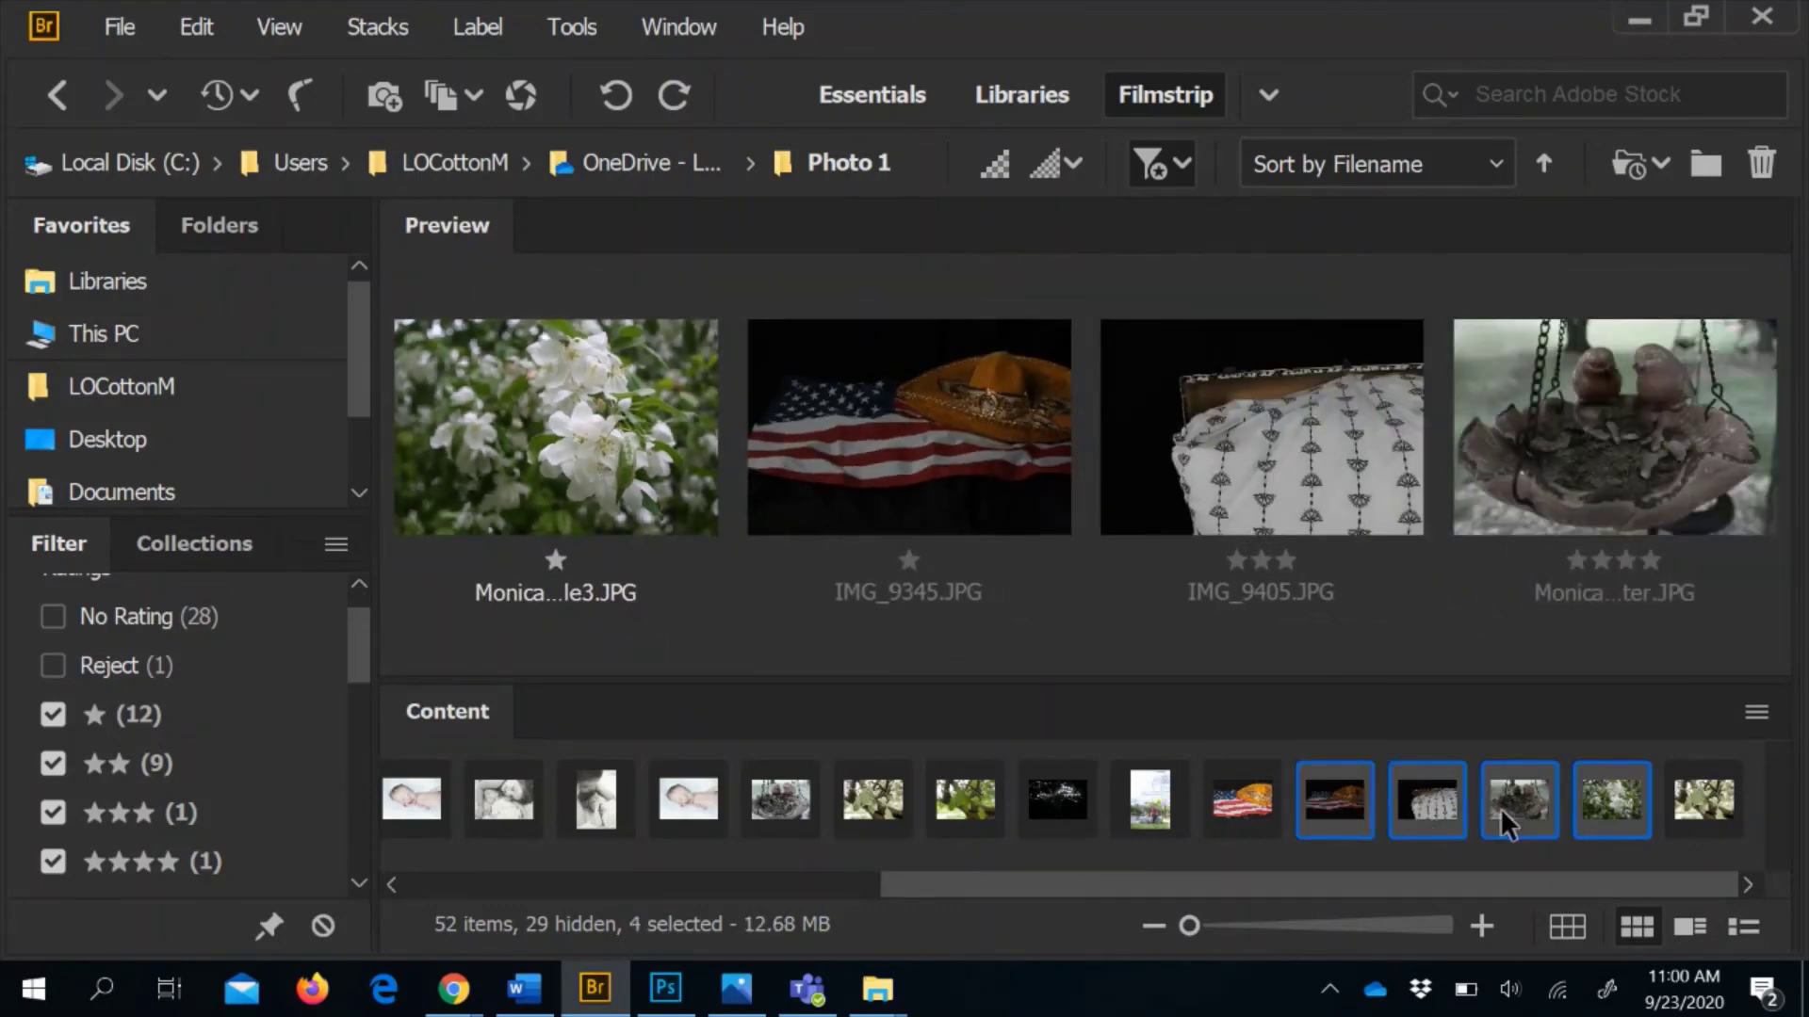
{"action": "right_click", "coordinate": [1500, 806]}
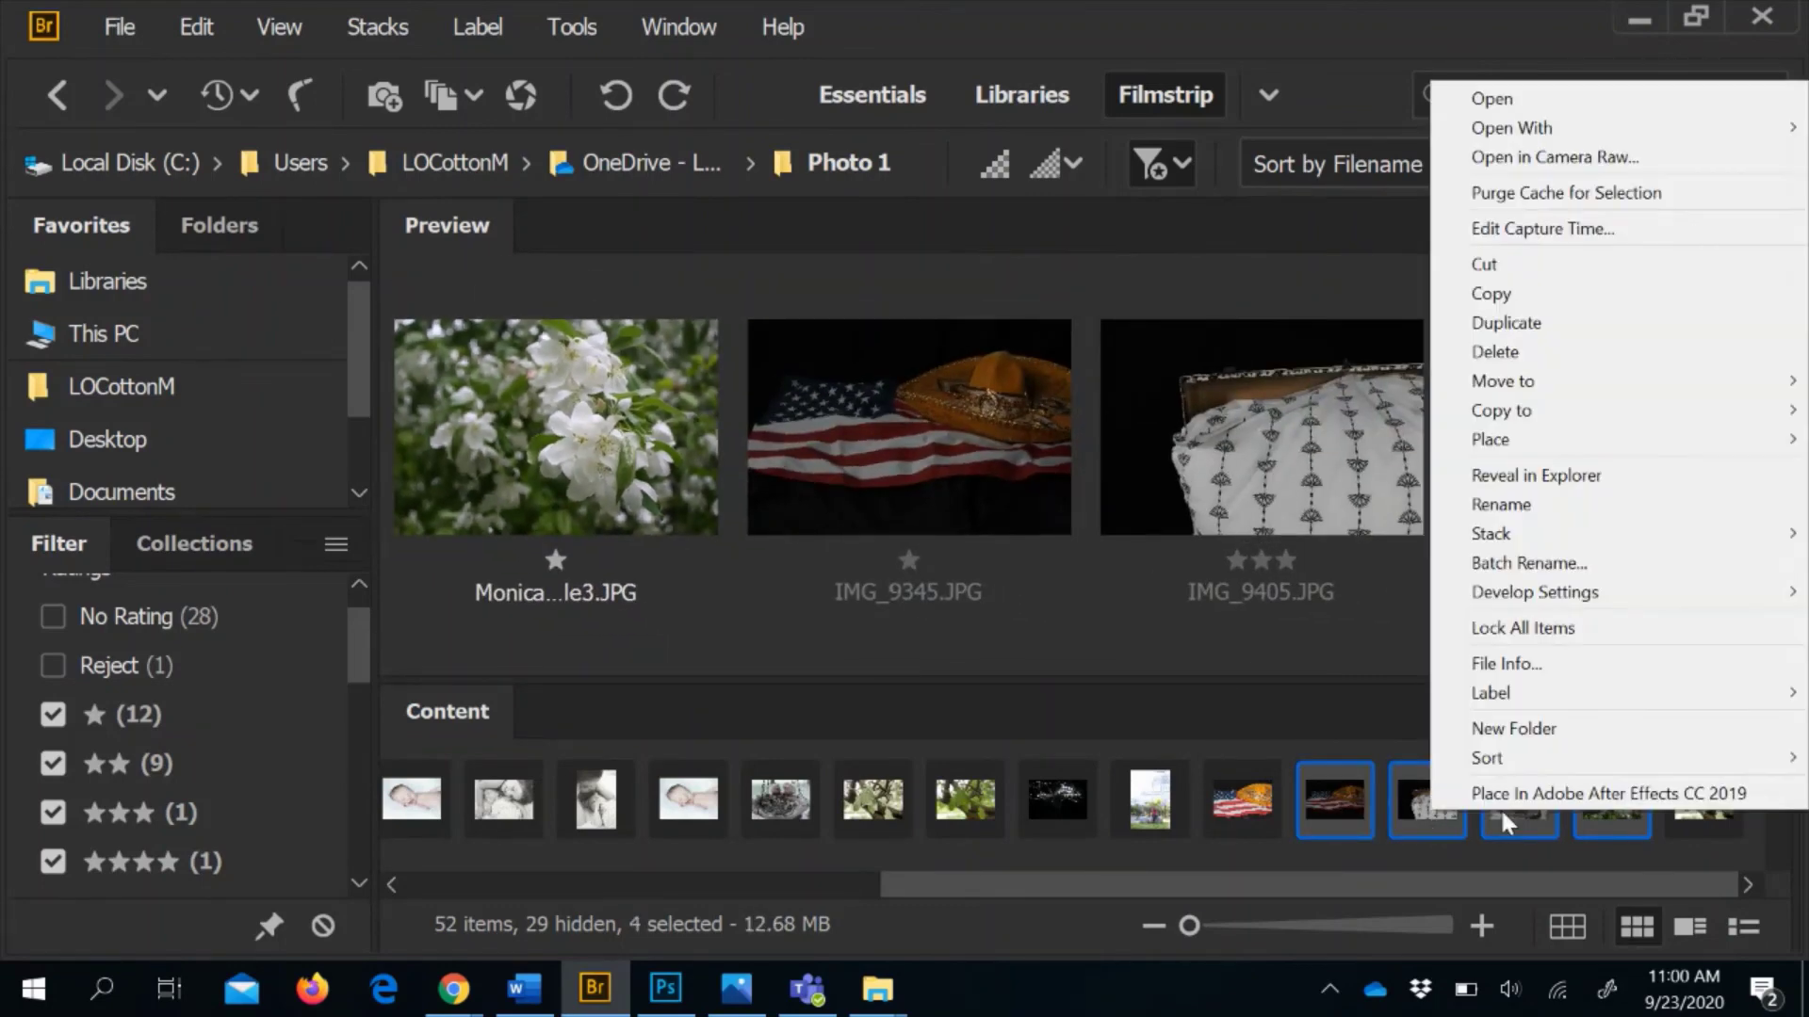
{"action": "left_click", "coordinate": [1668, 157]}
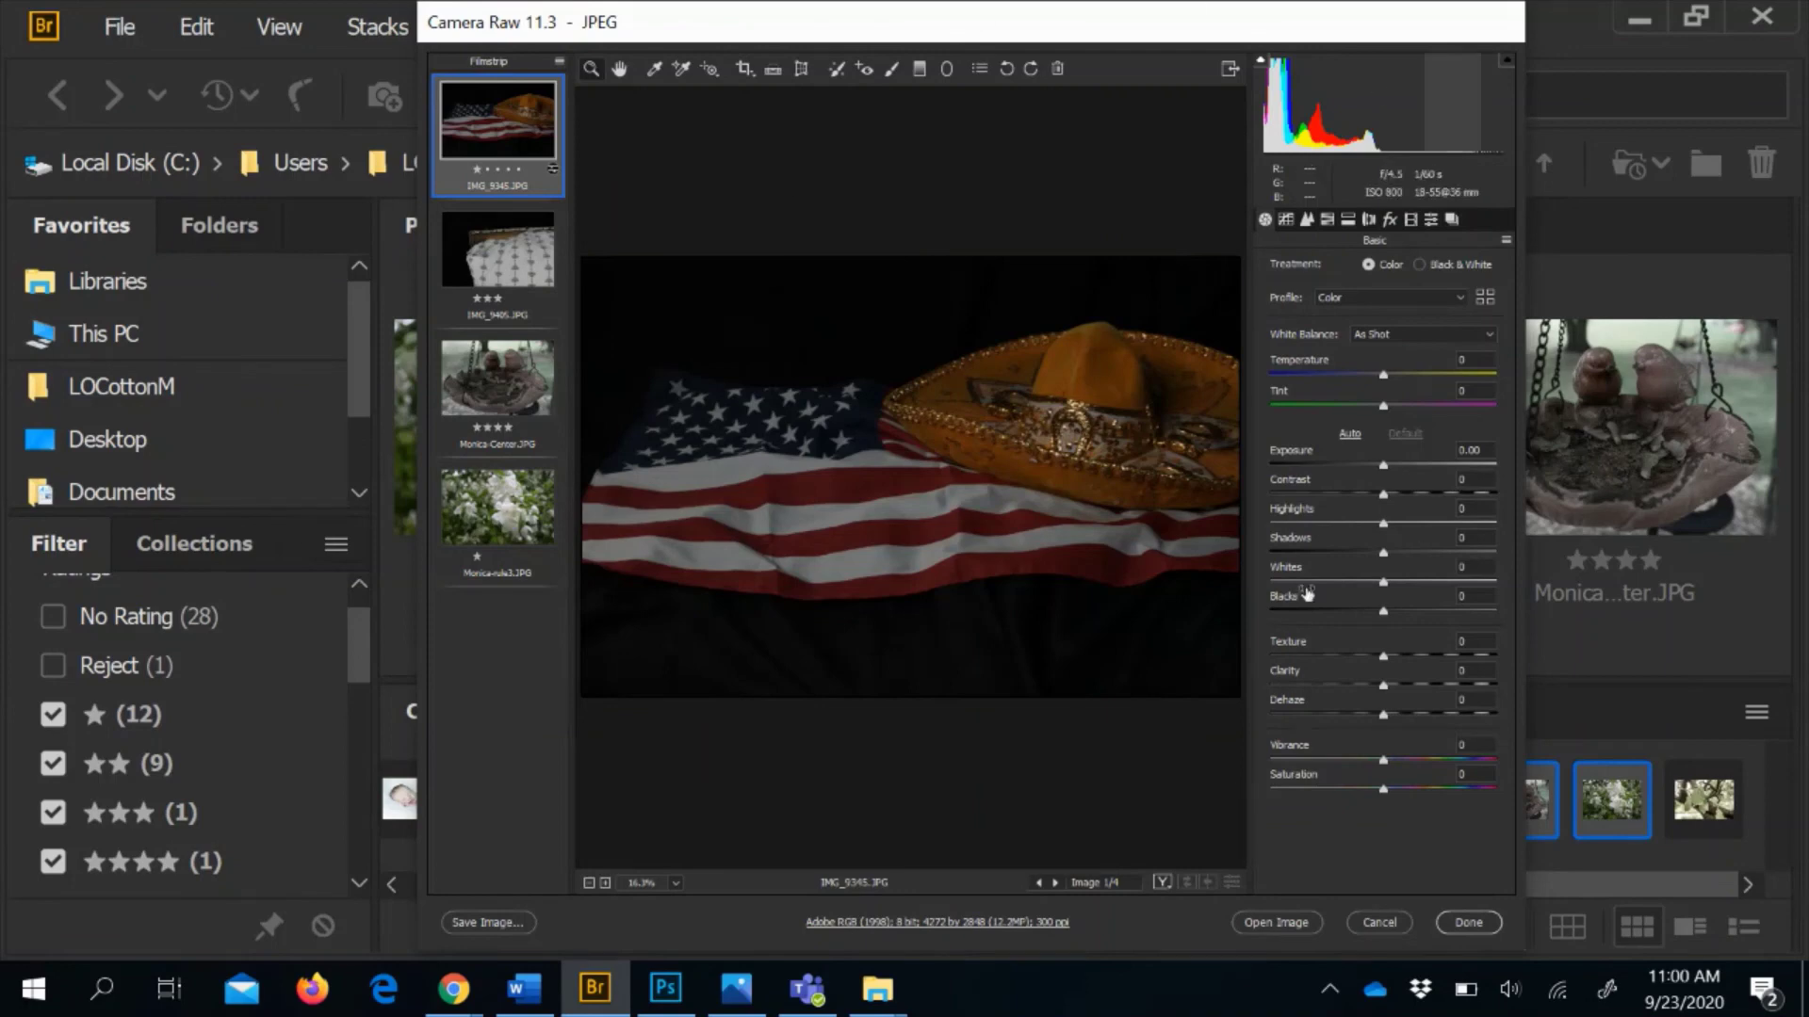
Set the Exposure of all four filmstrip images together to +0.60 and open them in Photoshop
{"action": "right_click", "coordinate": [507, 256]}
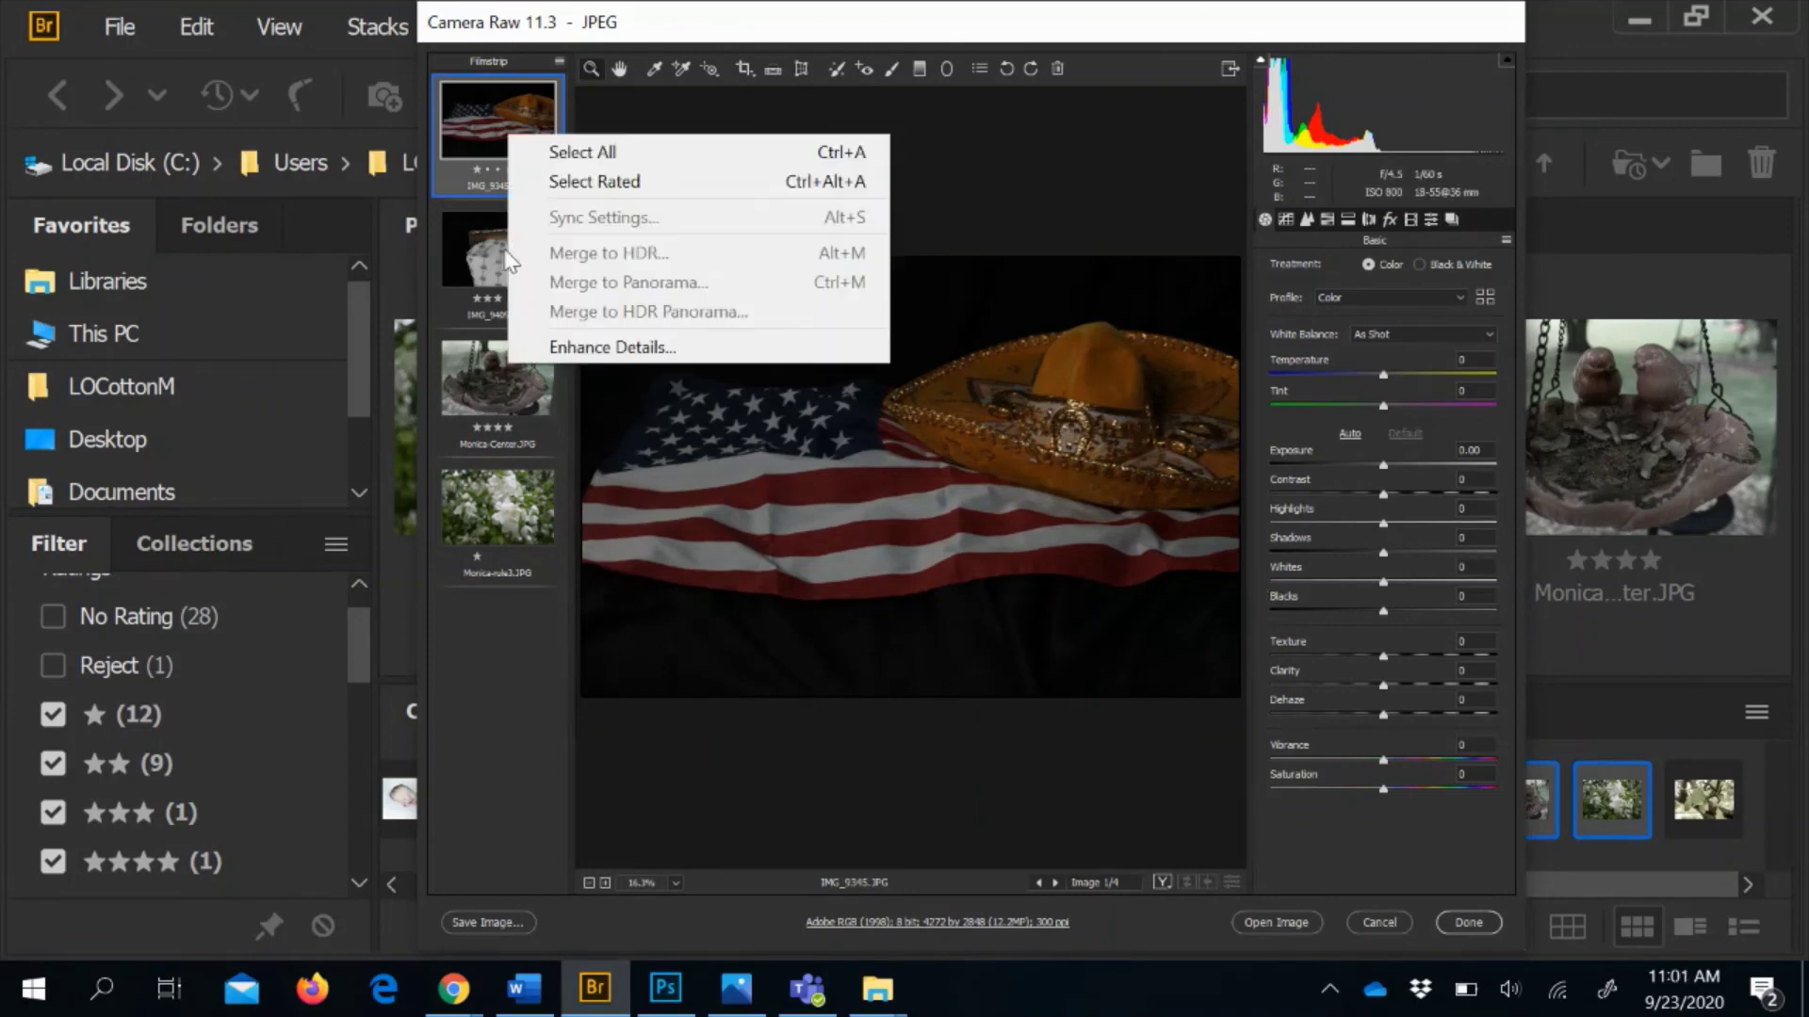
{"action": "left_click", "coordinate": [487, 254]}
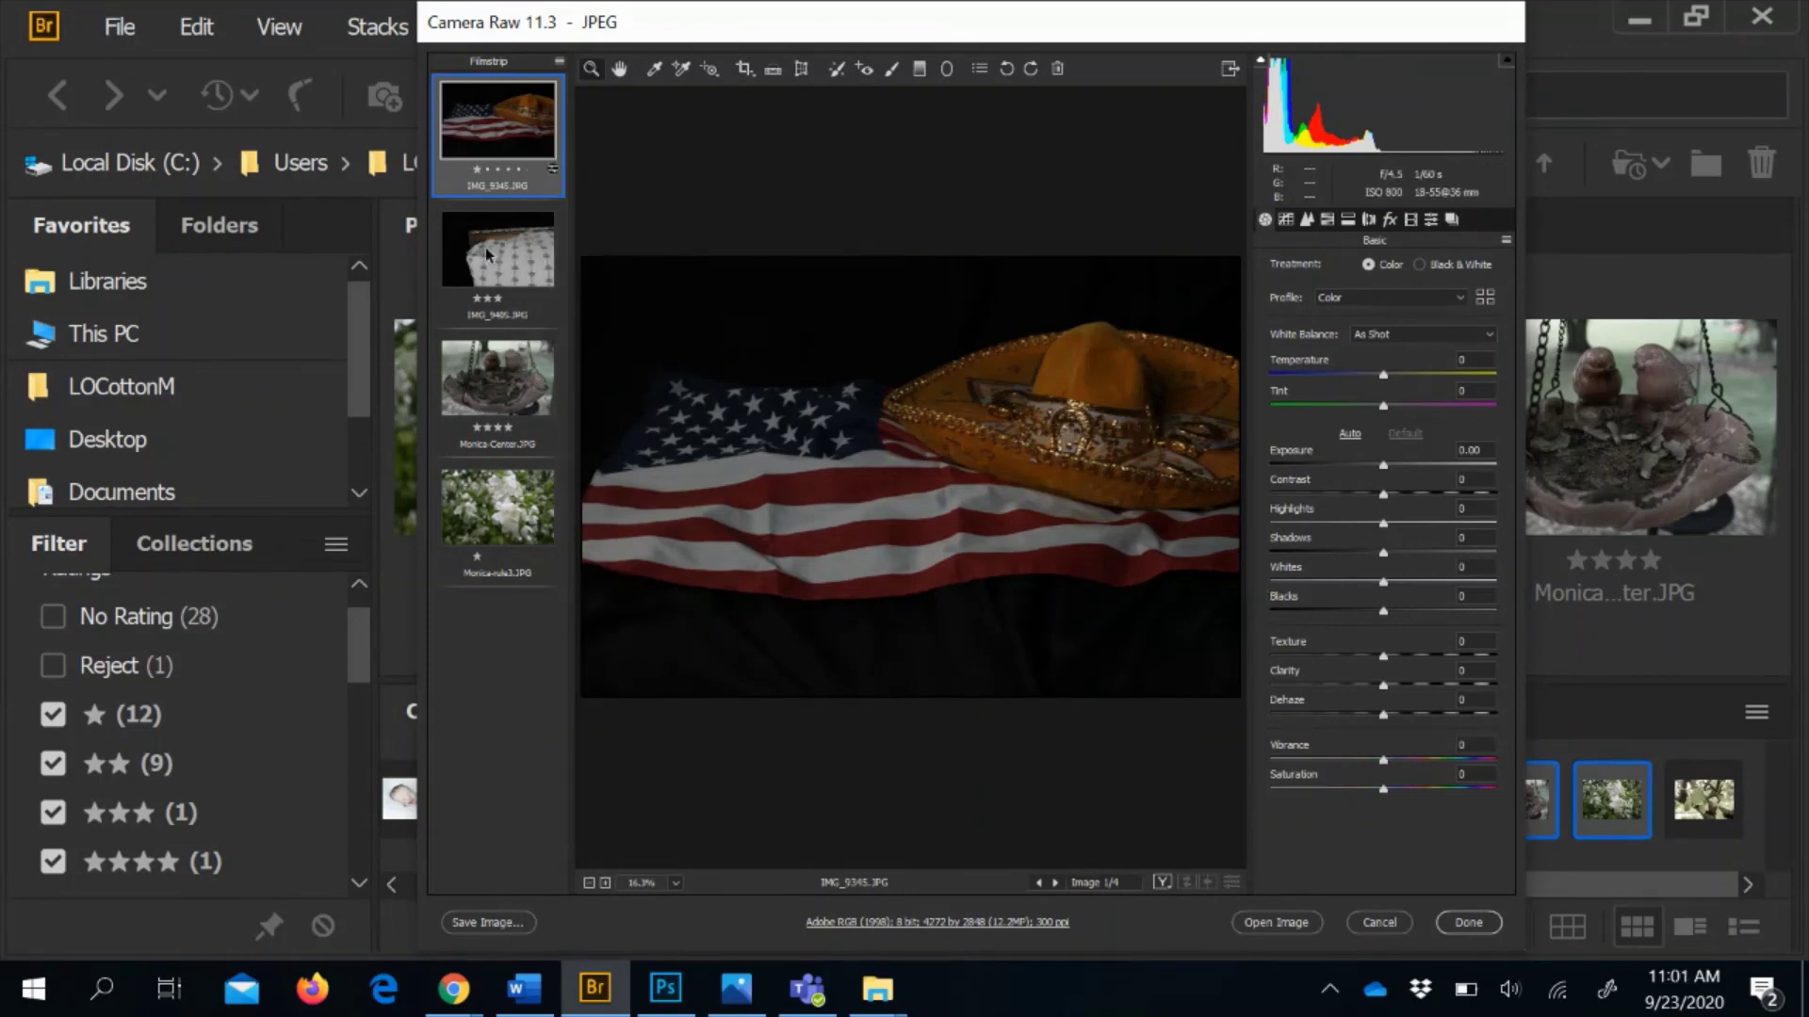
{"action": "left_click", "coordinate": [487, 254], "text": "ctrl"}
{"action": "left_click", "coordinate": [497, 435], "text": "ctrl"}
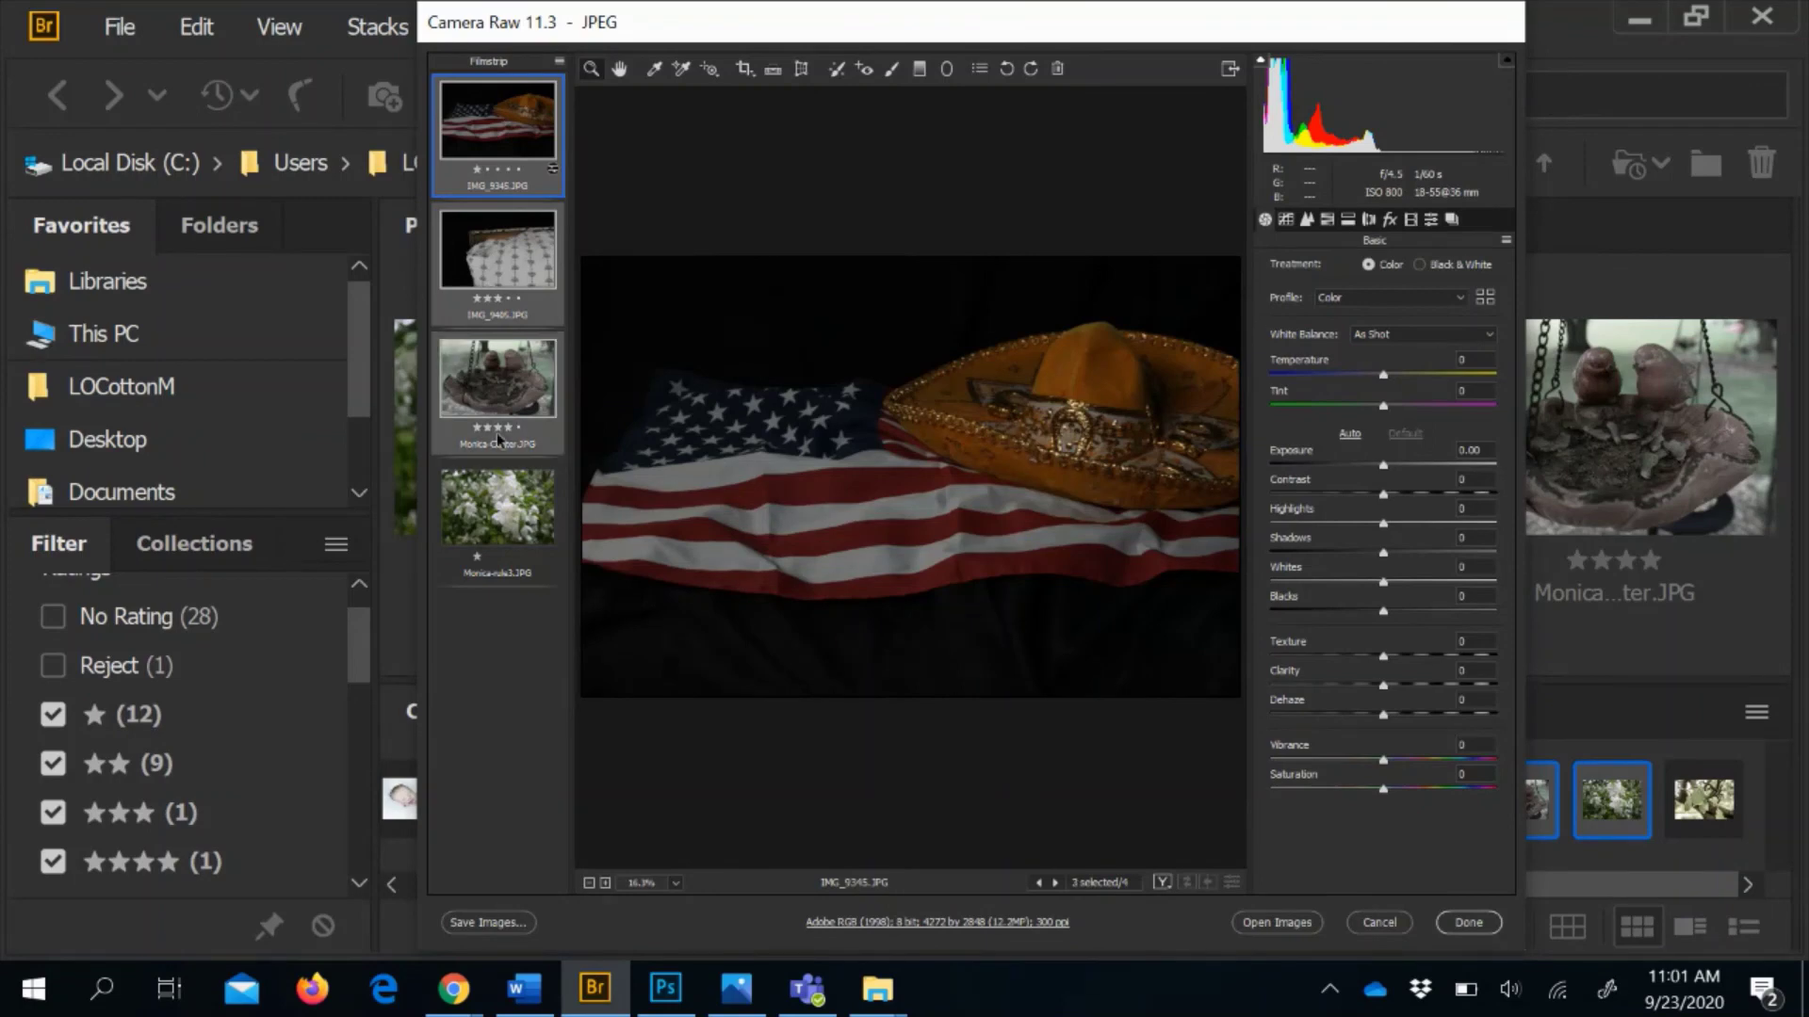
{"action": "left_click", "coordinate": [500, 528], "text": "ctrl"}
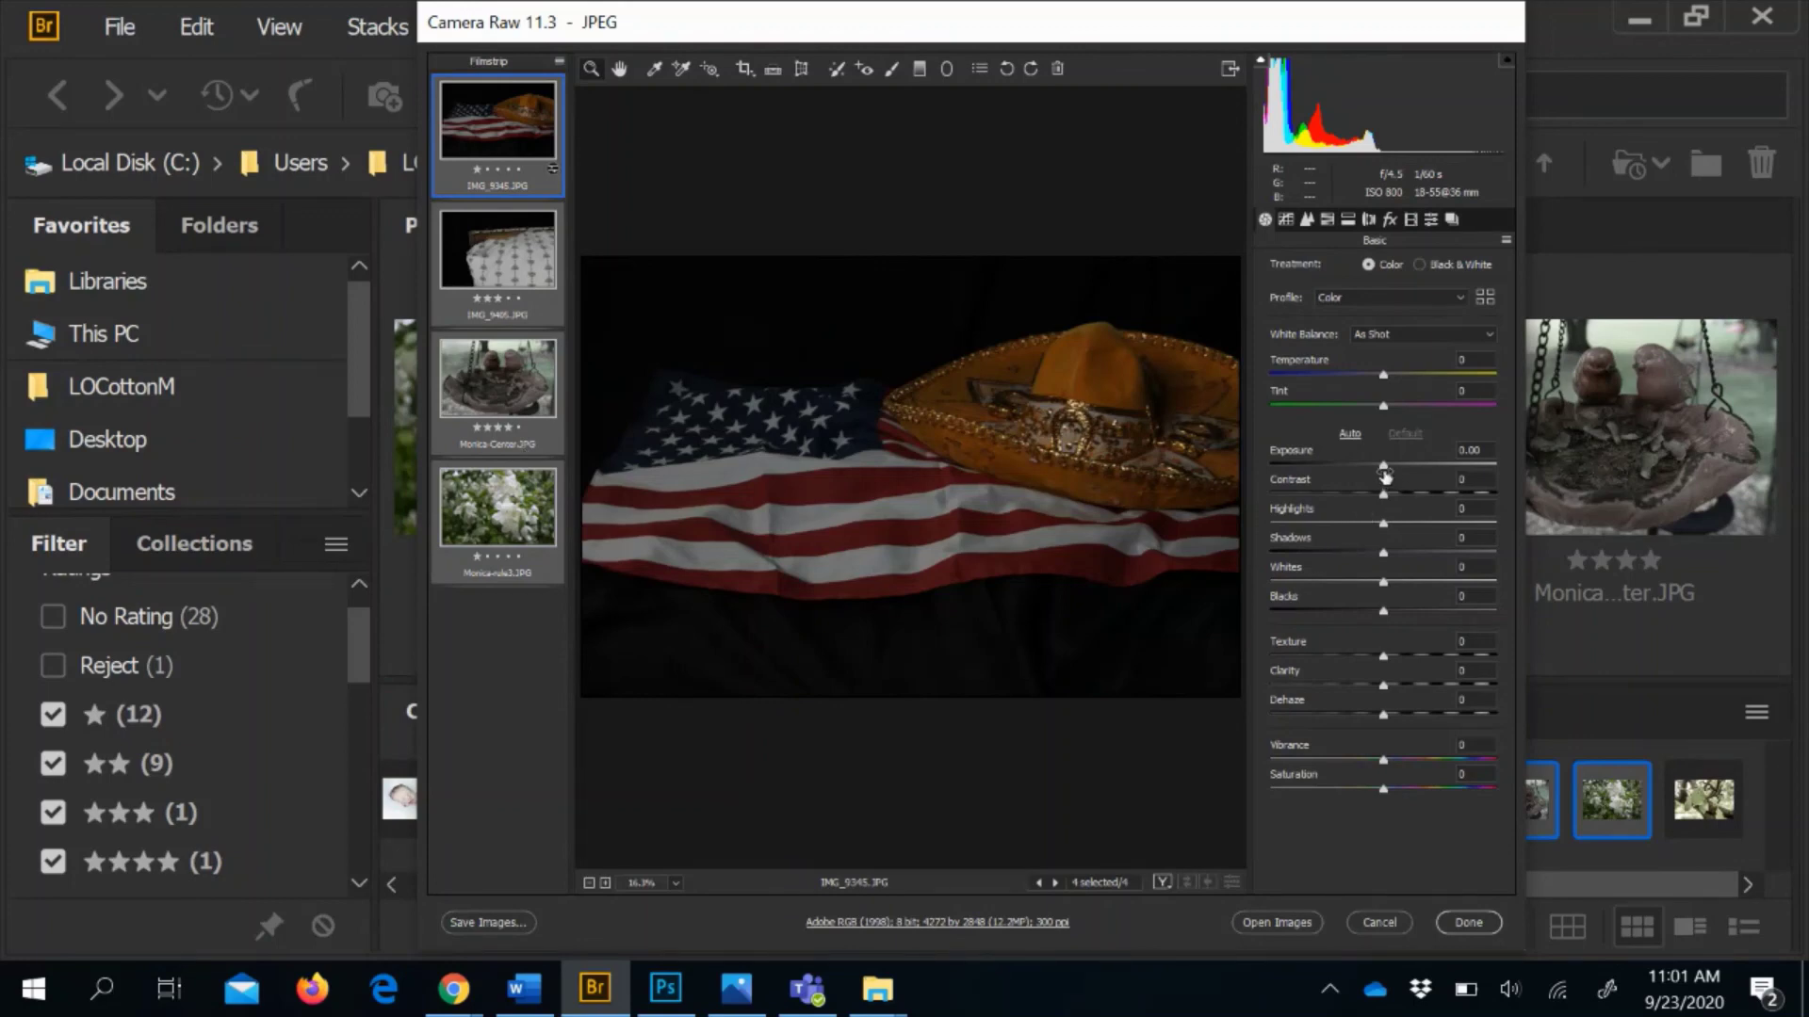
{"action": "left_click_drag", "start_coordinate": [1384, 466], "coordinate": [1398, 467]}
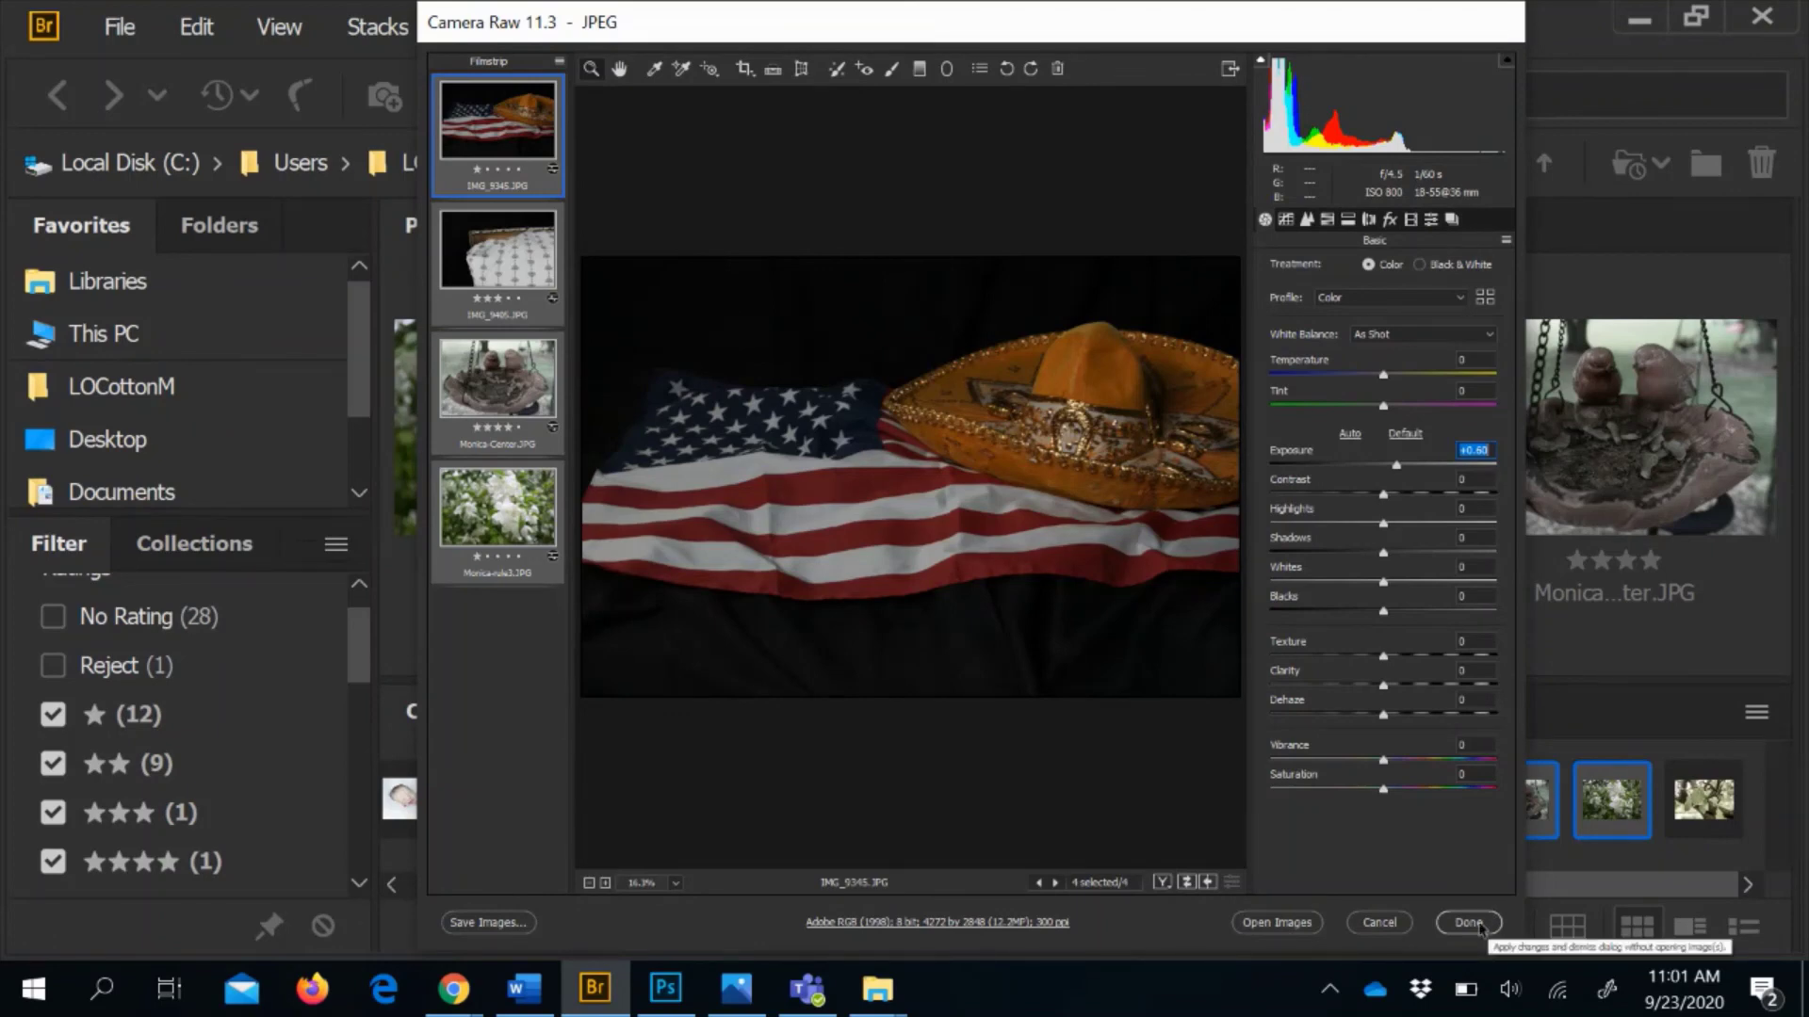
{"action": "left_click", "coordinate": [1309, 925]}
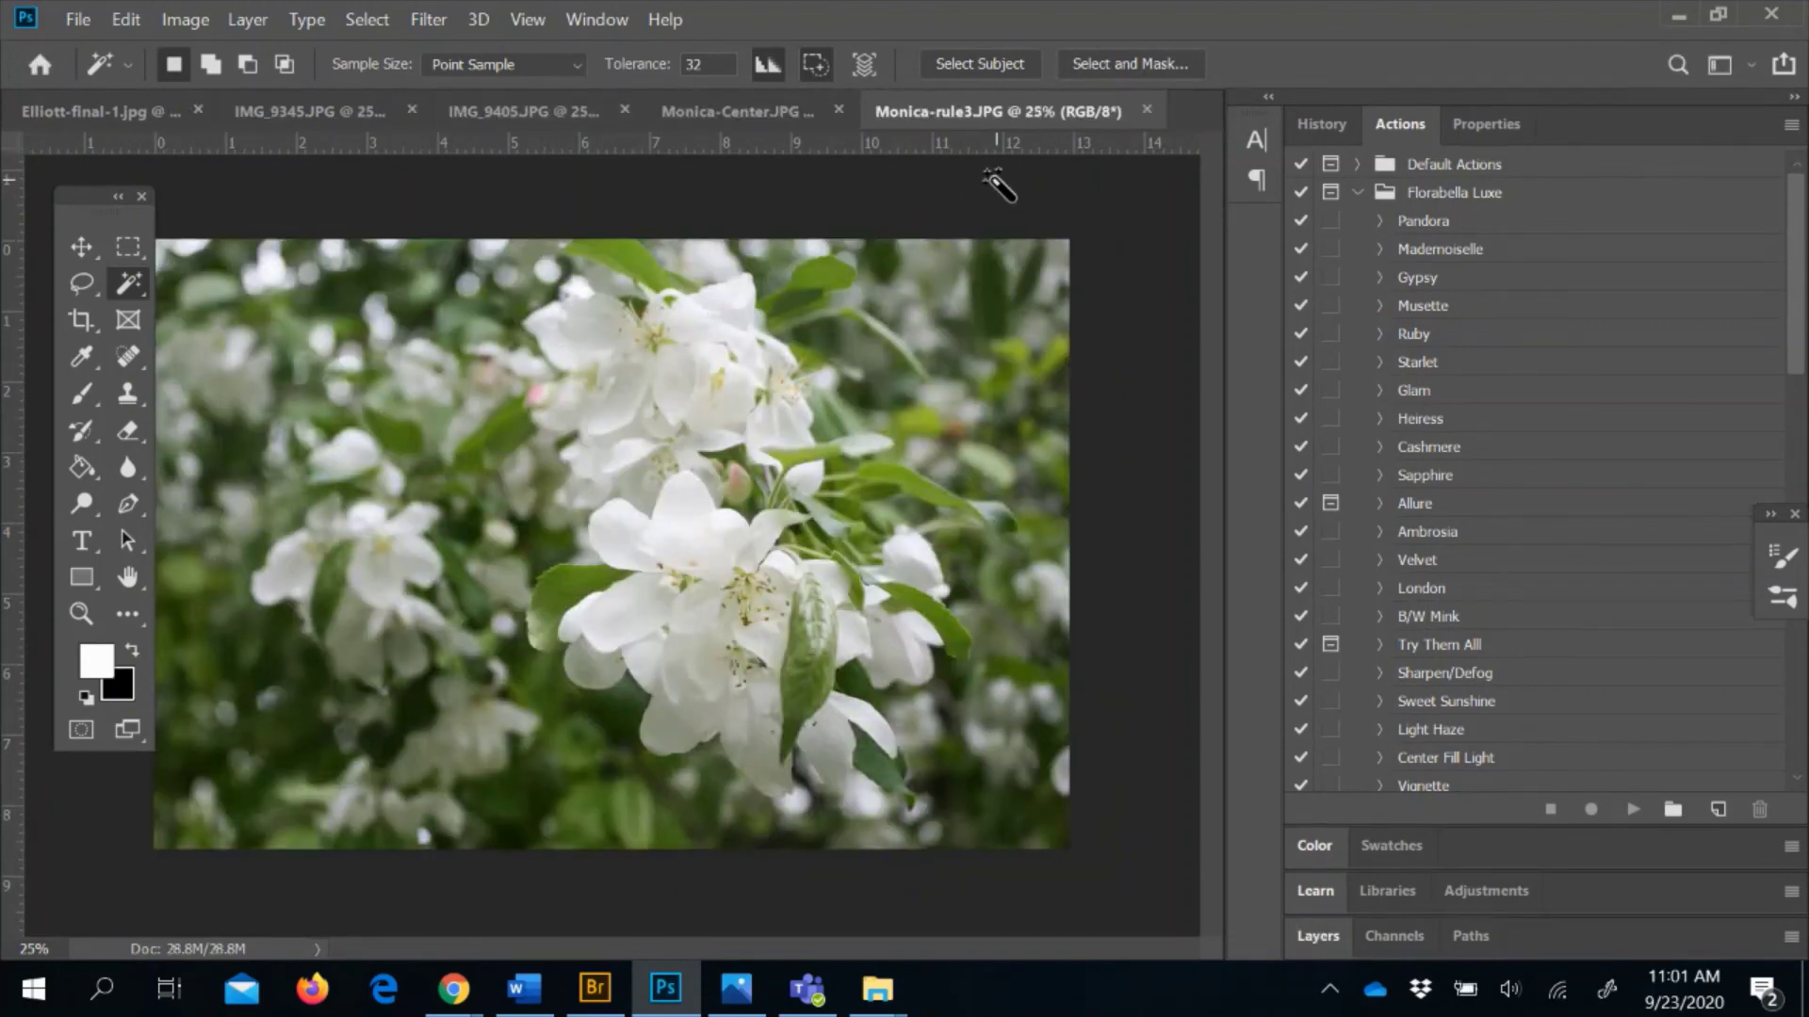
{"action": "left_click", "coordinate": [81, 21]}
{"action": "left_click", "coordinate": [162, 323]}
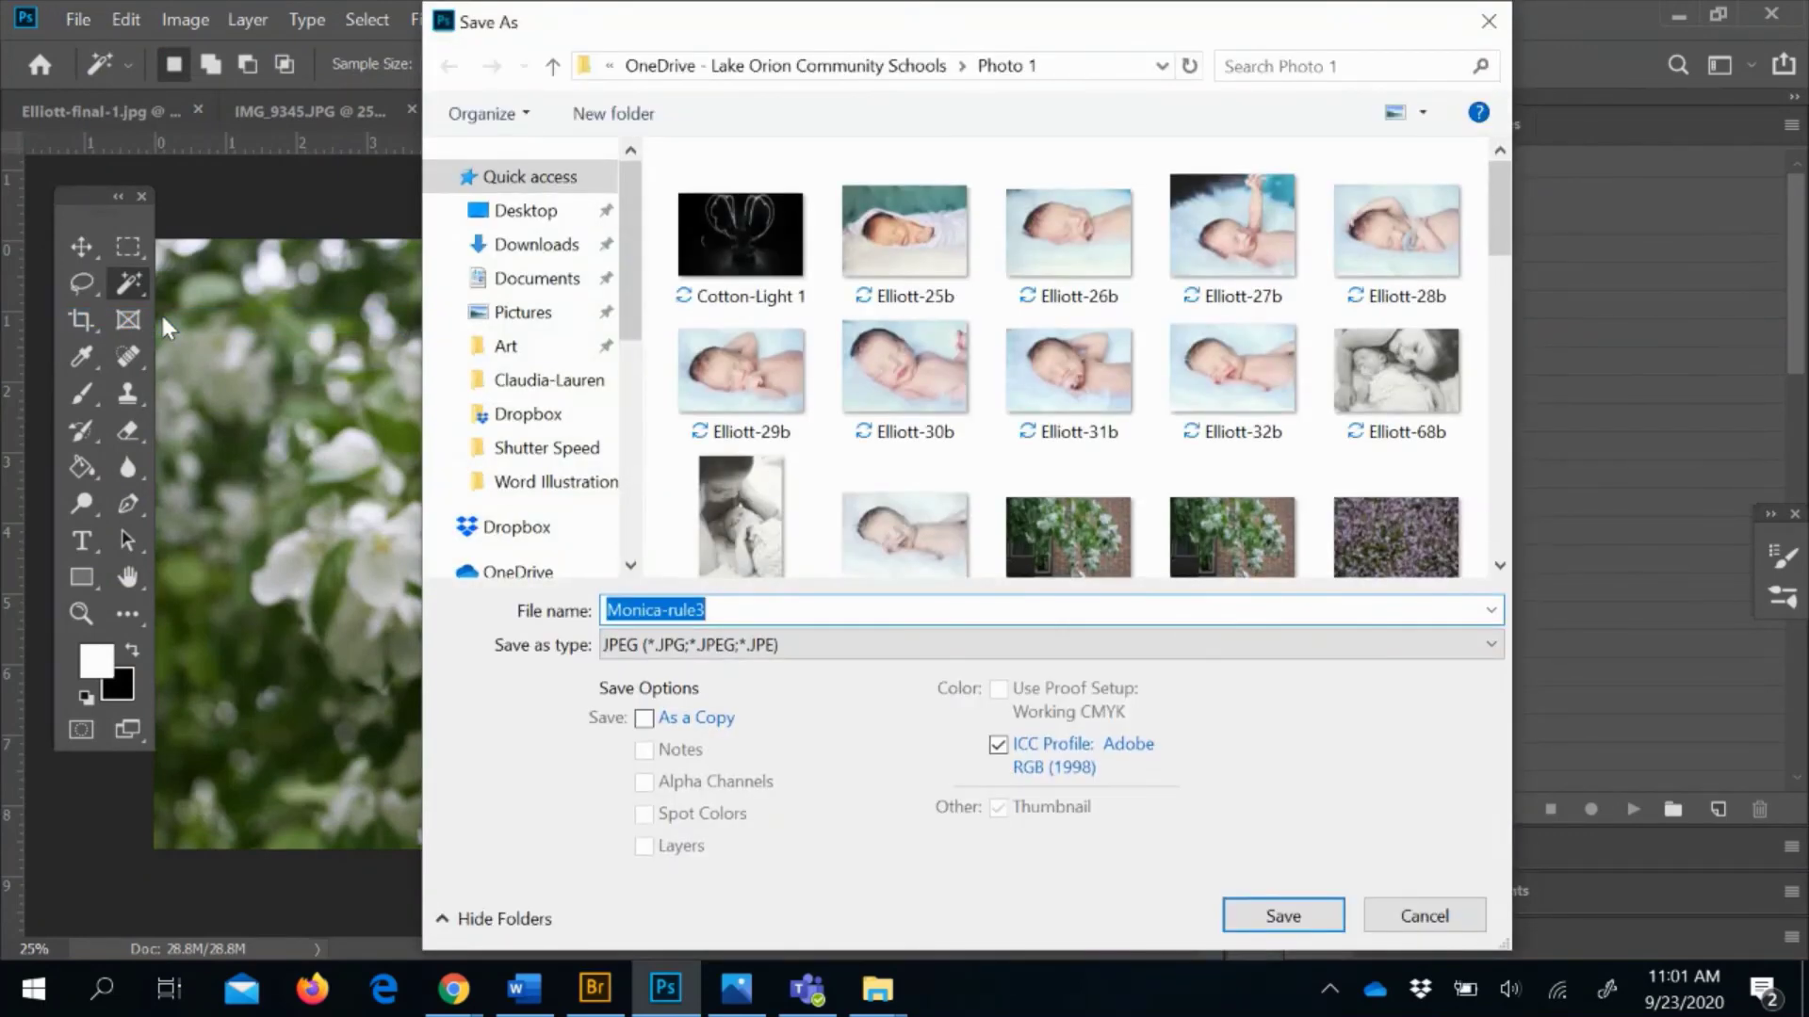
{"action": "left_click", "coordinate": [1418, 923]}
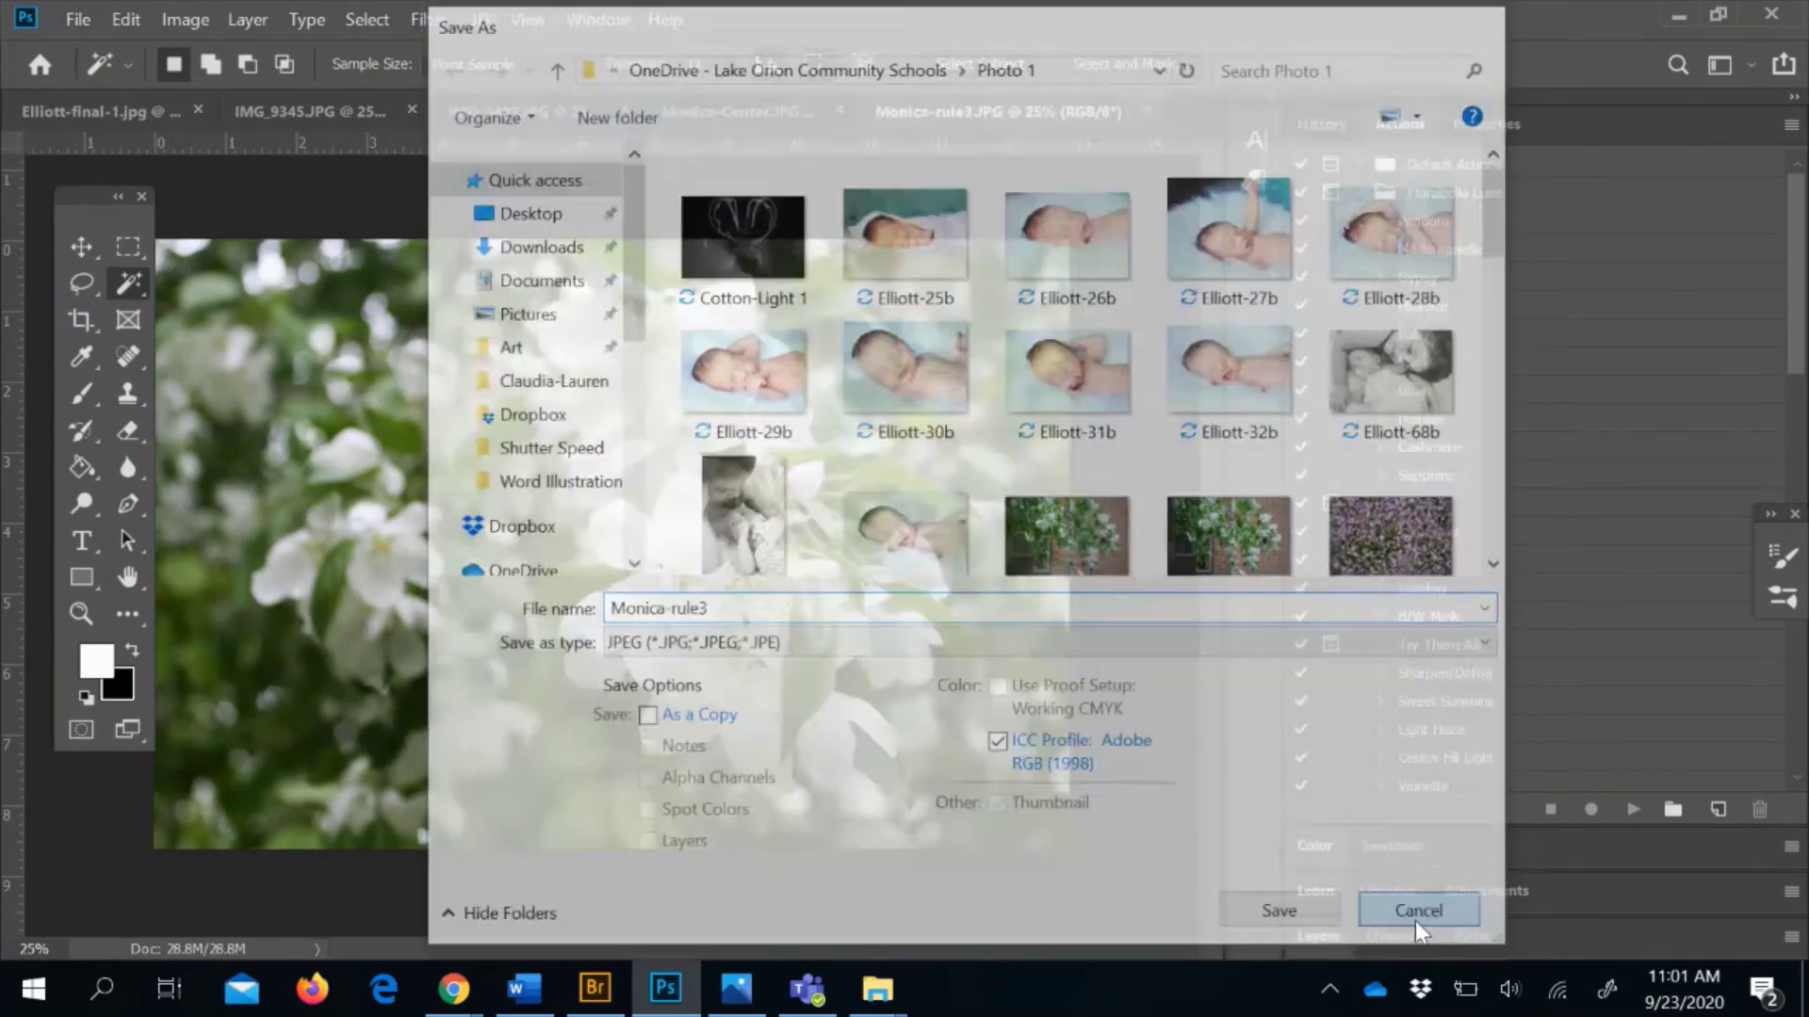